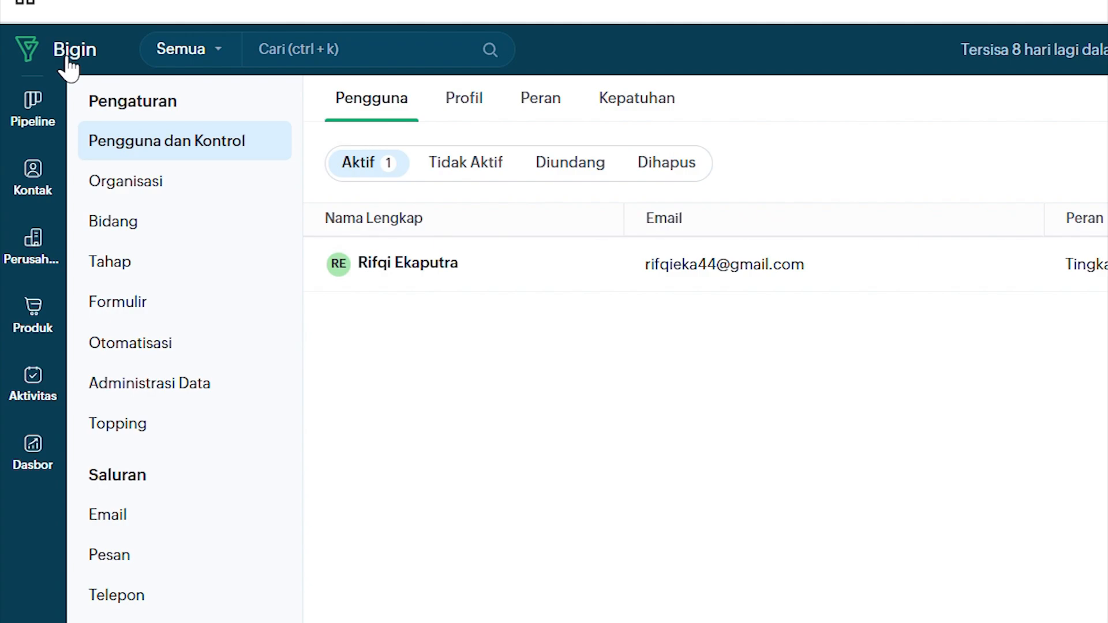
# Leave Settings via the Bigin logo and return to the Saluran Penjualan pipeline board
pyautogui.click(66, 59)
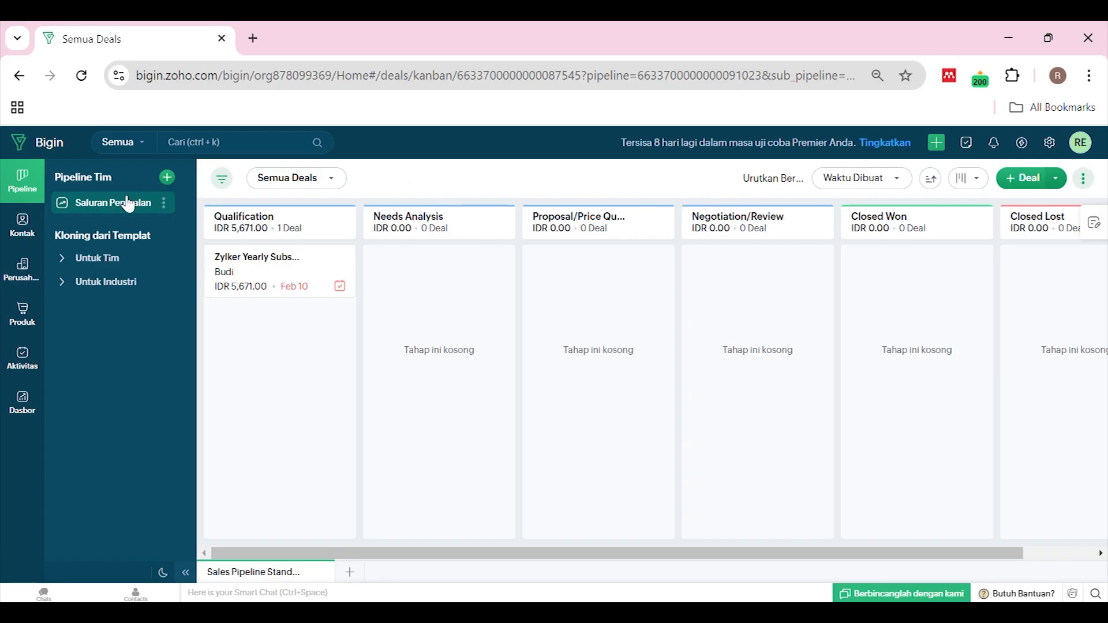
# Under 'Untuk Tim', preview the Saluran Penjualan, Dukungan Pelanggan and Orientasi Pelanggan templates
pyautogui.click(92, 259)
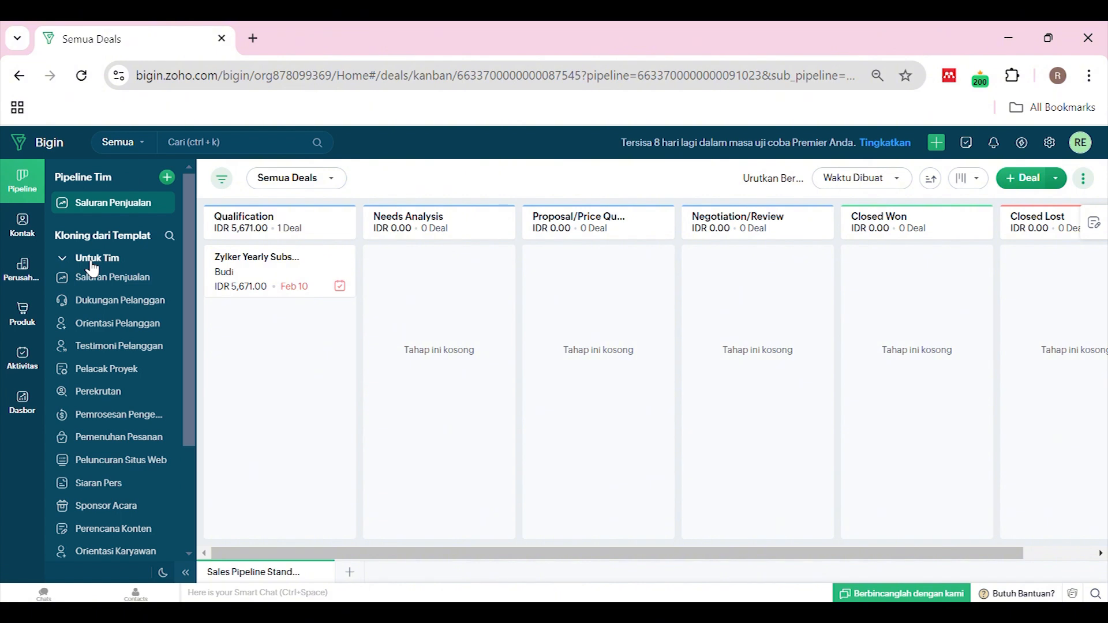
pyautogui.click(92, 263)
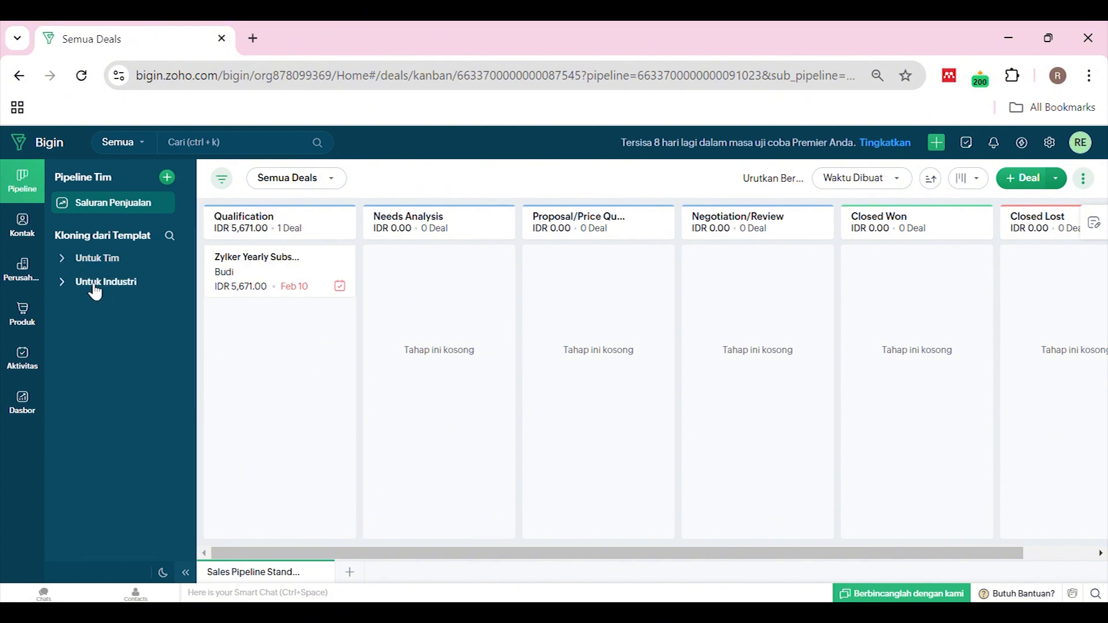
pyautogui.click(101, 258)
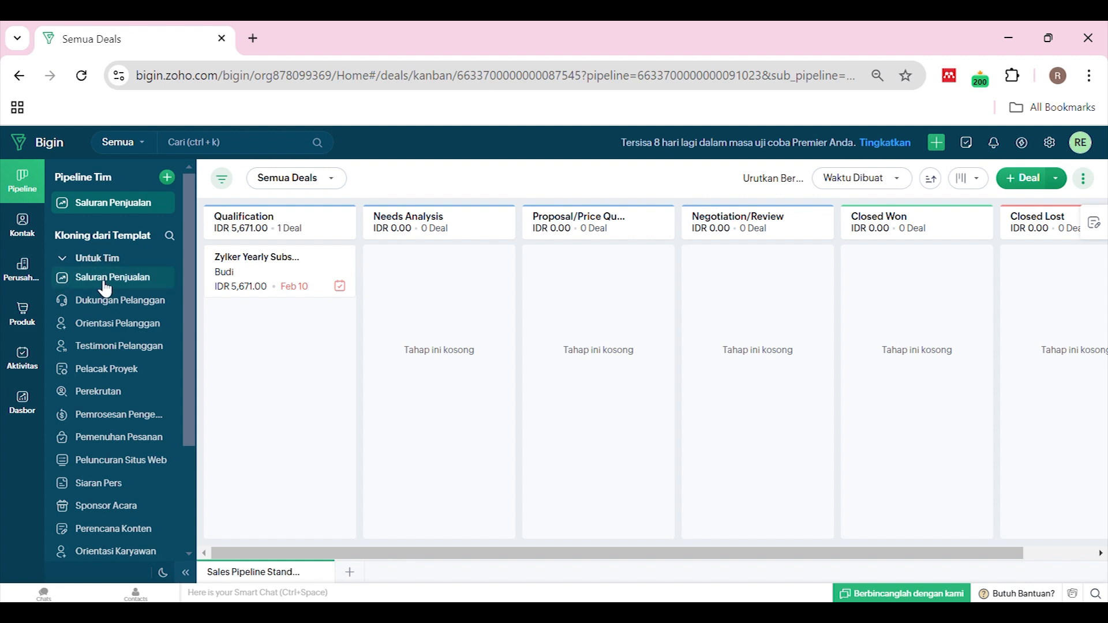
pyautogui.click(104, 287)
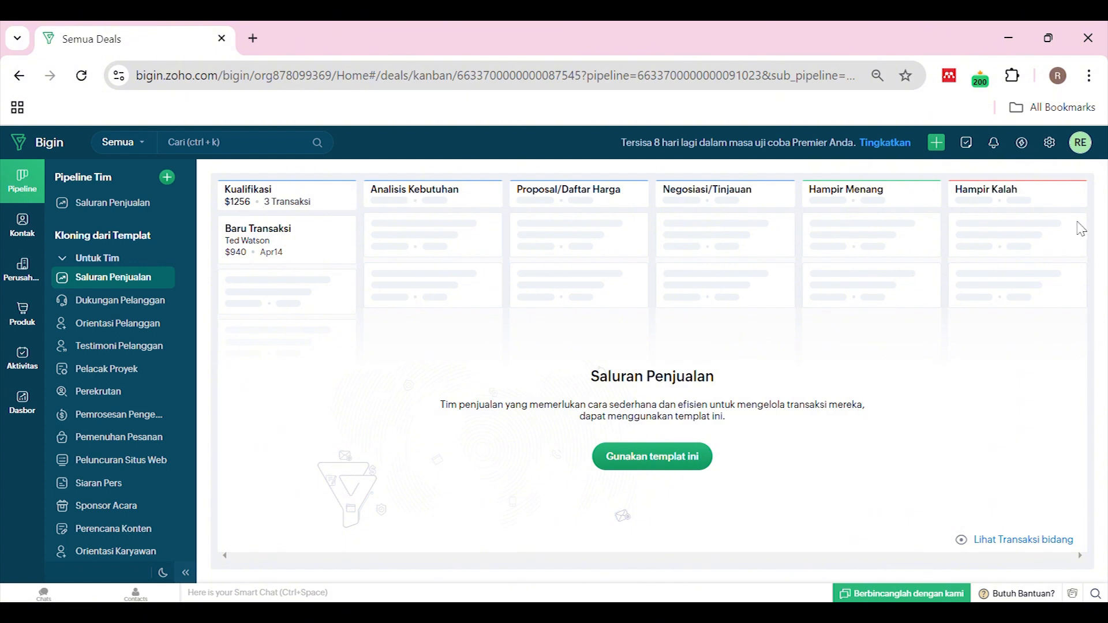
pyautogui.click(134, 315)
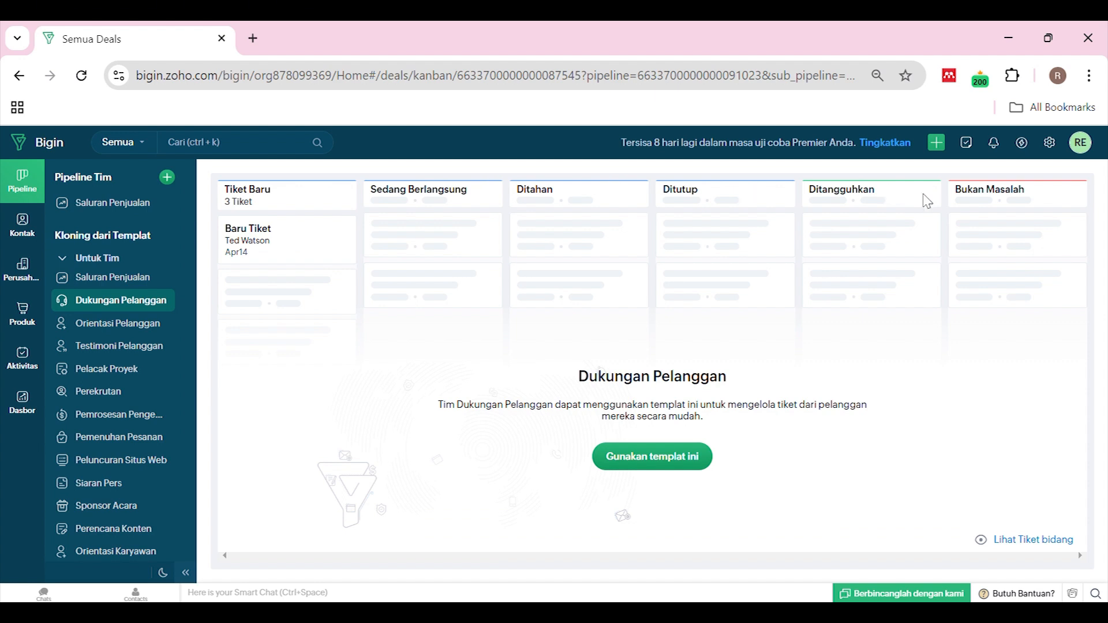
pyautogui.click(105, 325)
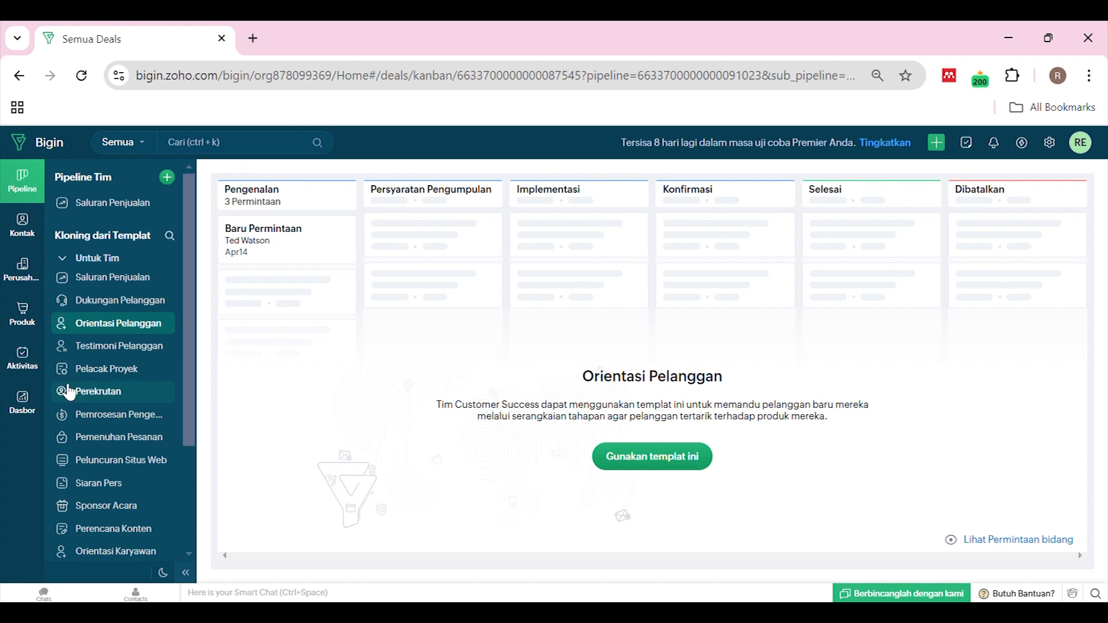
# View the Klaim Penggantian Biaya and Peluncuran Situs Web templates, then collapse 'Untuk Tim'
pyautogui.scroll(-2, 93, 404)
pyautogui.scroll(-1, 93, 405)
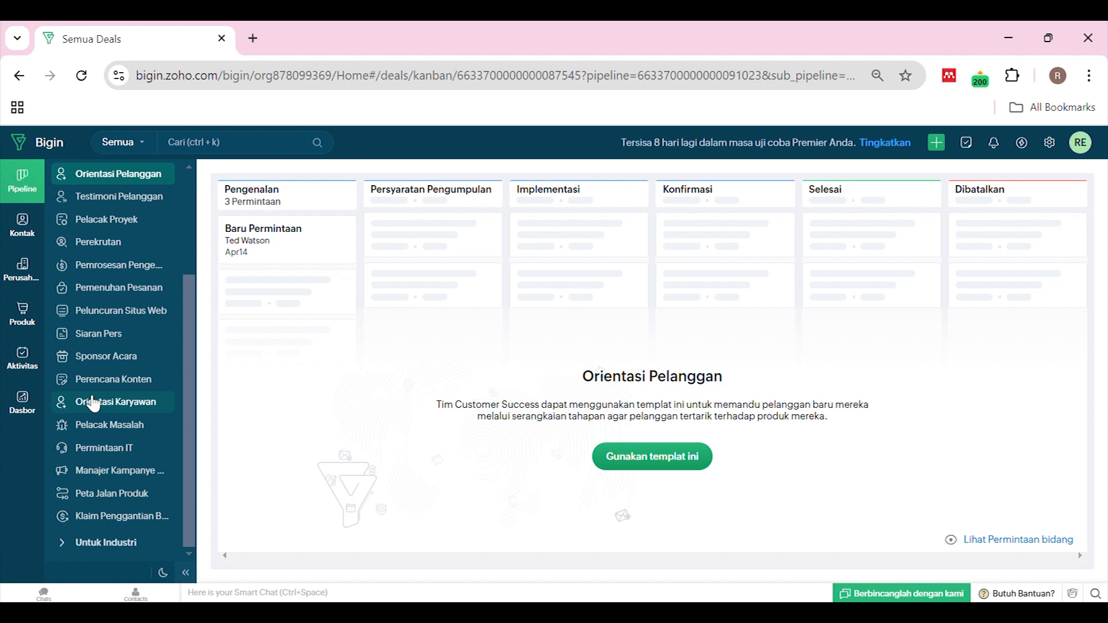
pyautogui.click(96, 518)
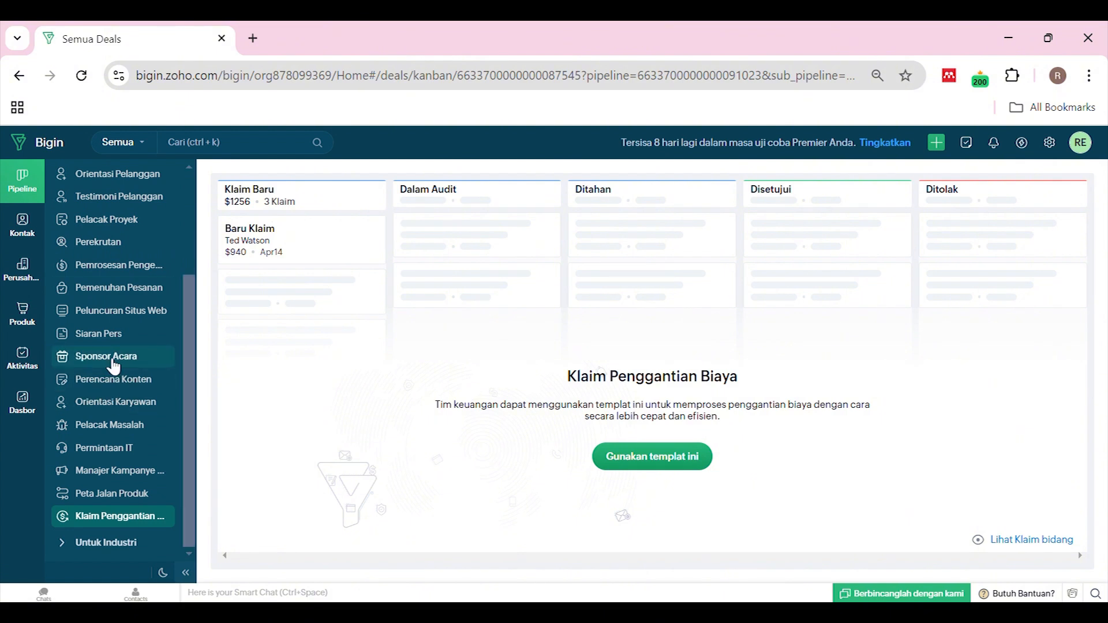
pyautogui.click(127, 317)
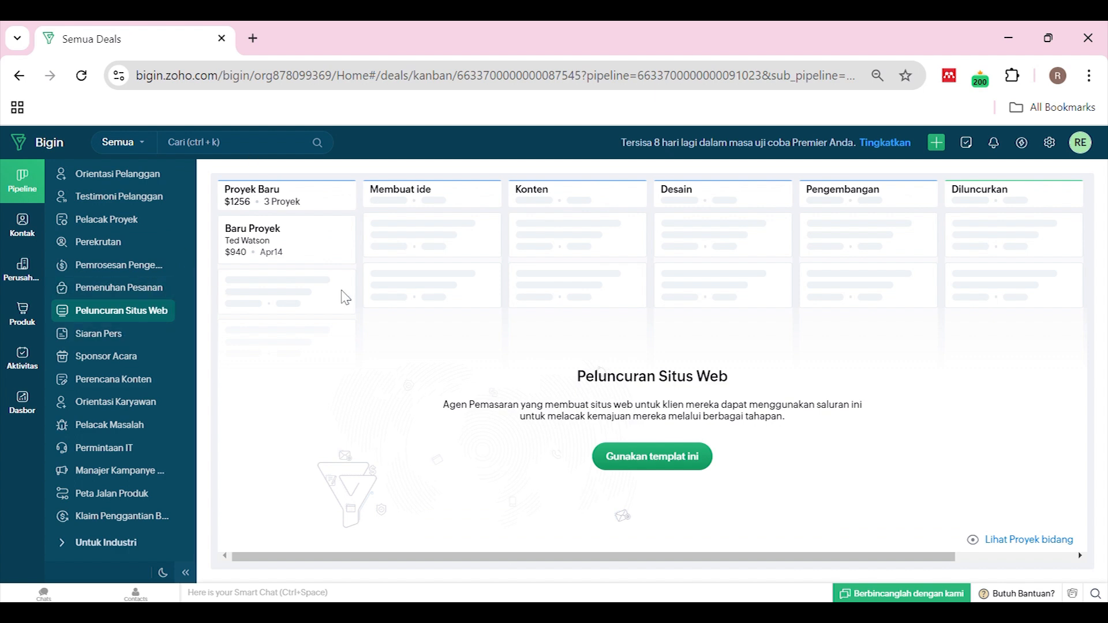
pyautogui.scroll(3, 90, 268)
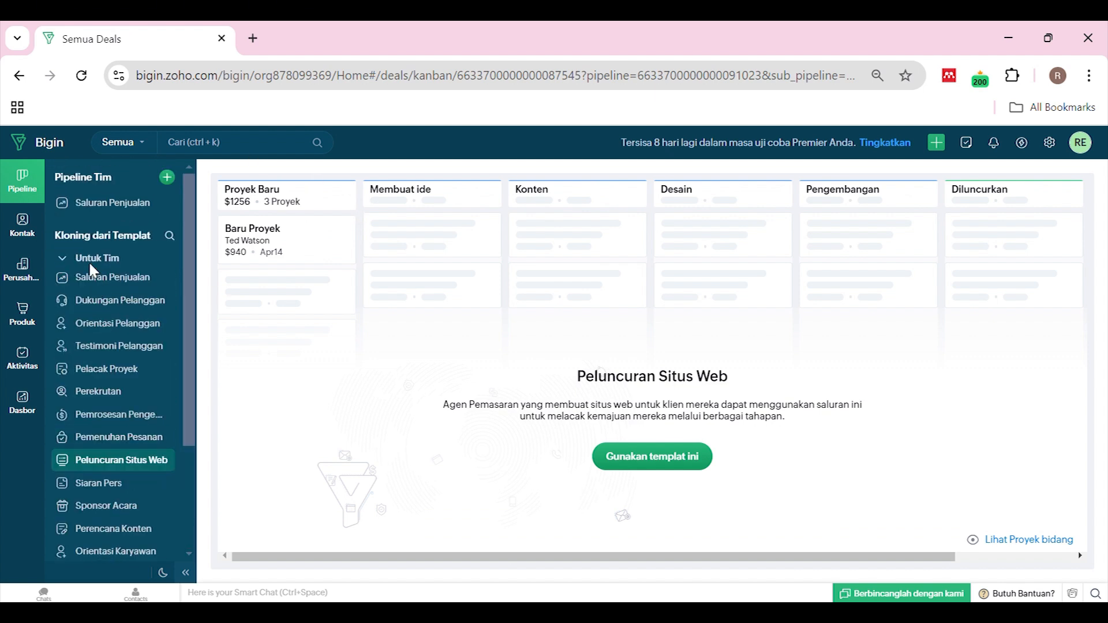
pyautogui.click(97, 265)
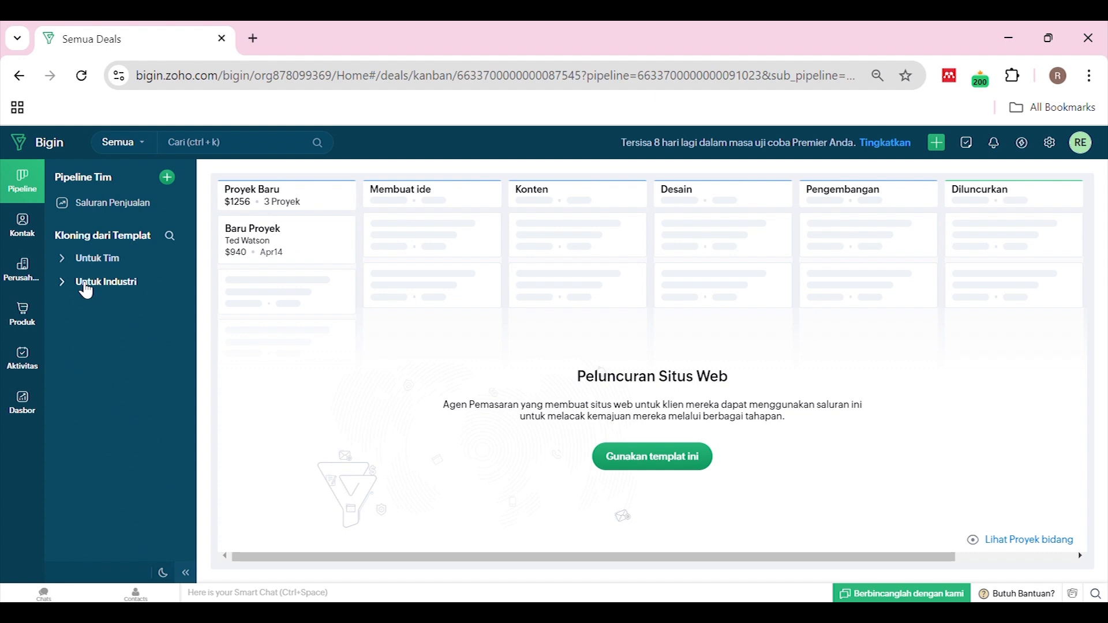
# Preview the Real Estat, Asuransi, Donasi Nirlaba and Penjualan Mobil Bekas industry templates
pyautogui.click(82, 285)
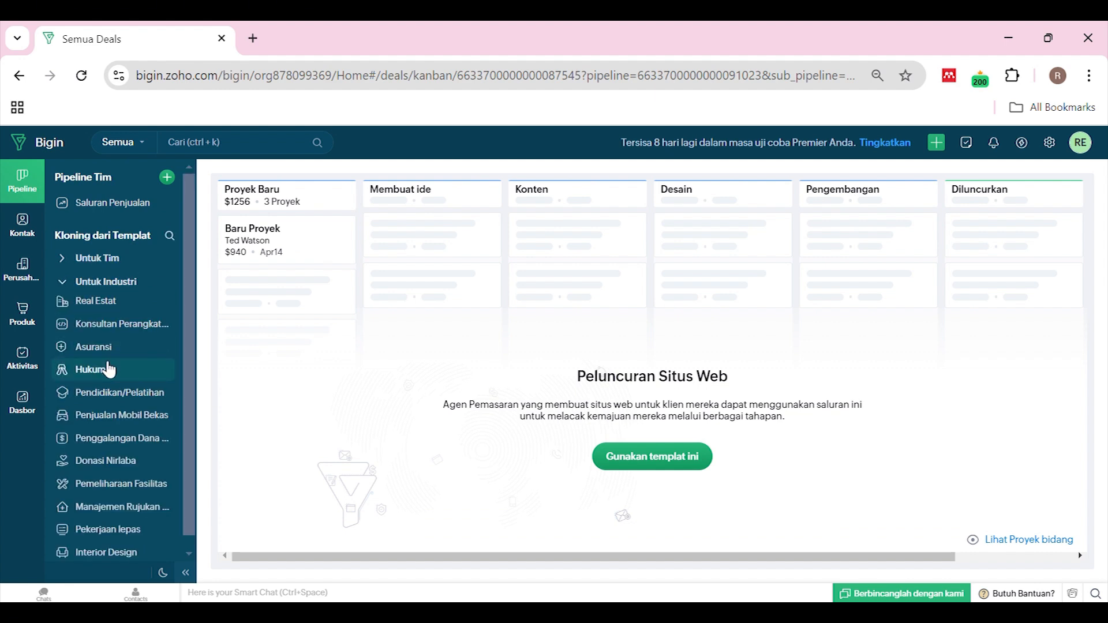
pyautogui.click(121, 317)
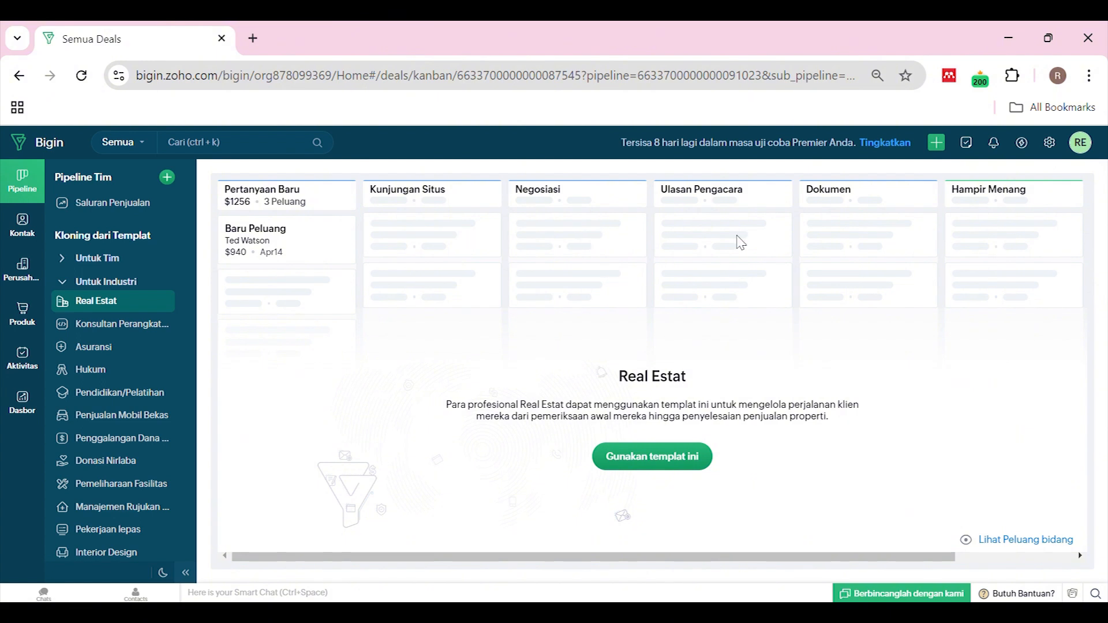
pyautogui.click(127, 349)
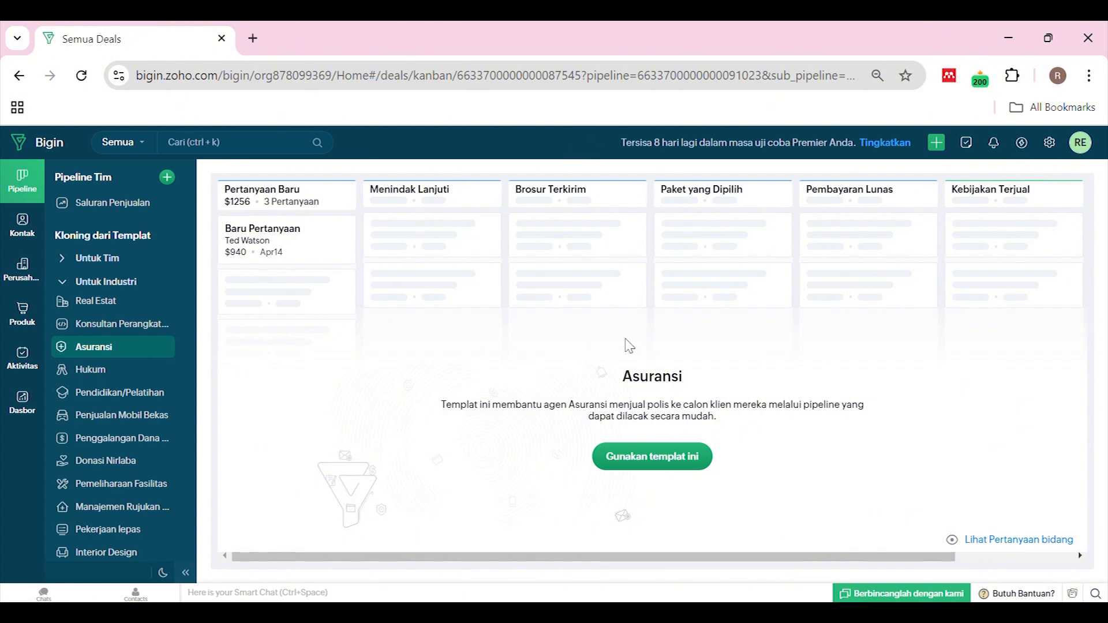
pyautogui.click(99, 464)
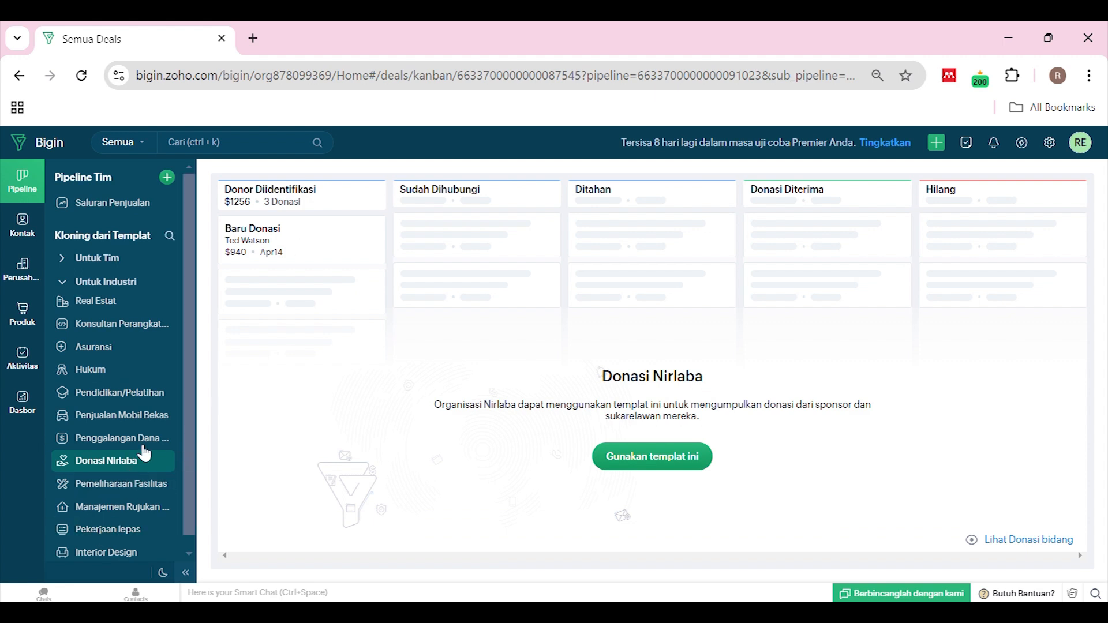
pyautogui.click(142, 417)
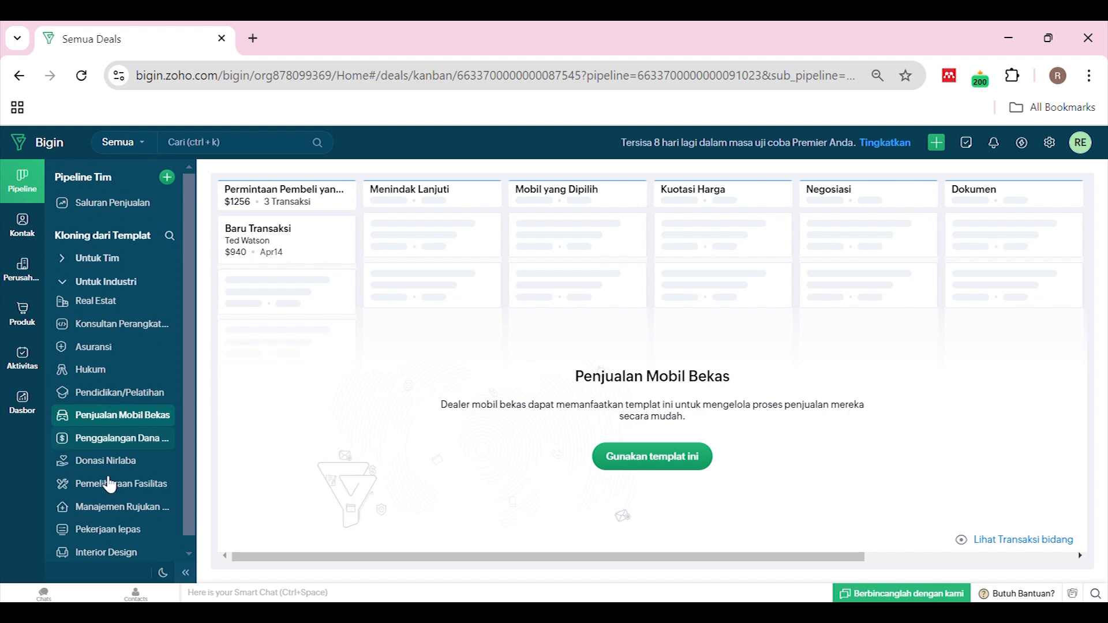
pyautogui.click(65, 282)
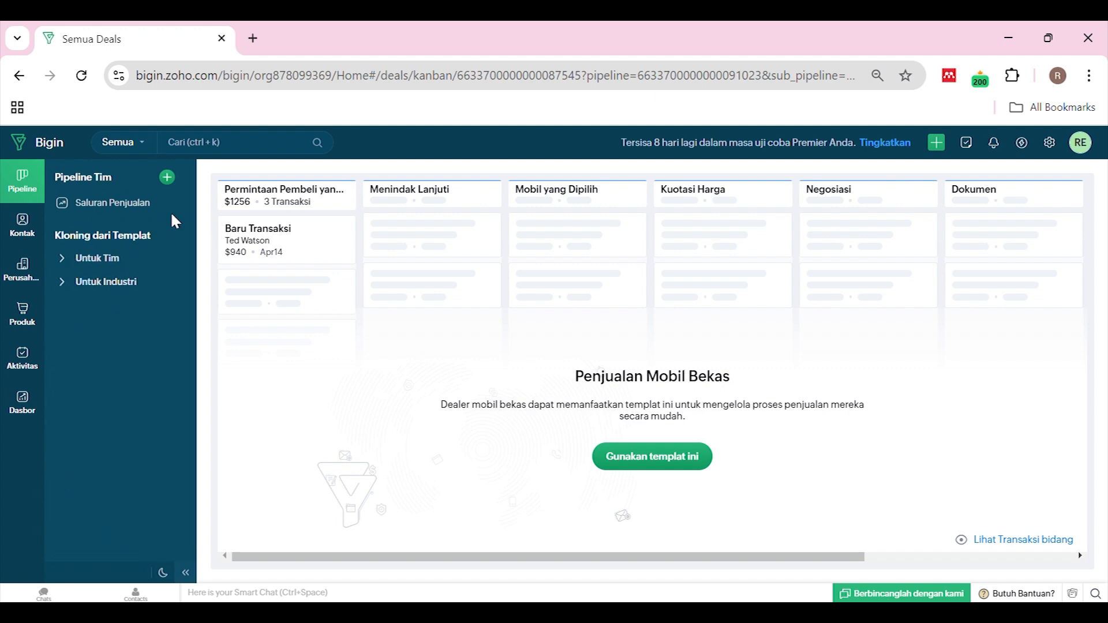
# Open Saluran Penjualan under Pipeline Tim and scroll the board across its stages
pyautogui.click(118, 214)
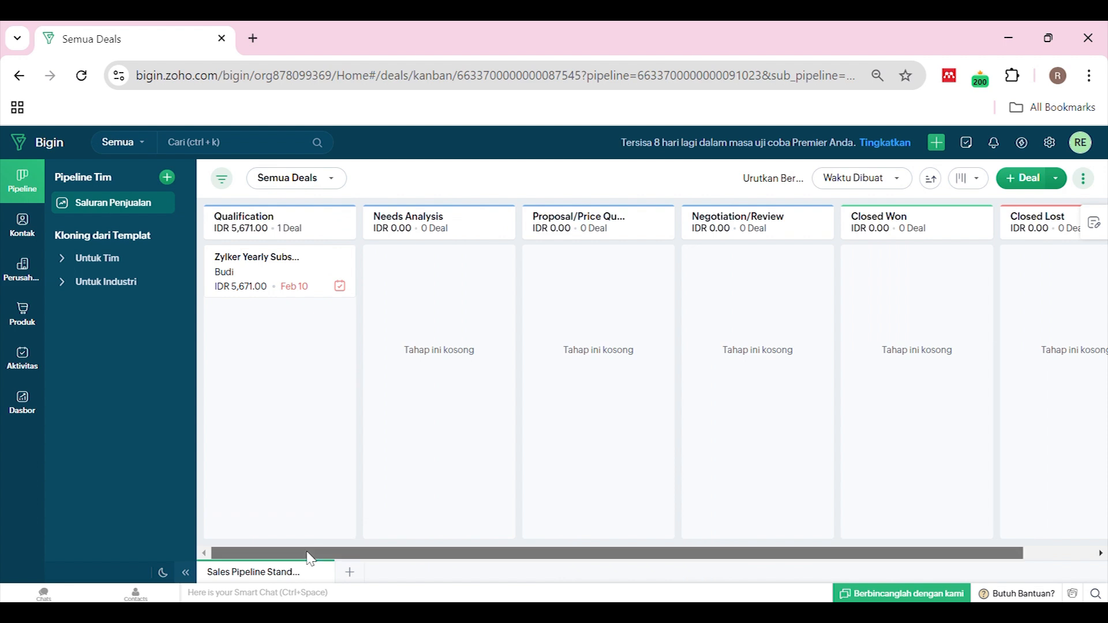
pyautogui.moveTo(314, 557); pyautogui.dragTo(275, 549)
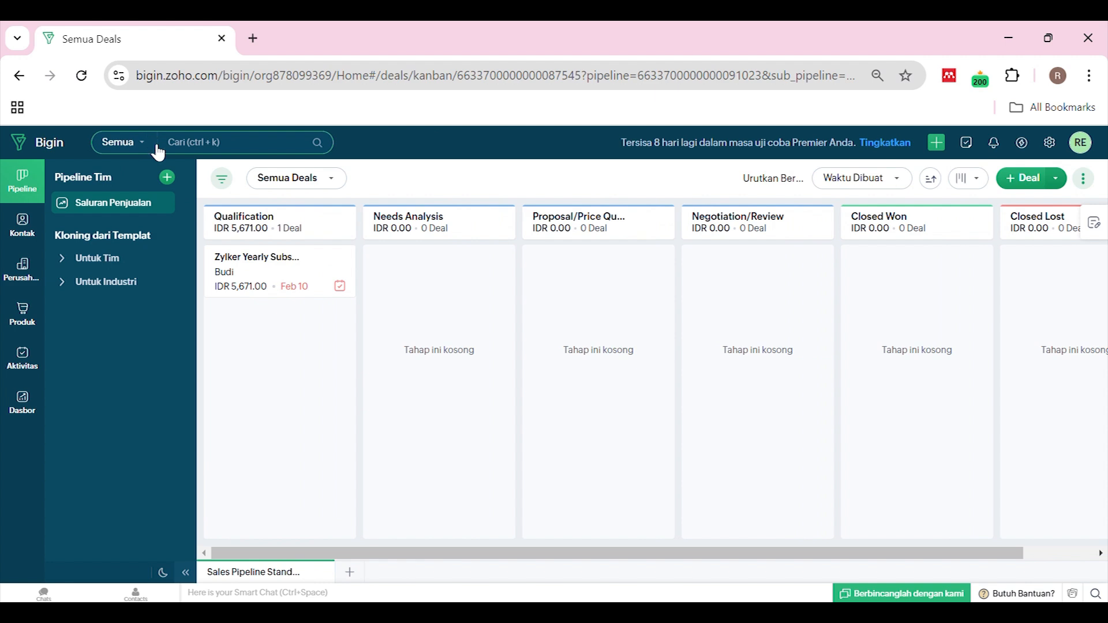
pyautogui.click(145, 144)
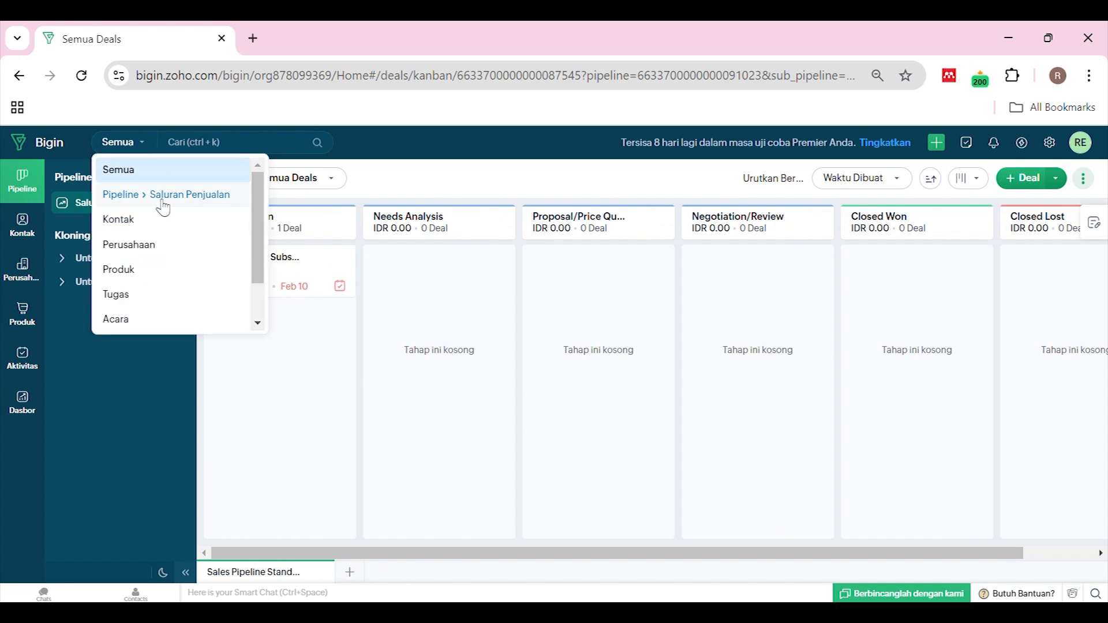
pyautogui.click(163, 199)
pyautogui.click(165, 144)
pyautogui.click(147, 221)
pyautogui.click(162, 142)
pyautogui.click(145, 247)
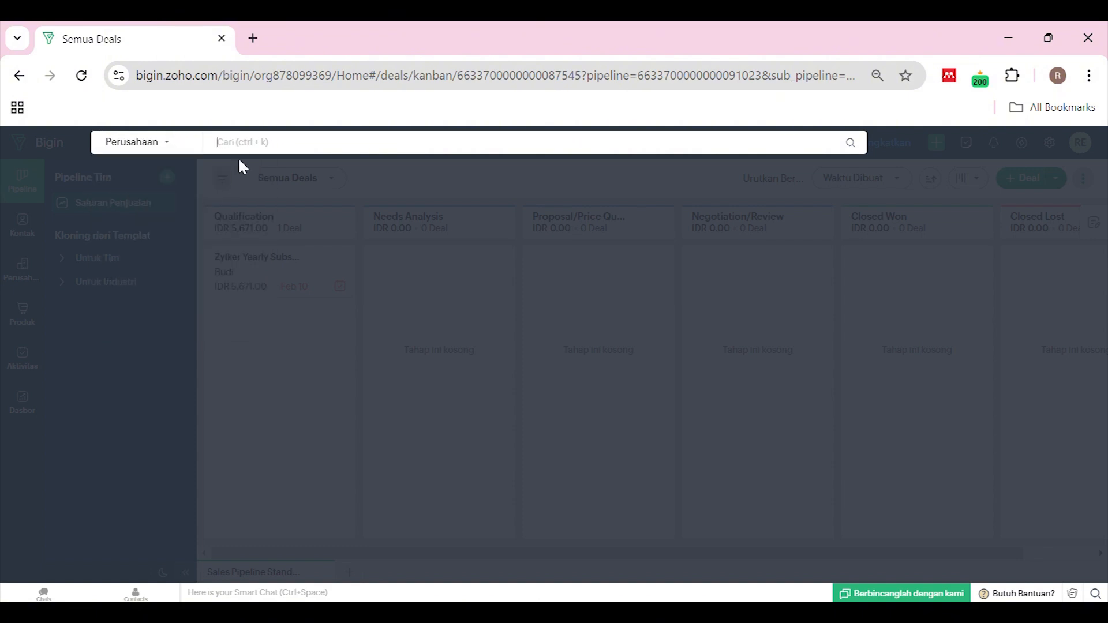
pyautogui.write('Budi')
pyautogui.click(163, 144)
pyautogui.click(164, 173)
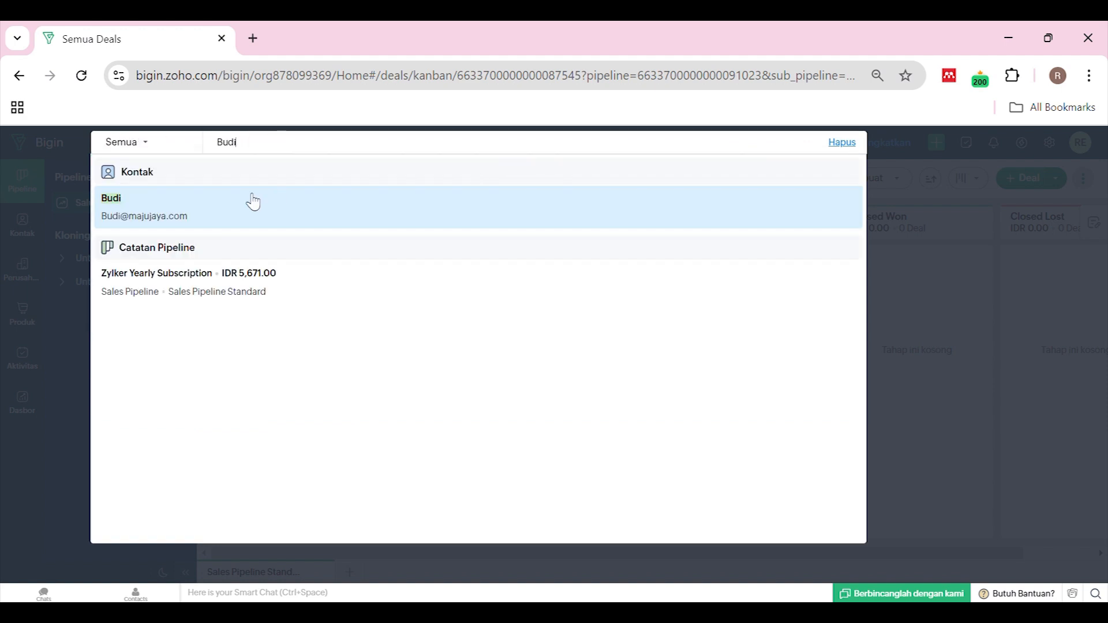
pyautogui.moveTo(188, 220)
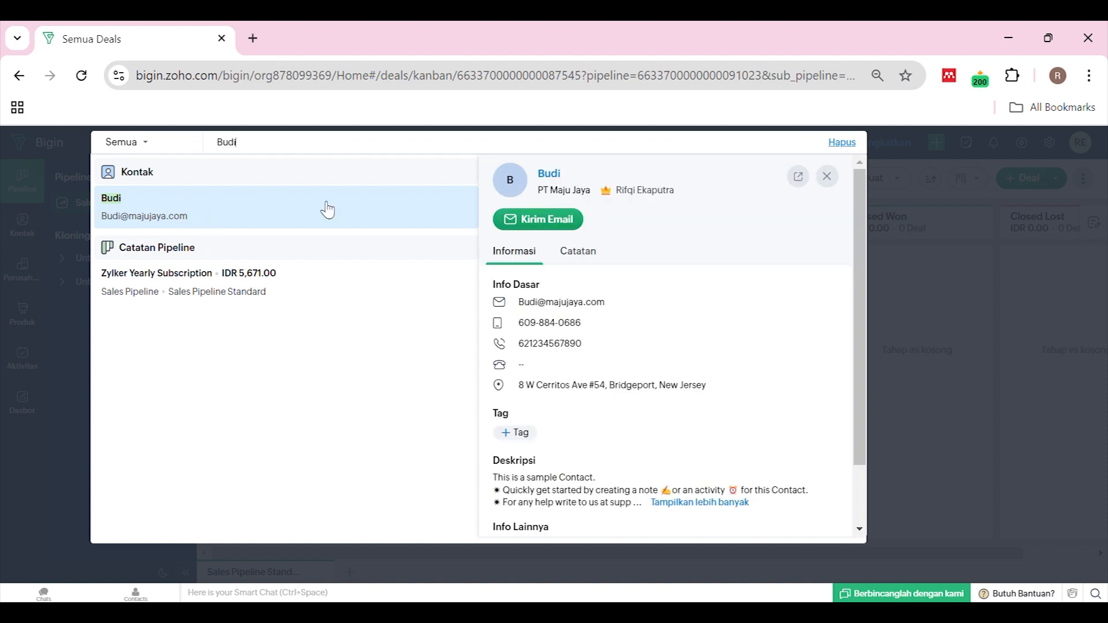
pyautogui.scroll(-2, 543, 370)
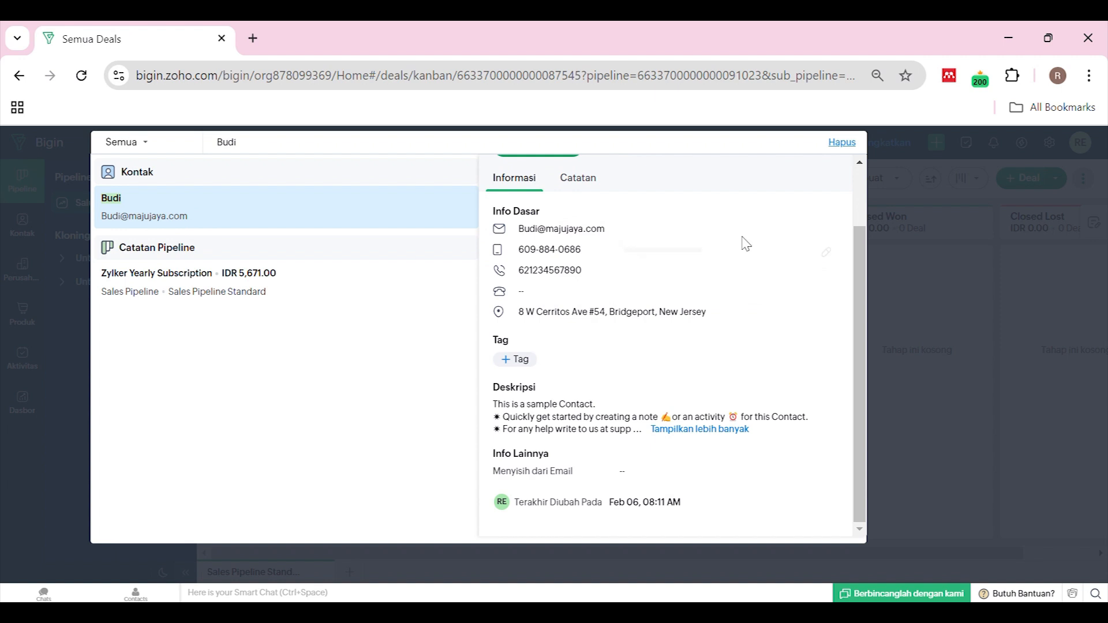
pyautogui.click(908, 208)
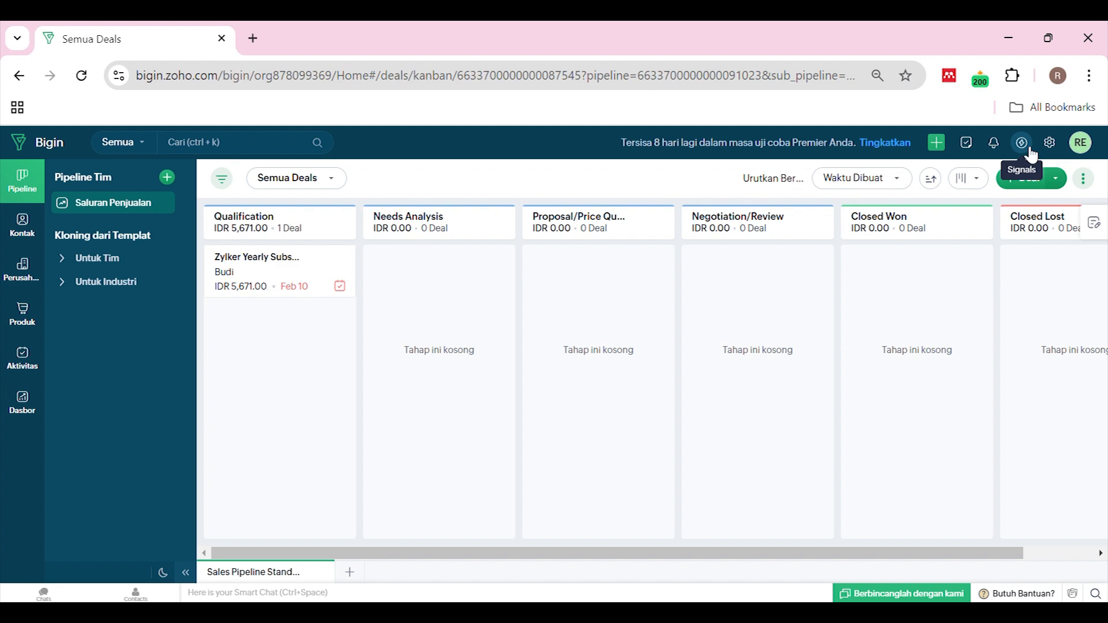
pyautogui.click(994, 144)
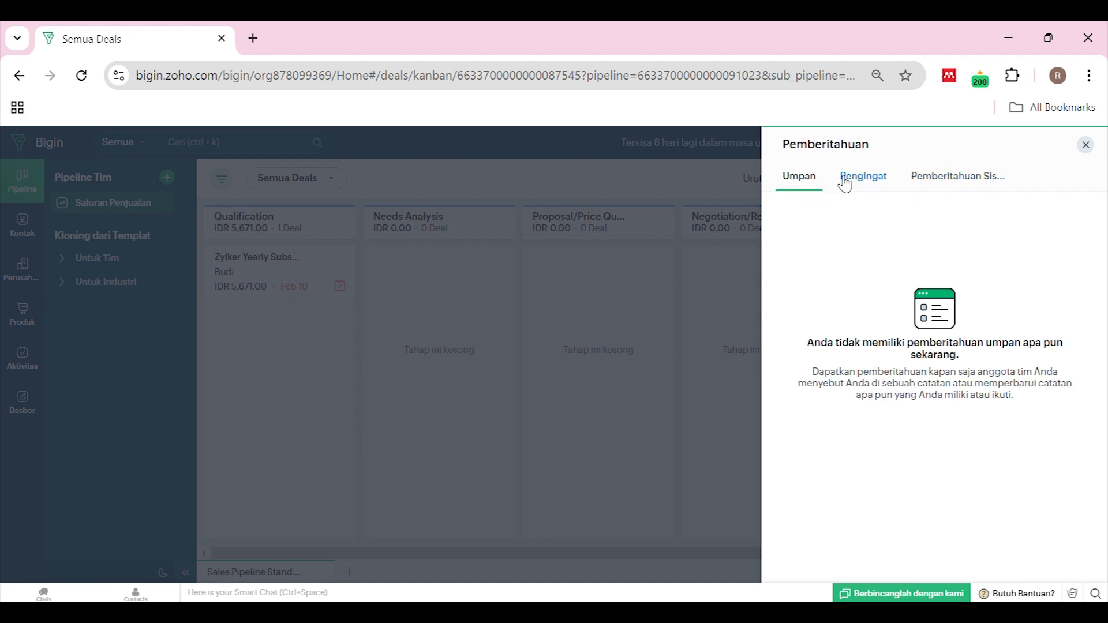
pyautogui.click(865, 180)
pyautogui.click(991, 176)
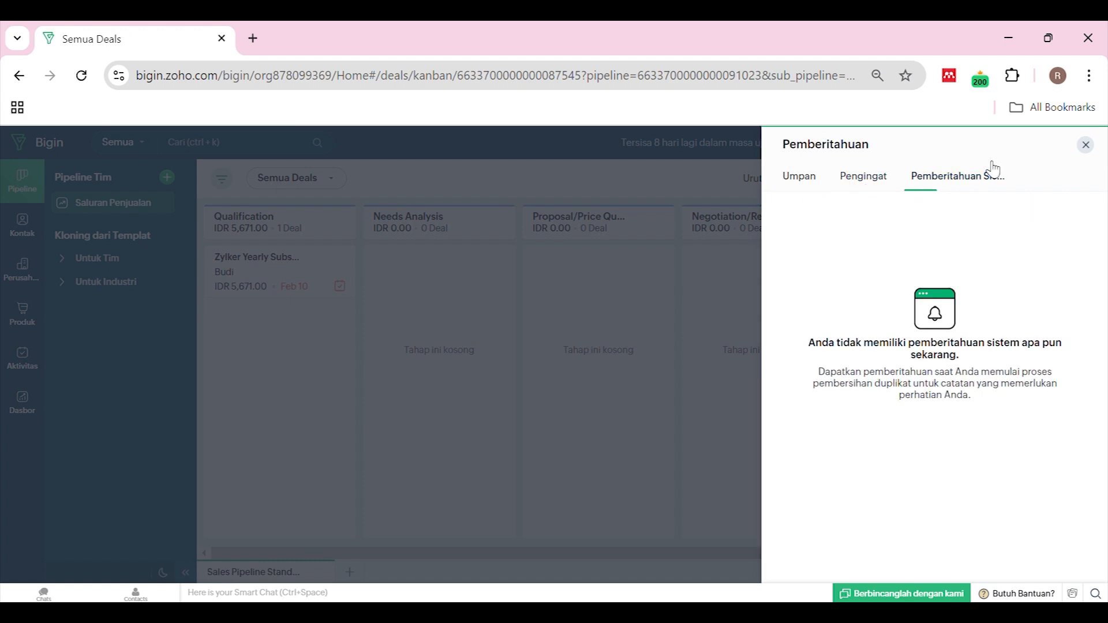
pyautogui.click(1086, 146)
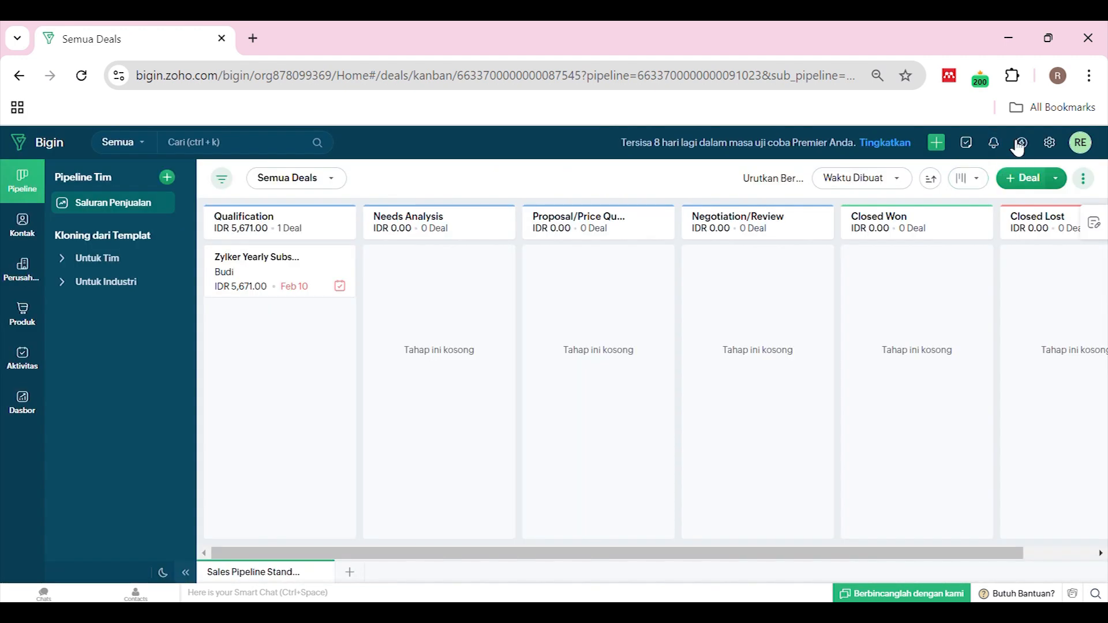
pyautogui.click(973, 145)
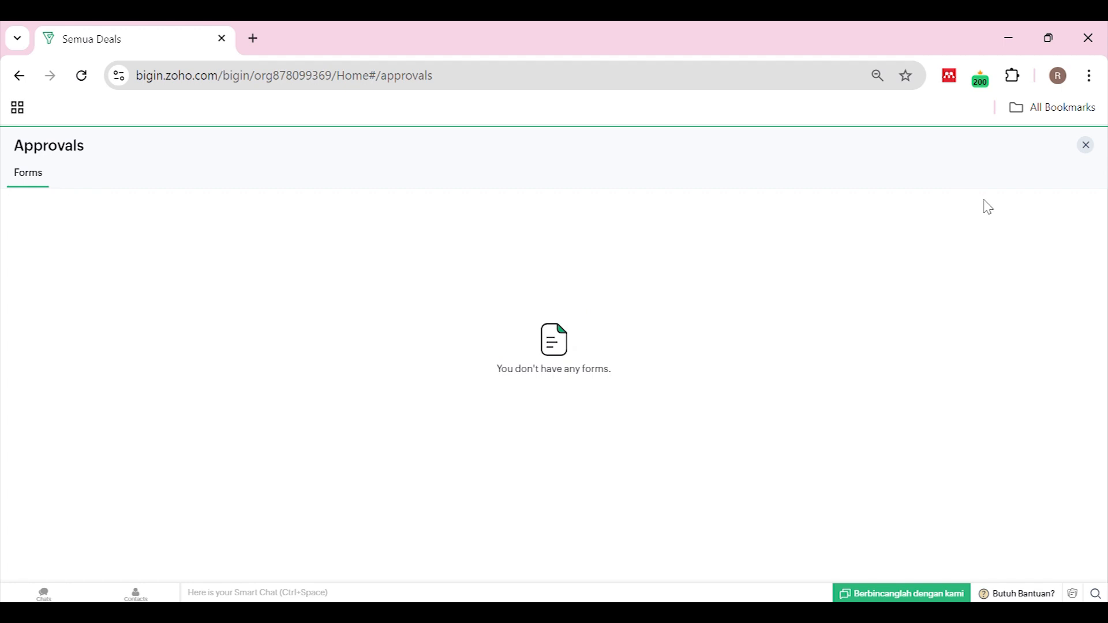
pyautogui.click(1087, 146)
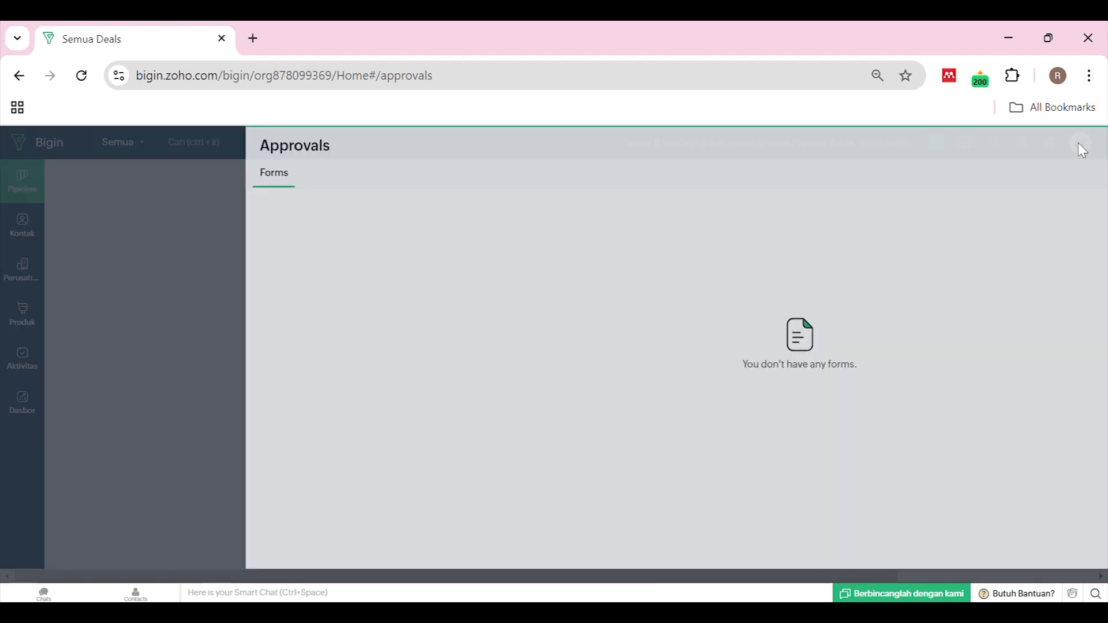
pyautogui.click(940, 143)
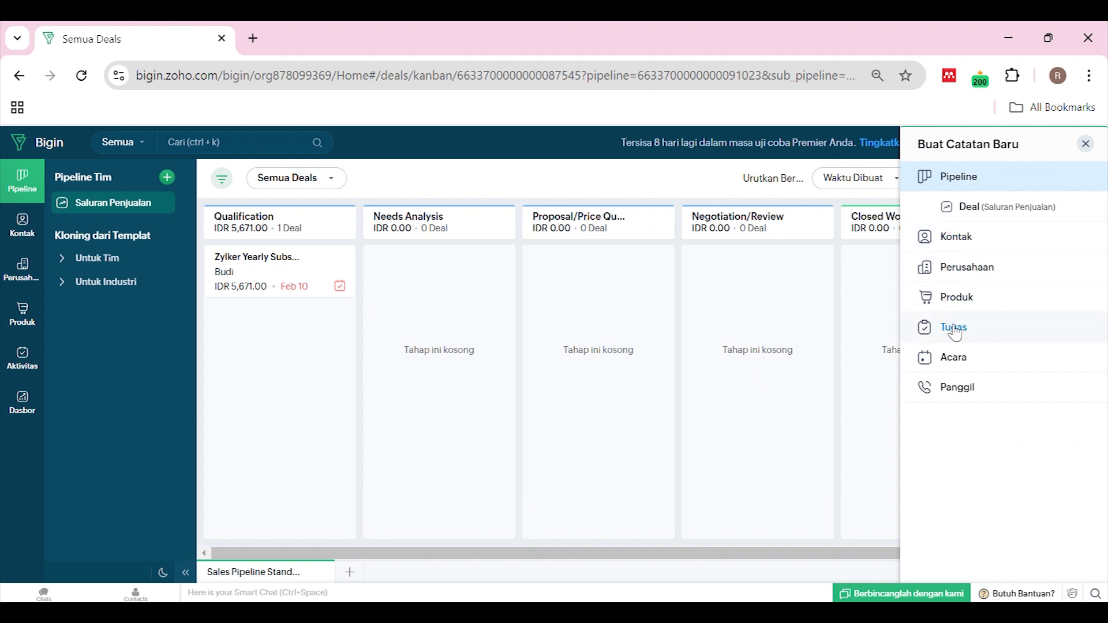
pyautogui.click(532, 189)
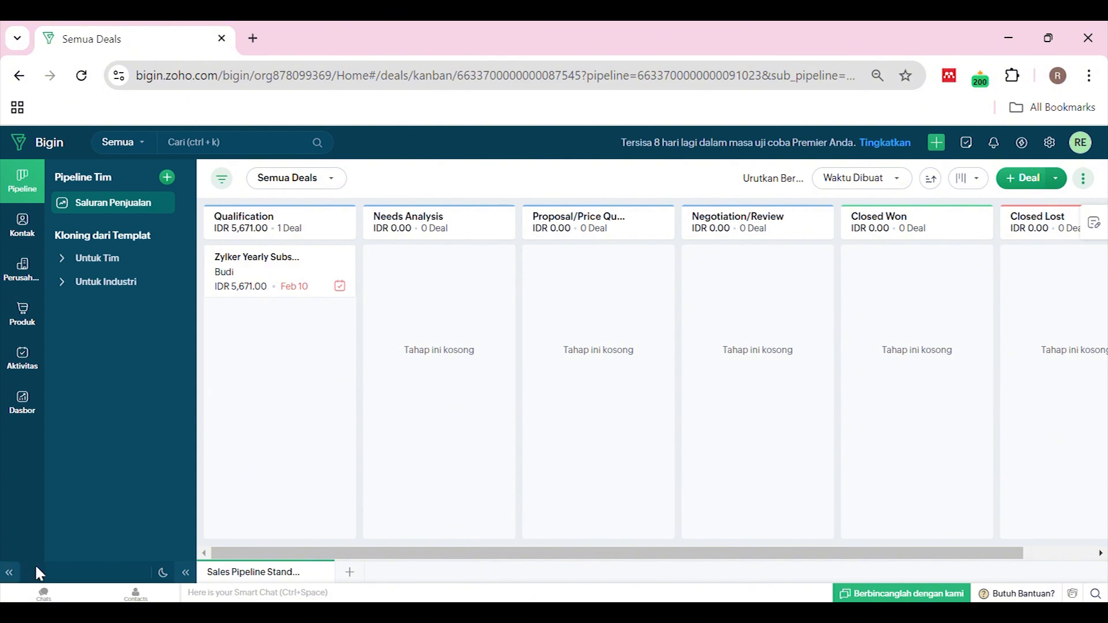
pyautogui.click(44, 593)
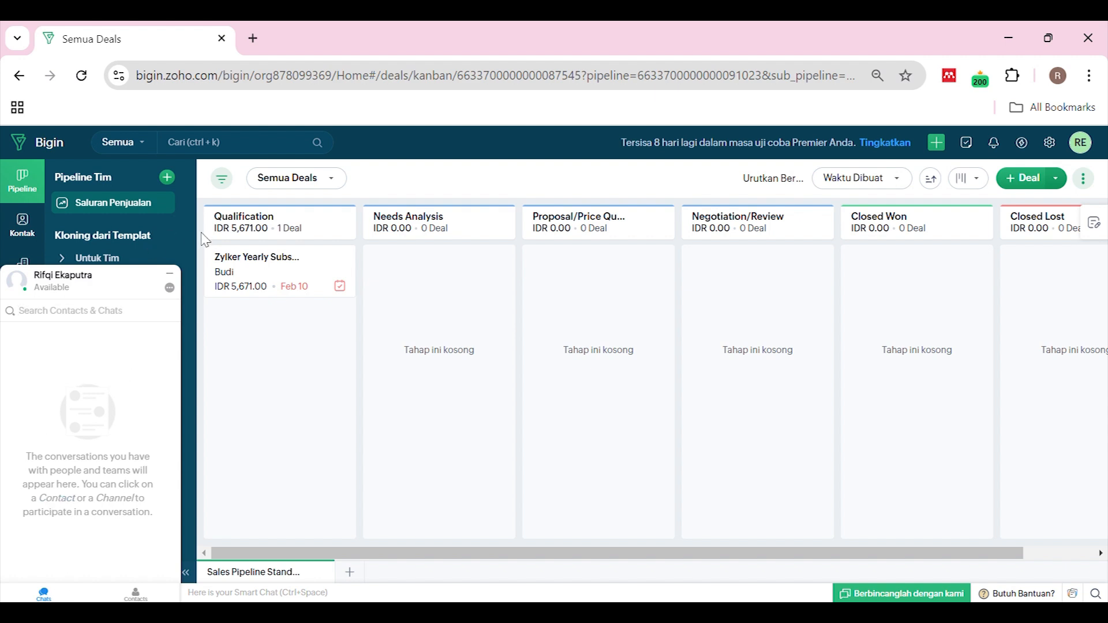
pyautogui.click(170, 273)
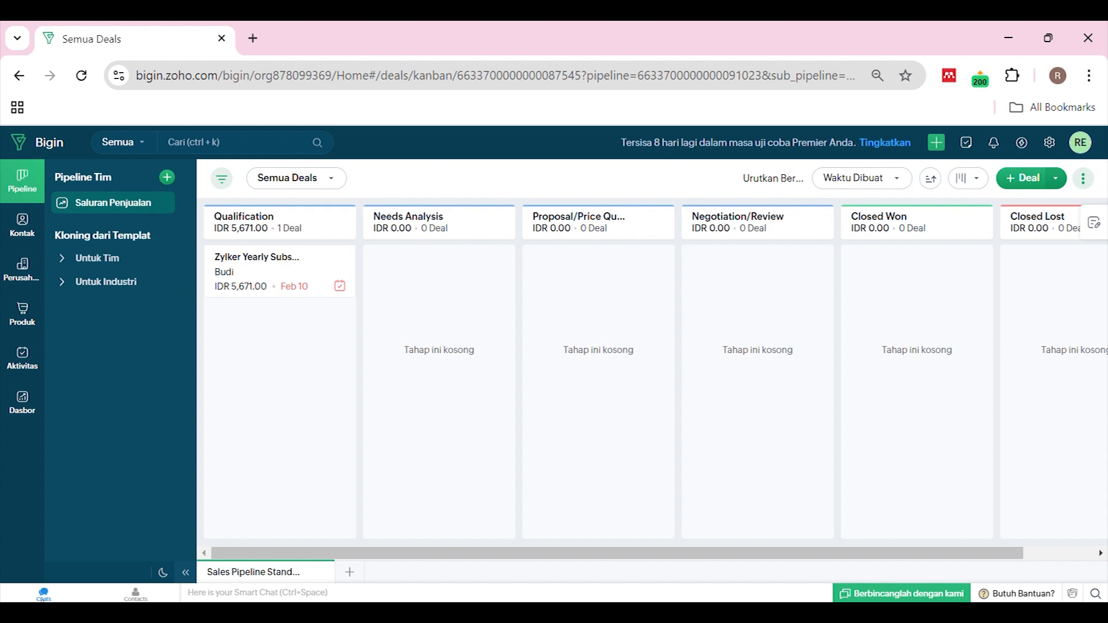
pyautogui.click(136, 594)
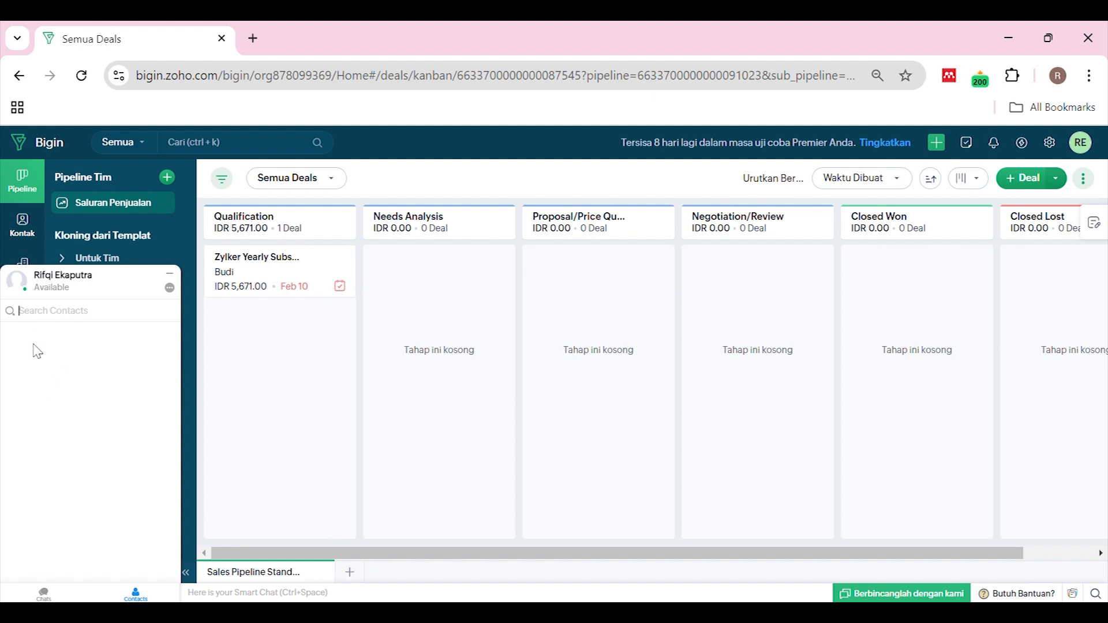
pyautogui.click(143, 597)
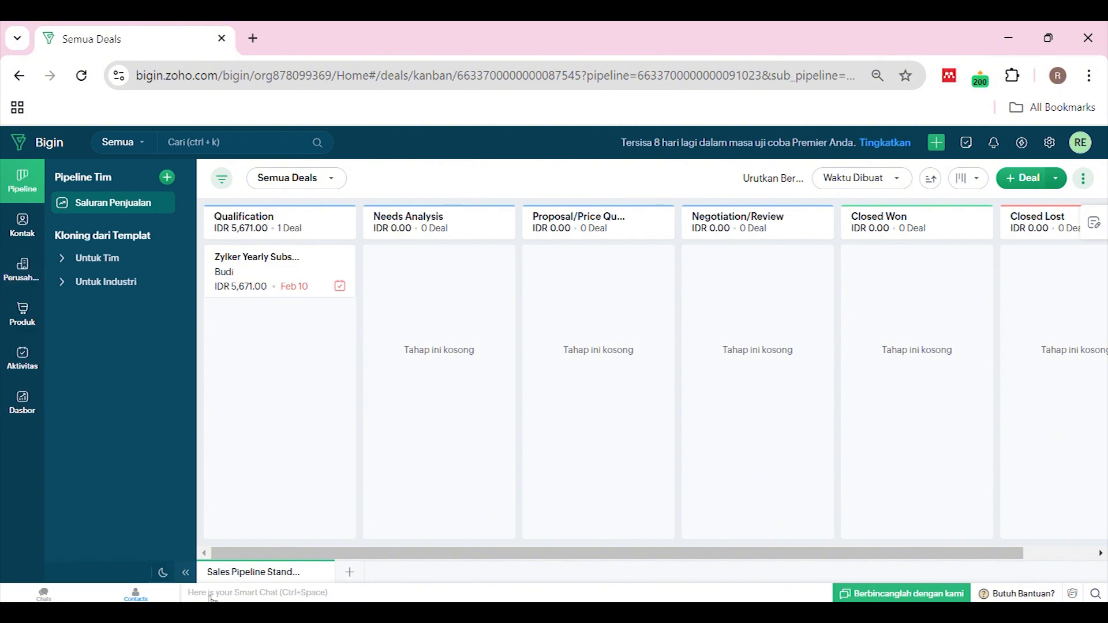
pyautogui.click(282, 595)
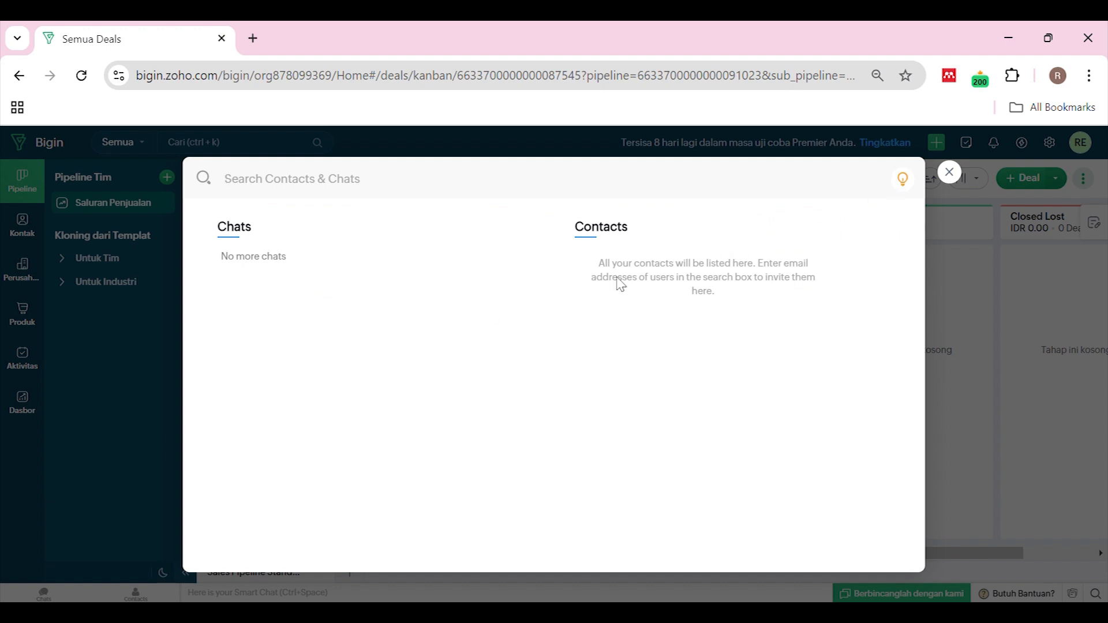
pyautogui.click(950, 173)
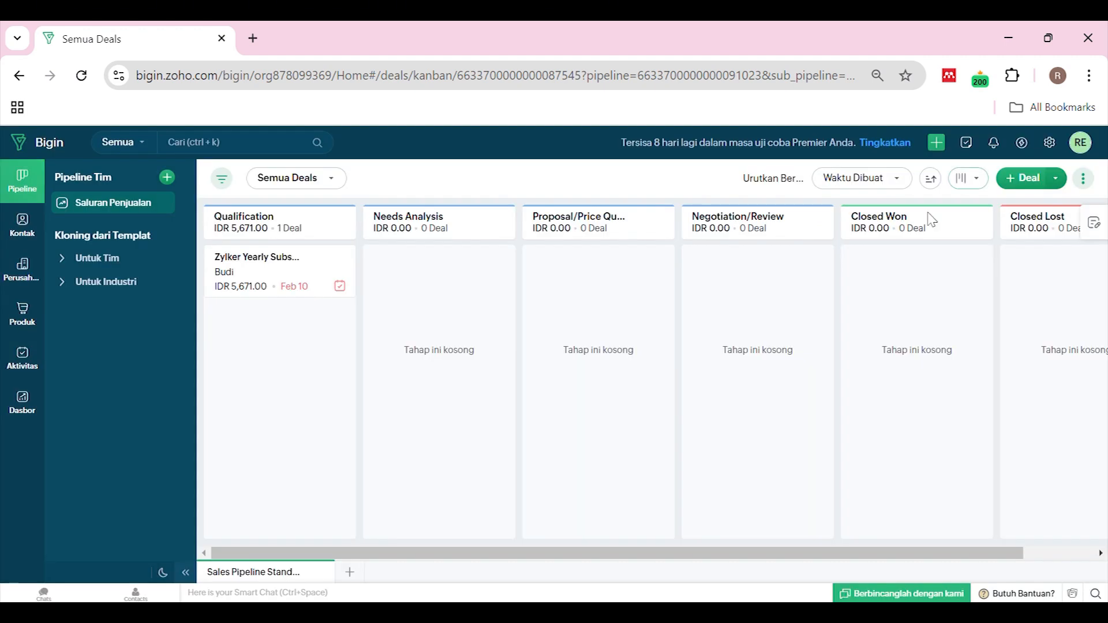
pyautogui.click(913, 595)
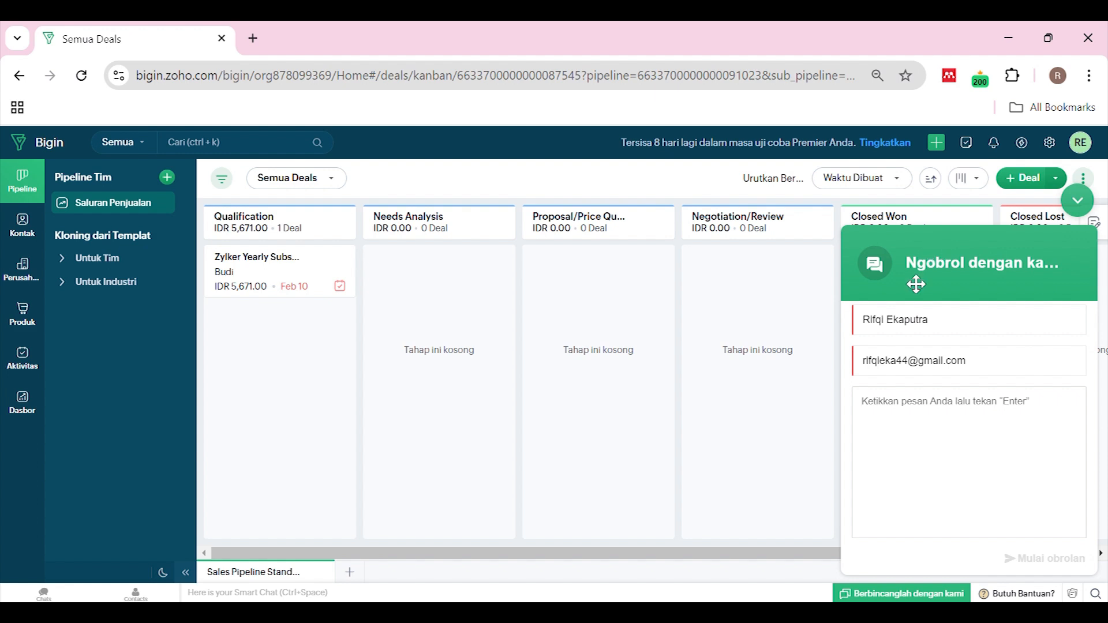
pyautogui.click(989, 419)
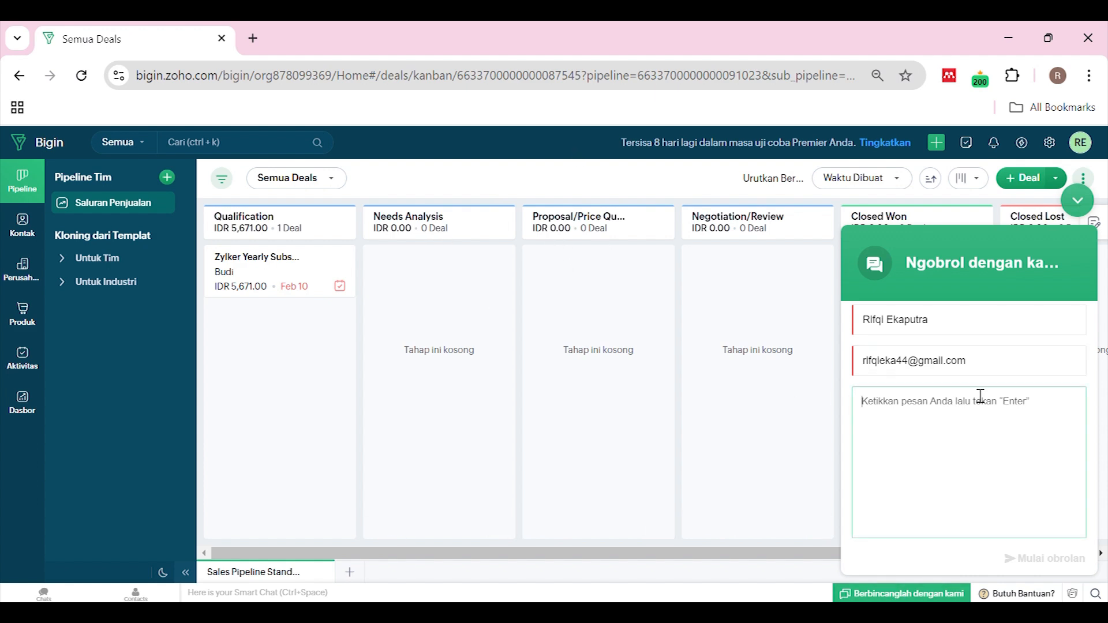
pyautogui.click(1078, 200)
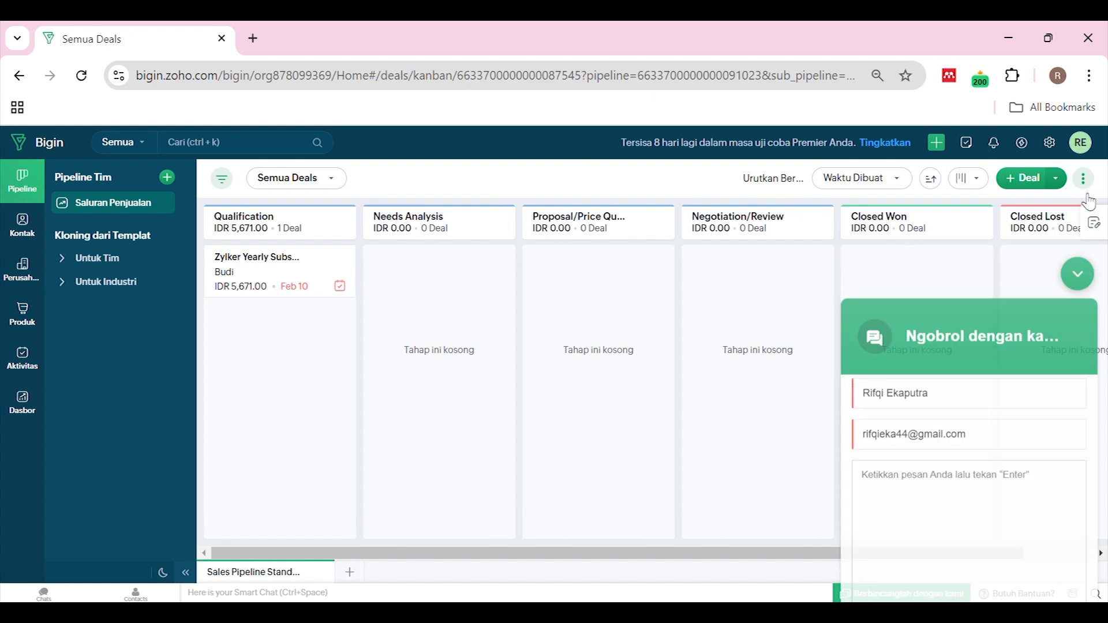
pyautogui.click(1013, 595)
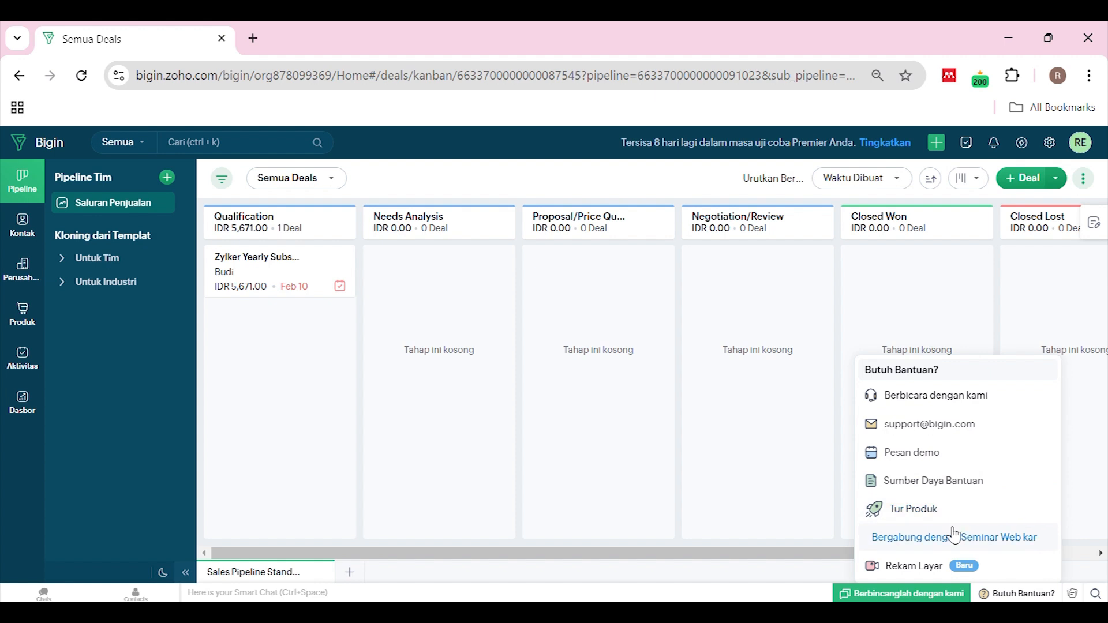
# Dismiss the help menu and show the Zoho Notebook My Notes panel
pyautogui.click(1001, 594)
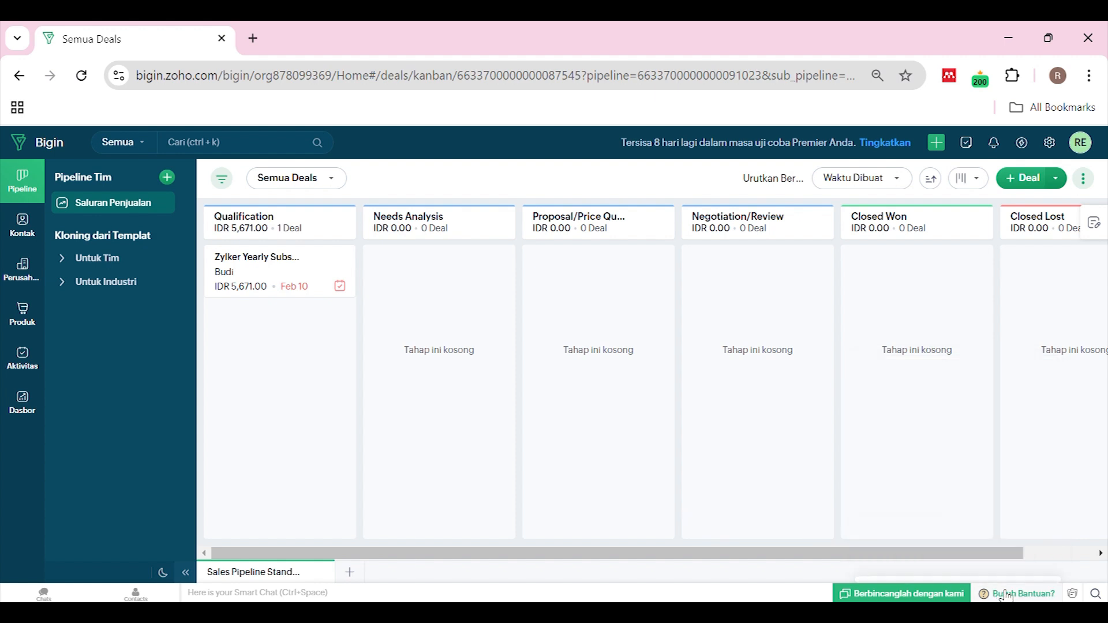
pyautogui.click(1074, 595)
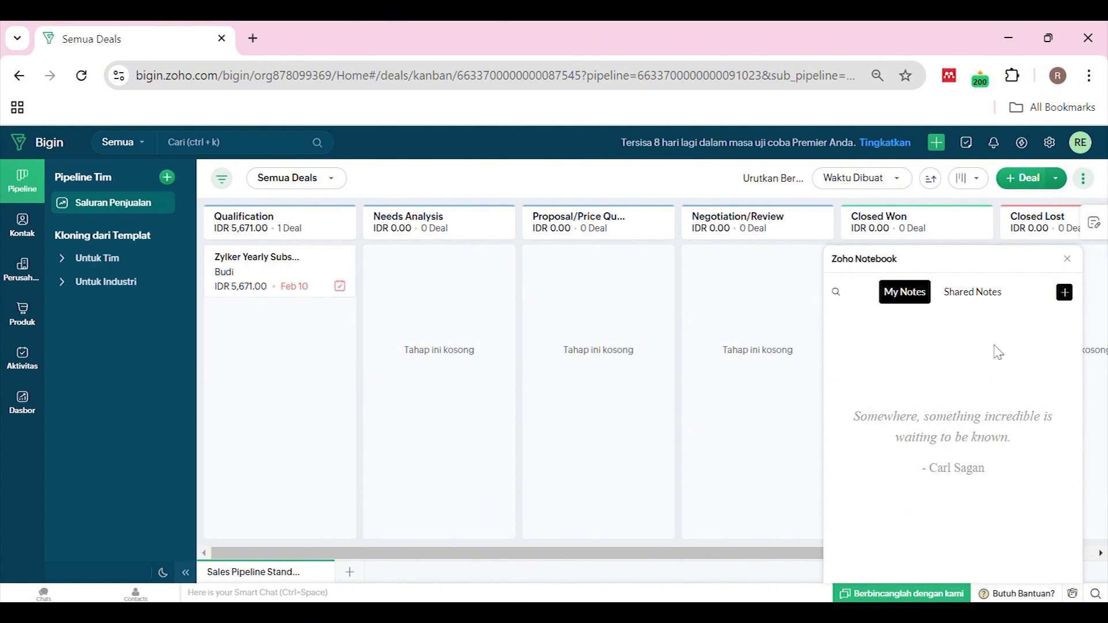
# Close the Zoho Notebook panel and scroll the deal board sideways
pyautogui.click(1068, 260)
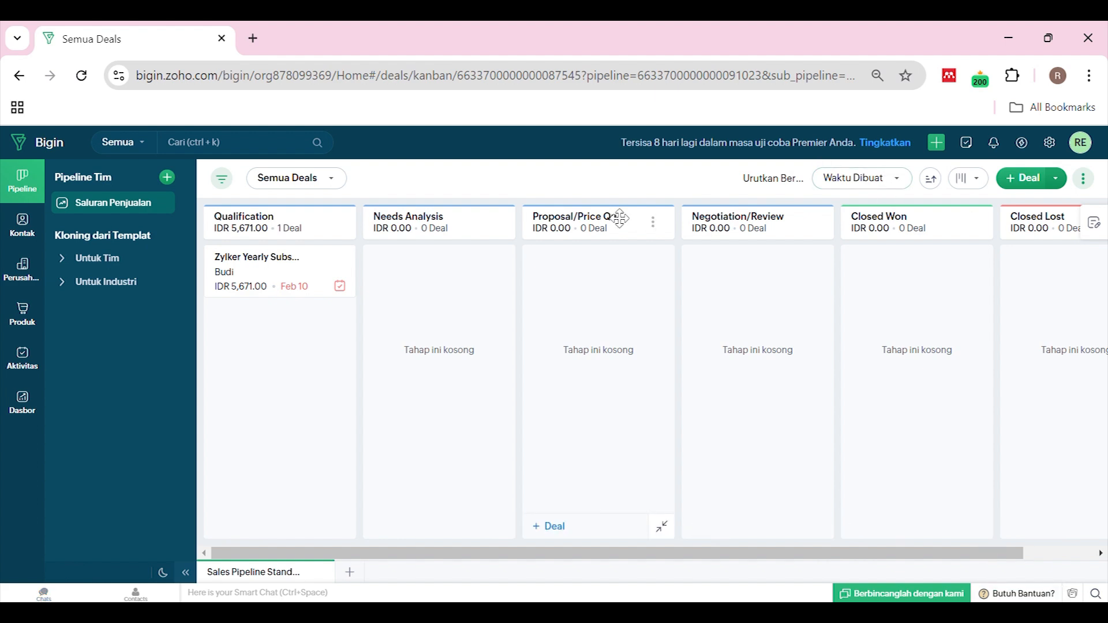
pyautogui.moveTo(371, 554)
pyautogui.mouseDown()
pyautogui.moveTo(521, 557)
pyautogui.moveTo(385, 555)
pyautogui.mouseUp()
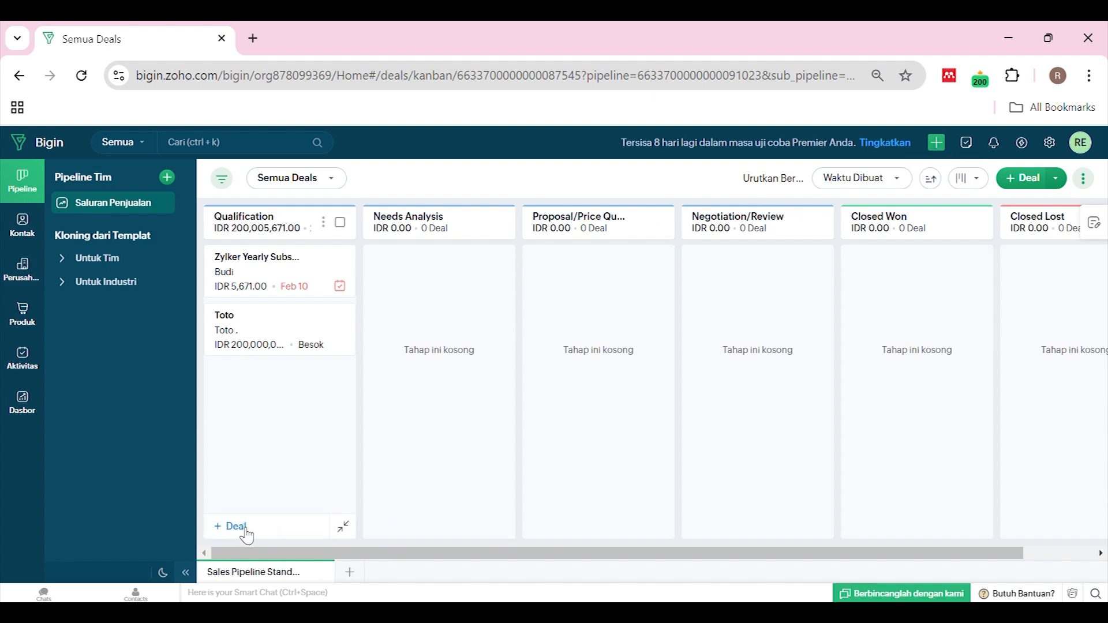
# Start a Qualification deal named 'Tatang' and list the companies to link
pyautogui.click(241, 527)
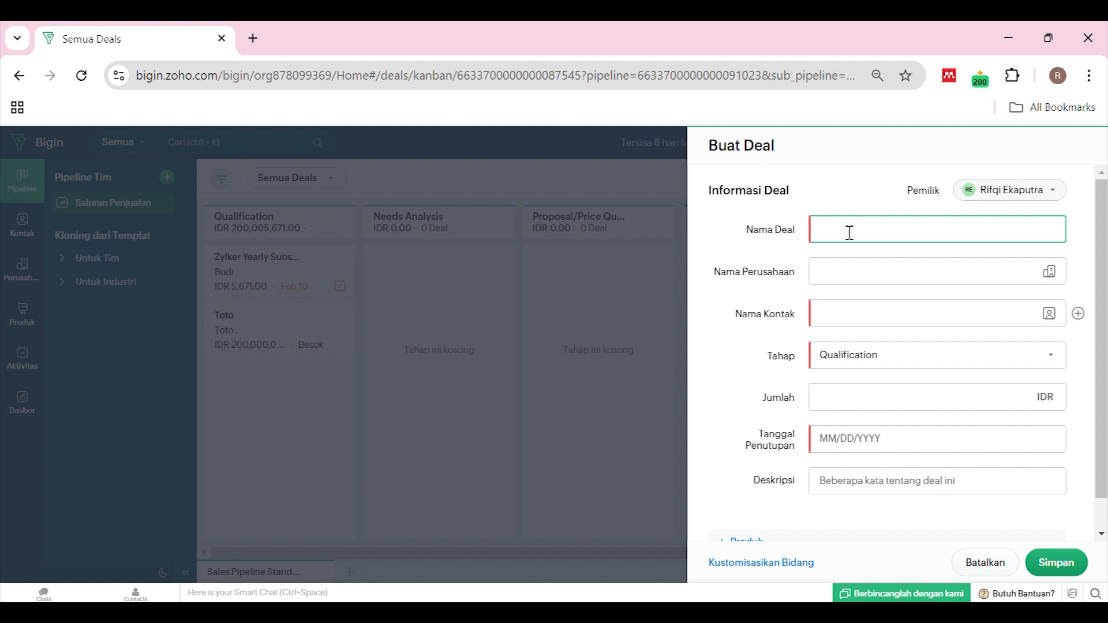
pyautogui.write('Tatang')
pyautogui.click(866, 279)
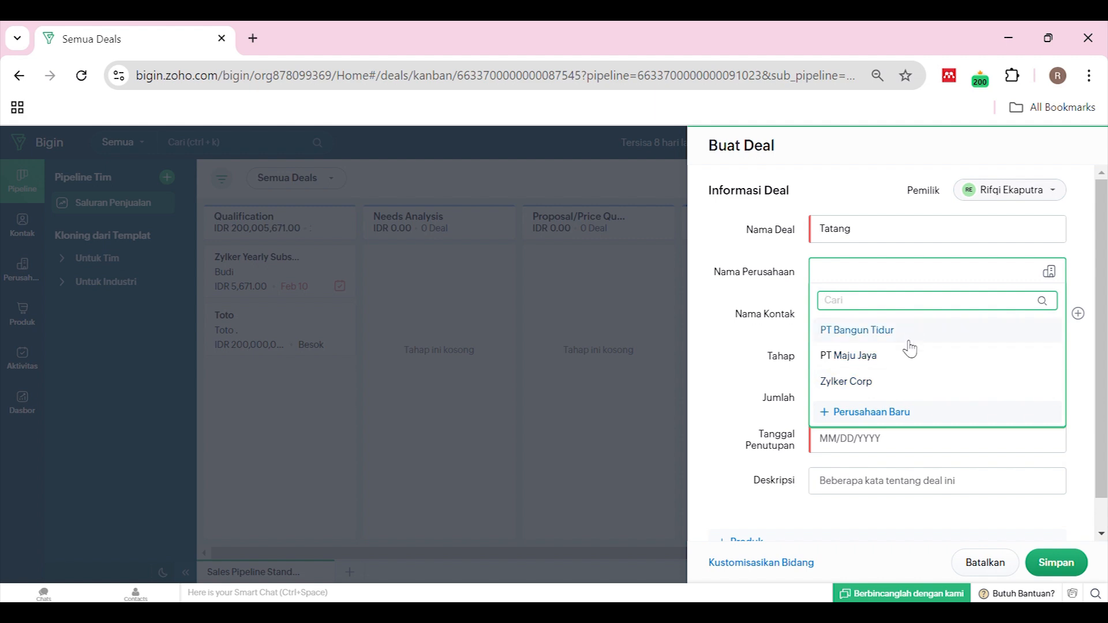
# Create company PT Sejahtera with its phone number and website sejahtera.com, linked to the deal
pyautogui.click(885, 417)
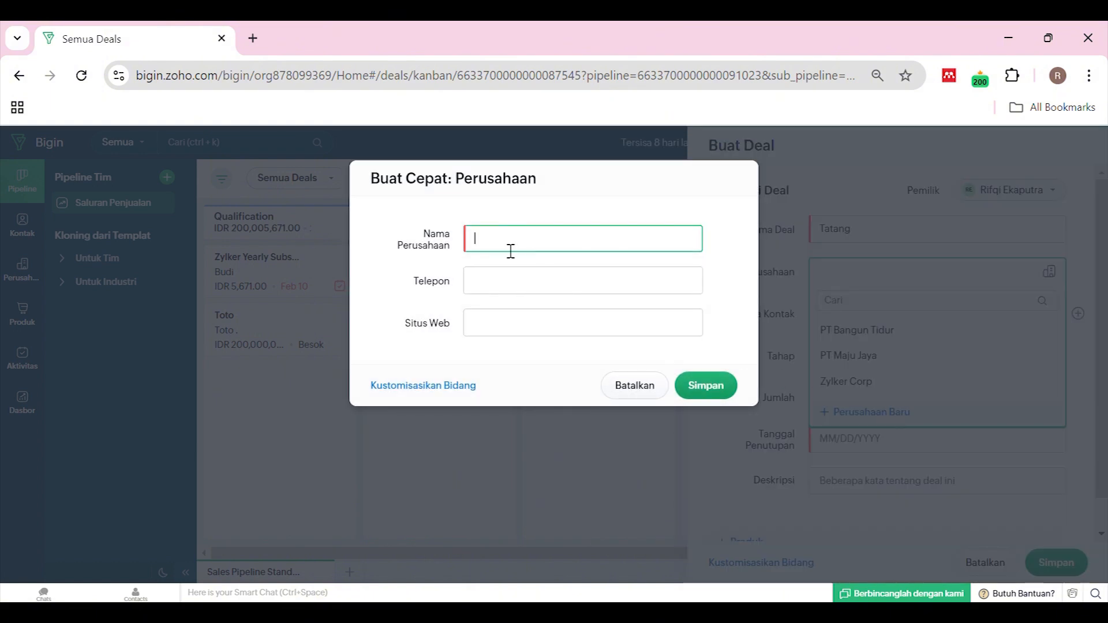
pyautogui.write('PT Sejahtera')
pyautogui.click(527, 287)
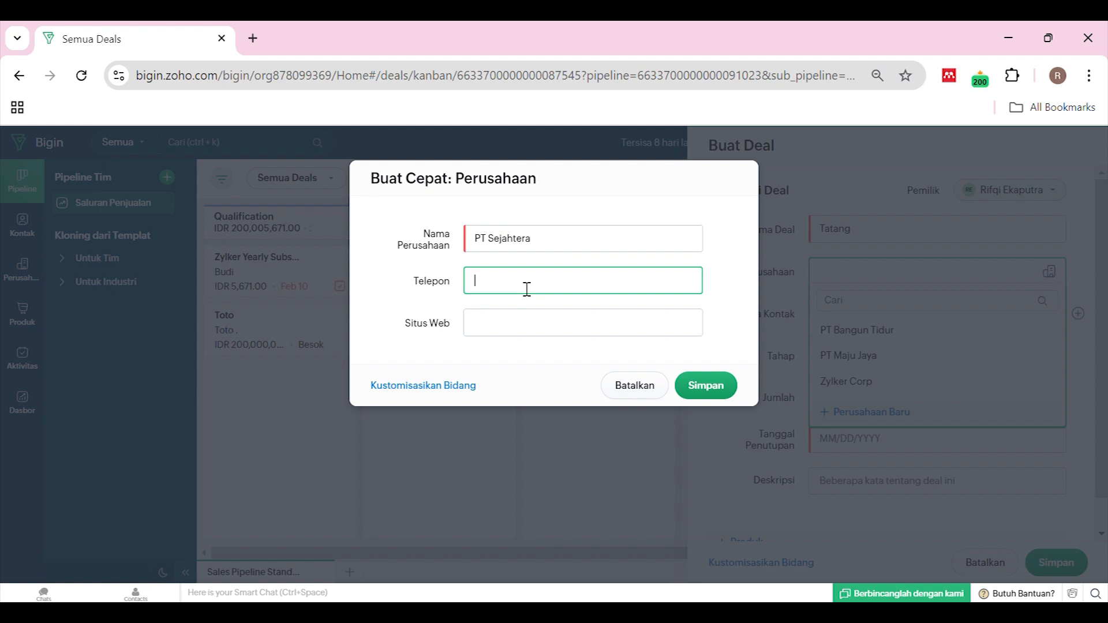
pyautogui.write('+62 8123456789')
pyautogui.click(503, 335)
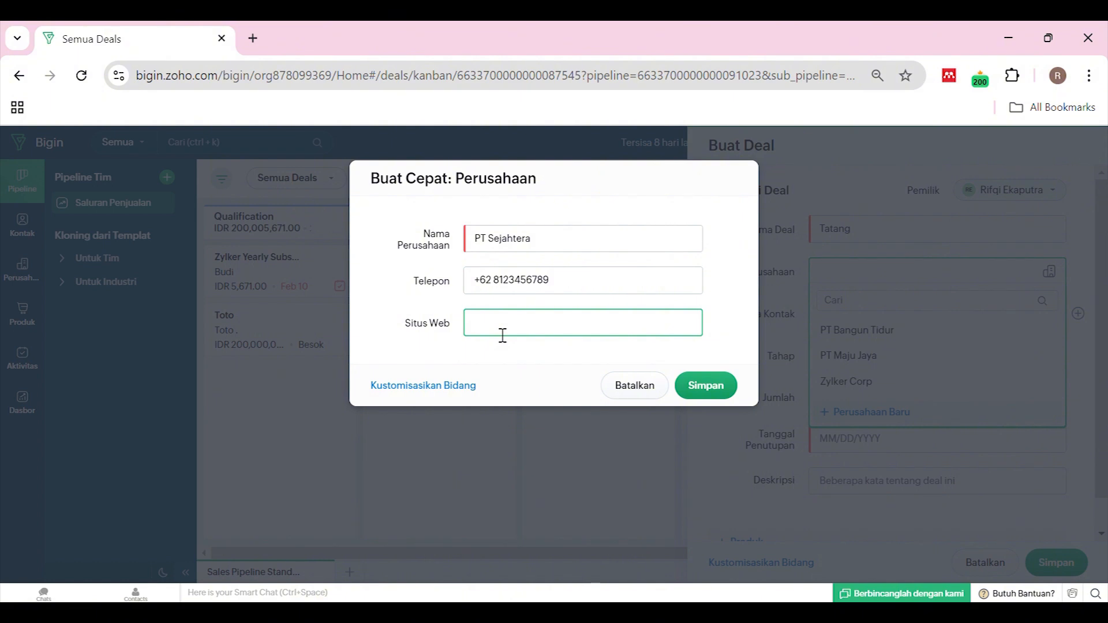
pyautogui.write('sejahtera.com')
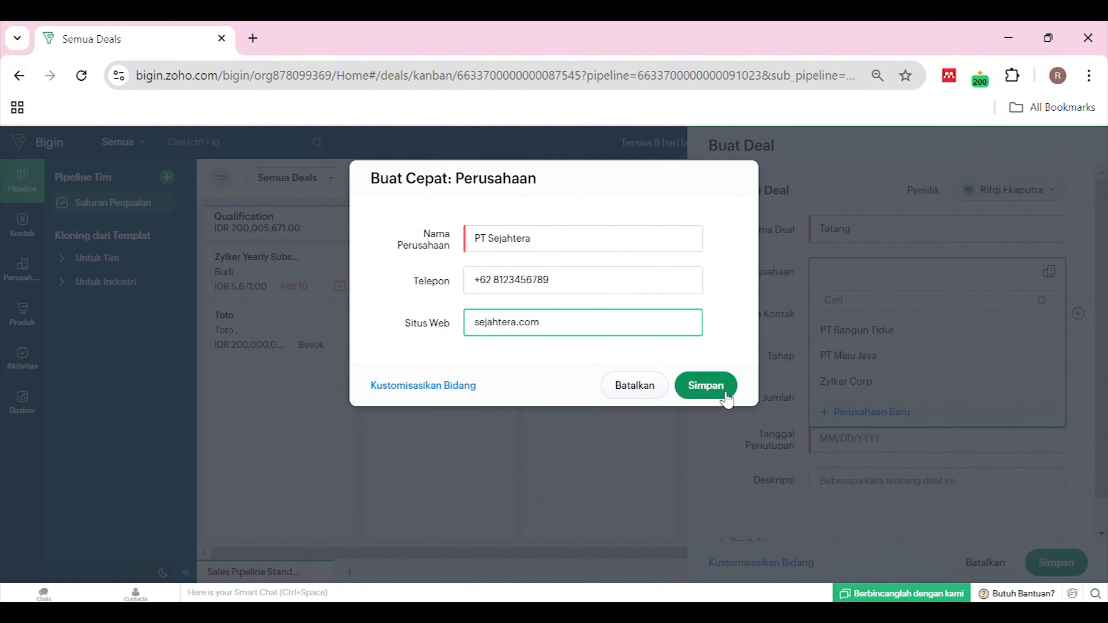
pyautogui.click(723, 390)
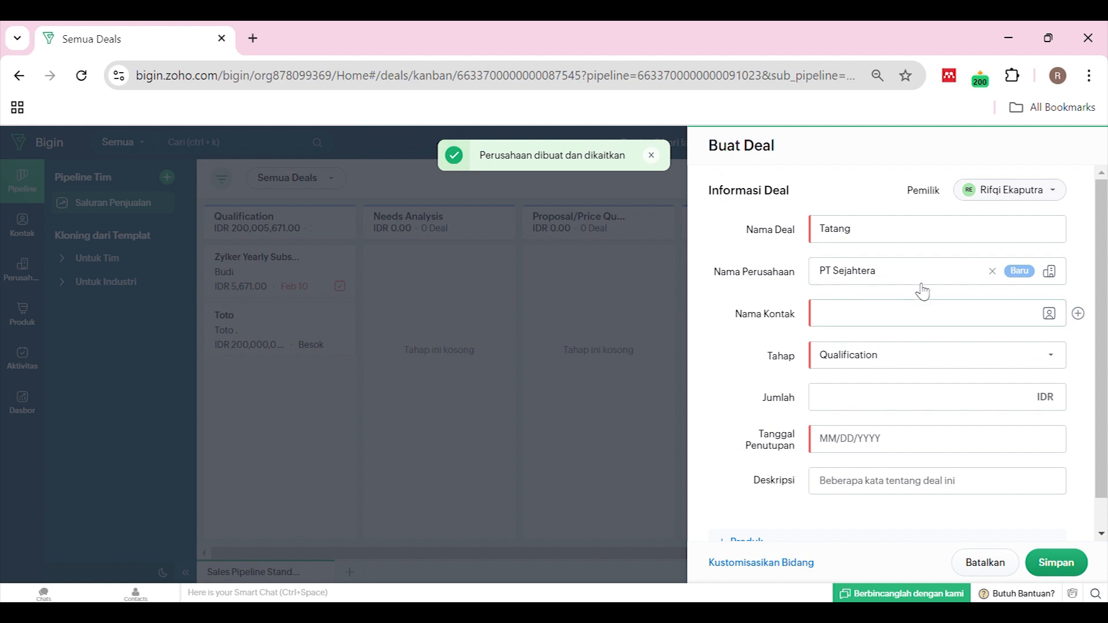
pyautogui.click(912, 324)
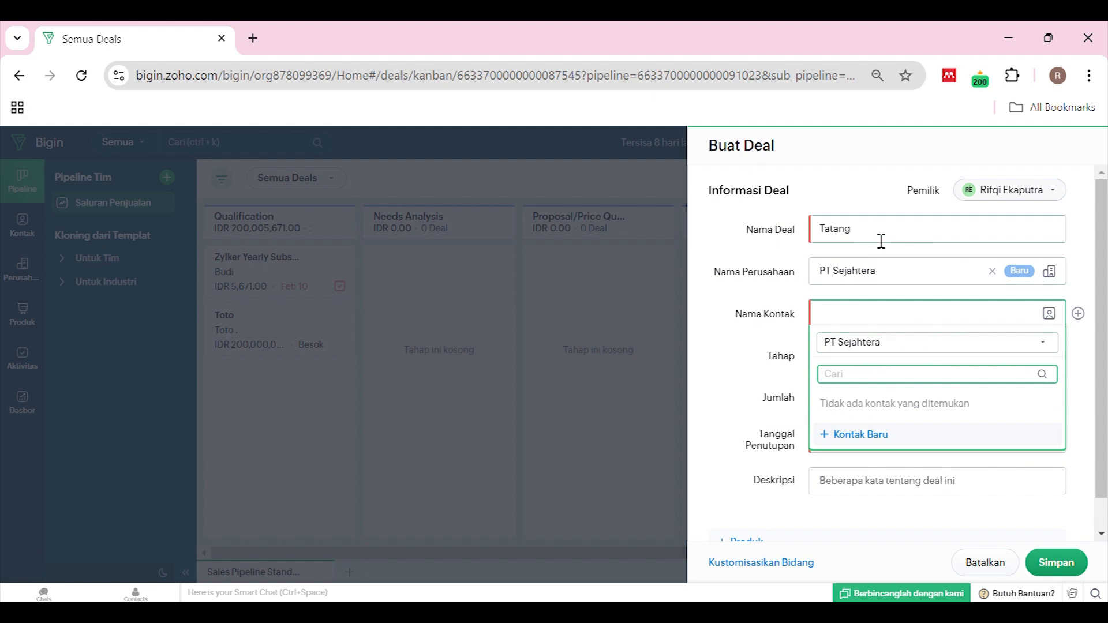
# Start a quick-create contact, entering the contact's first name and '.' as last name
pyautogui.click(750, 343)
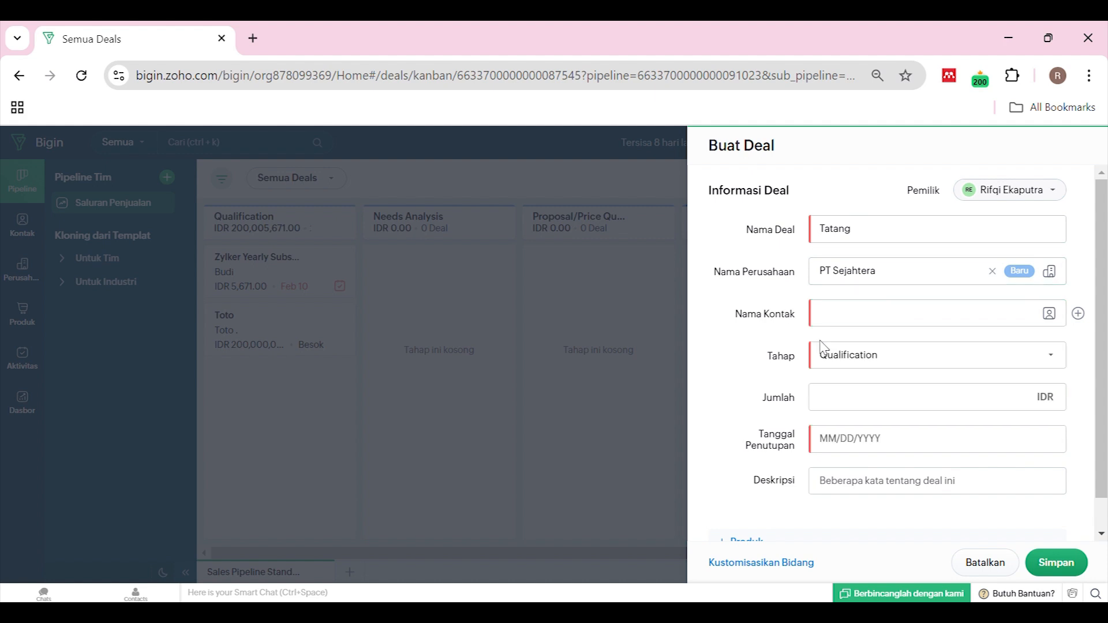
pyautogui.click(878, 317)
pyautogui.click(844, 434)
pyautogui.click(487, 249)
pyautogui.write('Tatang')
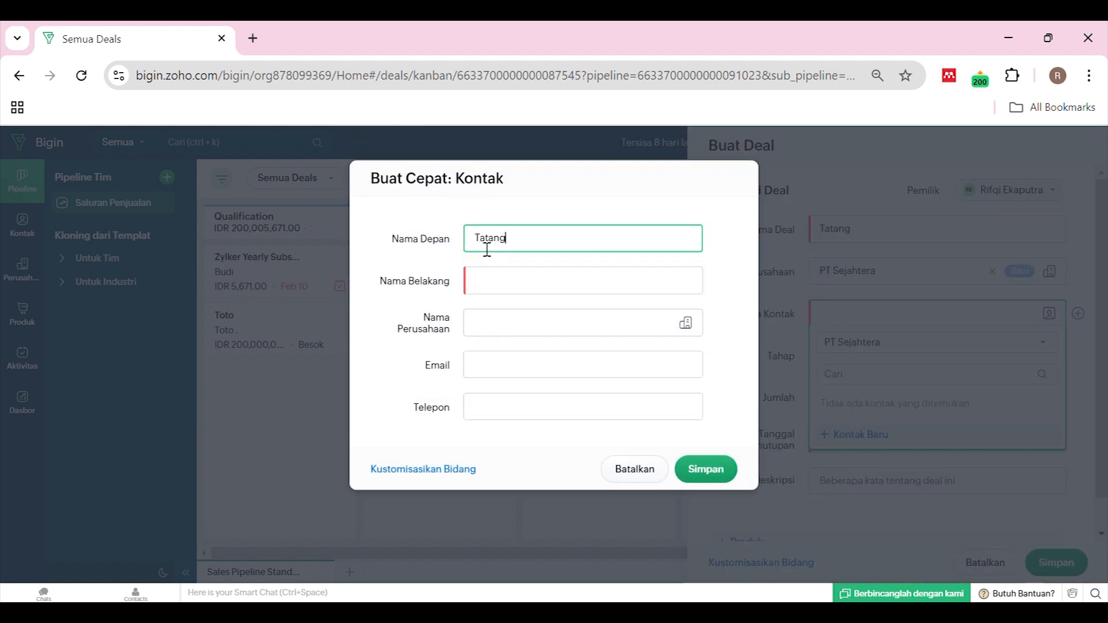
pyautogui.click(505, 298)
pyautogui.write('.')
# Set the contact's company to PT Sejahtera, add the e-mail and phone number, and save
pyautogui.click(483, 324)
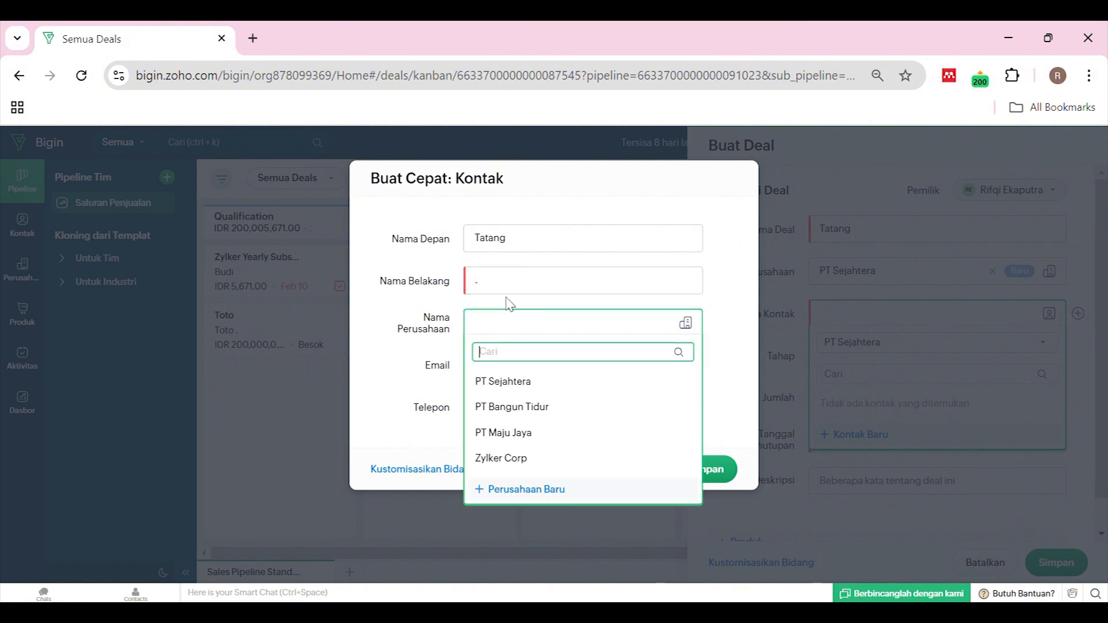
pyautogui.click(507, 382)
pyautogui.click(578, 367)
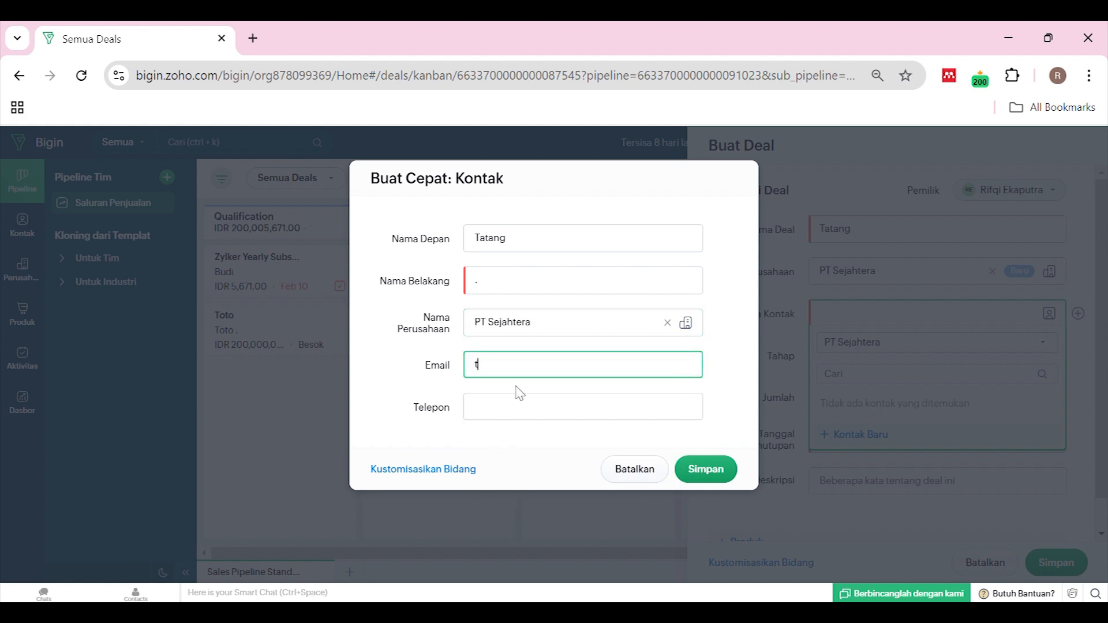
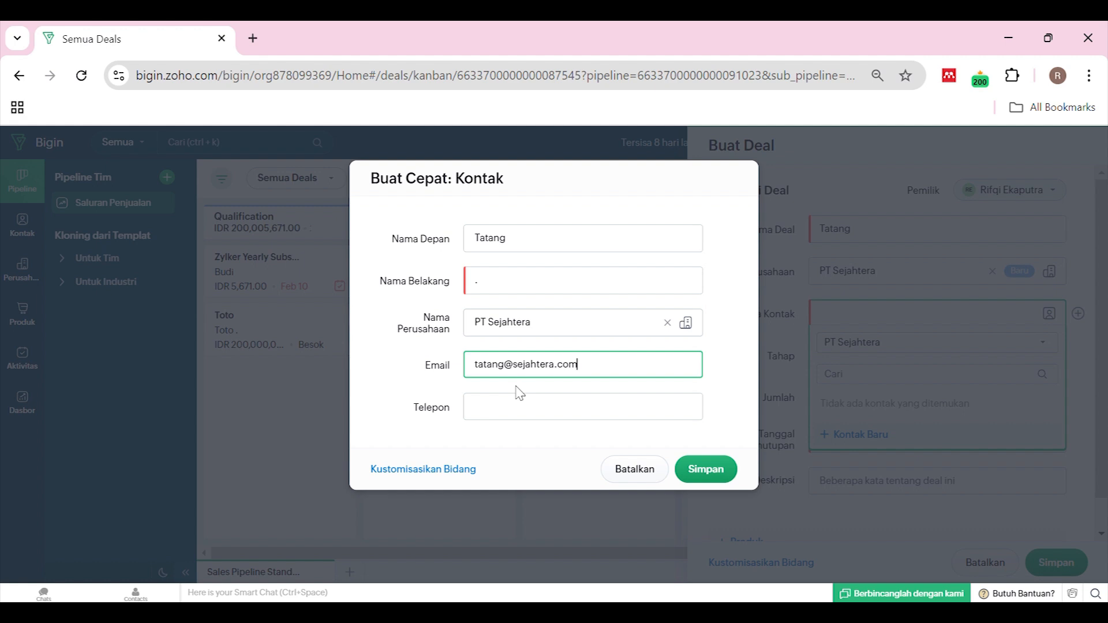
pyautogui.click(510, 418)
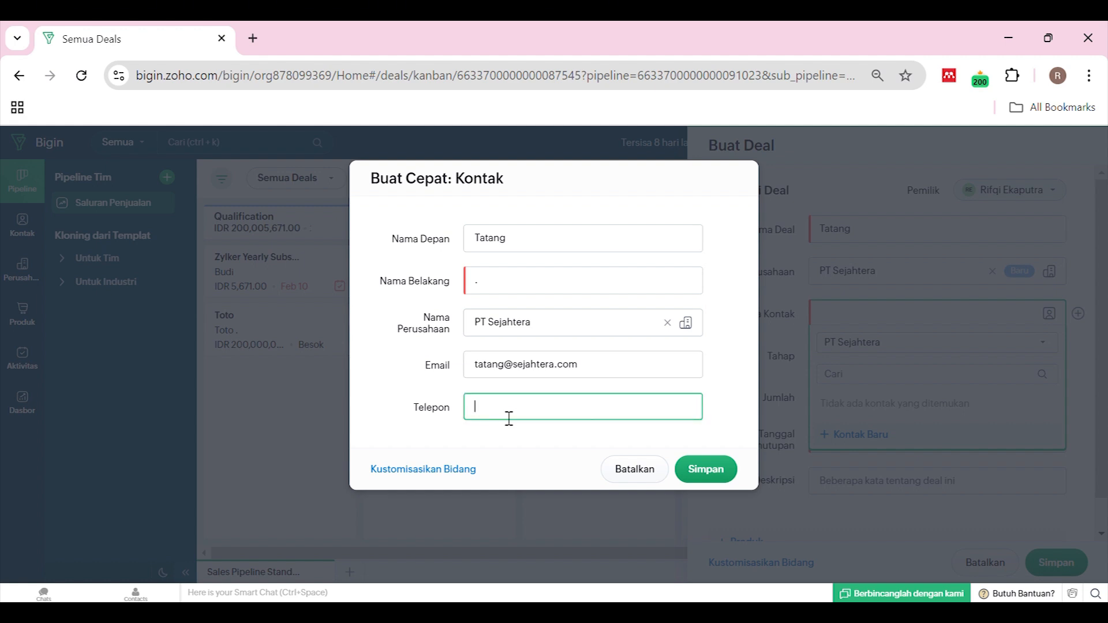
pyautogui.write('+621234')
pyautogui.press('BackSpace')
pyautogui.press('BackSpace')
pyautogui.press('BackSpace')
pyautogui.press('BackSpace')
pyautogui.write('8123456789')
pyautogui.click(717, 470)
pyautogui.click(880, 363)
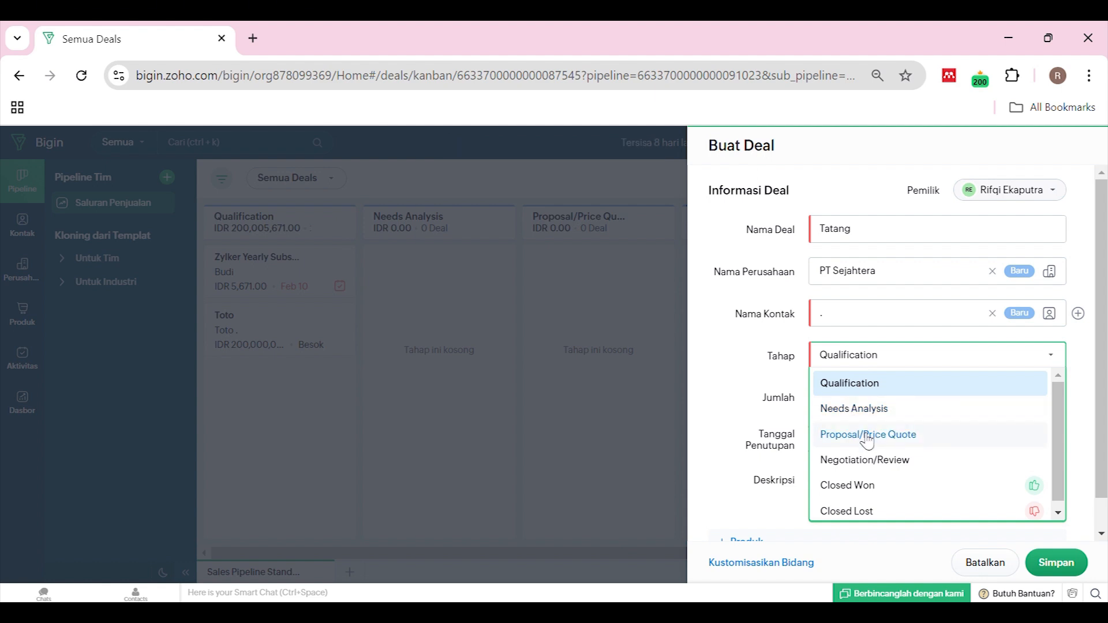
# Keep the Tatang deal at Qualification with amount 100000000 IDR and closing date 02/27/2025
pyautogui.scroll(-1, 869, 485)
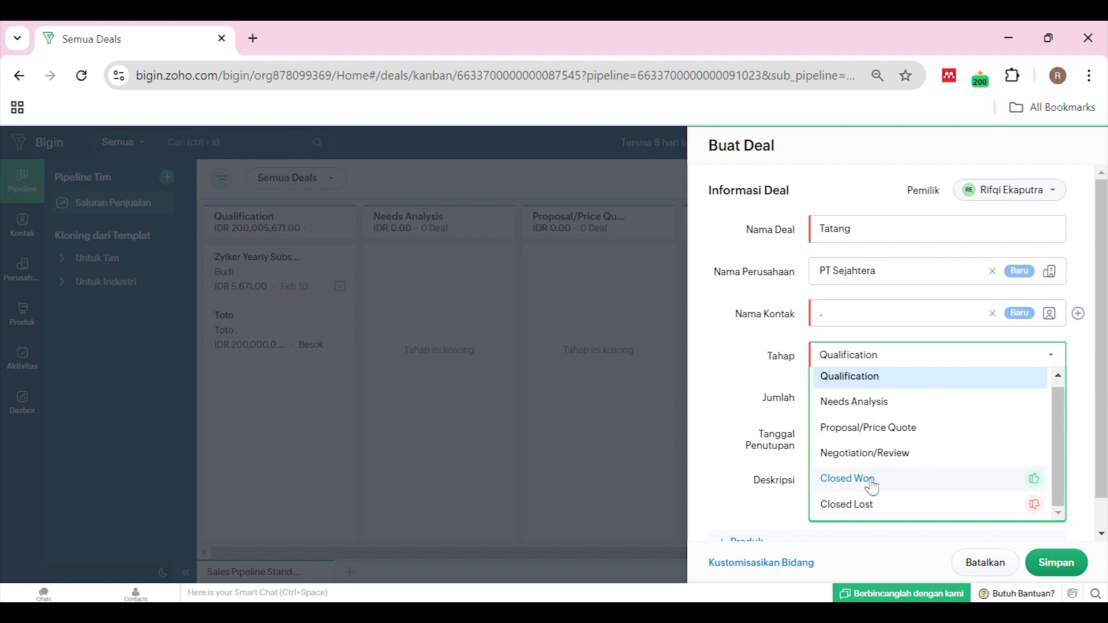
pyautogui.click(930, 382)
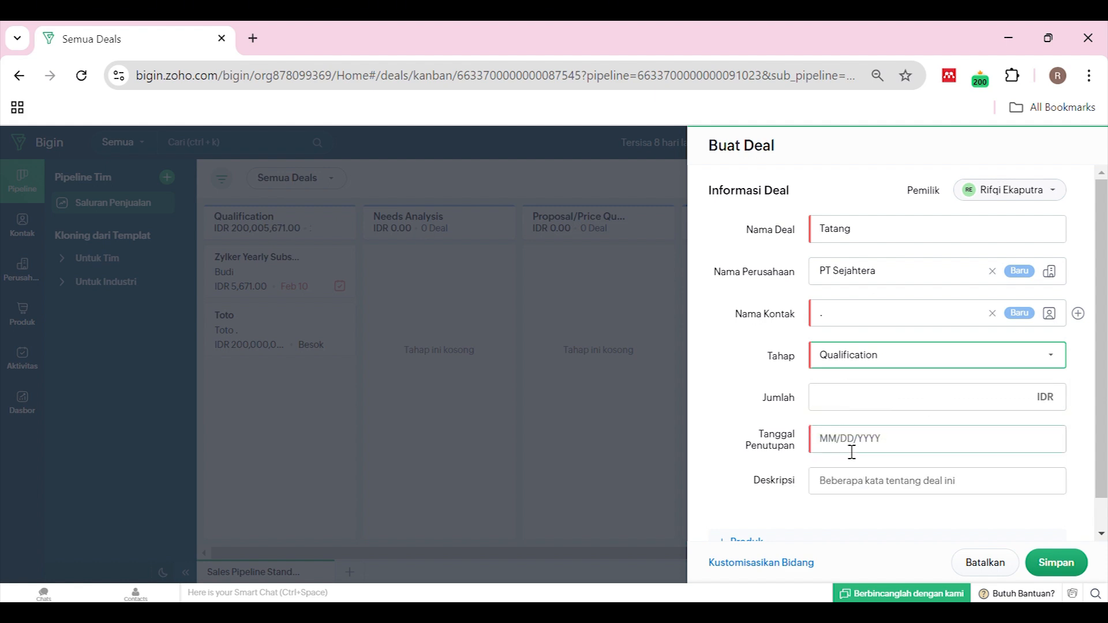
pyautogui.click(894, 404)
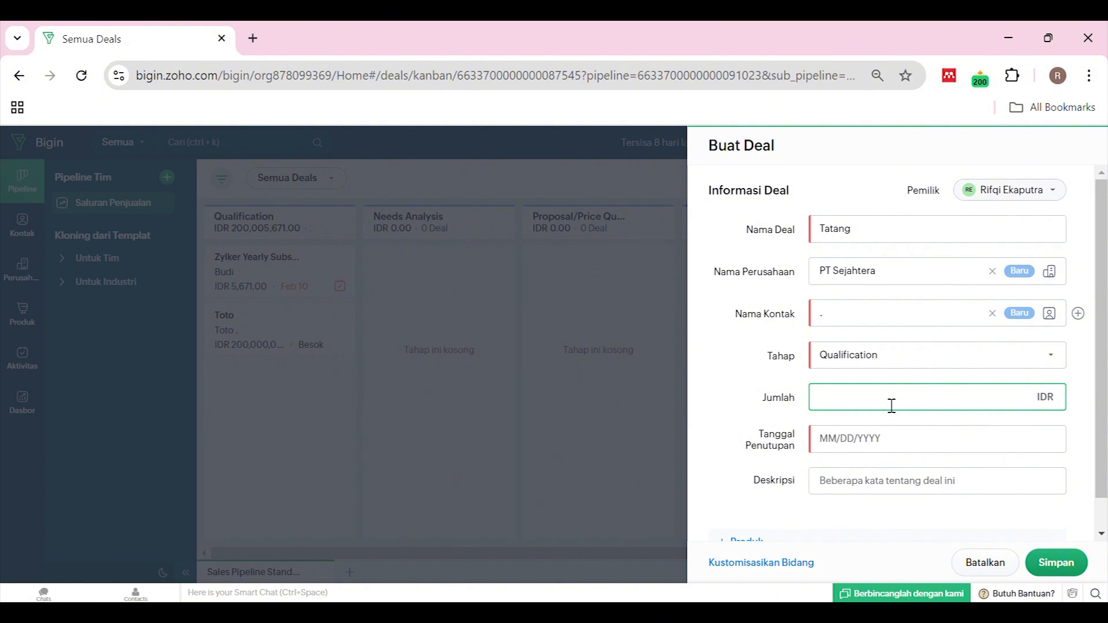
pyautogui.write('100000000')
pyautogui.click(899, 437)
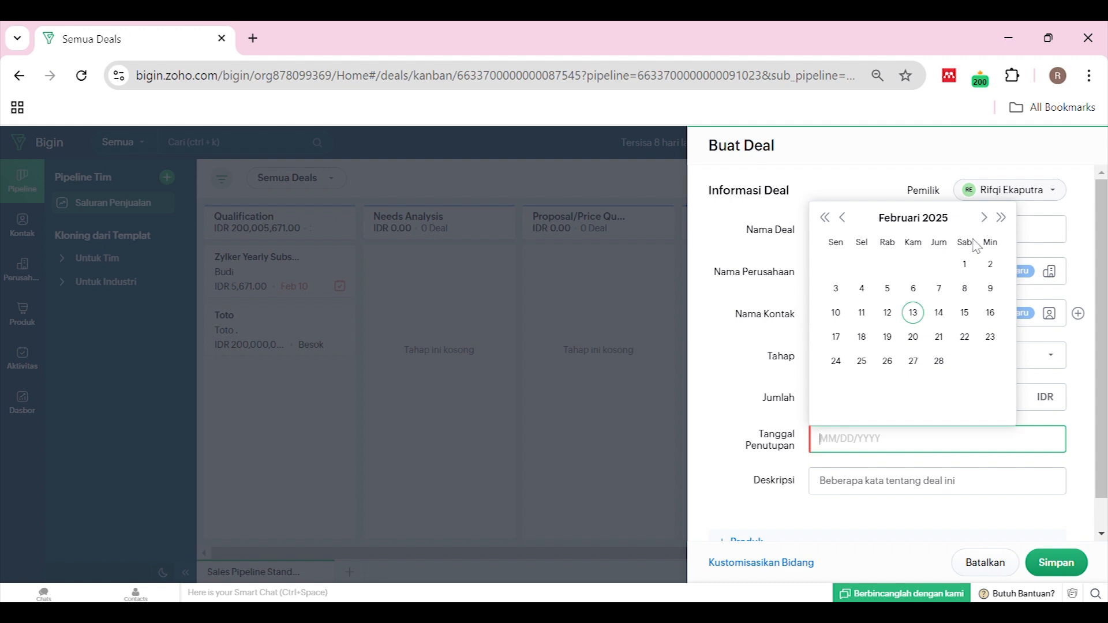
pyautogui.click(917, 364)
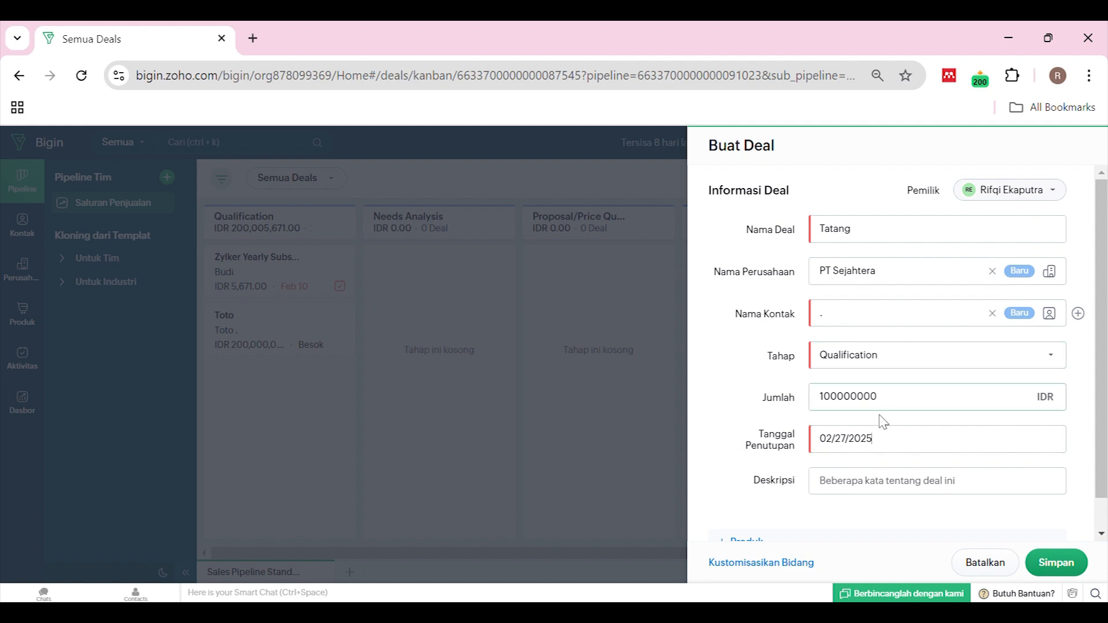
pyautogui.click(865, 490)
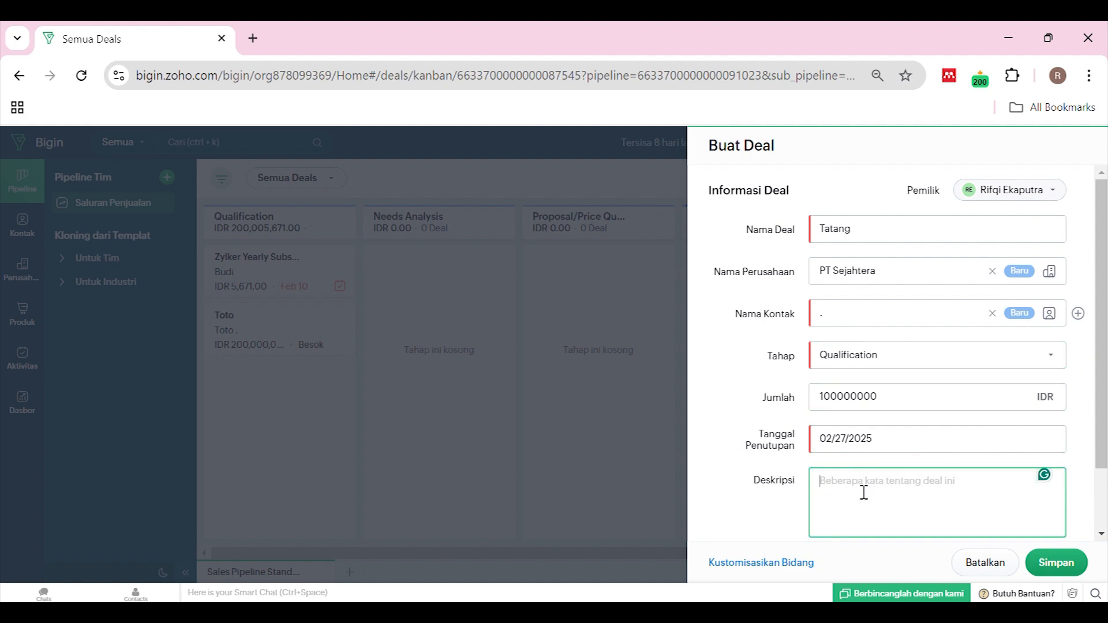
pyautogui.click(758, 528)
pyautogui.scroll(-1, 773, 516)
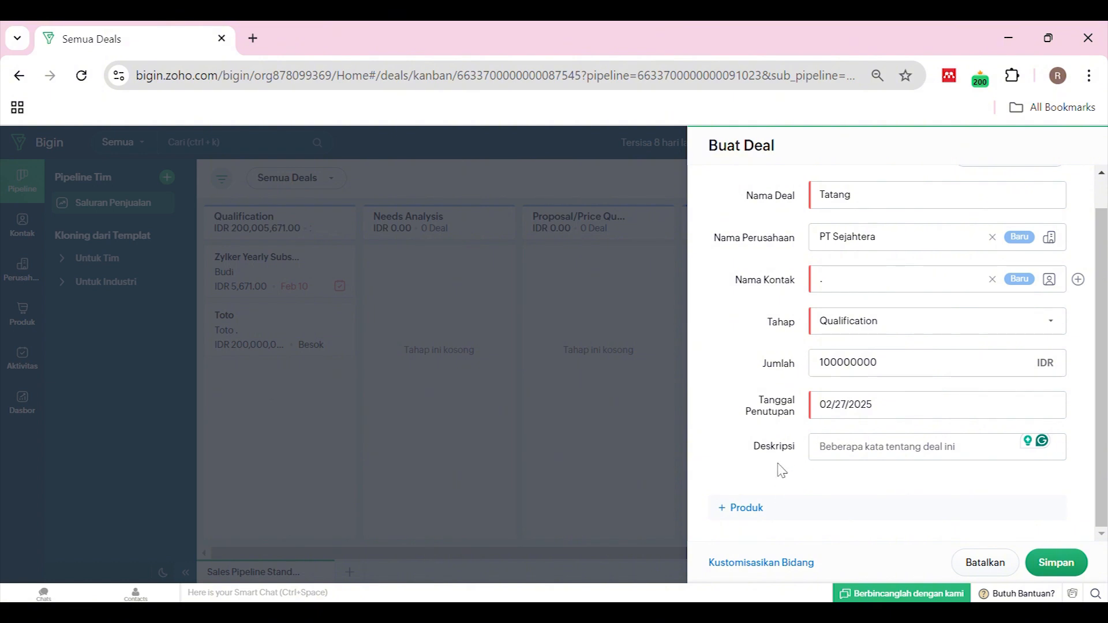
# Add a related products section to the deal and choose to create a new product
pyautogui.click(746, 508)
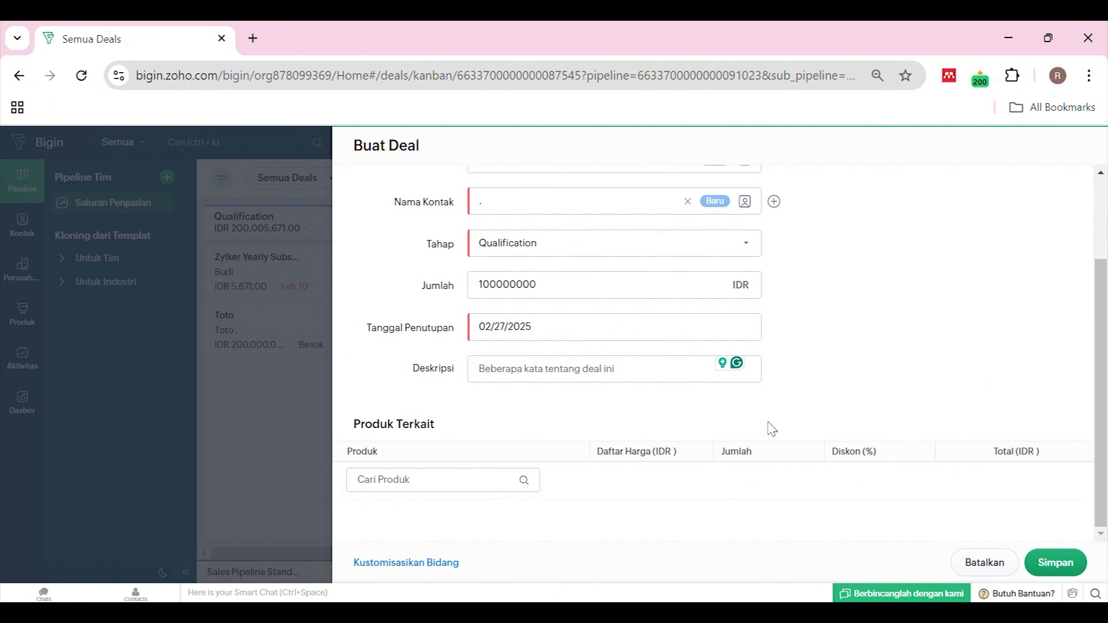
pyautogui.click(486, 491)
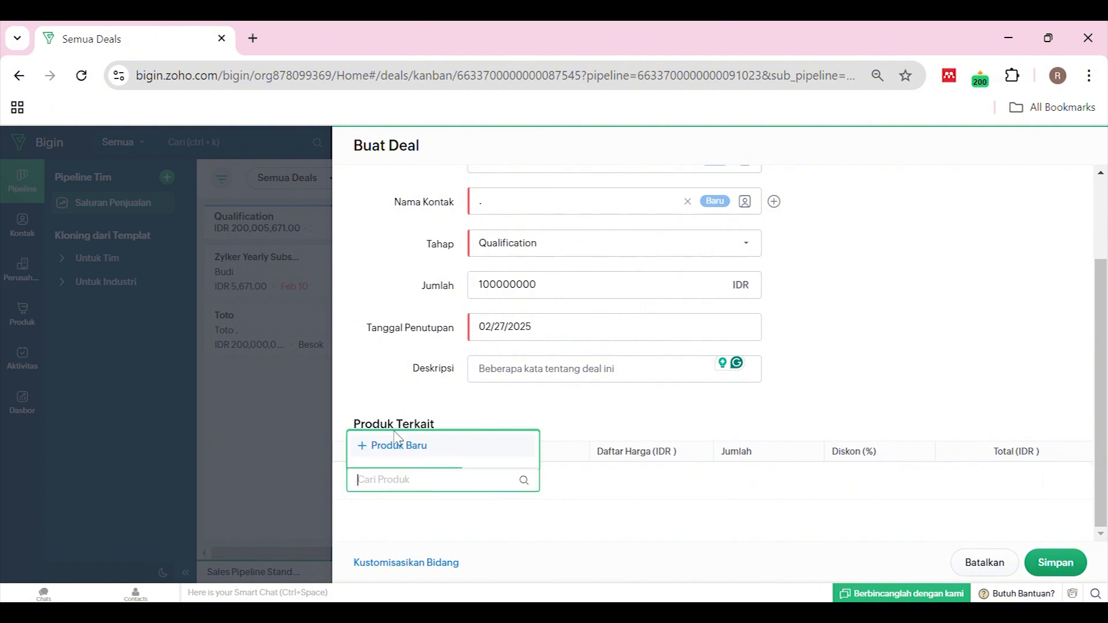
pyautogui.click(408, 394)
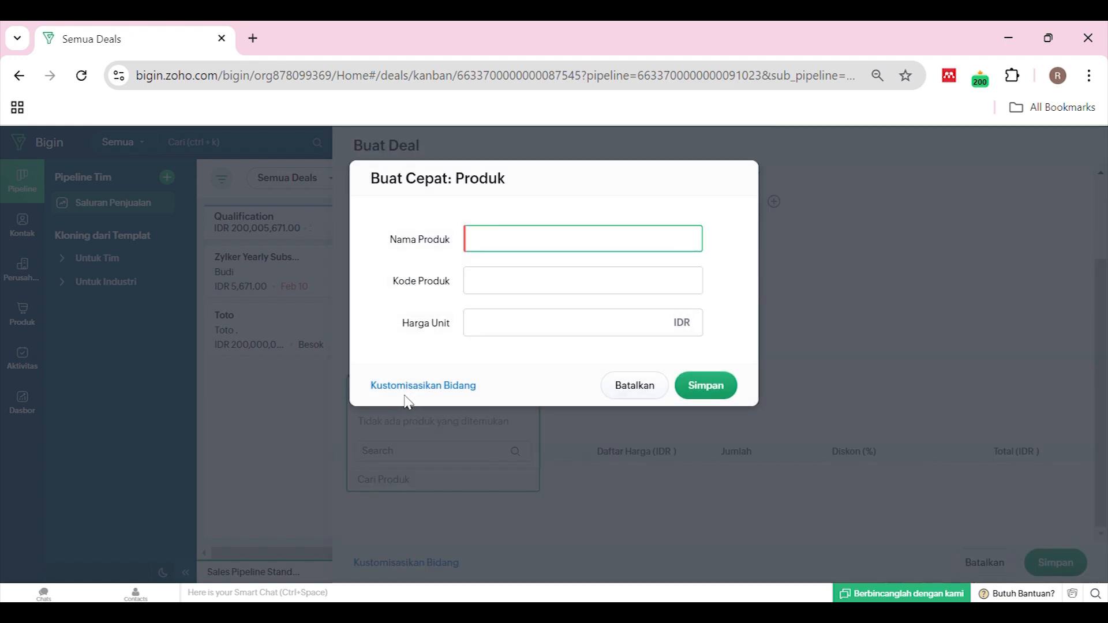
# Enter product name Bussiness Card, code 0123 and unit price 20000000 IDR
pyautogui.write('Bu')
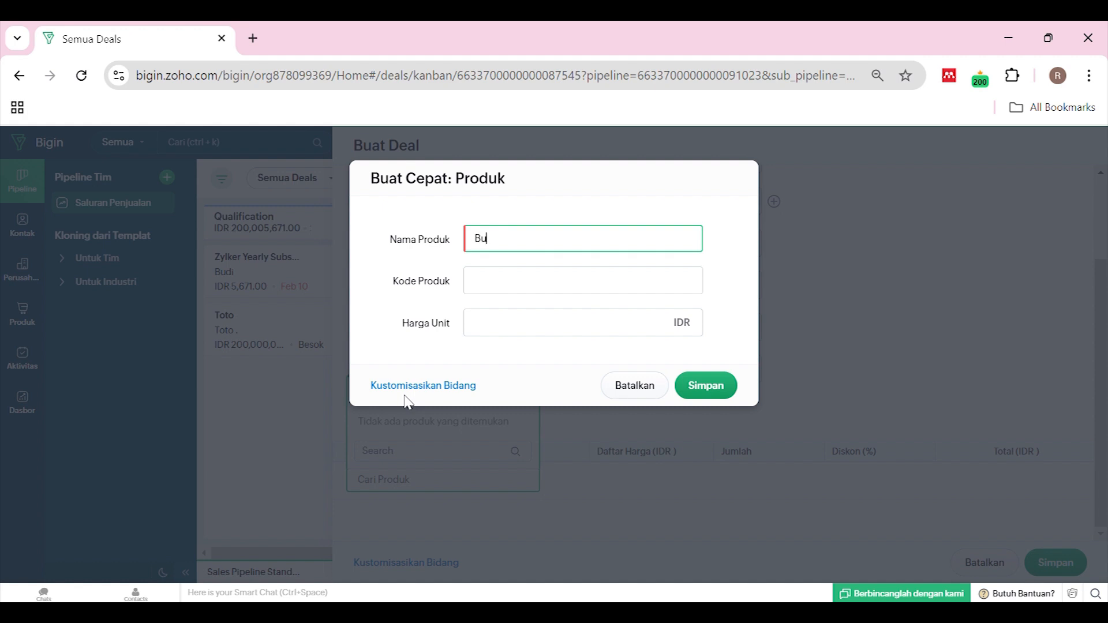
pyautogui.write('ssiness Card')
pyautogui.click(558, 294)
pyautogui.write('0123')
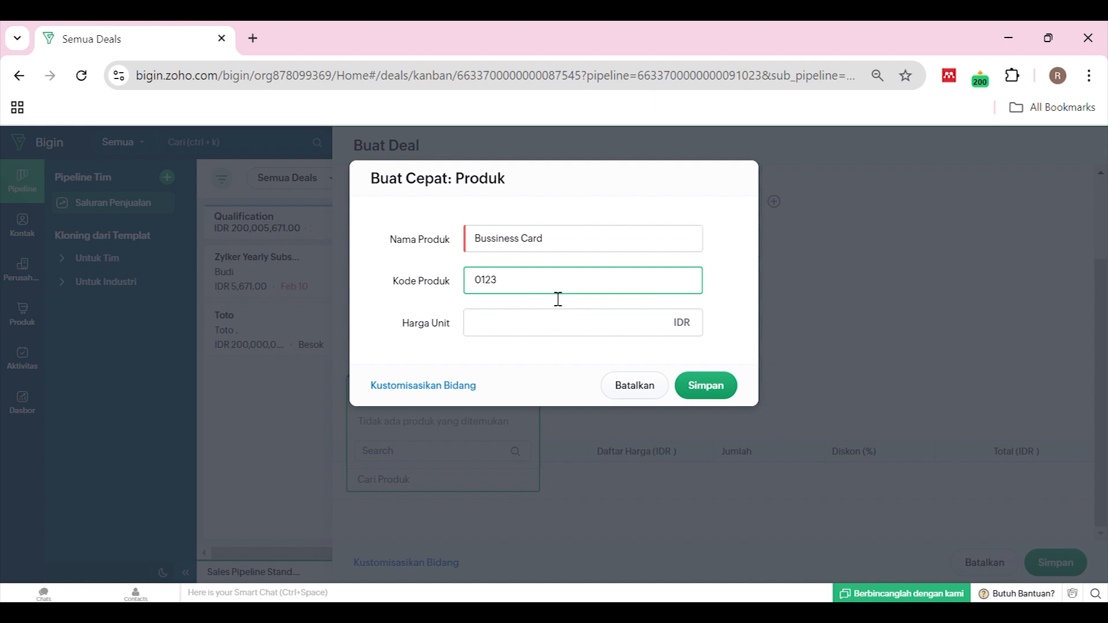
pyautogui.click(529, 325)
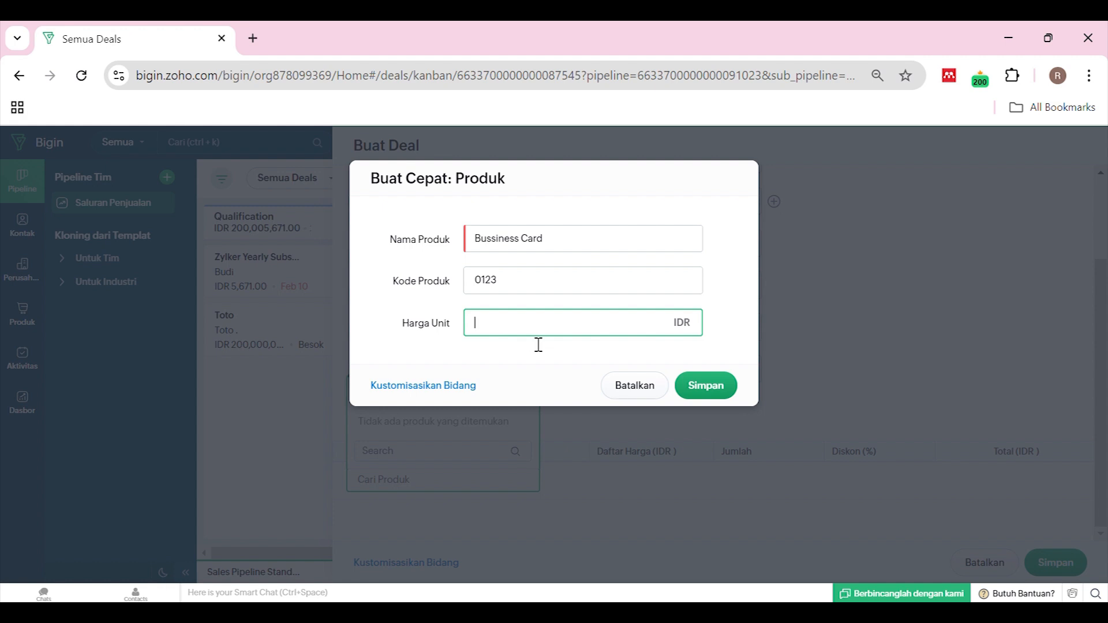
pyautogui.write('2')
pyautogui.press('BackSpace')
pyautogui.write('20000000')
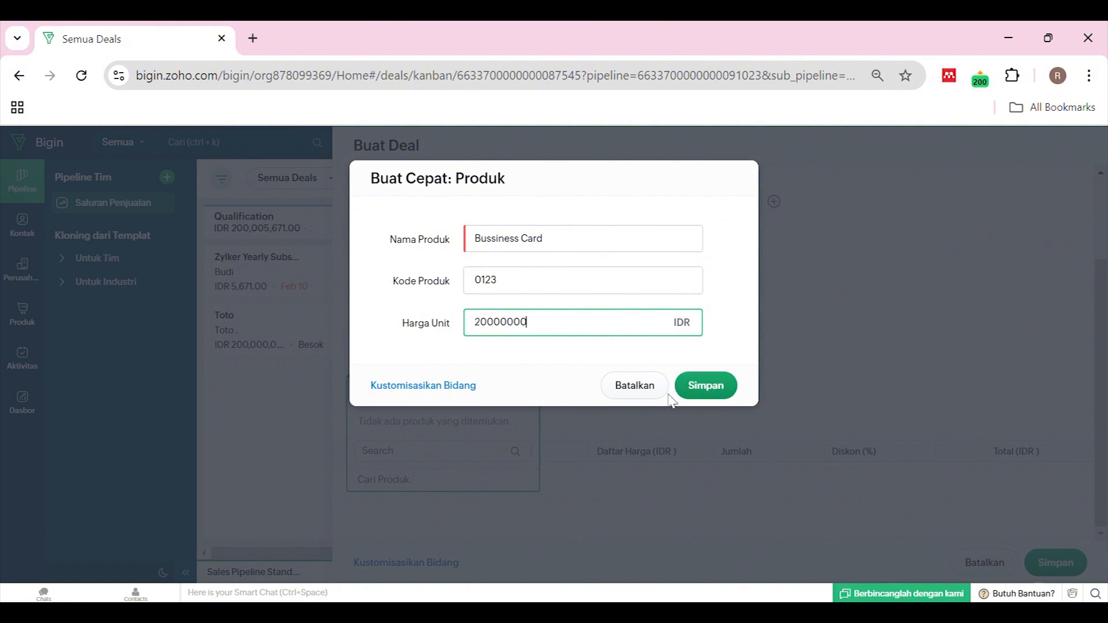
# Save Bussiness Card and link it to the Tatang deal, totalling IDR 20,000,000.00
pyautogui.click(440, 387)
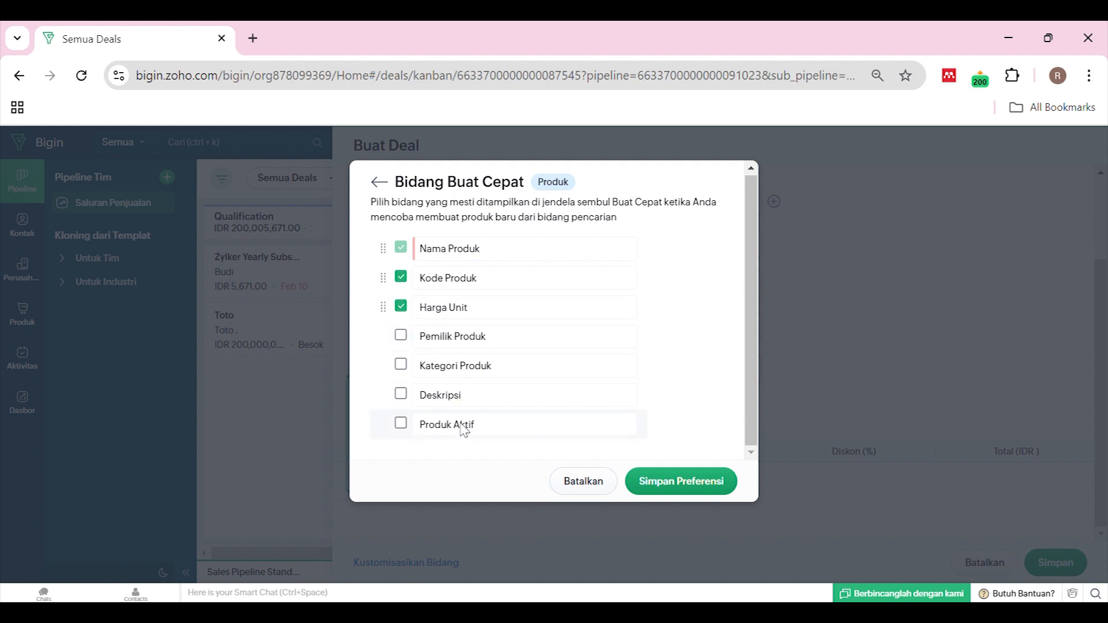
pyautogui.click(379, 185)
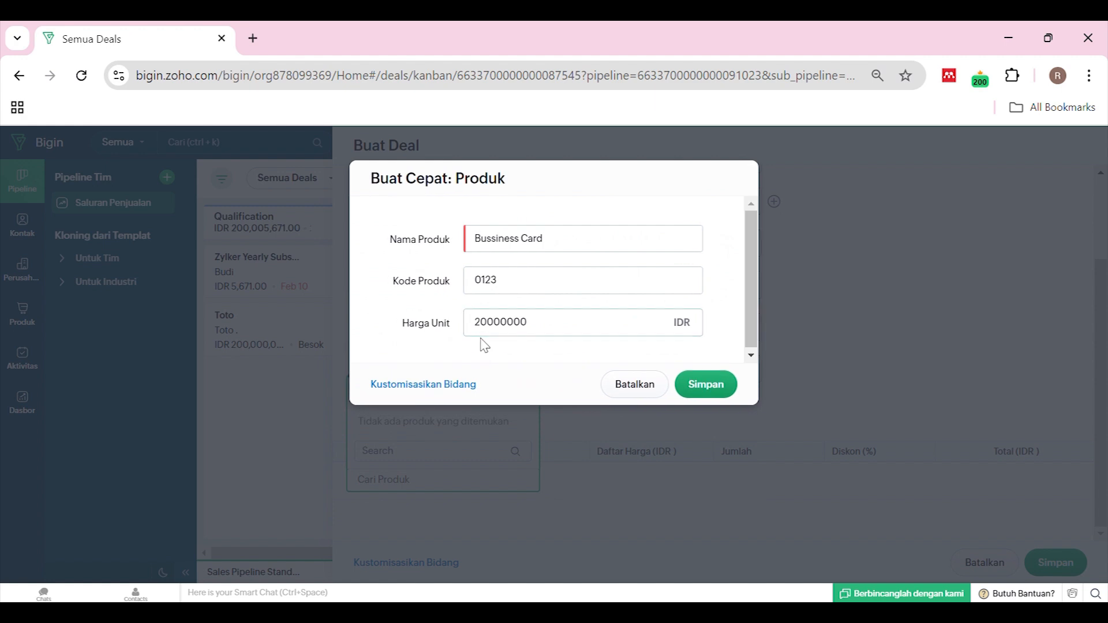
pyautogui.click(709, 385)
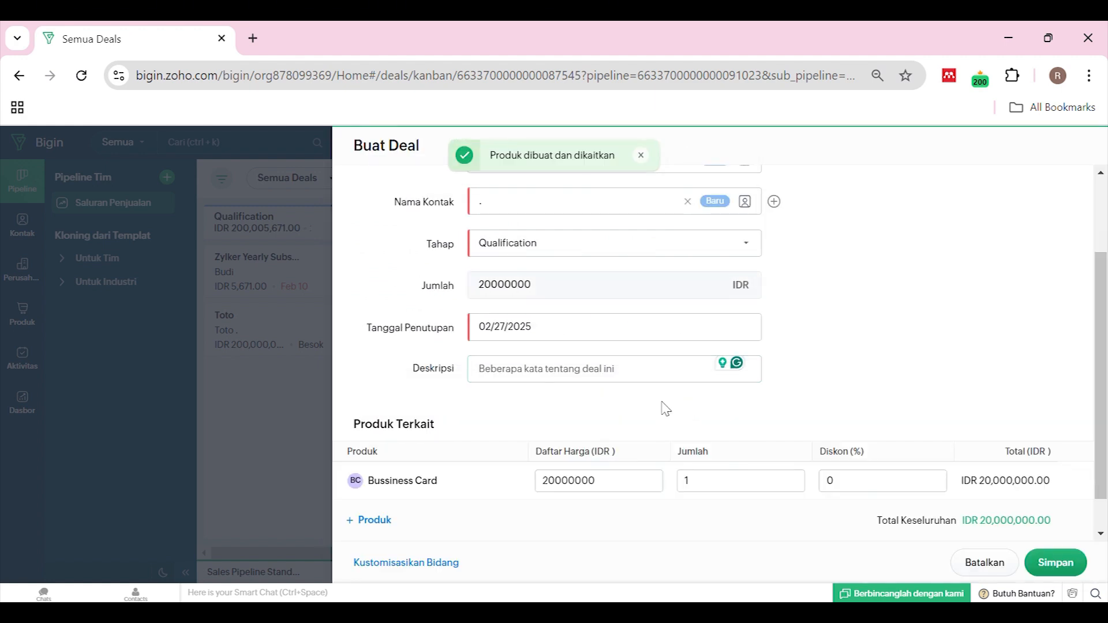
pyautogui.scroll(-1, 665, 409)
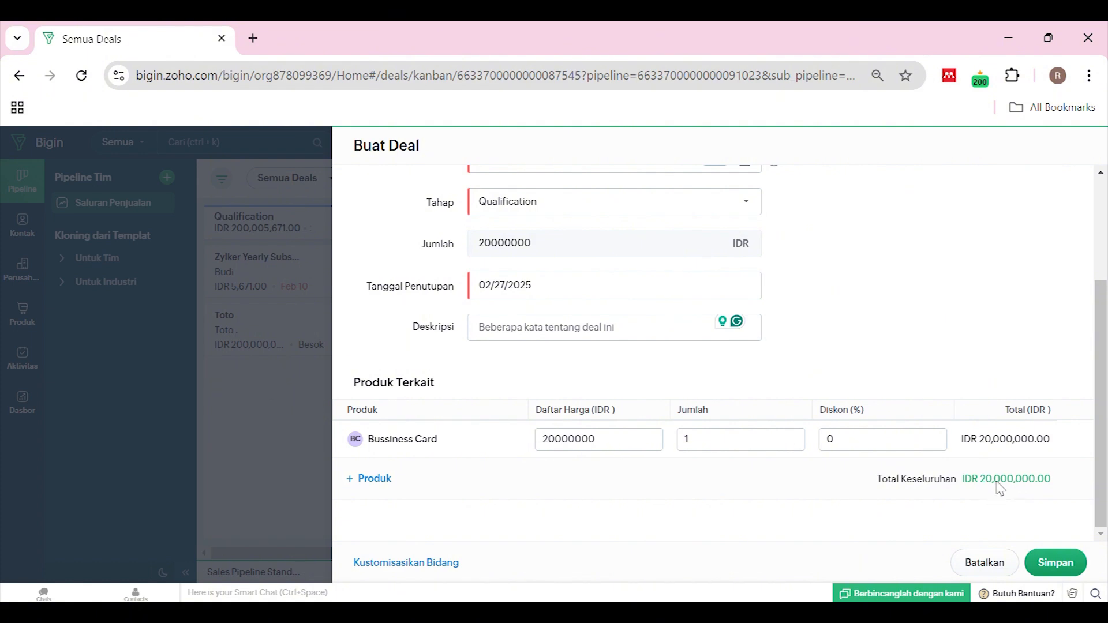
pyautogui.scroll(3, 683, 386)
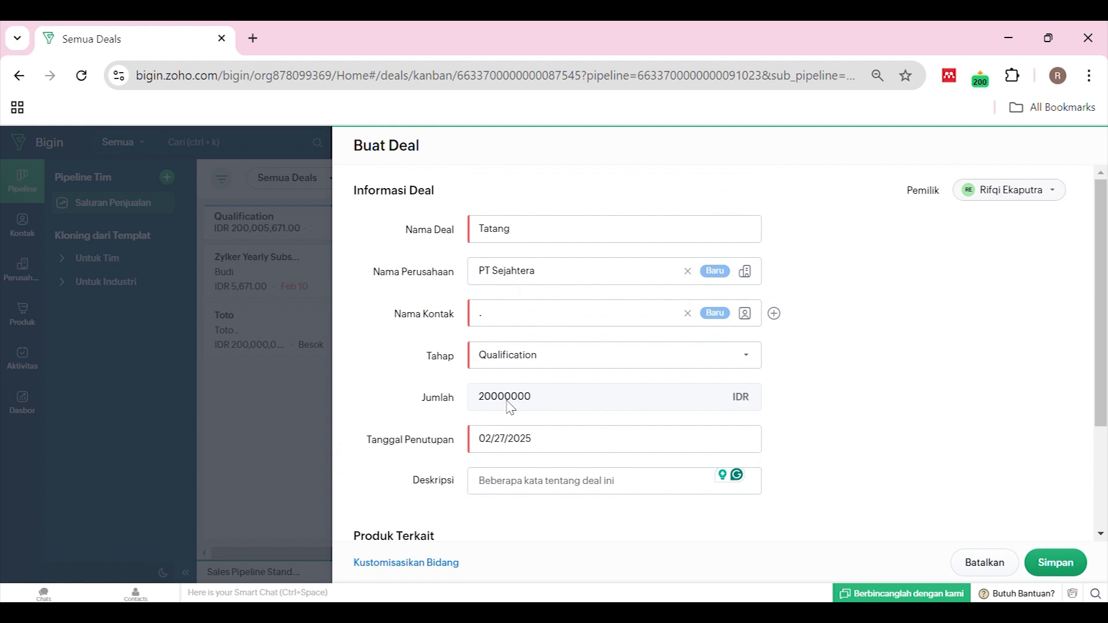
pyautogui.scroll(-2, 510, 408)
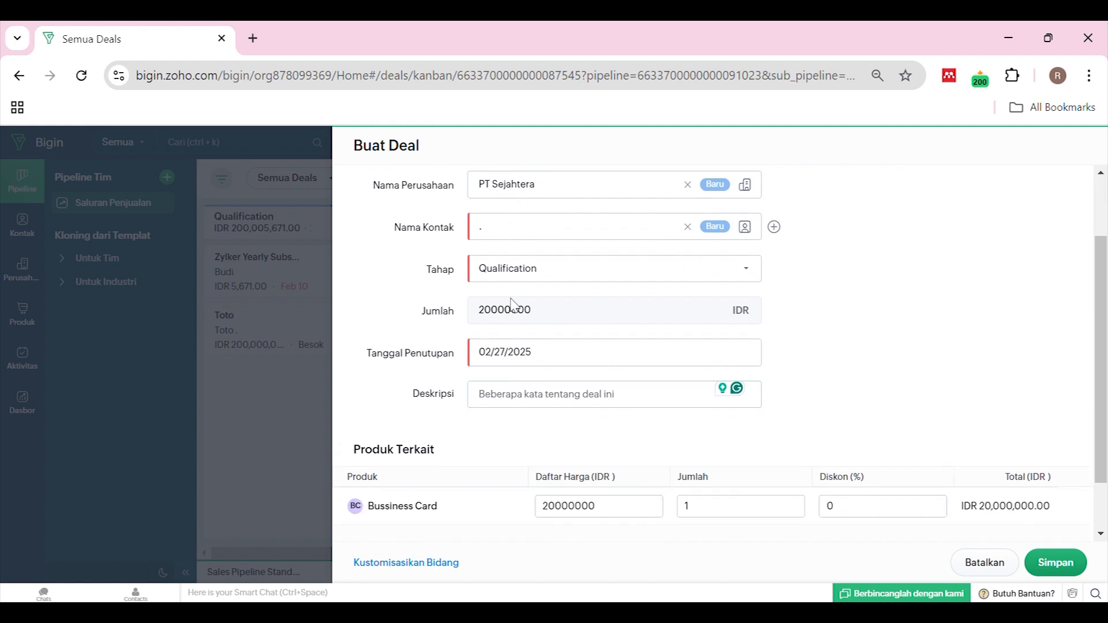
# Set the Bussiness Card line to quantity 2 with a 15% discount
pyautogui.scroll(-1, 670, 445)
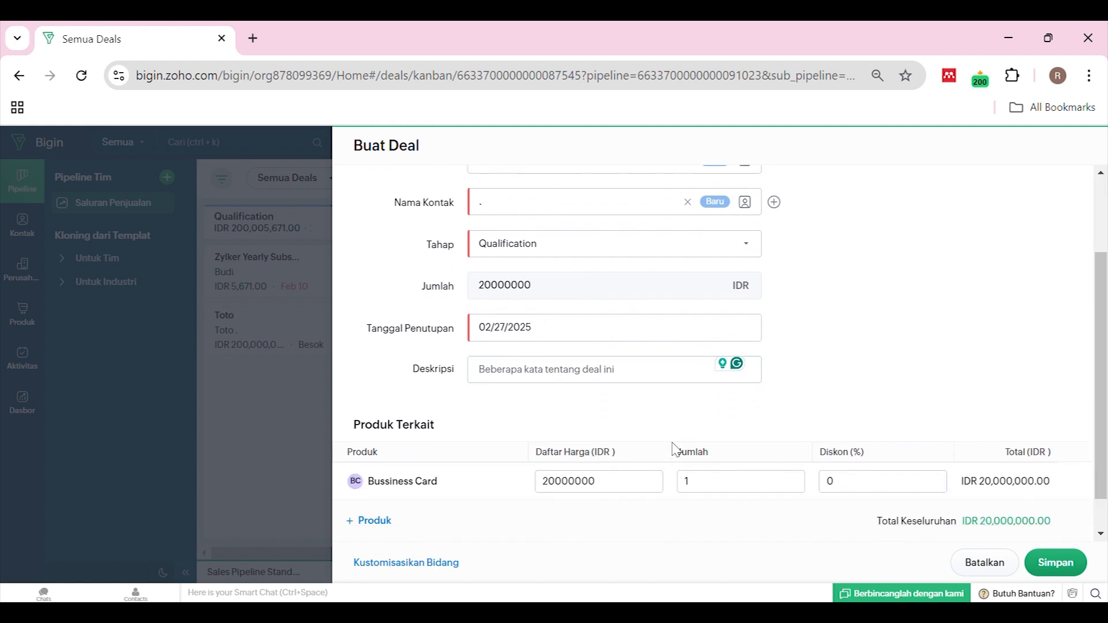
pyautogui.click(733, 449)
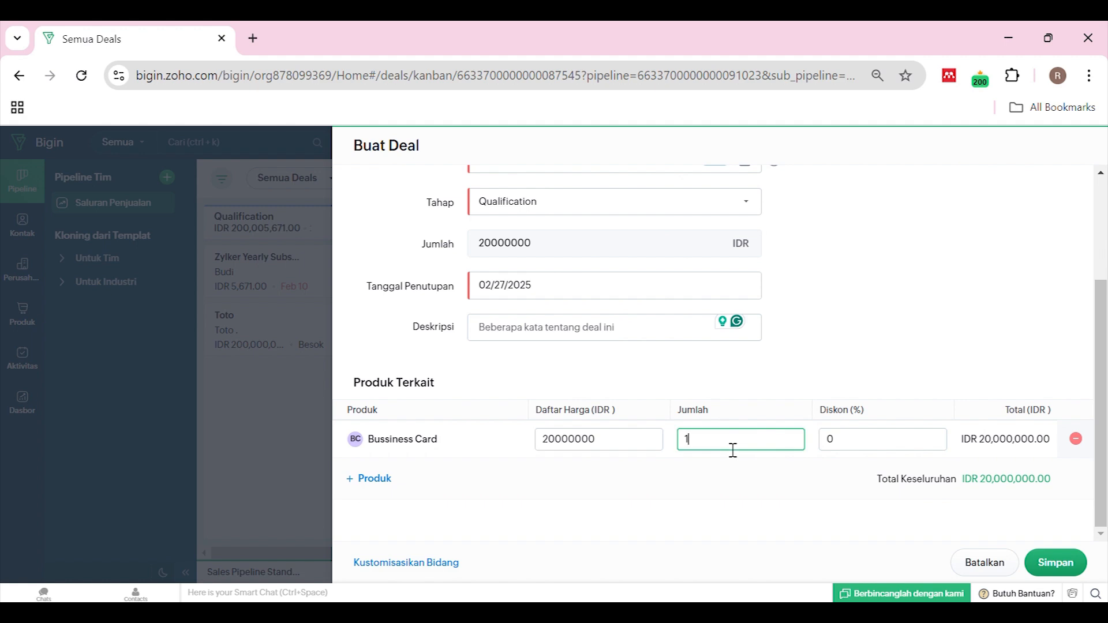
pyautogui.press('BackSpace')
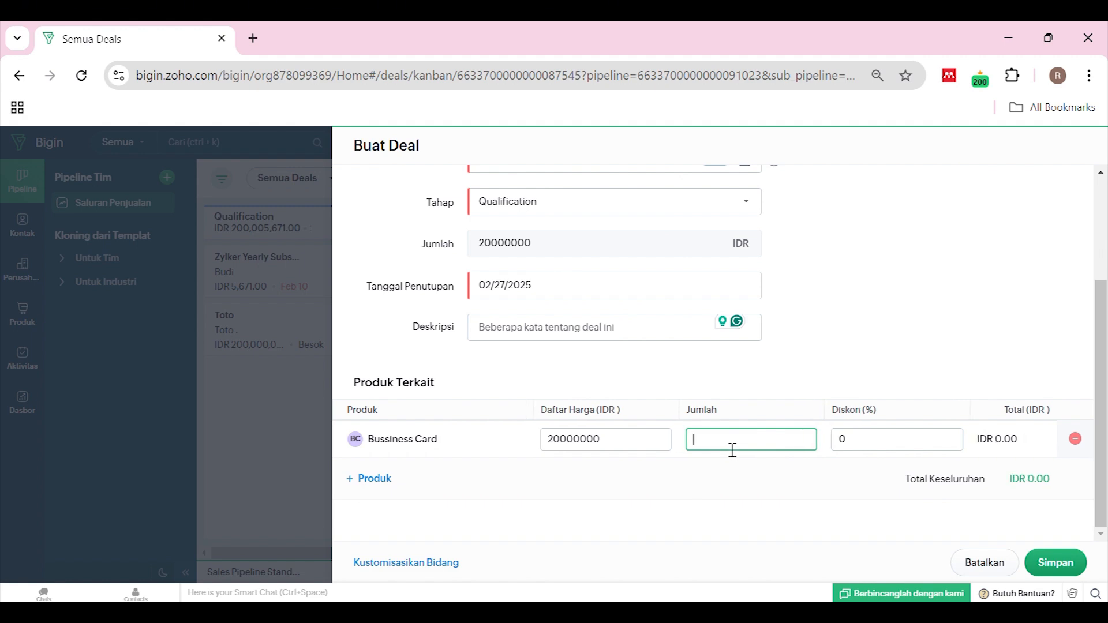
pyautogui.write('2')
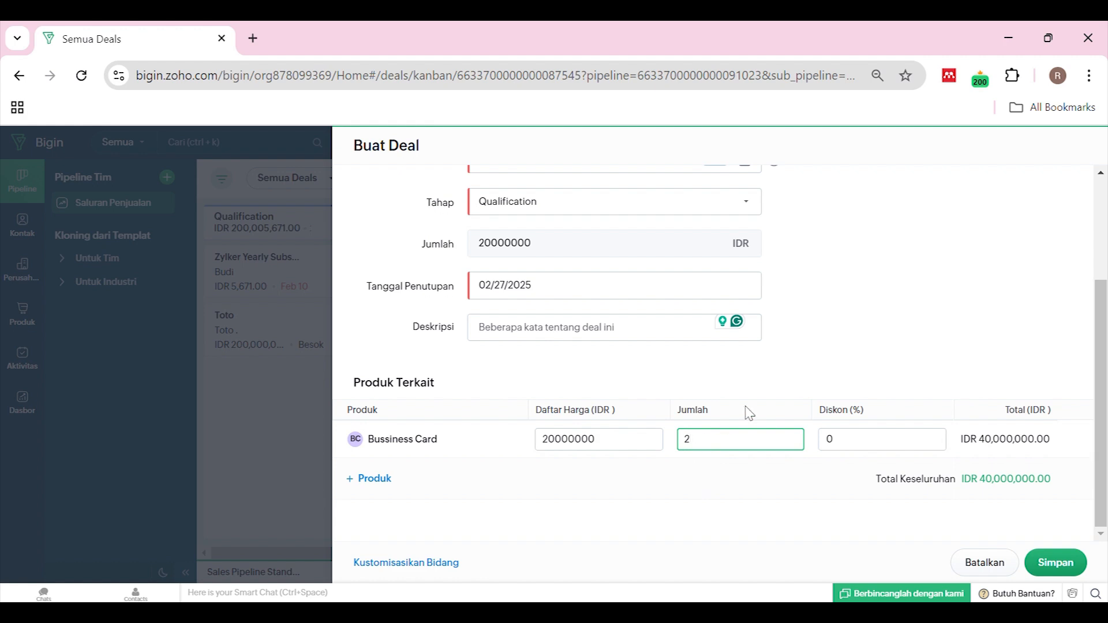
pyautogui.click(849, 444)
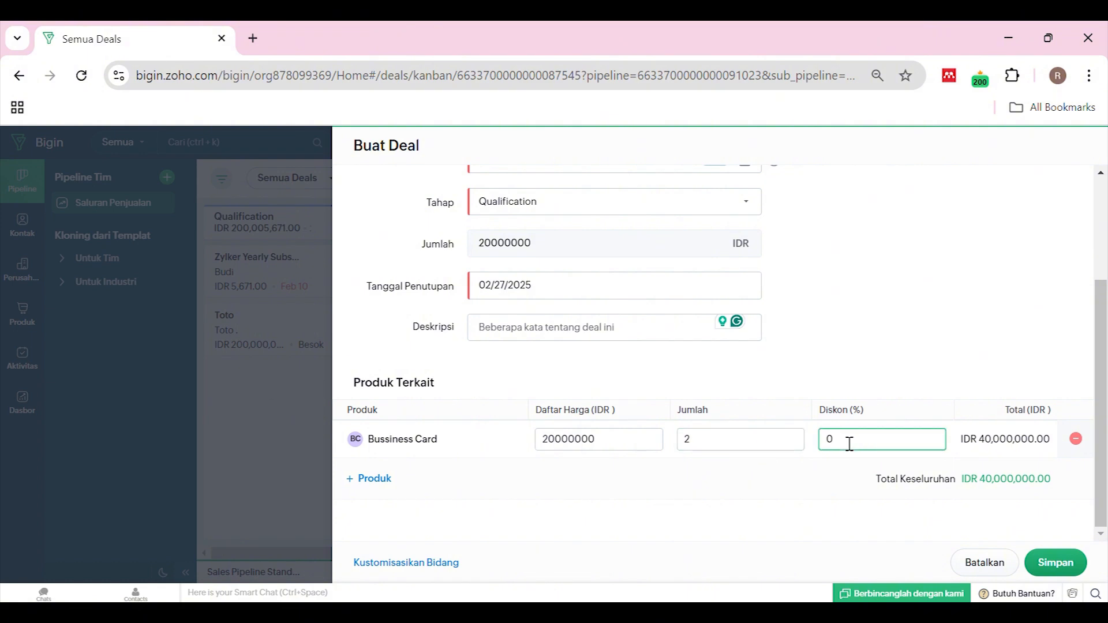
pyautogui.write('15')
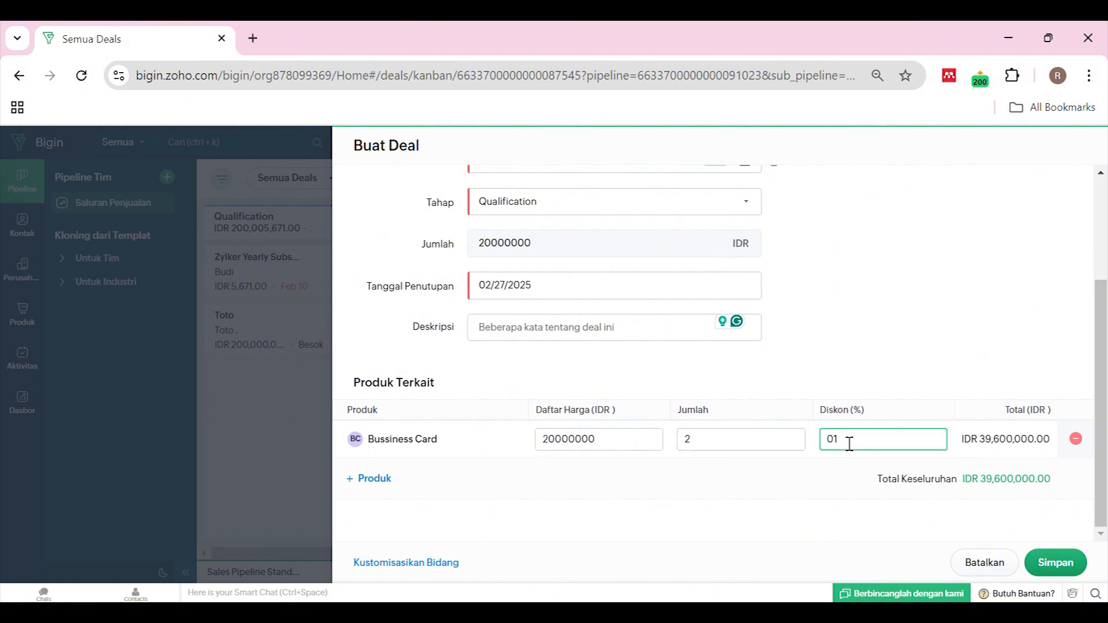
pyautogui.press('BackSpace')
pyautogui.press('BackSpace')
pyautogui.press('BackSpace')
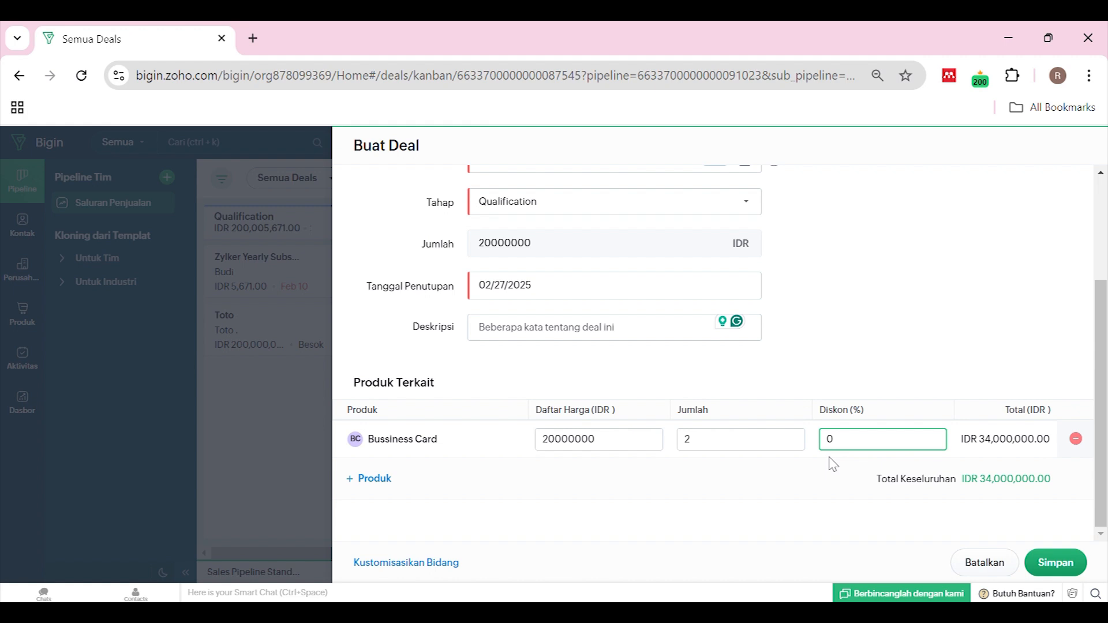
pyautogui.write('15')
pyautogui.click(1052, 562)
# Save the Tatang deal, drag it through Needs Analysis, Proposal and Negotiation, then back to Qualification
pyautogui.click(1052, 562)
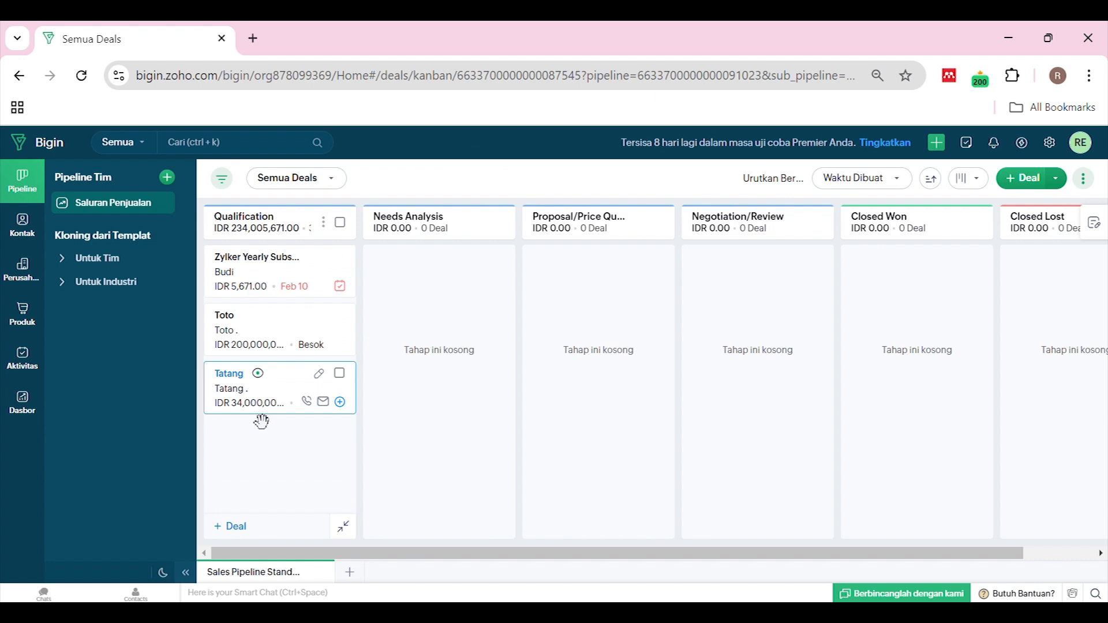
pyautogui.moveTo(259, 409)
pyautogui.mouseDown()
pyautogui.moveTo(267, 394)
pyautogui.moveTo(262, 411)
pyautogui.mouseUp()
pyautogui.moveTo(262, 403); pyautogui.dragTo(406, 383)
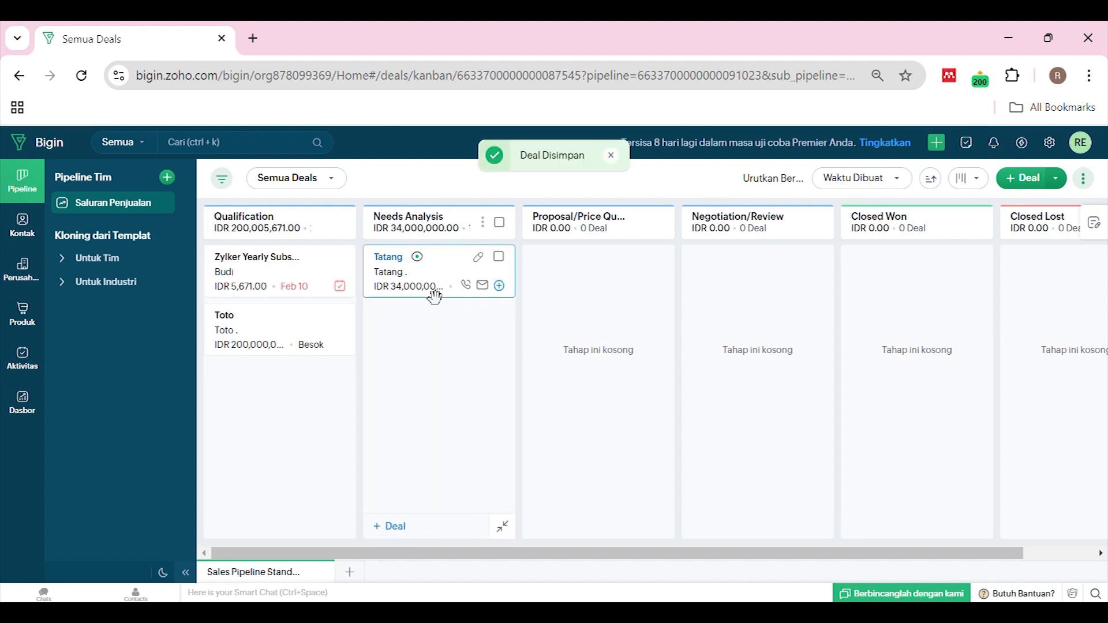
pyautogui.moveTo(440, 289); pyautogui.dragTo(617, 287)
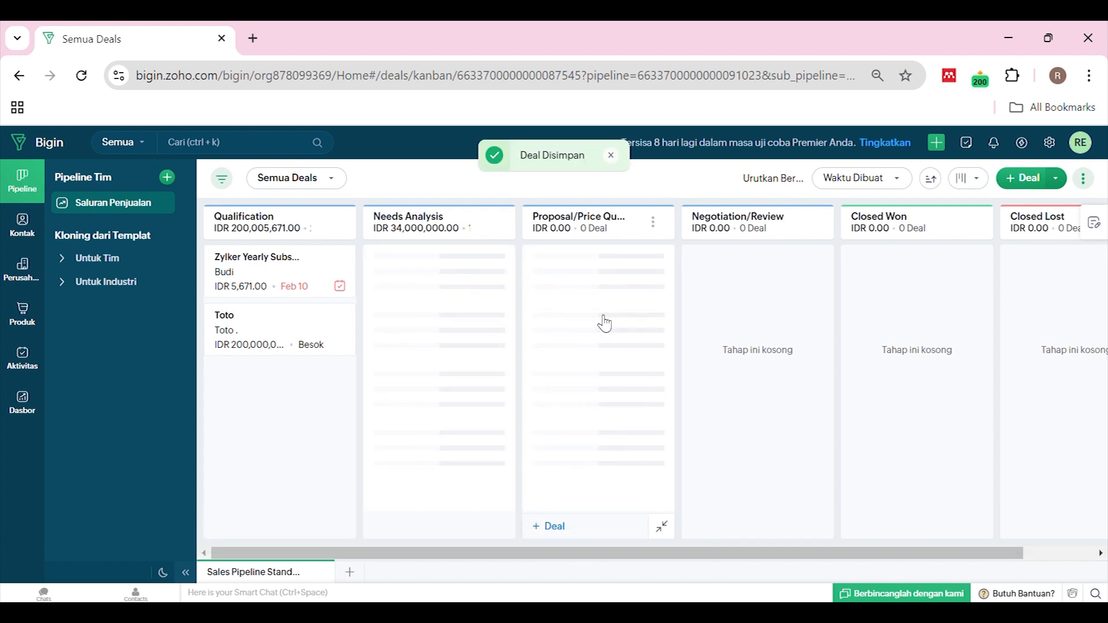
pyautogui.moveTo(621, 282); pyautogui.dragTo(770, 279)
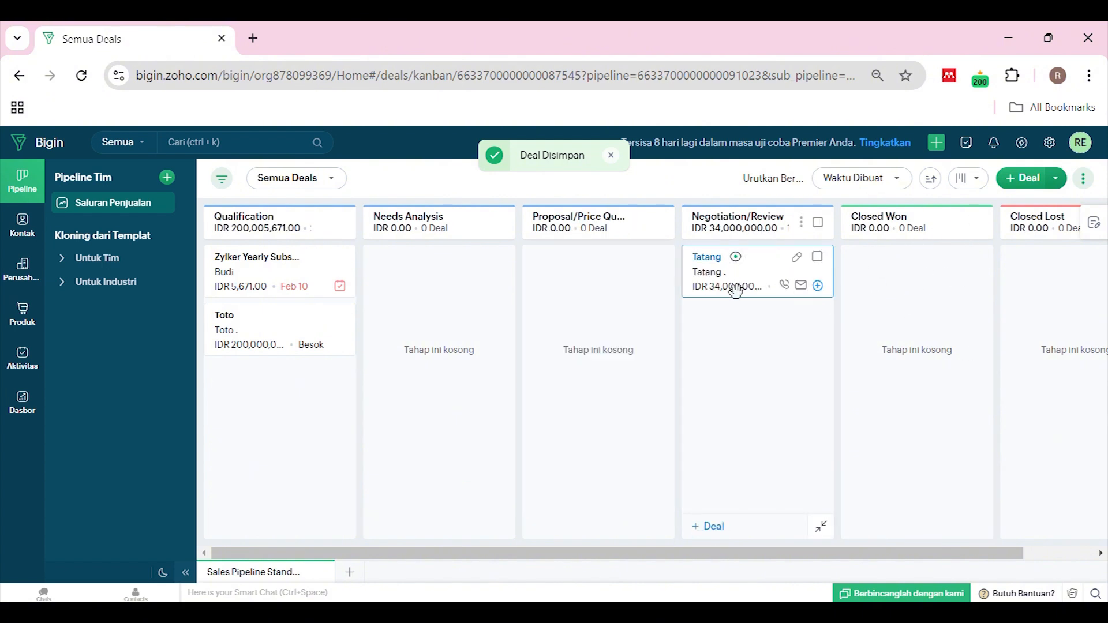
pyautogui.moveTo(735, 288); pyautogui.dragTo(315, 403)
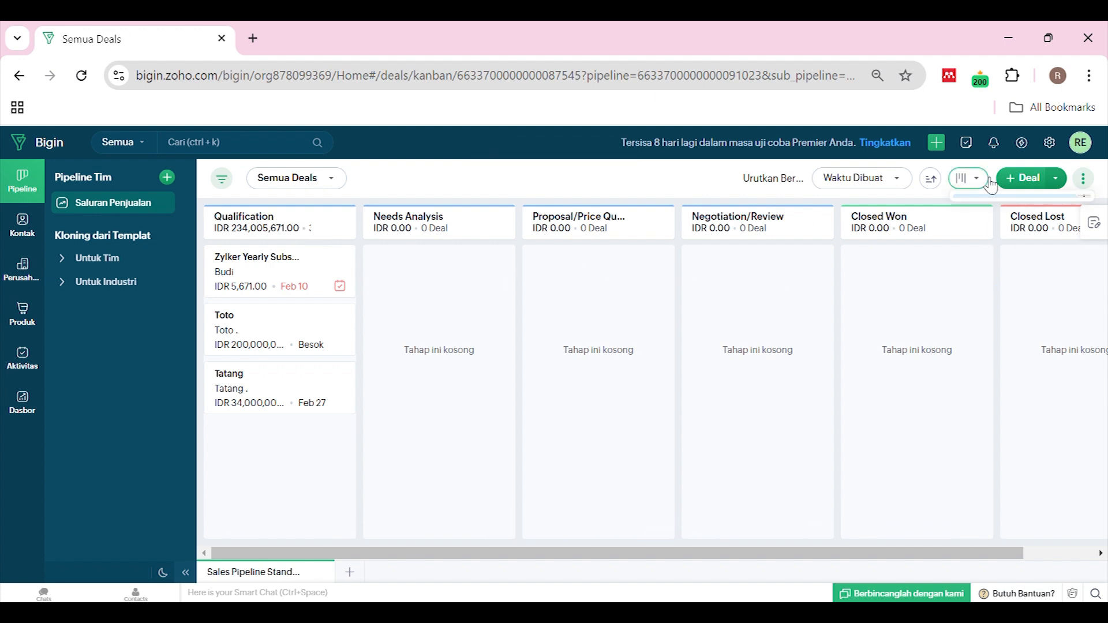
pyautogui.click(969, 178)
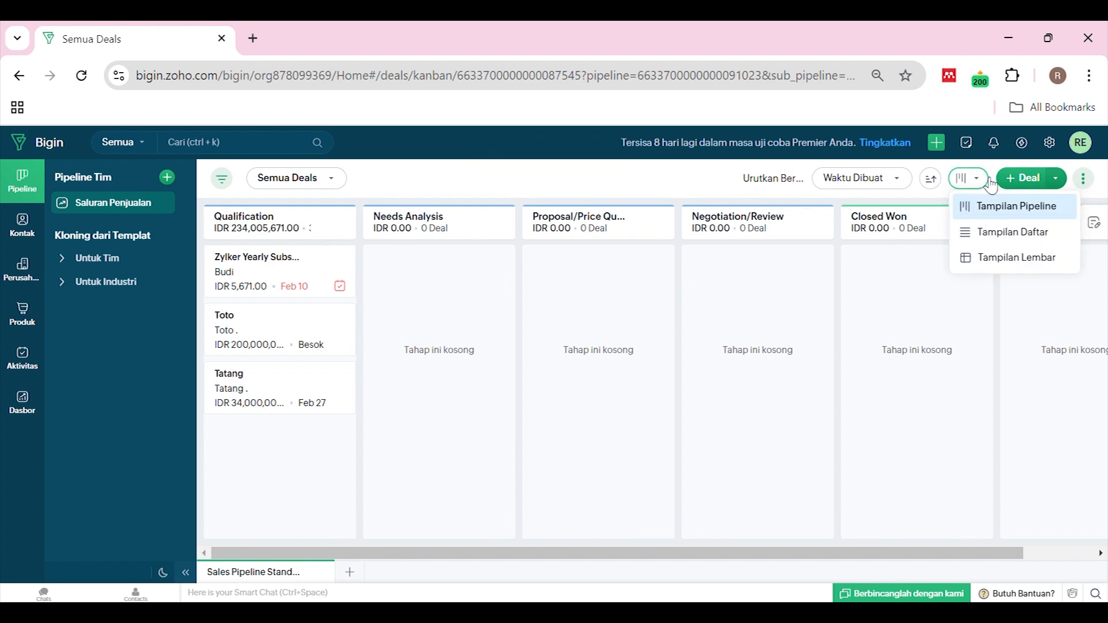
pyautogui.click(989, 242)
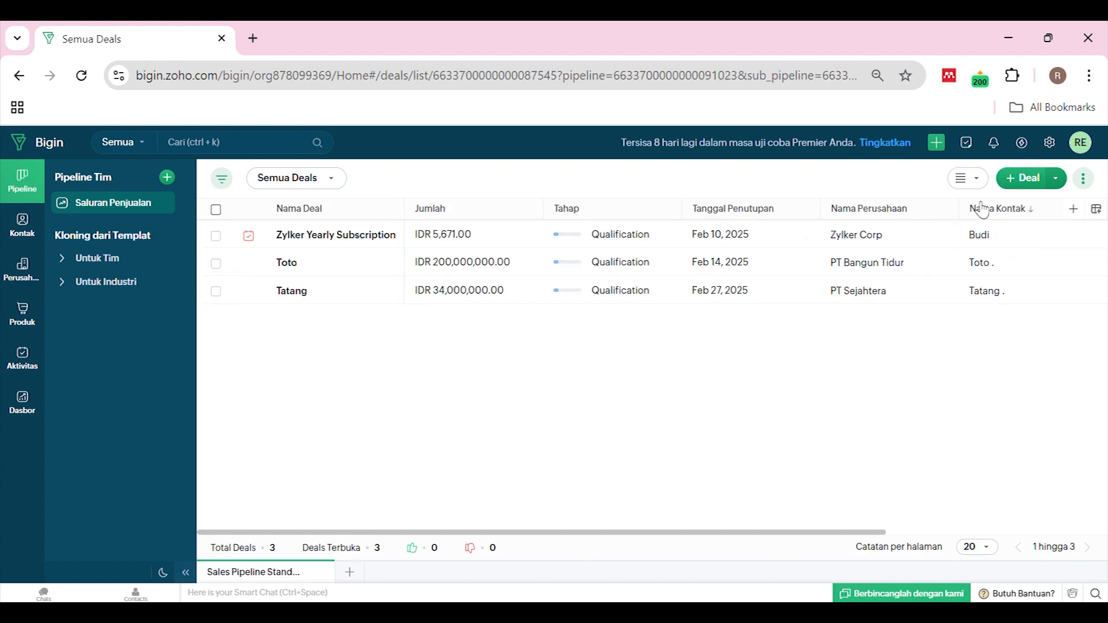
pyautogui.click(970, 178)
pyautogui.click(974, 263)
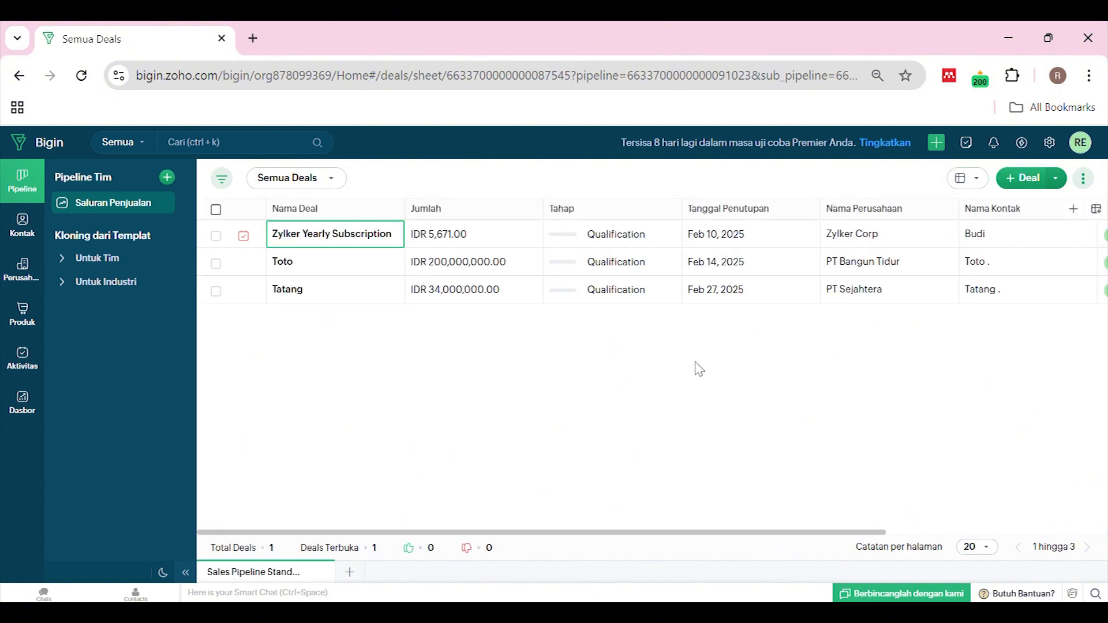
pyautogui.click(978, 179)
pyautogui.click(968, 206)
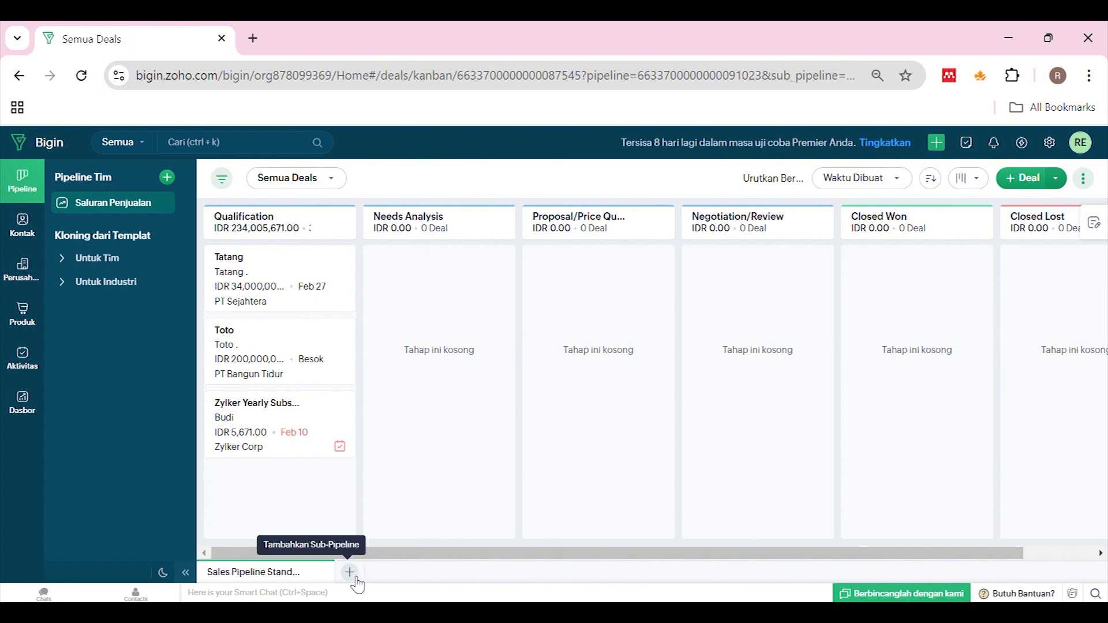
# Start a new sub-pipeline named Implementasi Proyek
pyautogui.click(351, 573)
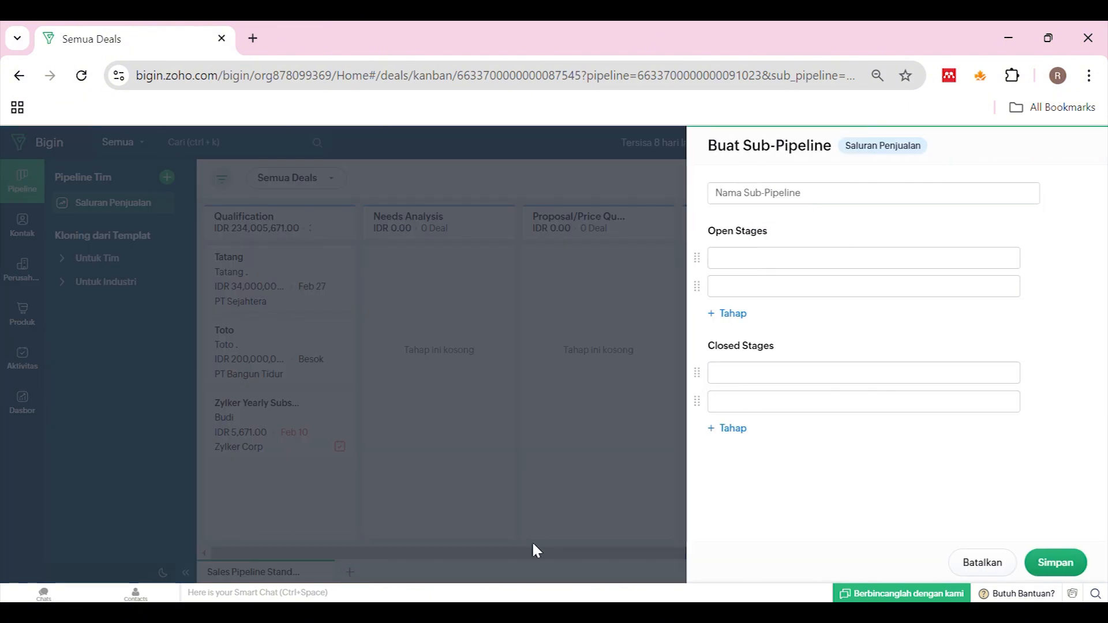
pyautogui.click(769, 206)
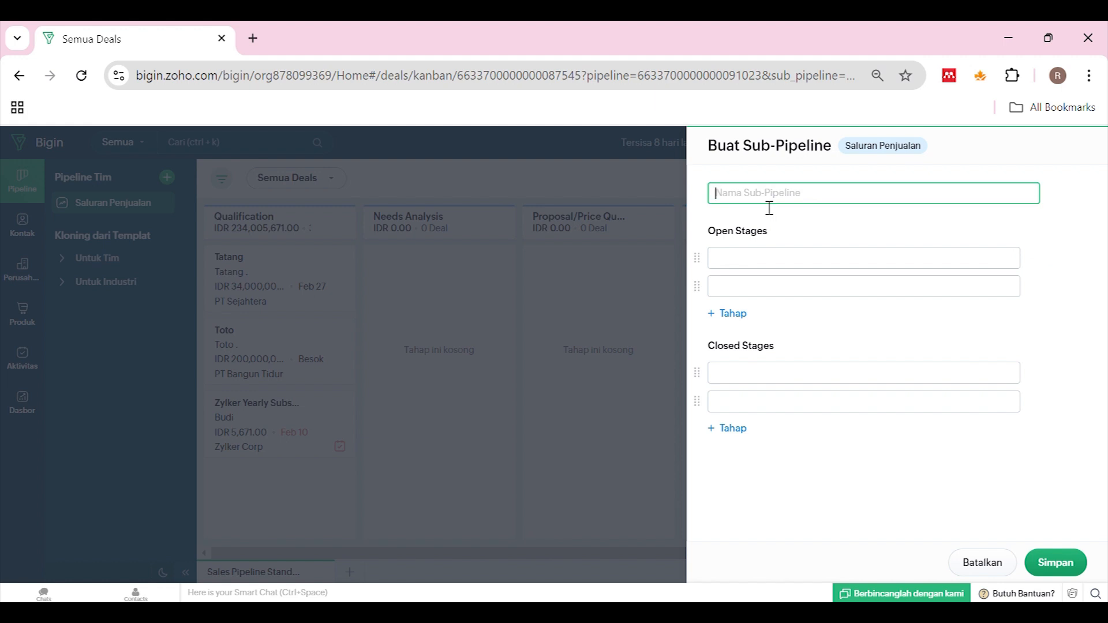
pyautogui.write('Implementasi Proyek')
# Add a new first open stage, correcting its name toward Pengumpulan Requirements
pyautogui.click(765, 263)
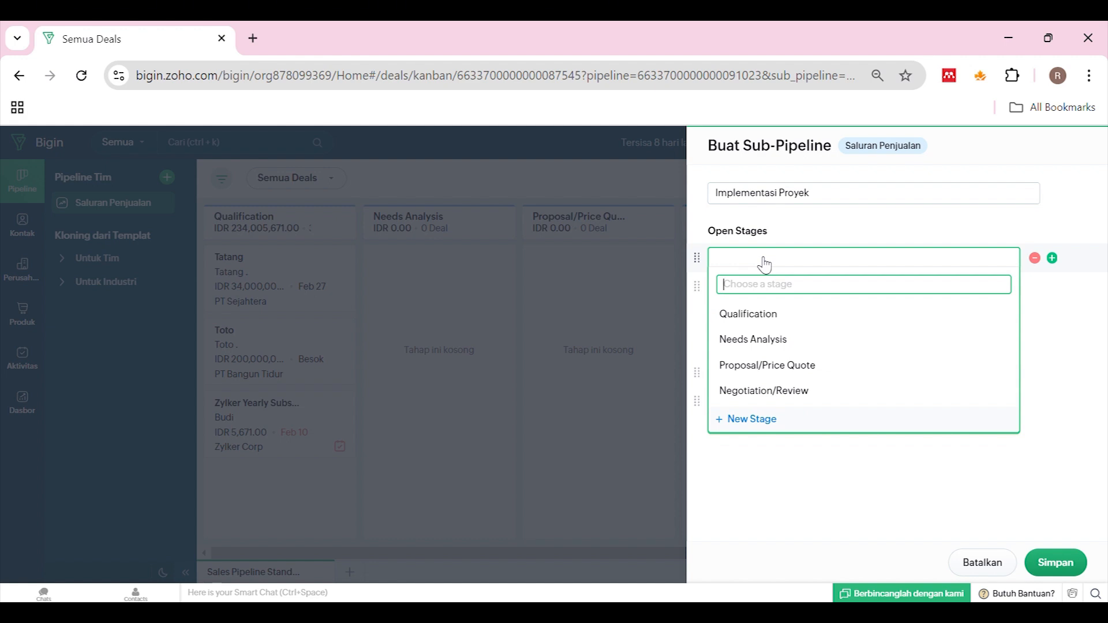
pyautogui.click(745, 419)
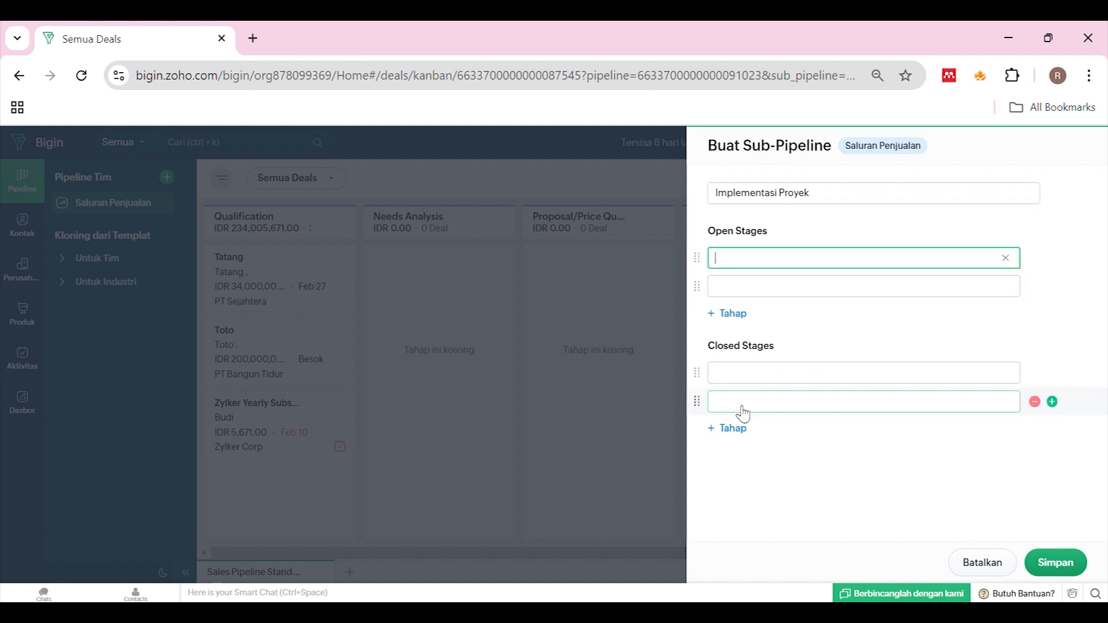
pyautogui.write('Pengumpulan')
pyautogui.write(' Requeir')
pyautogui.write('ements')
pyautogui.click(828, 271)
pyautogui.press('BackSpace')
pyautogui.press('BackSpace')
pyautogui.press('BackSpace')
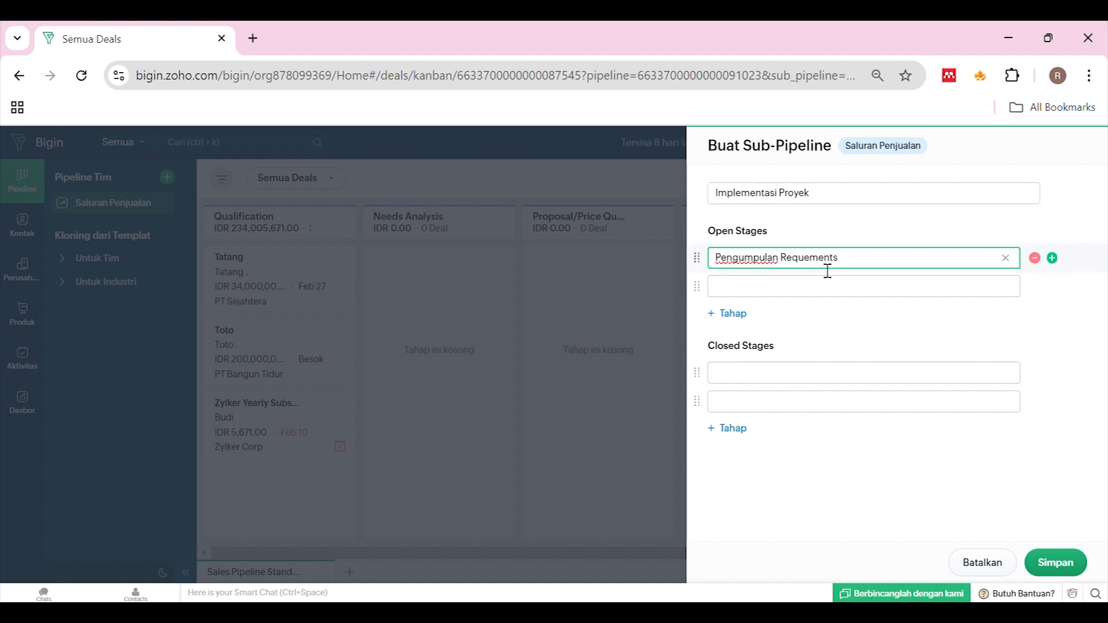
pyautogui.press('BackSpace')
# Finish Pengumpulan Requirements and add open stages Onboarding, Implementasi and Backtest
pyautogui.write('ire')
pyautogui.click(819, 286)
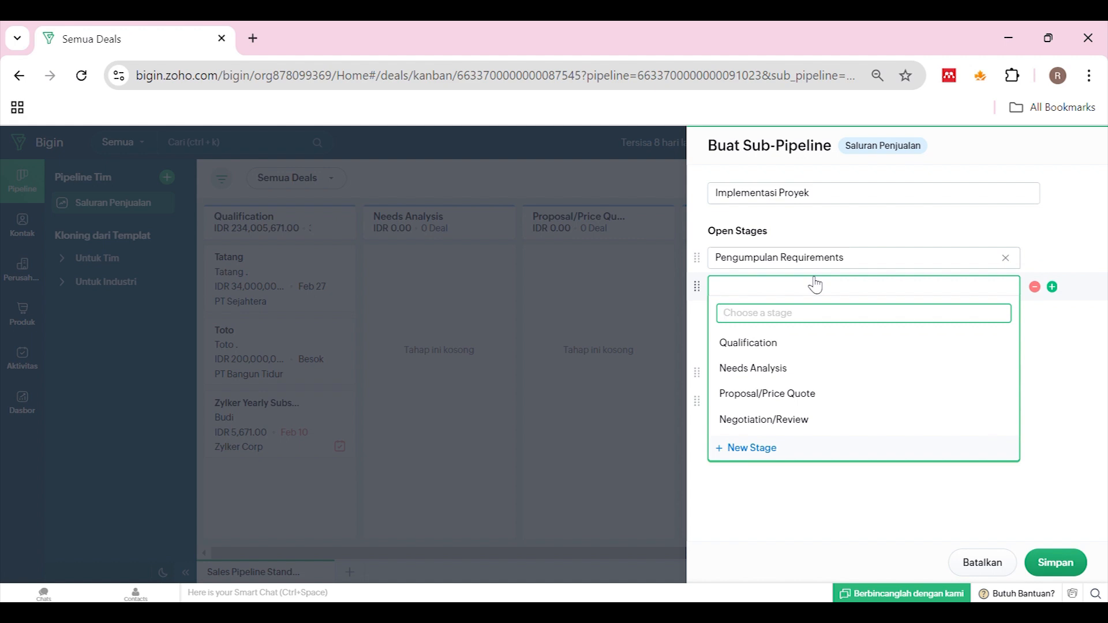
pyautogui.write('Onboarding')
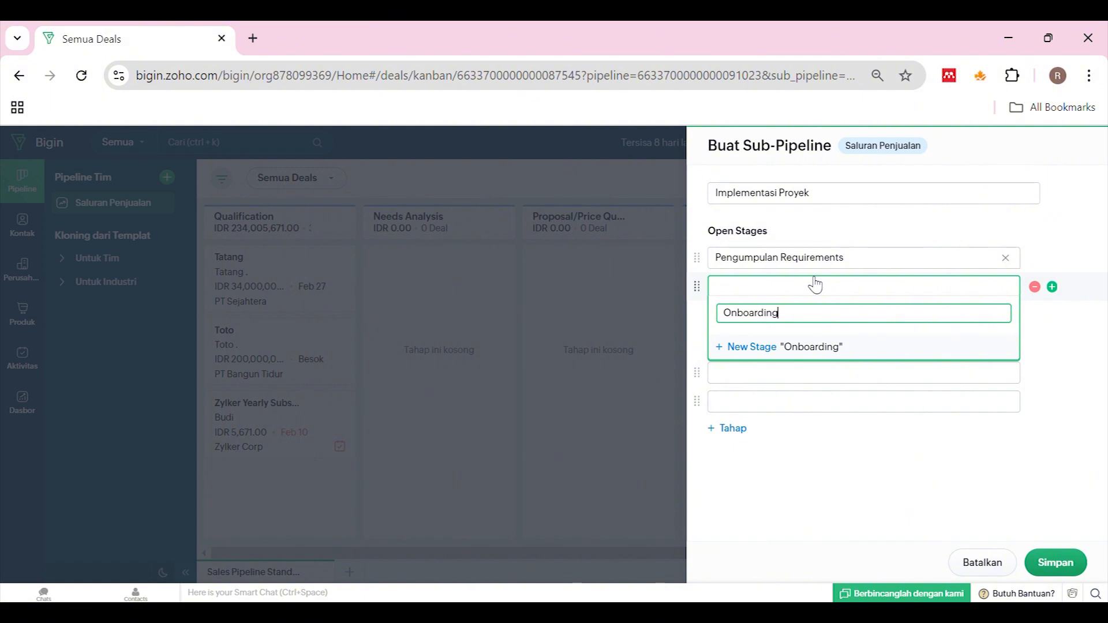
pyautogui.click(782, 346)
pyautogui.click(744, 314)
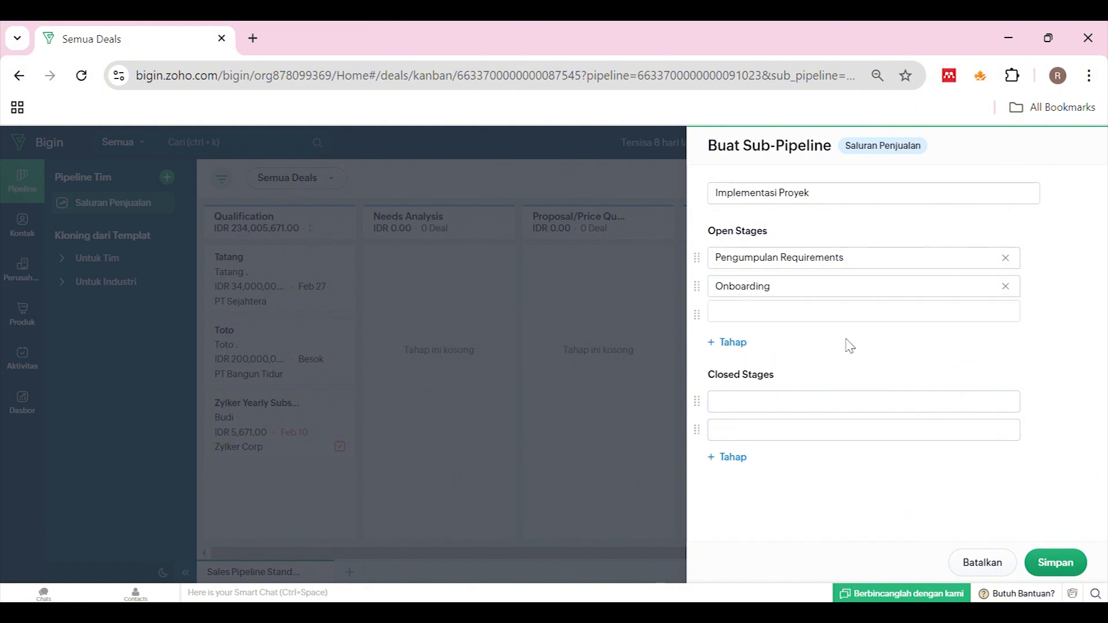
pyautogui.write('Im')
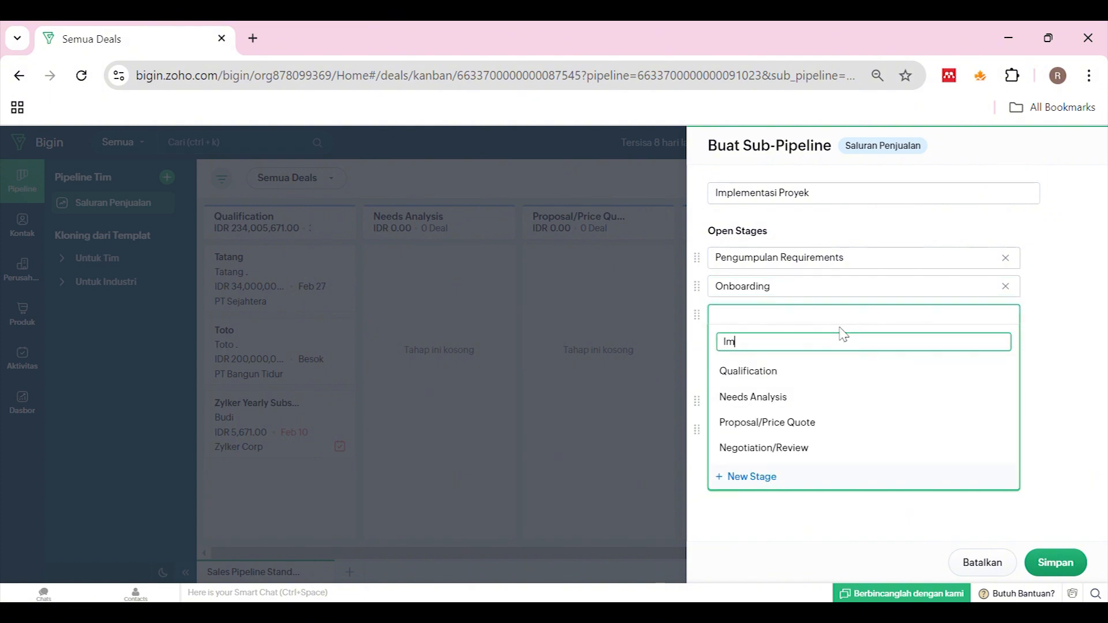
pyautogui.write('plementasi')
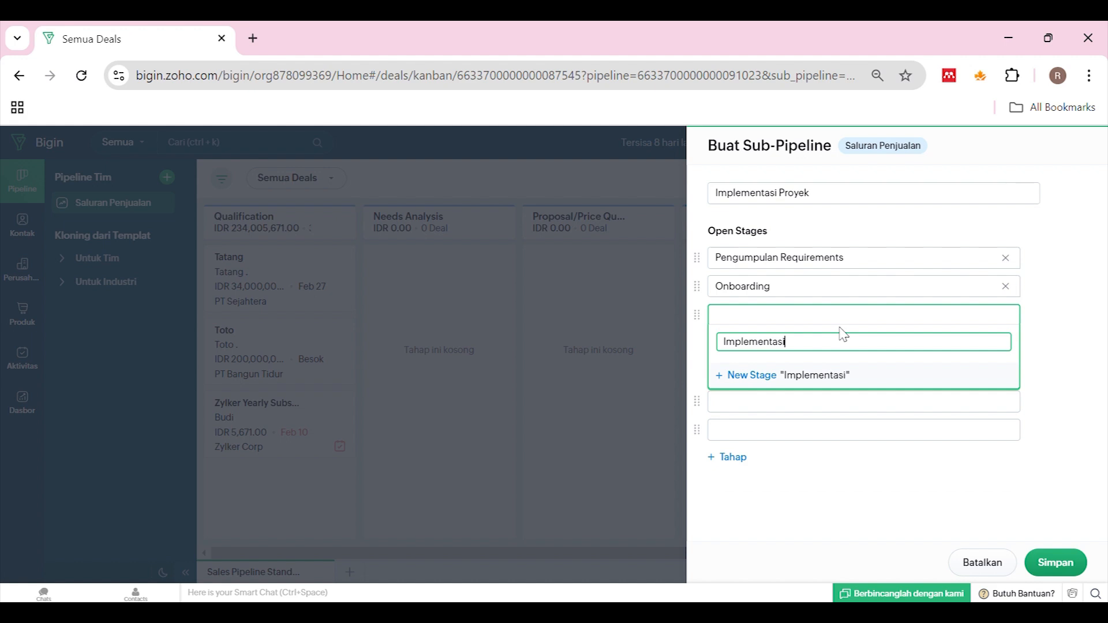
pyautogui.click(744, 376)
pyautogui.click(742, 342)
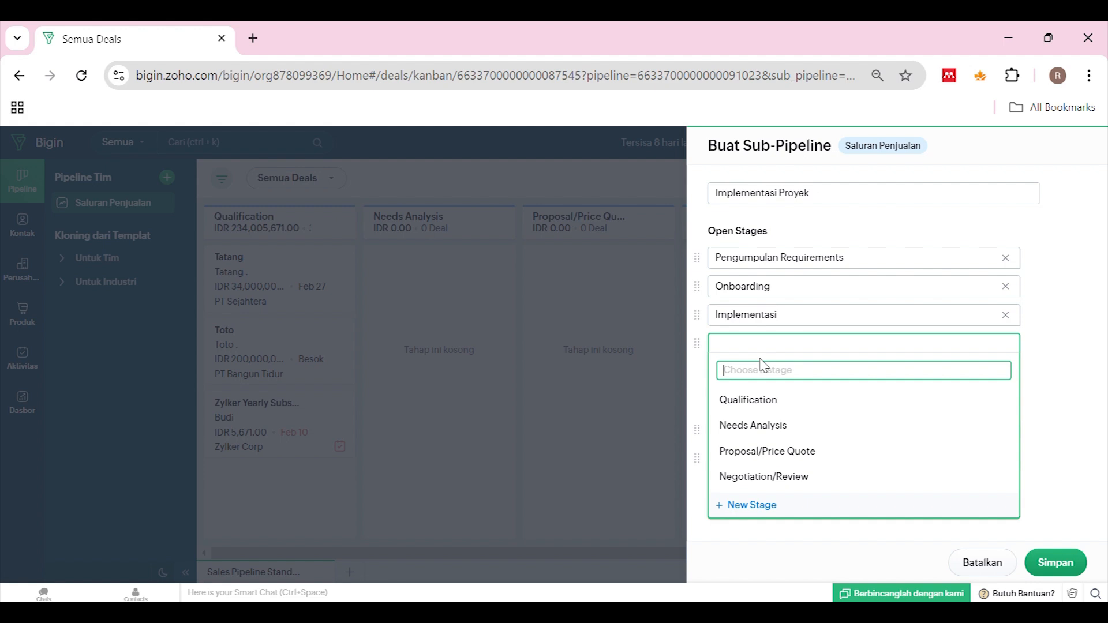
pyautogui.write('Backtest')
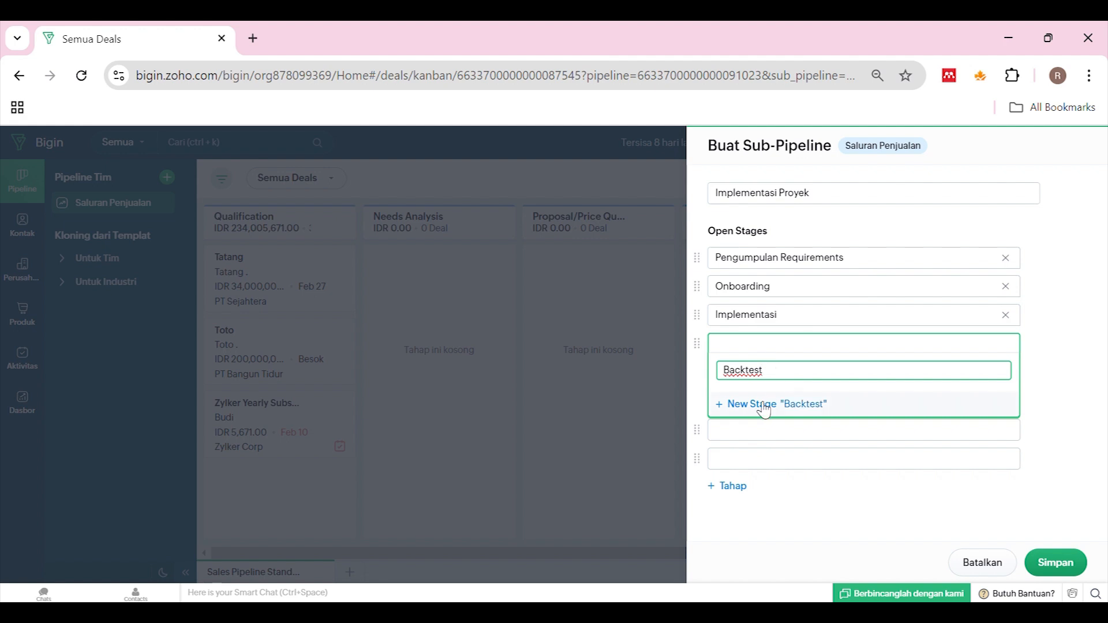
pyautogui.click(763, 406)
# Remove both empty Closed Stages rows so the sub-pipeline has no closed stages
pyautogui.click(780, 431)
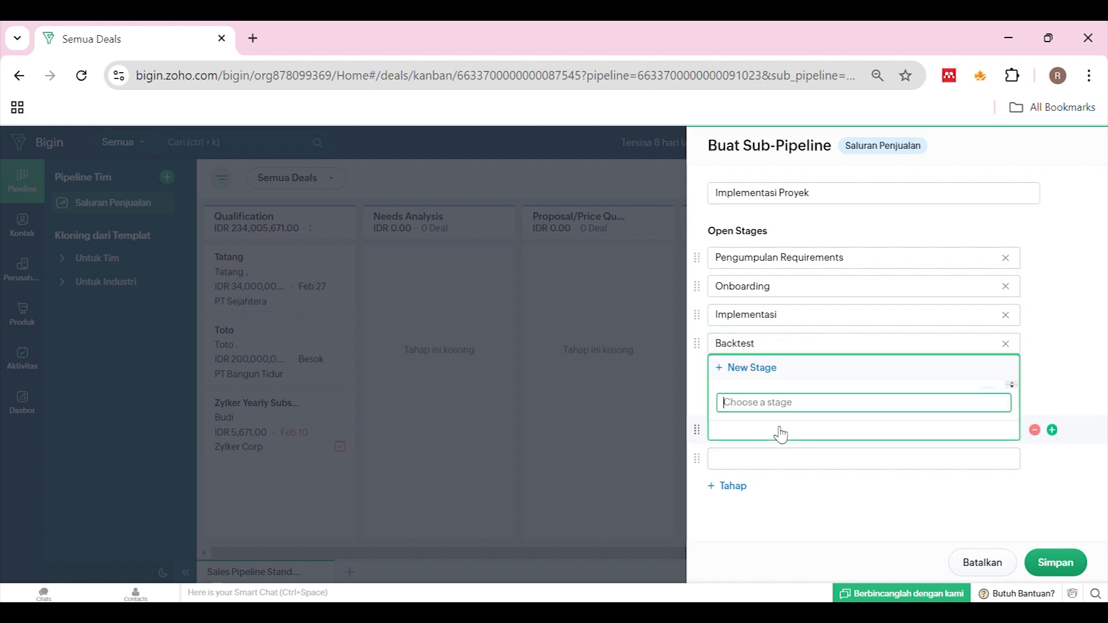
pyautogui.click(1064, 197)
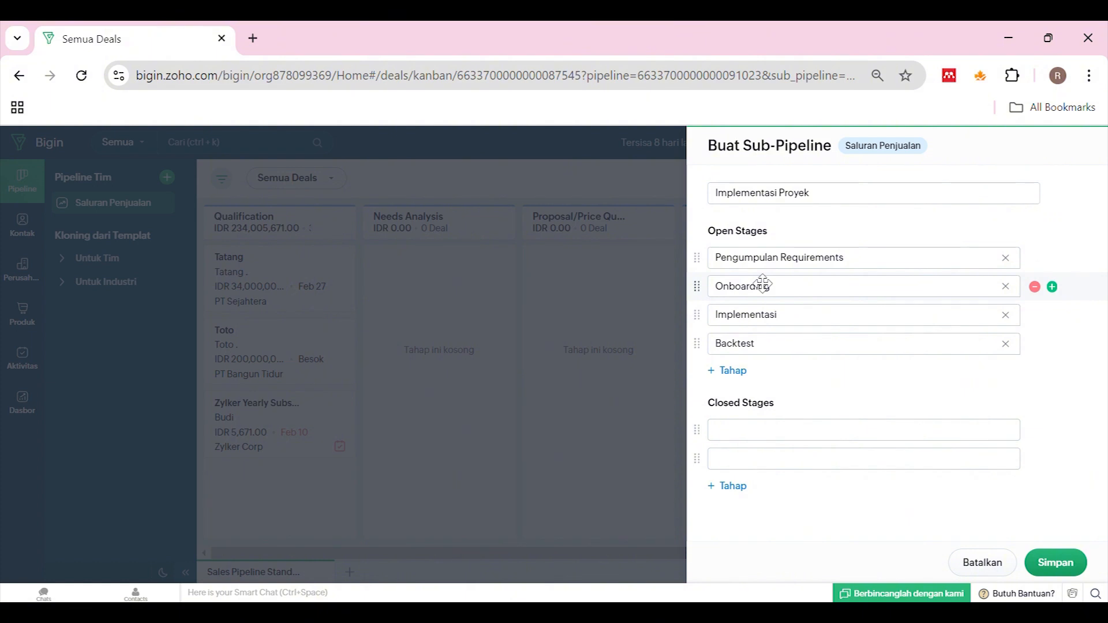
pyautogui.click(739, 436)
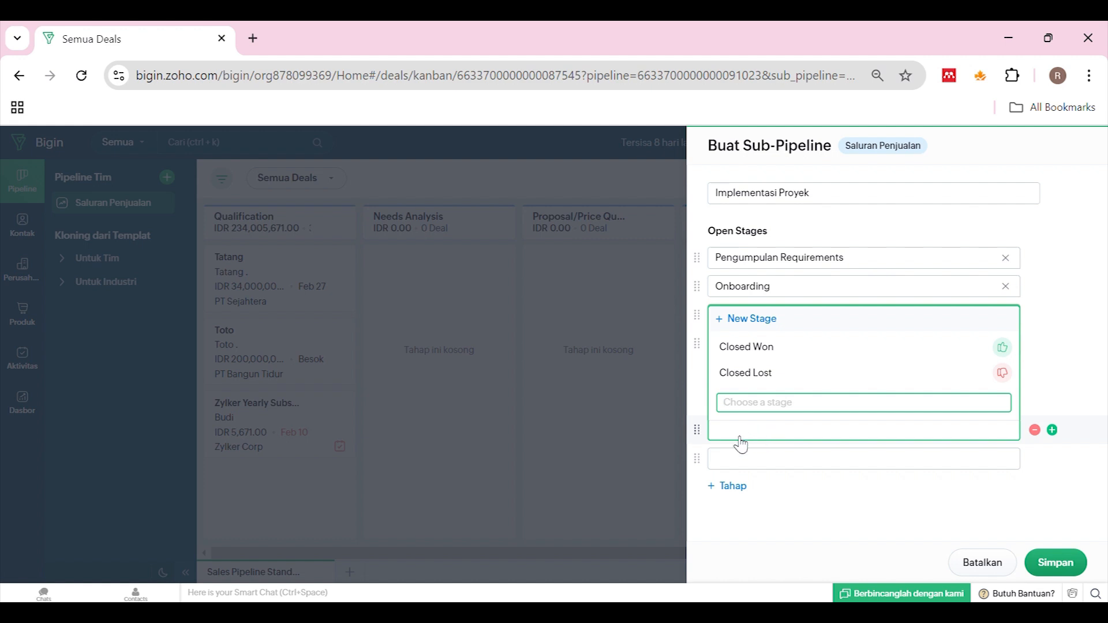
pyautogui.click(695, 401)
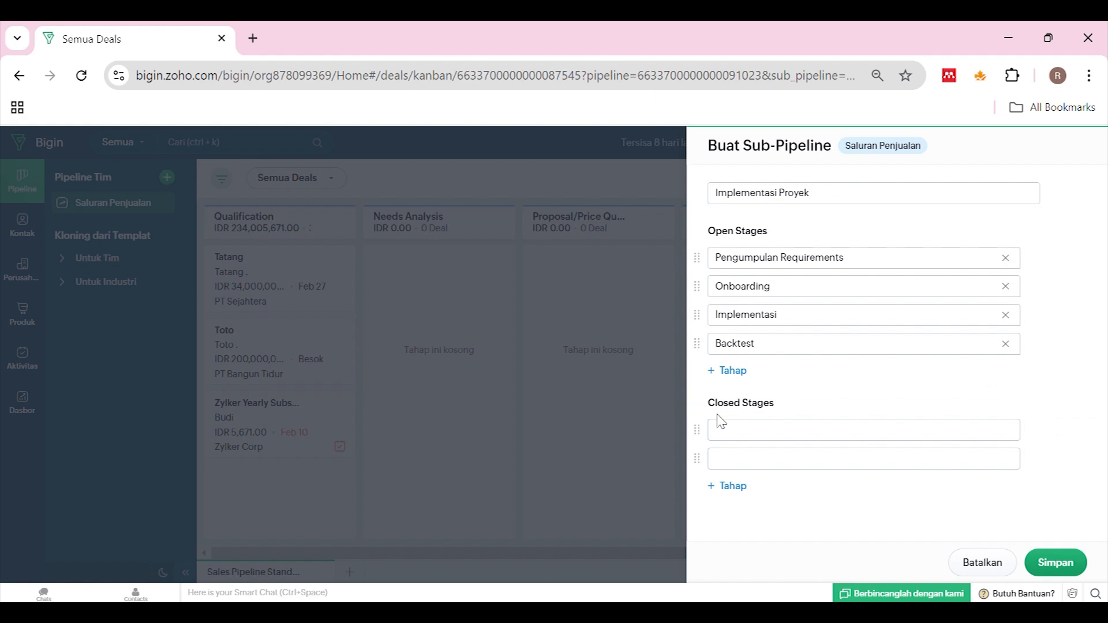
pyautogui.click(1052, 565)
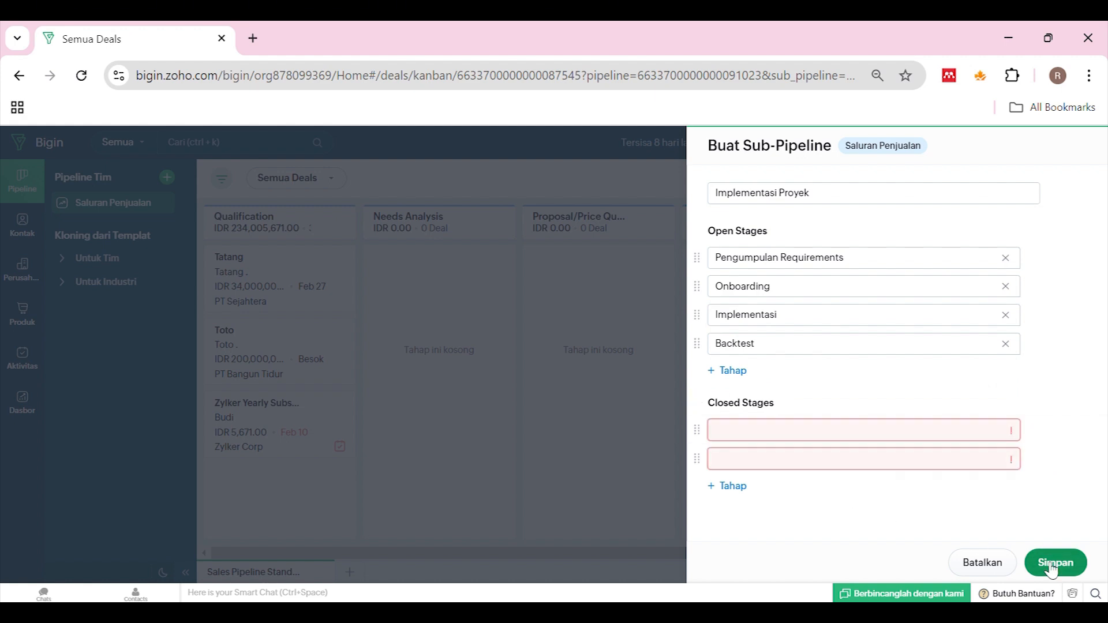
pyautogui.click(1035, 459)
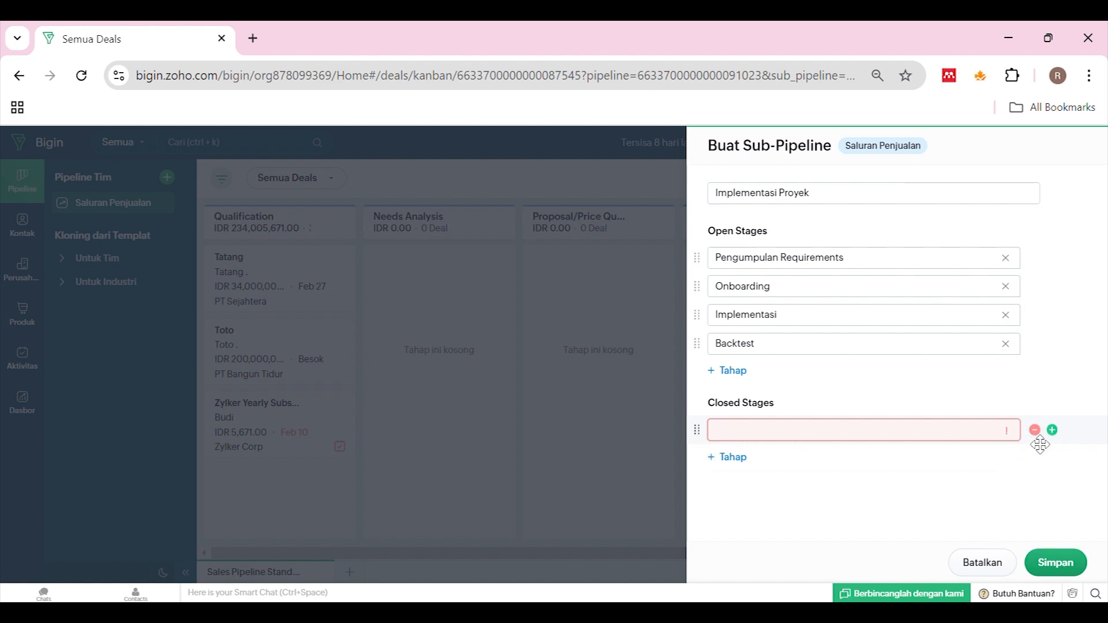
pyautogui.click(1035, 430)
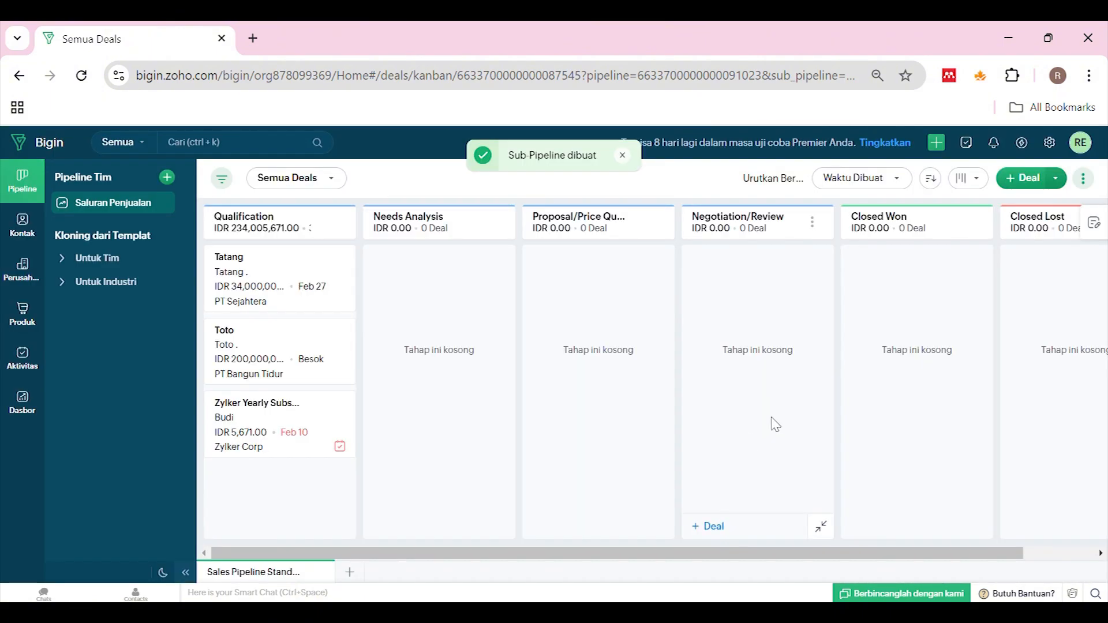
# Save Implementasi Proyek, compare its stage board with the sales pipeline, then open Kontak
pyautogui.click(74, 199)
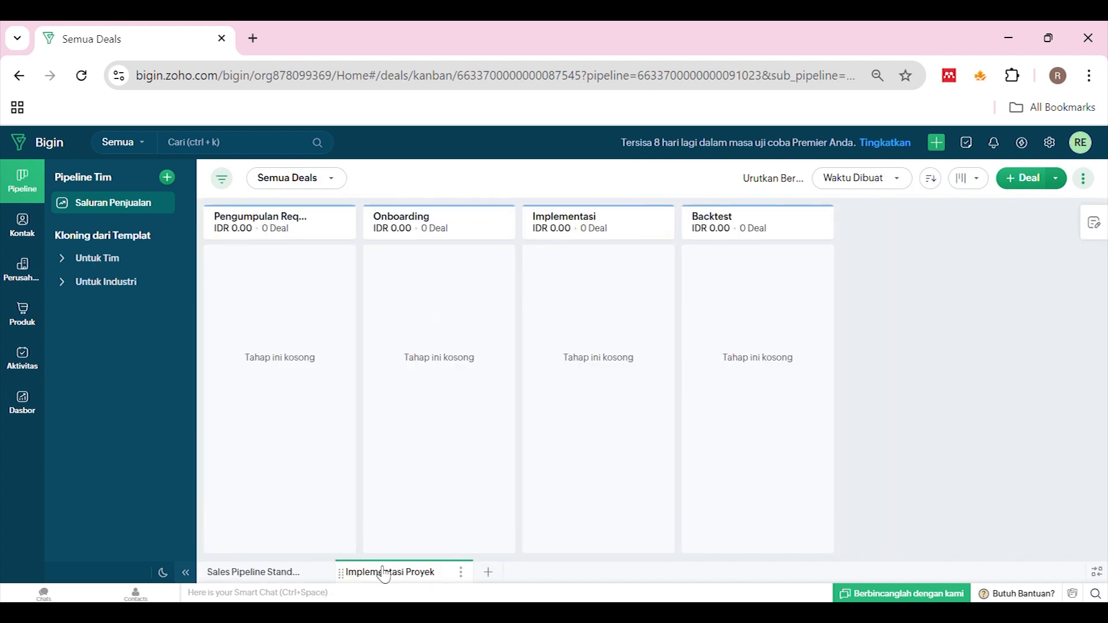
pyautogui.click(294, 573)
pyautogui.click(378, 577)
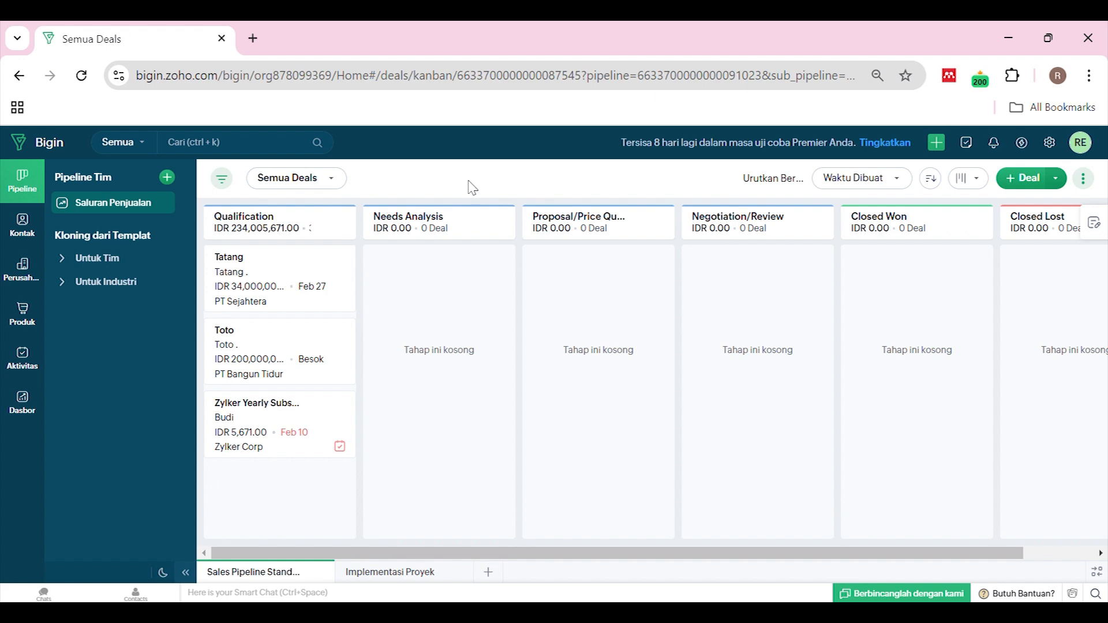
pyautogui.click(26, 236)
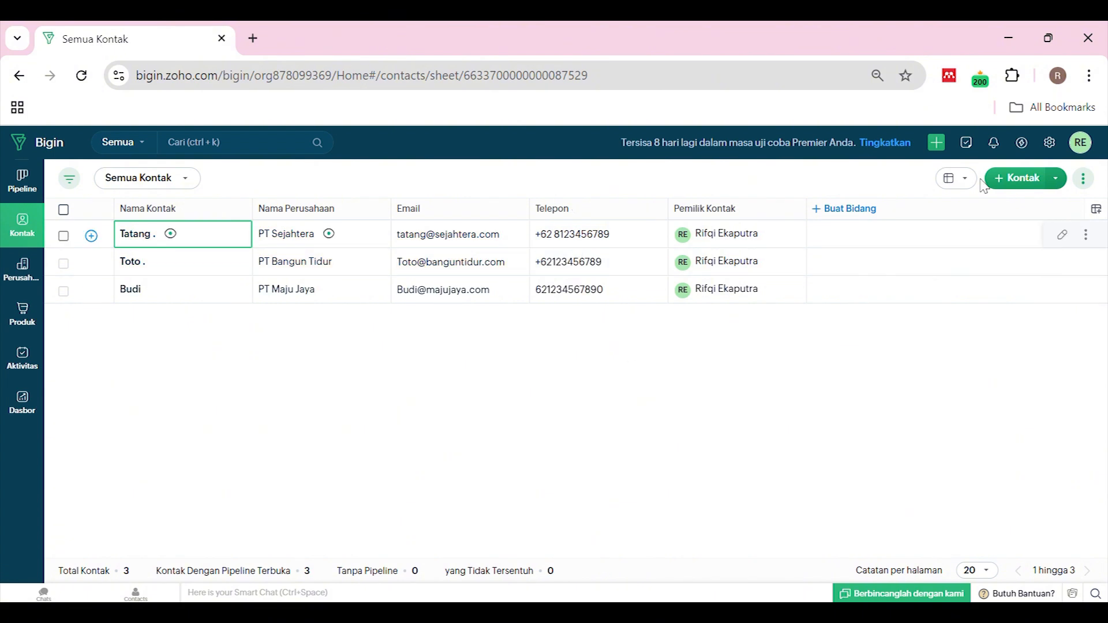
# Start a new contact with first and last name, title, e-mail, linked to PT Sejahtera
pyautogui.click(1009, 180)
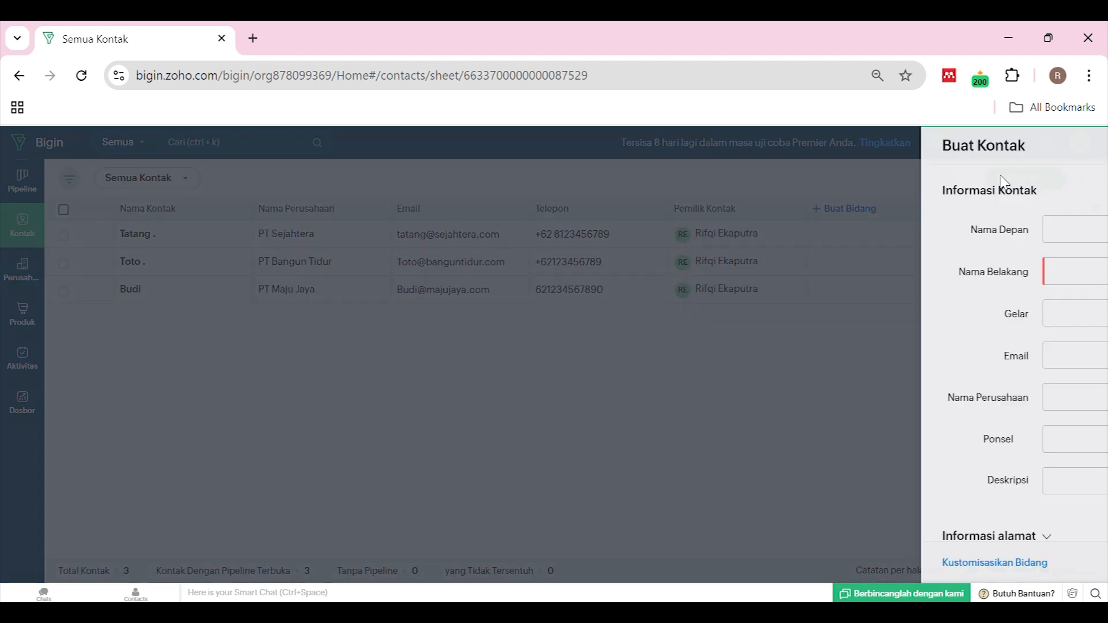
pyautogui.click(947, 230)
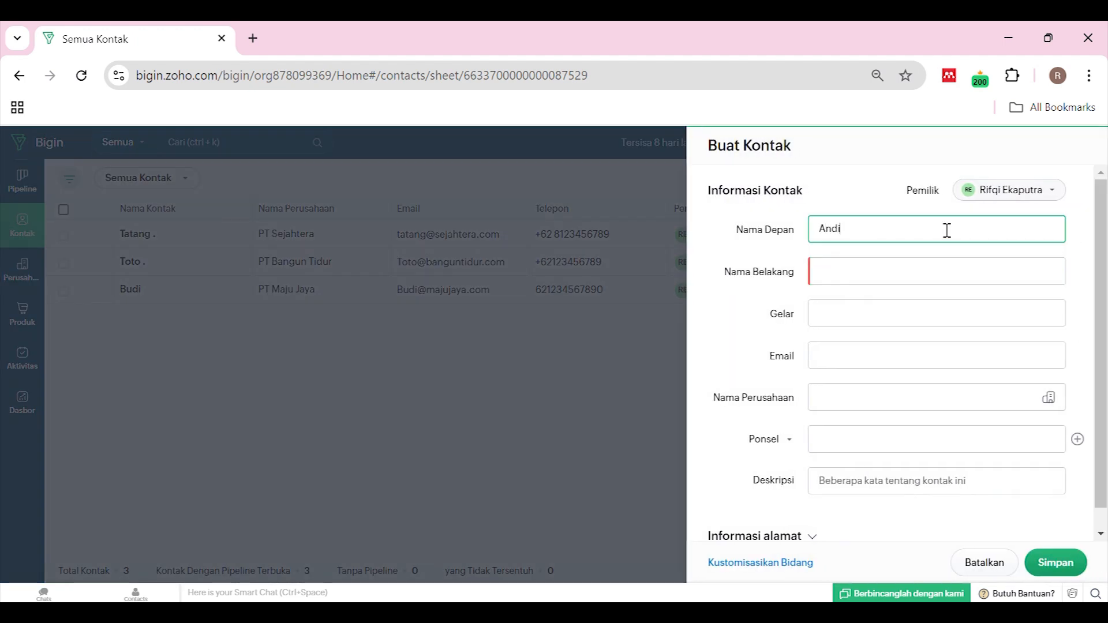
pyautogui.click(871, 275)
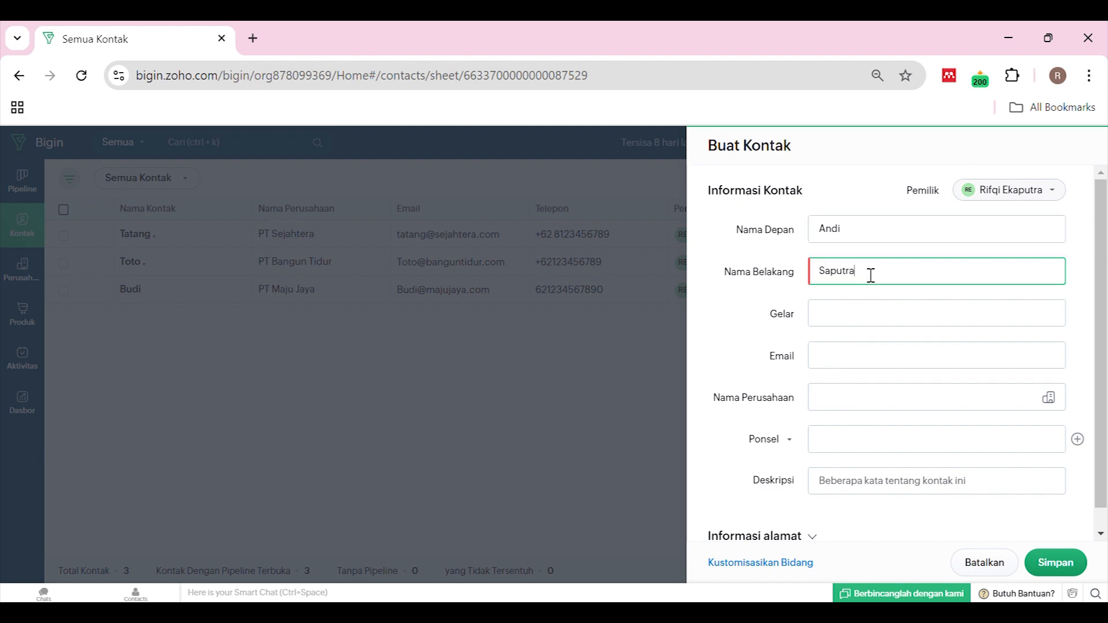
pyautogui.click(862, 315)
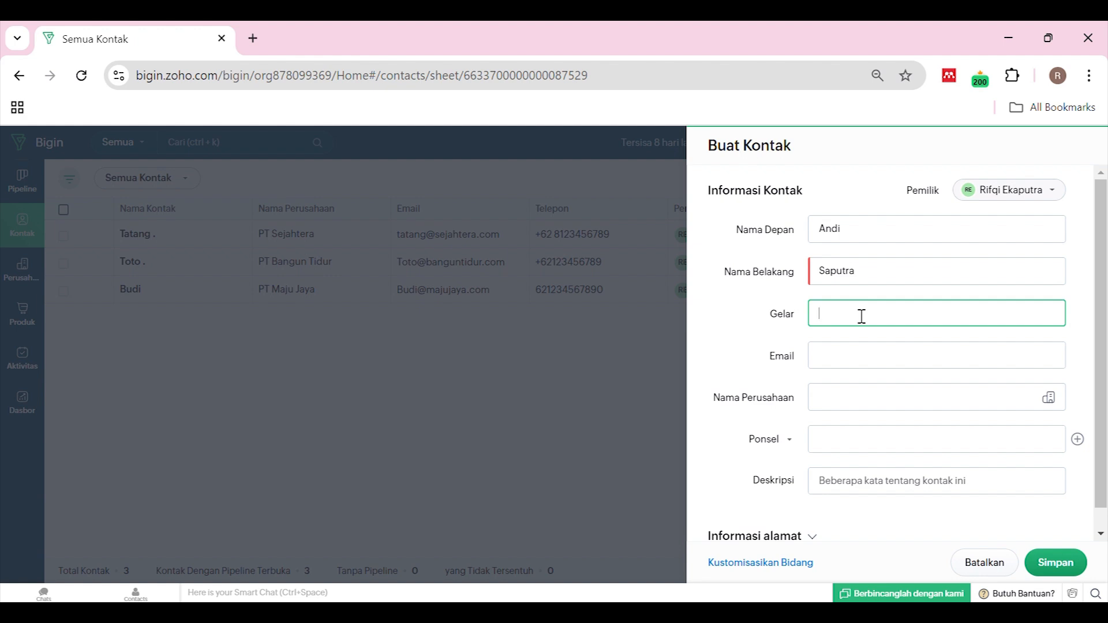
pyautogui.click(849, 357)
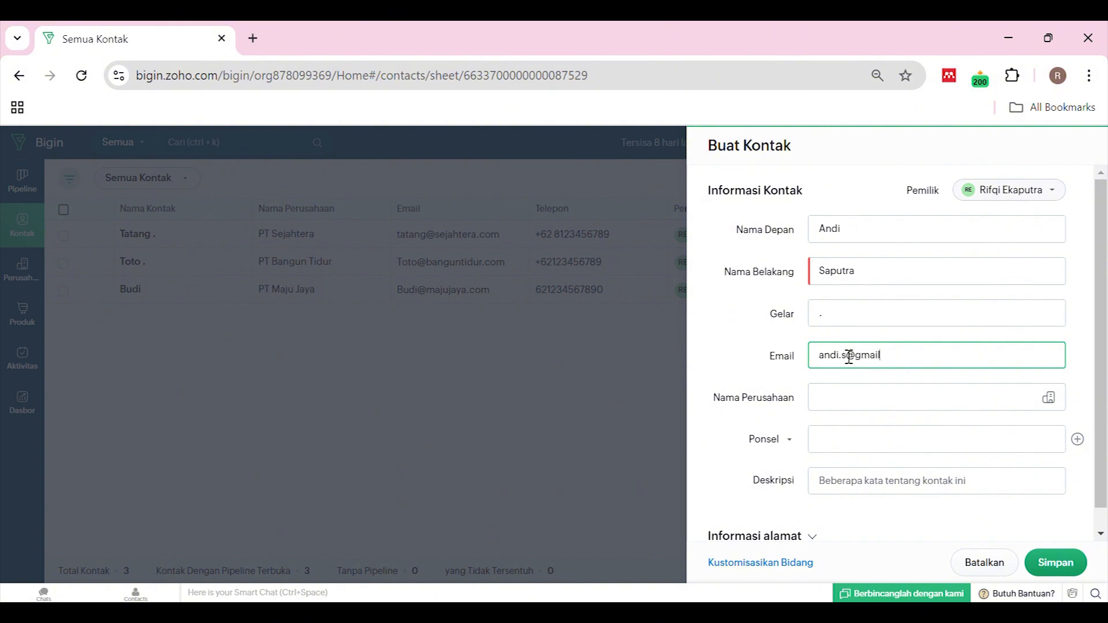
pyautogui.click(874, 404)
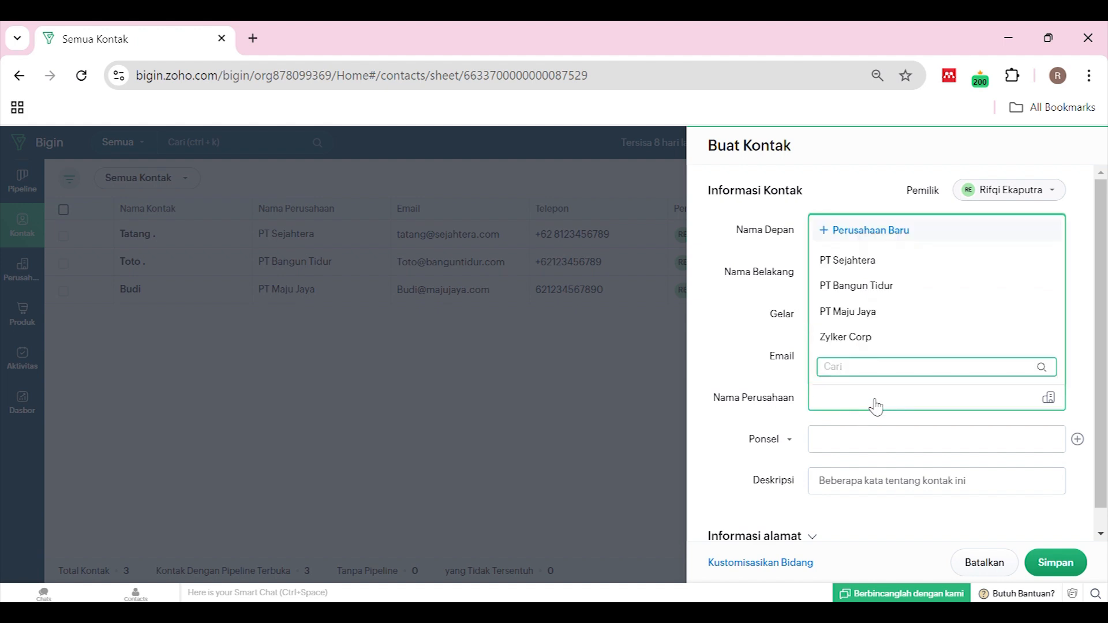
pyautogui.click(843, 268)
# Enter the contact's mobile number, leave description and address empty, and save the contact
pyautogui.click(857, 448)
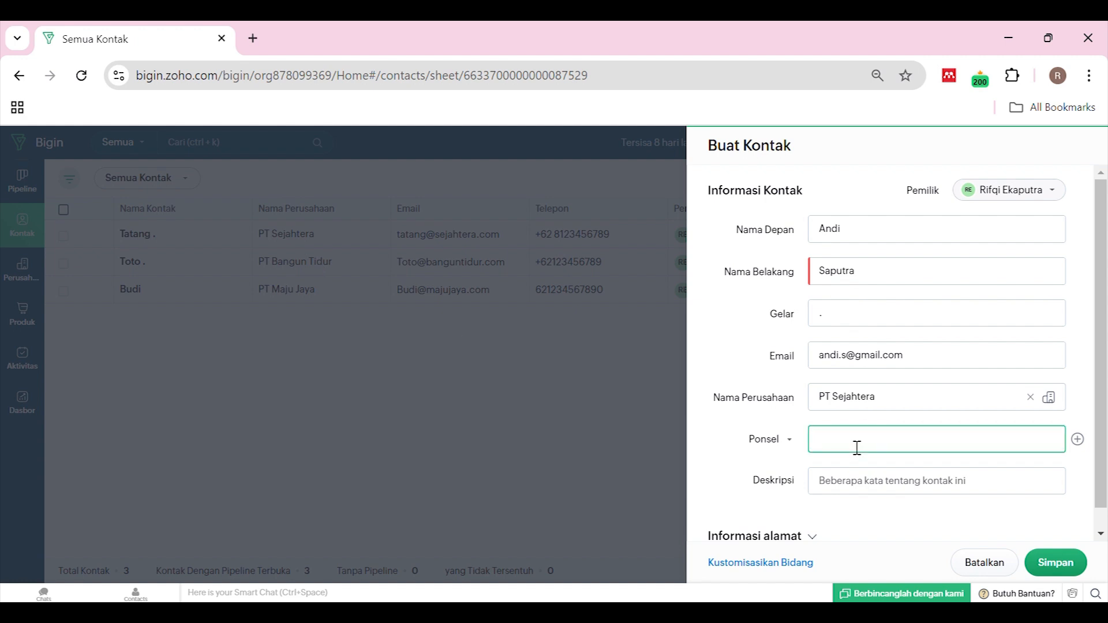
pyautogui.write('+62 3458375867836498')
pyautogui.click(886, 497)
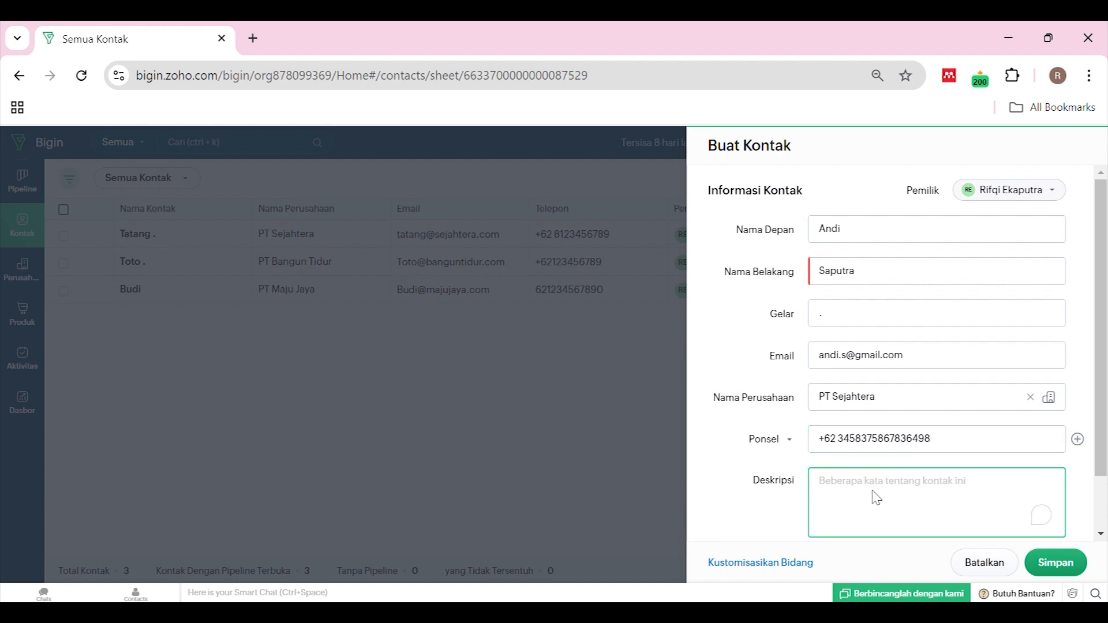
pyautogui.click(783, 522)
pyautogui.scroll(-1, 837, 525)
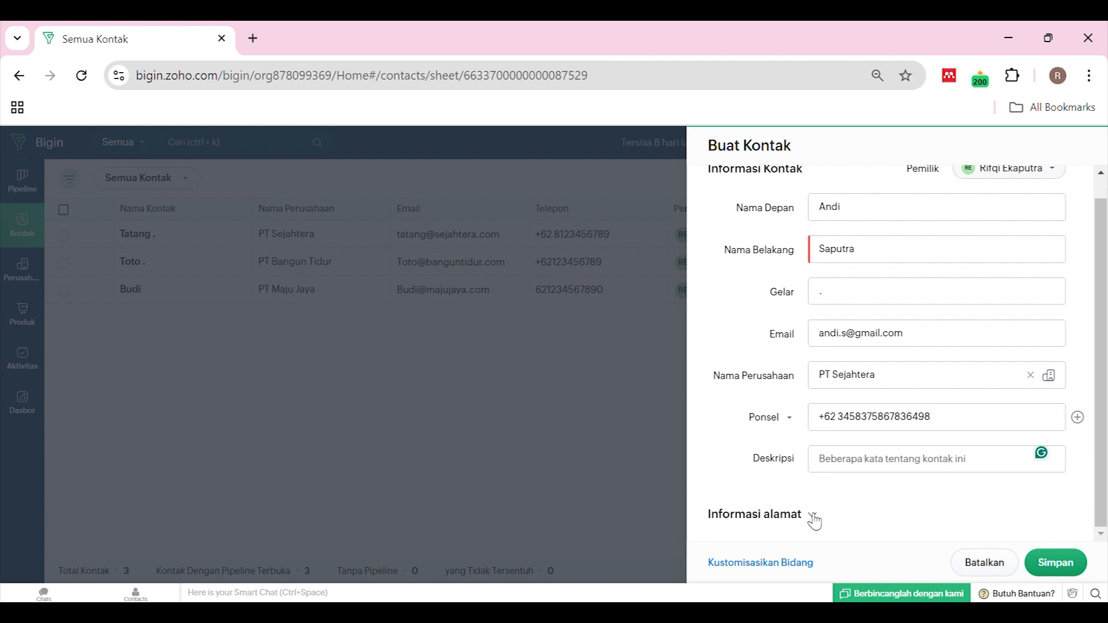
pyautogui.scroll(-4, 758, 448)
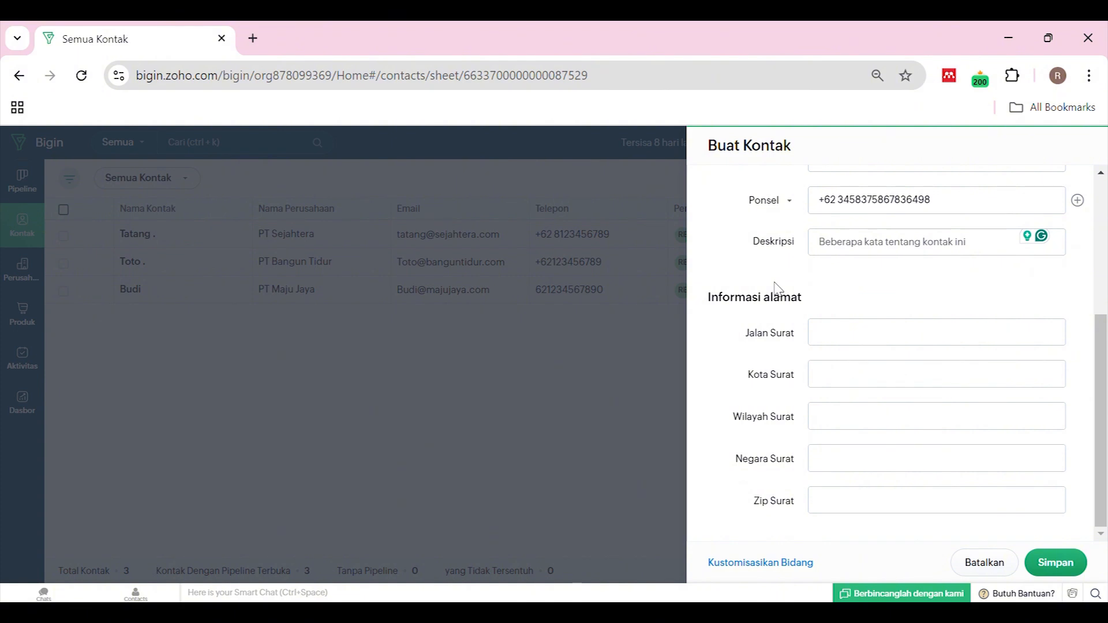
pyautogui.click(941, 338)
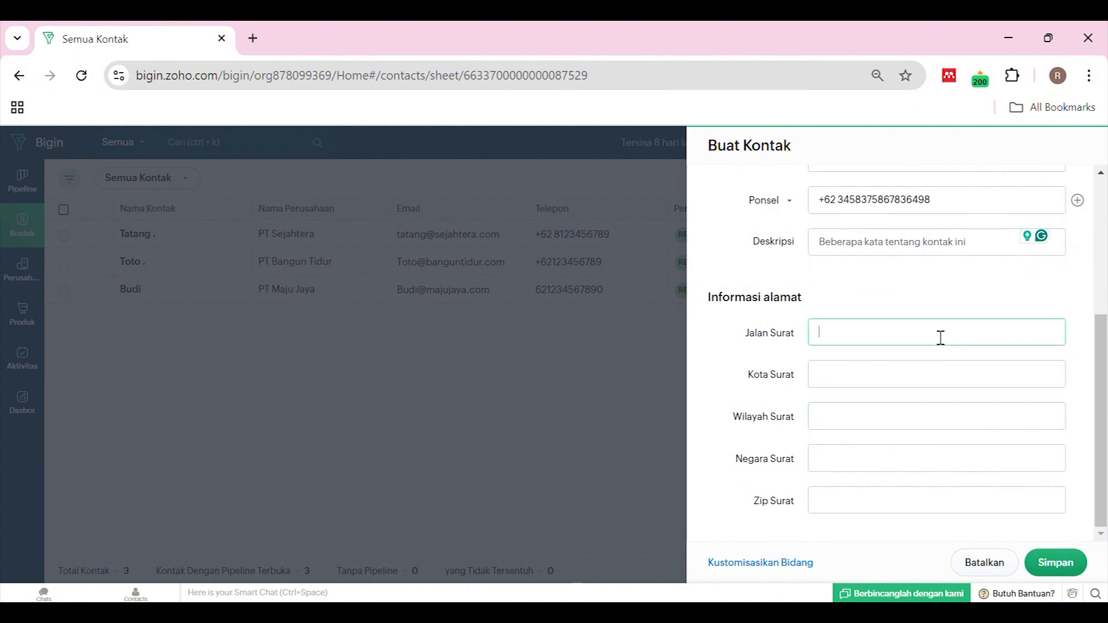
pyautogui.click(949, 308)
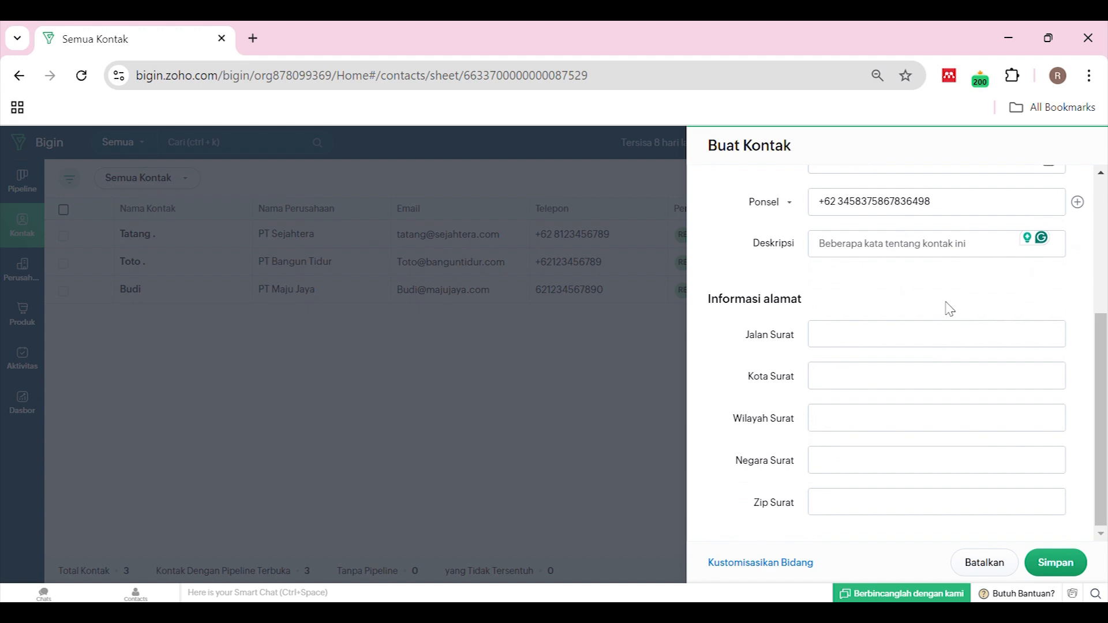
pyautogui.scroll(2, 949, 309)
pyautogui.scroll(-2, 936, 386)
pyautogui.scroll(1, 947, 347)
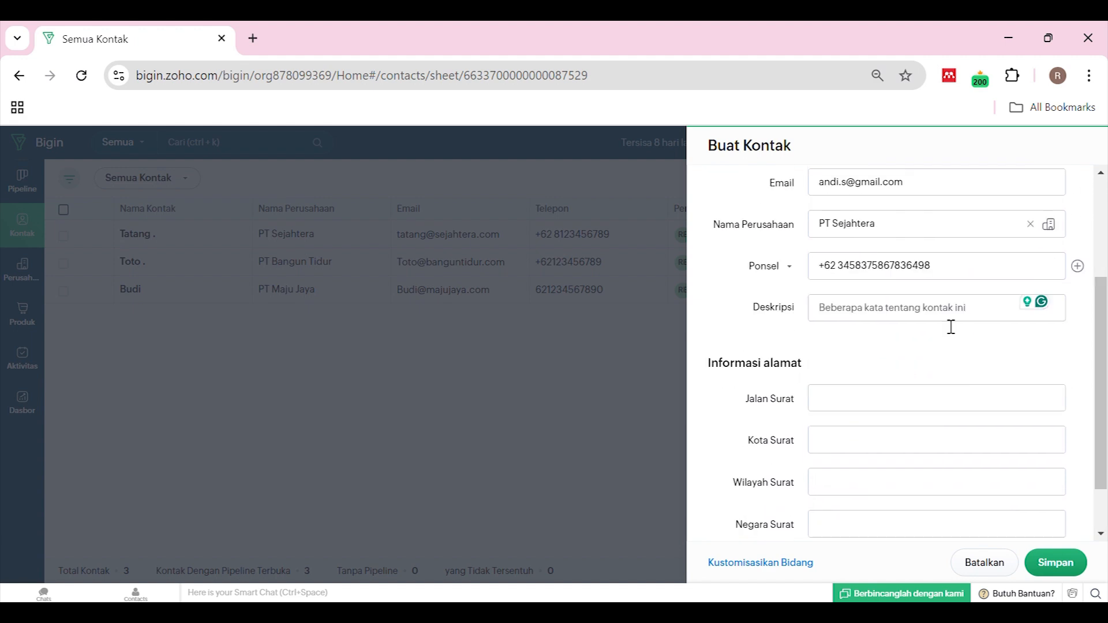
pyautogui.scroll(2, 950, 327)
pyautogui.scroll(-2, 949, 327)
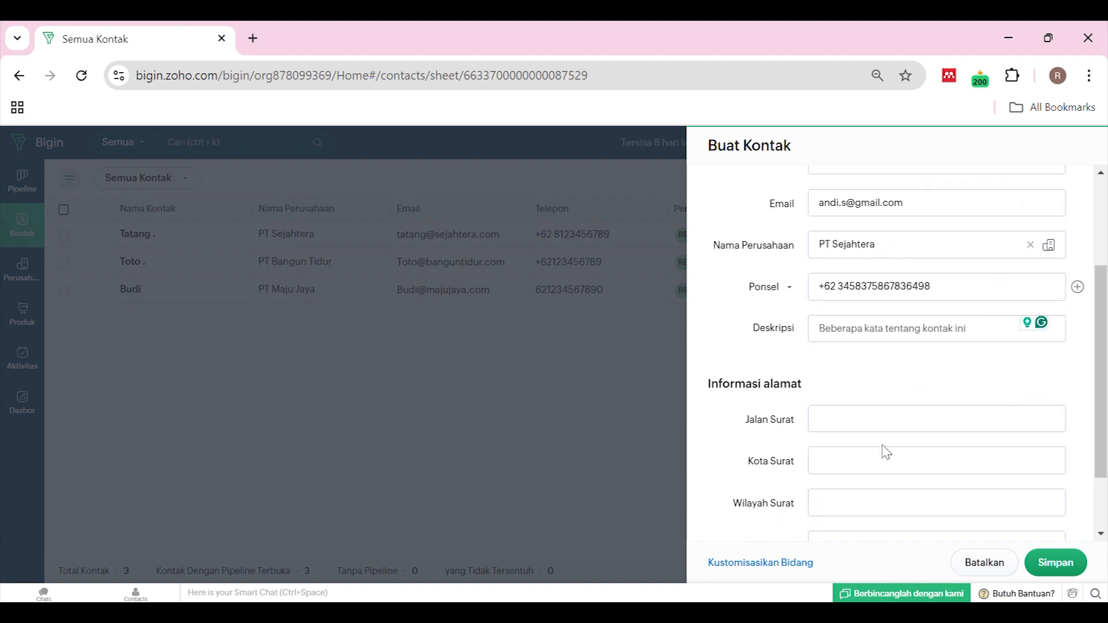
pyautogui.click(1050, 566)
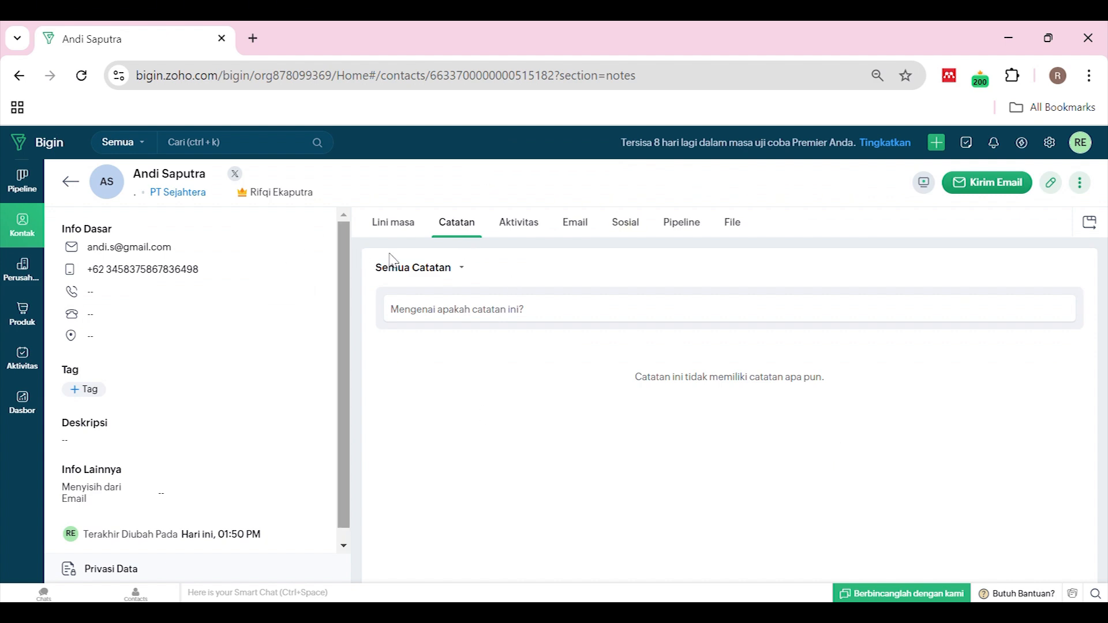
# Look through the new PT Sejahtera contact's Lini masa, Catatan and Aktivitas sections
pyautogui.scroll(-1, 171, 277)
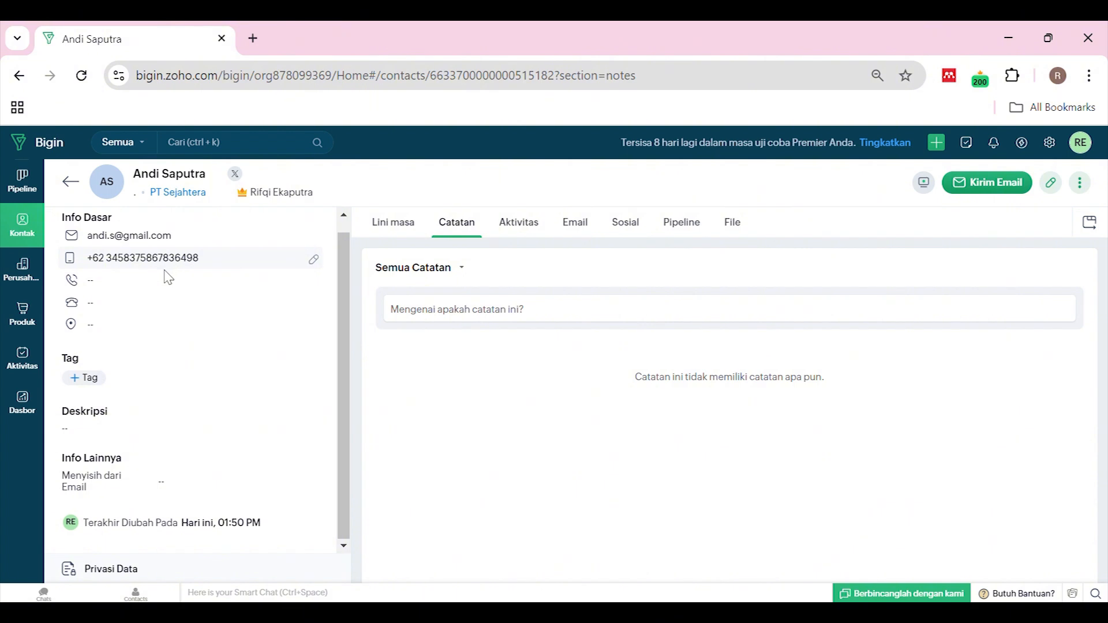
pyautogui.scroll(1, 163, 271)
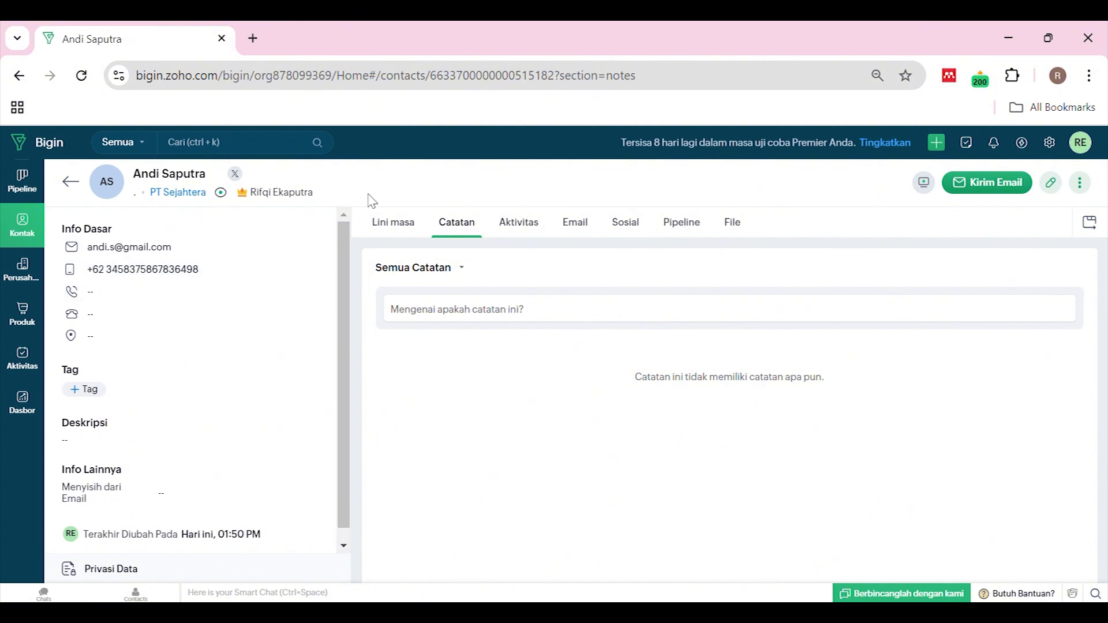
pyautogui.click(393, 236)
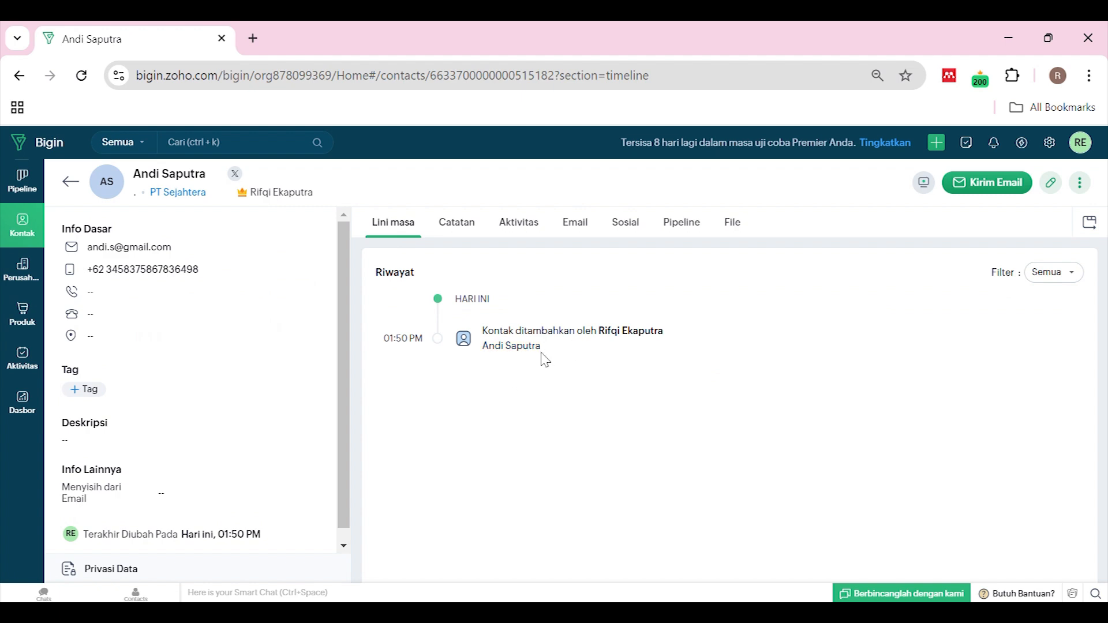
pyautogui.click(455, 219)
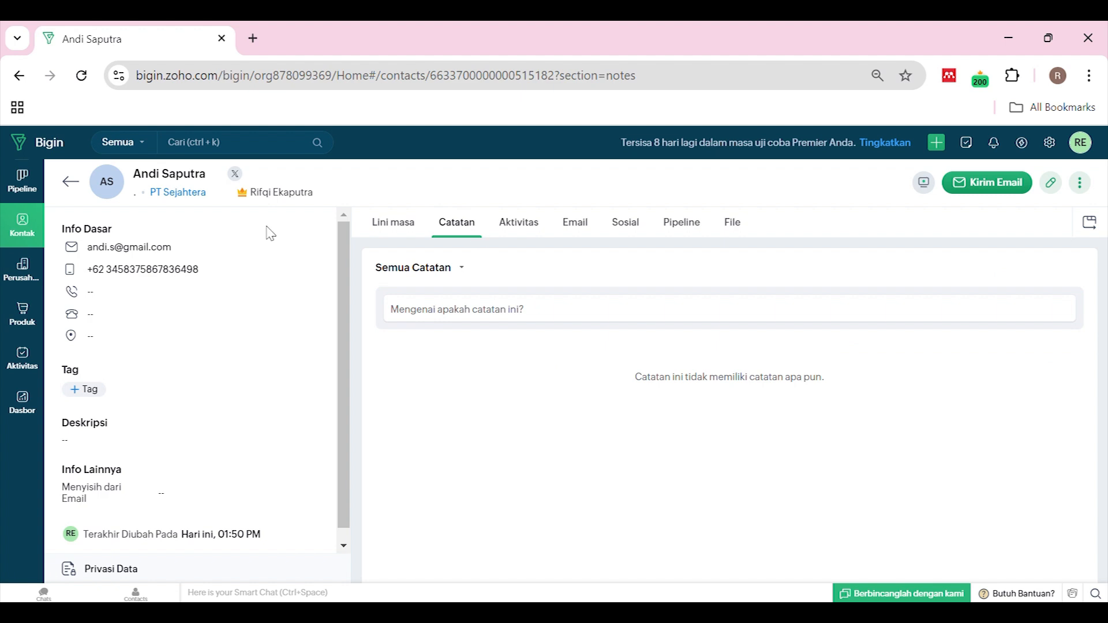
pyautogui.click(582, 323)
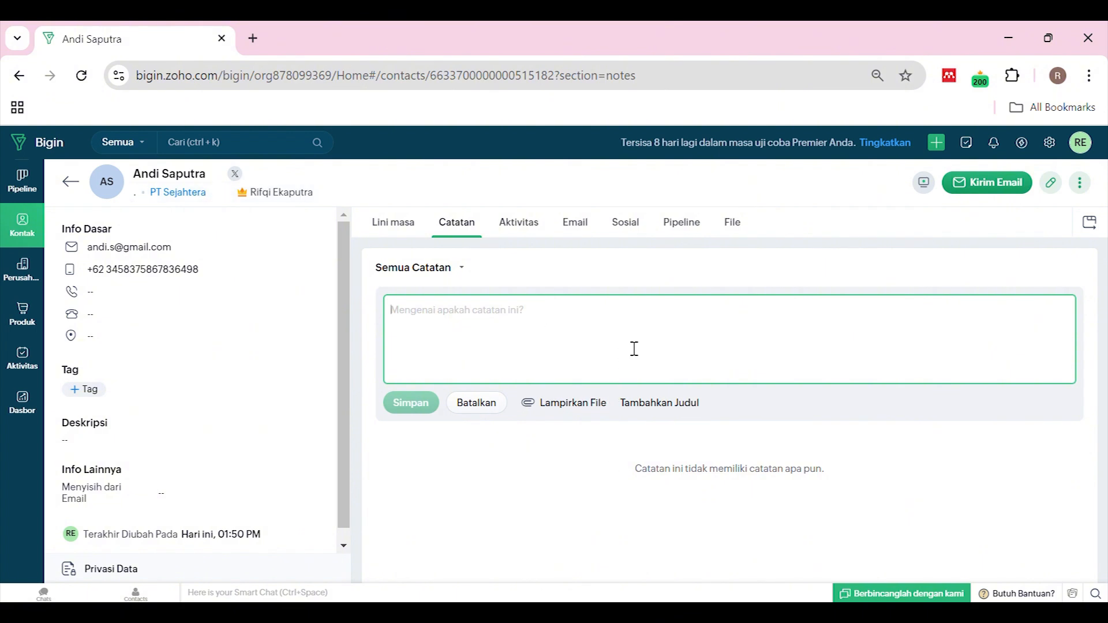
pyautogui.click(522, 231)
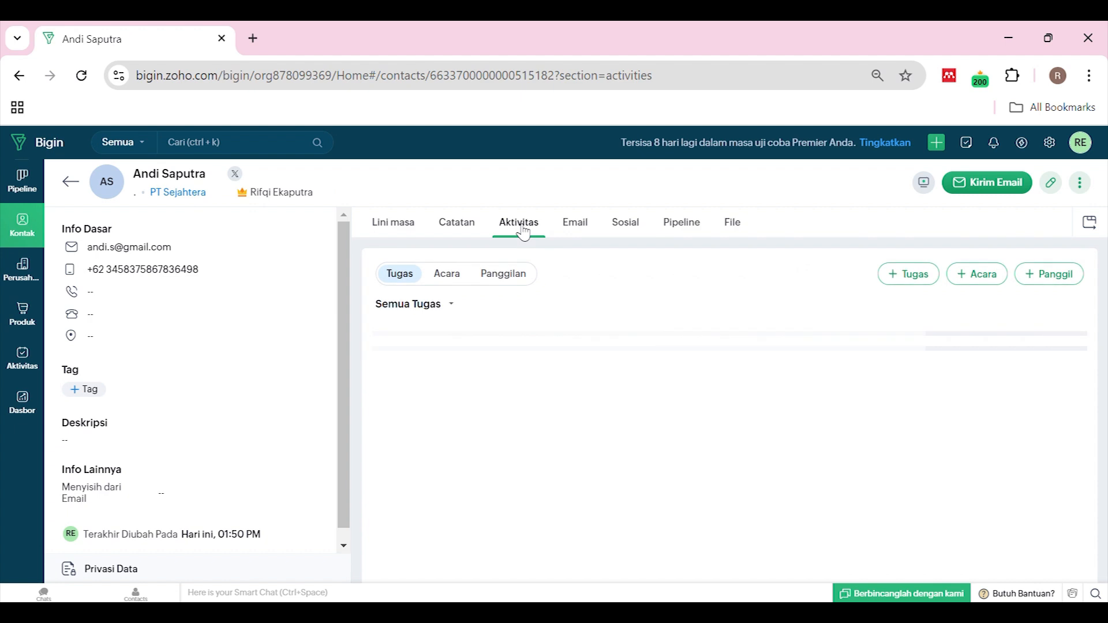
# Check the contact's calls, events, social, pipeline and File sections, then return to Semua Kontak
pyautogui.click(491, 274)
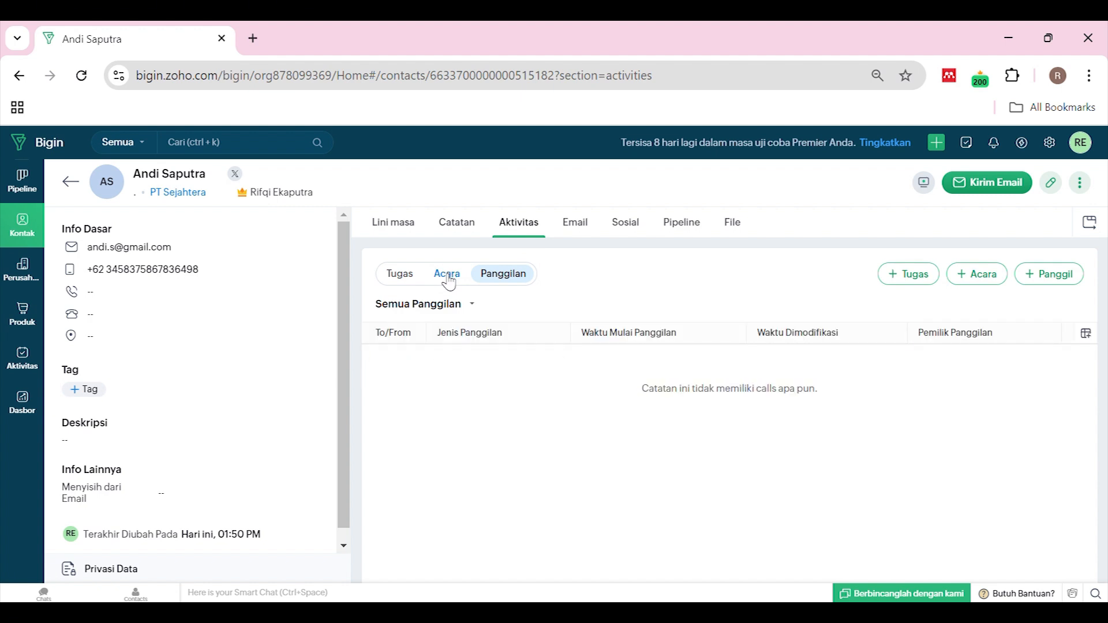
pyautogui.click(450, 281)
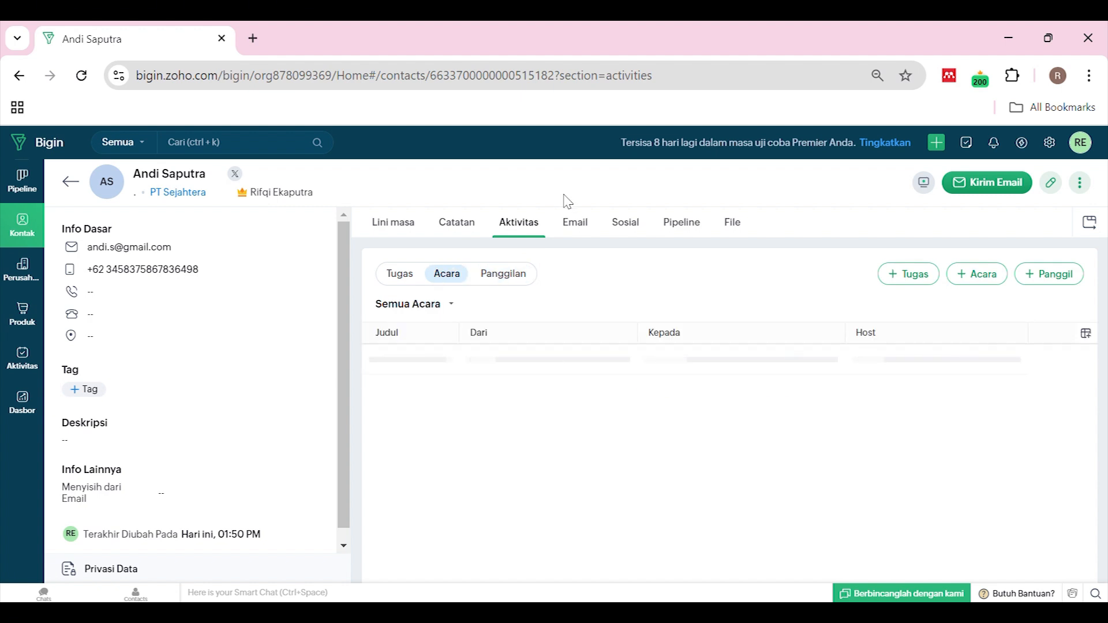
pyautogui.click(635, 231)
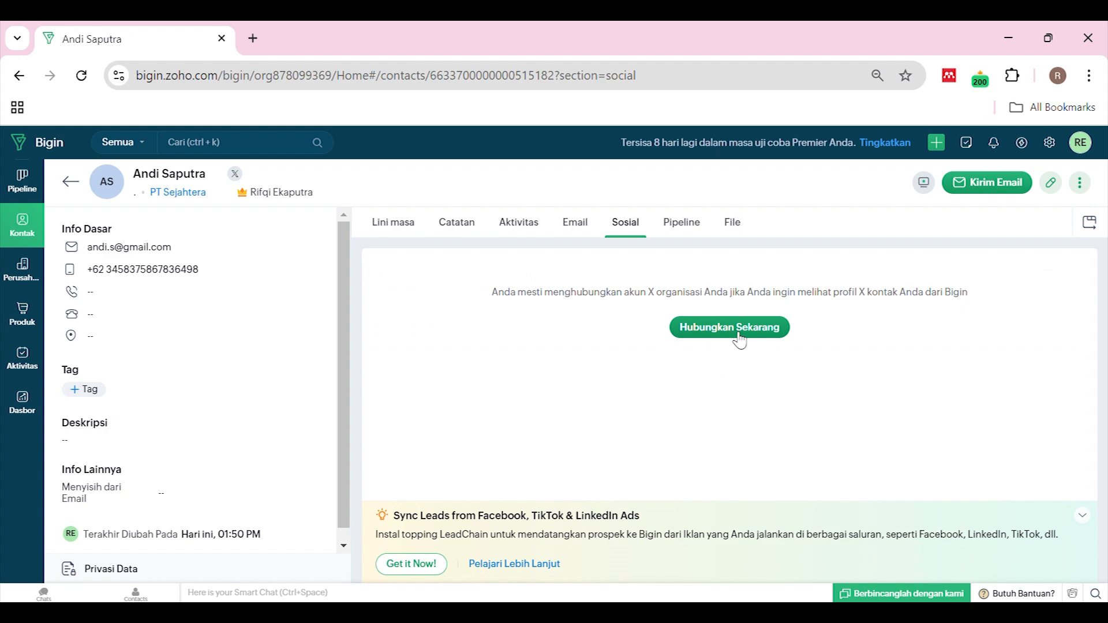
pyautogui.click(682, 231)
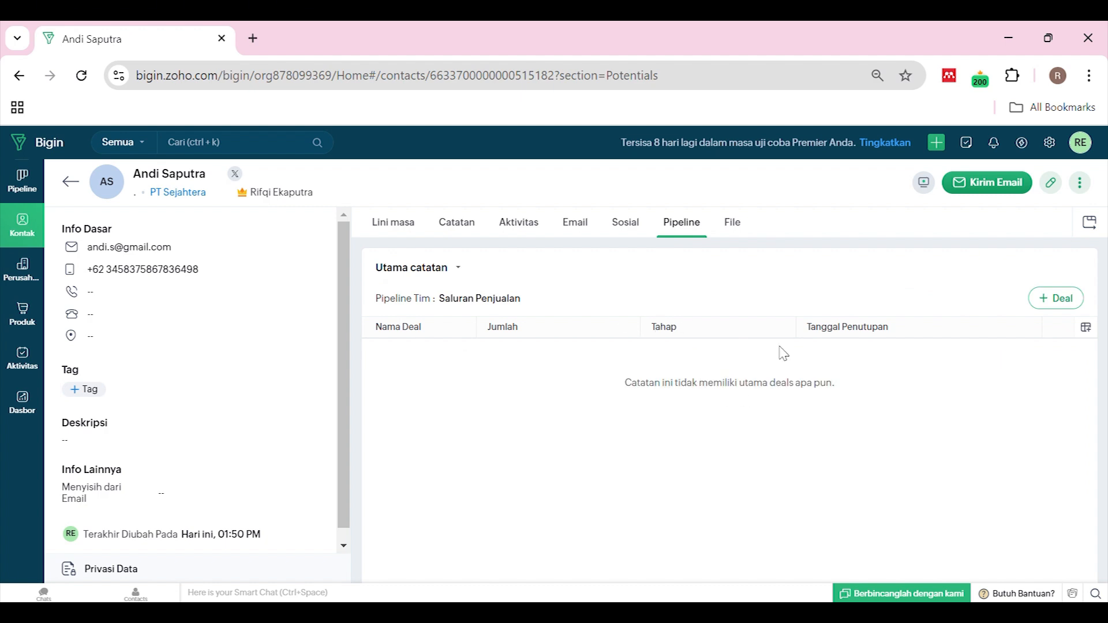
pyautogui.click(736, 233)
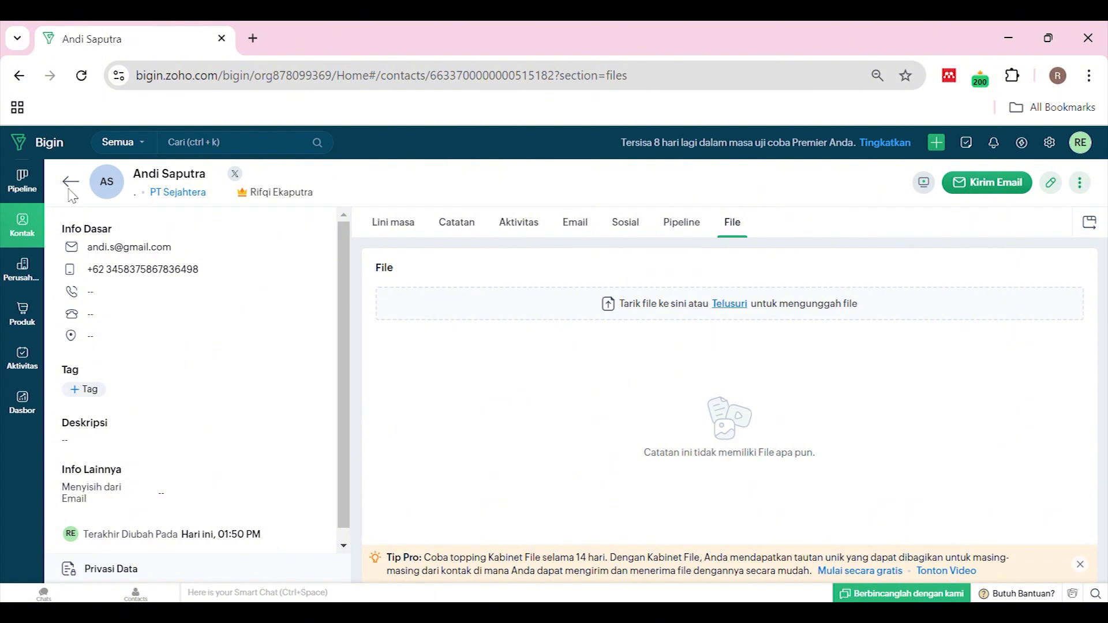
pyautogui.click(76, 190)
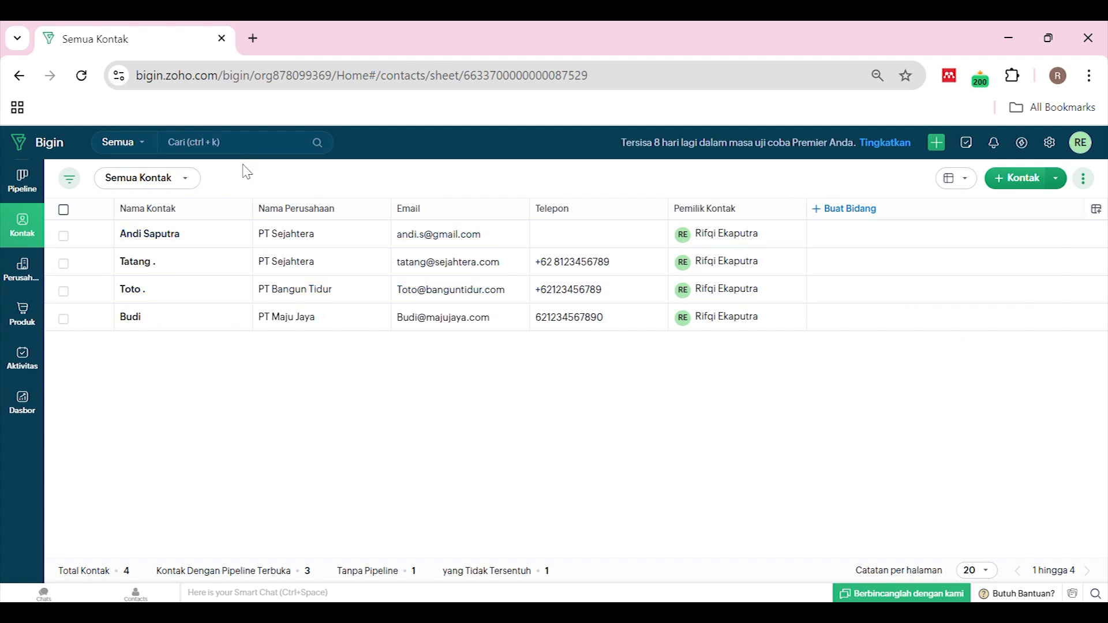
# Sort contacts by Nama Kontak and Nama Perusahaan, then show the Nama Depan and Nama Belakang columns
pyautogui.click(154, 214)
pyautogui.click(314, 218)
pyautogui.click(1097, 211)
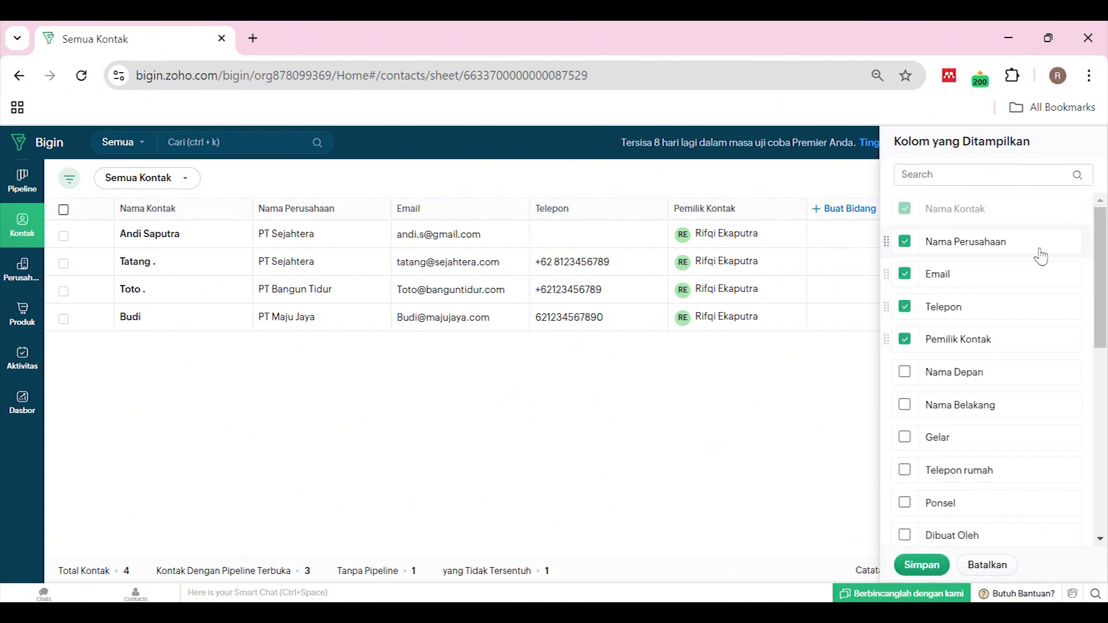
pyautogui.scroll(-5, 1004, 295)
pyautogui.scroll(3, 978, 348)
pyautogui.scroll(2, 975, 363)
pyautogui.scroll(-2, 982, 370)
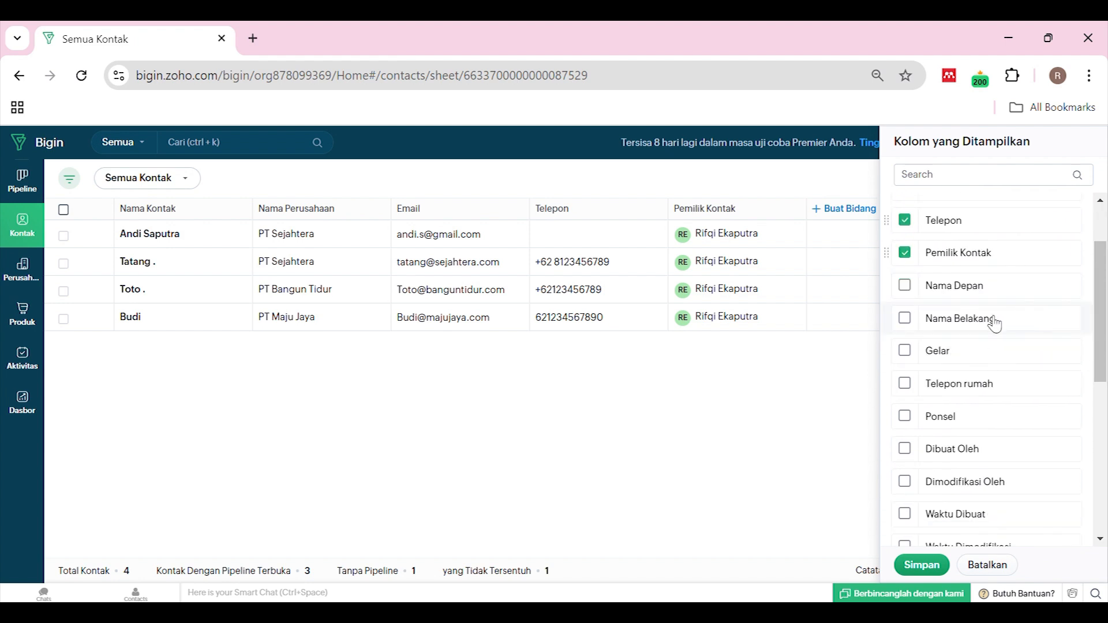
pyautogui.scroll(-2, 991, 354)
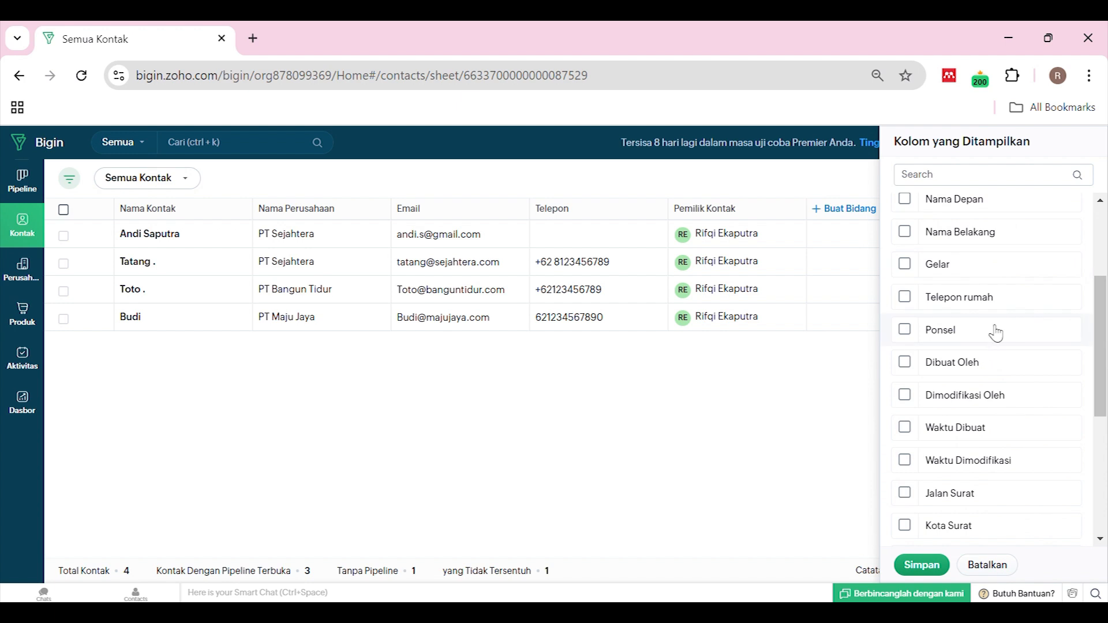
pyautogui.scroll(-2, 990, 314)
pyautogui.scroll(-3, 990, 314)
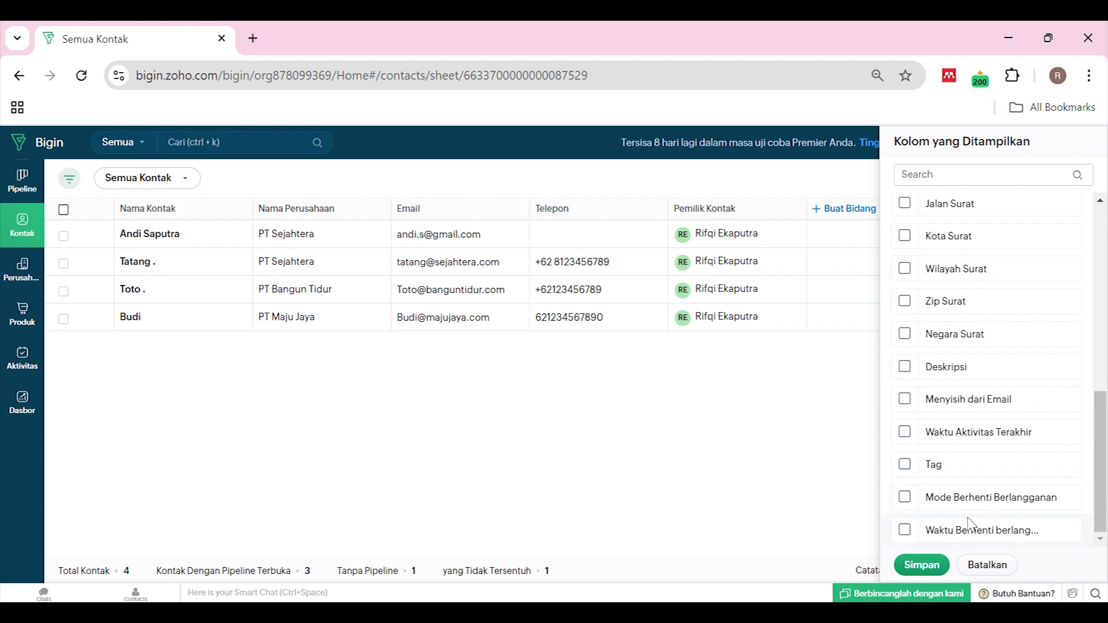
pyautogui.scroll(10, 952, 394)
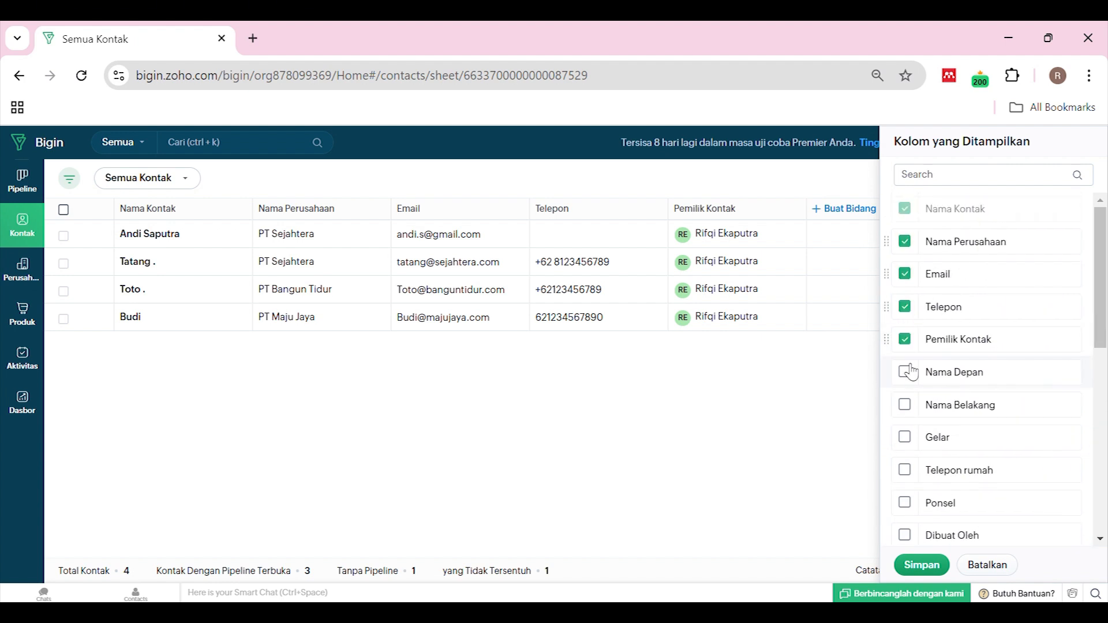
pyautogui.click(904, 371)
pyautogui.click(905, 405)
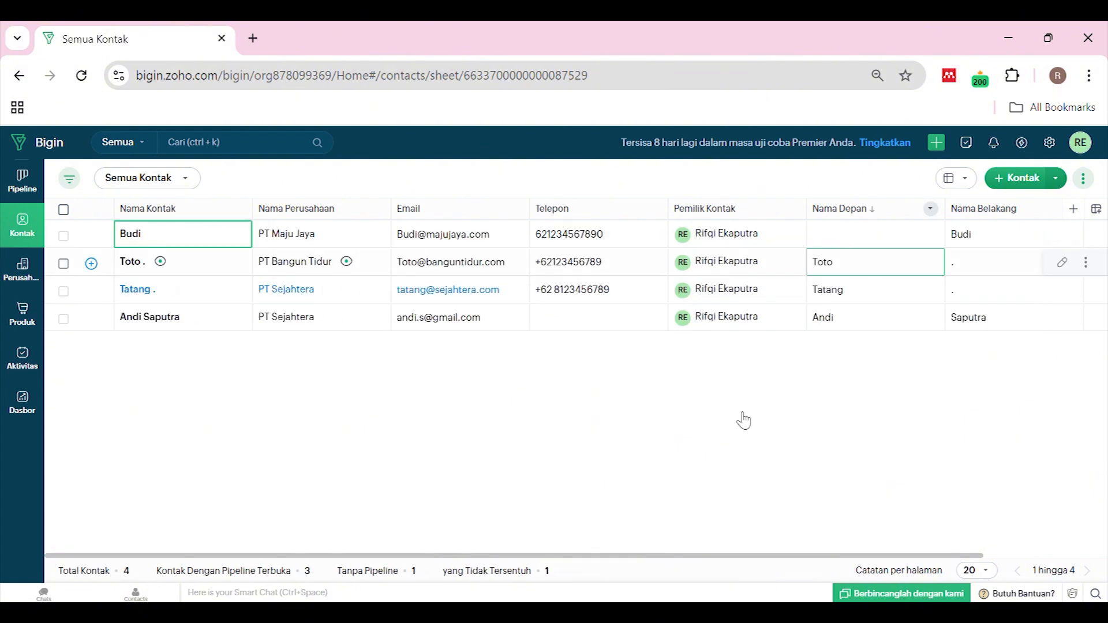
# Move the Nama Depan and Nama Belakang columns to sit right after Nama Kontak
pyautogui.moveTo(626, 556); pyautogui.dragTo(749, 556)
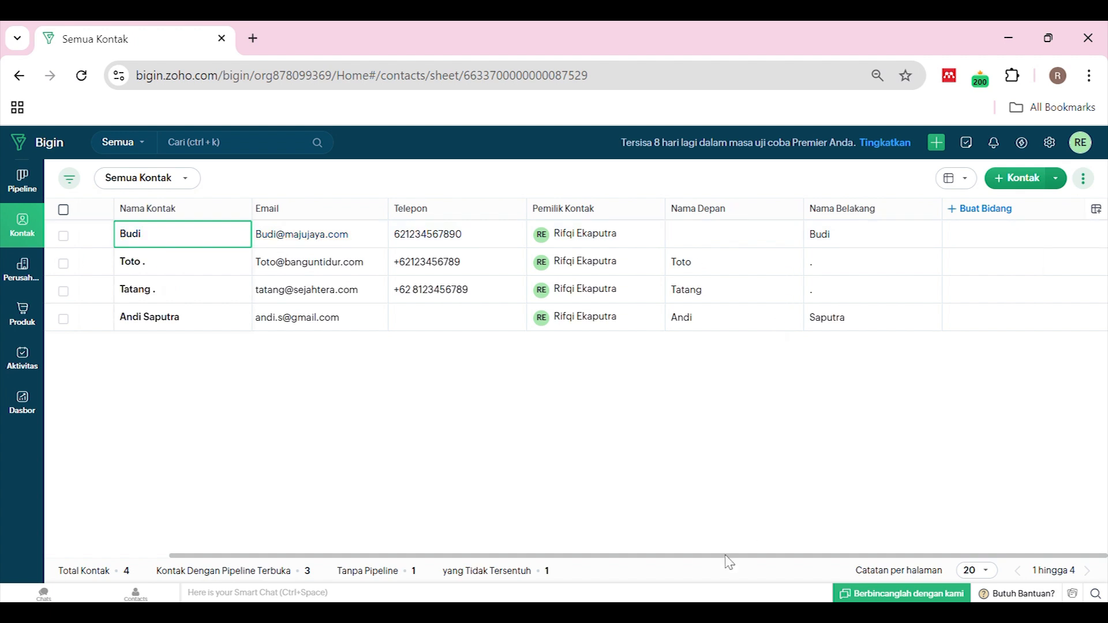
pyautogui.moveTo(728, 558); pyautogui.dragTo(608, 557)
pyautogui.moveTo(848, 216); pyautogui.dragTo(154, 224)
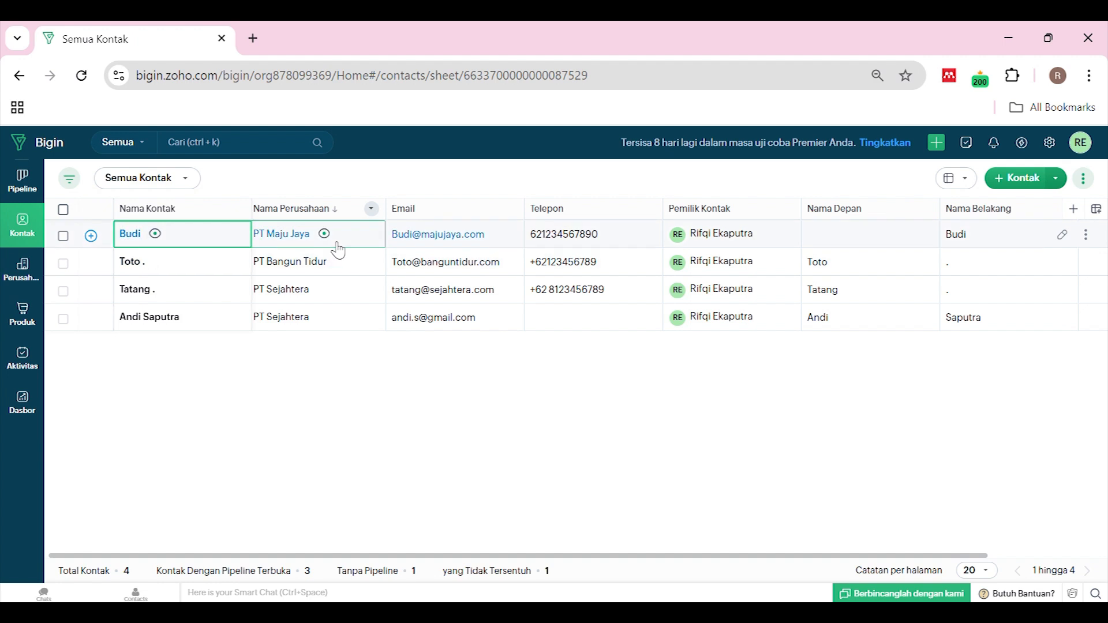
pyautogui.click(854, 211)
pyautogui.click(859, 188)
pyautogui.moveTo(590, 217); pyautogui.dragTo(257, 227)
pyautogui.moveTo(962, 212); pyautogui.dragTo(362, 220)
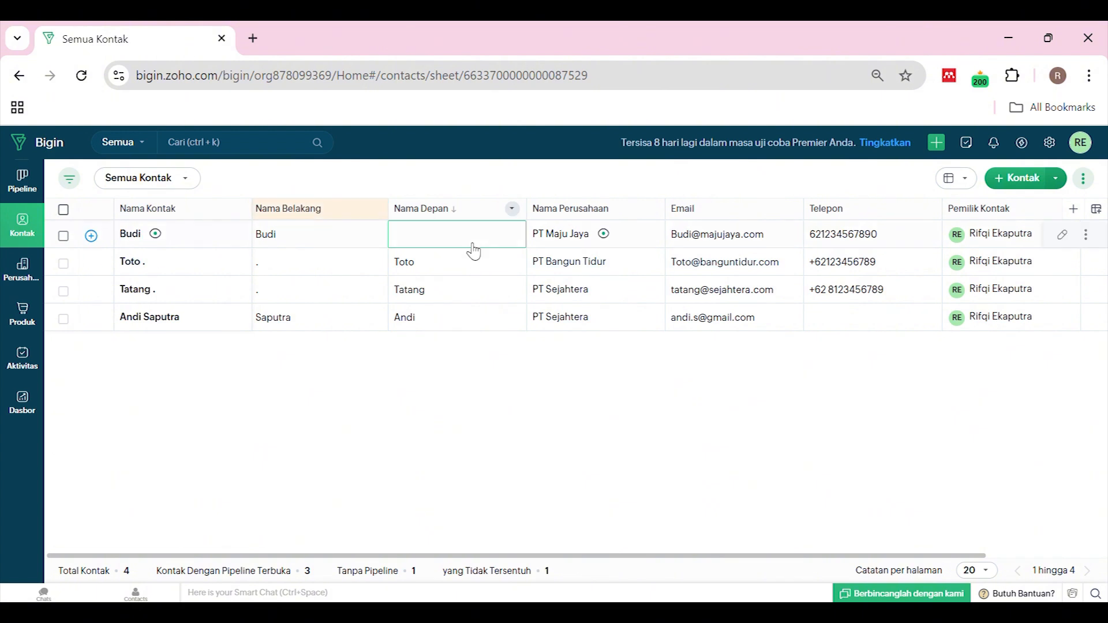
pyautogui.moveTo(299, 220); pyautogui.dragTo(261, 220)
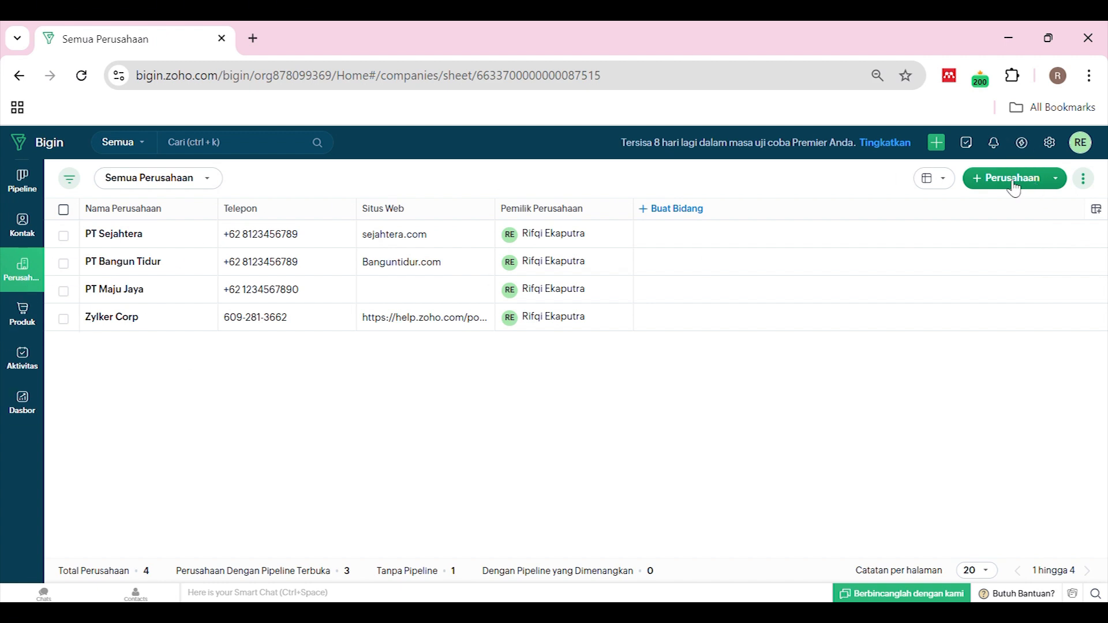
# Start a new company named PT ABC
pyautogui.click(1014, 179)
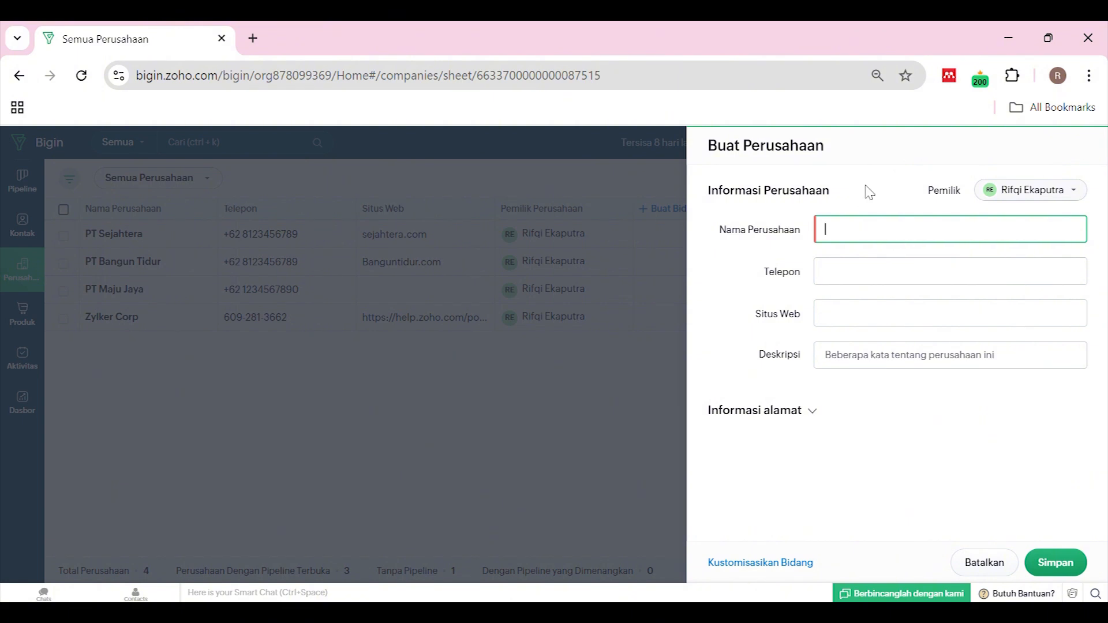
pyautogui.click(866, 186)
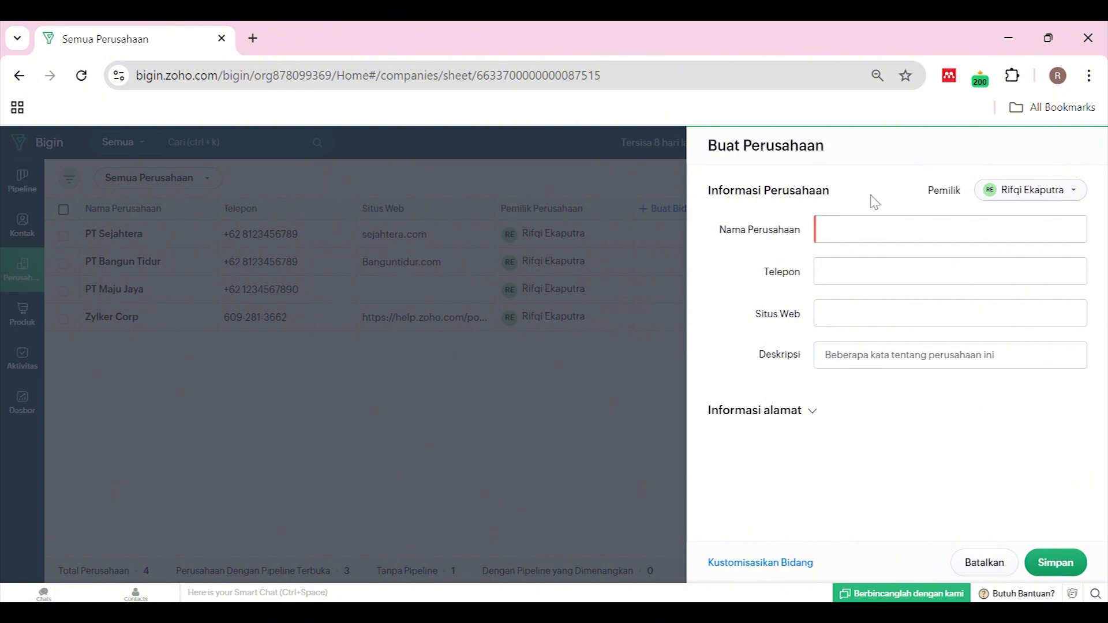
pyautogui.click(864, 238)
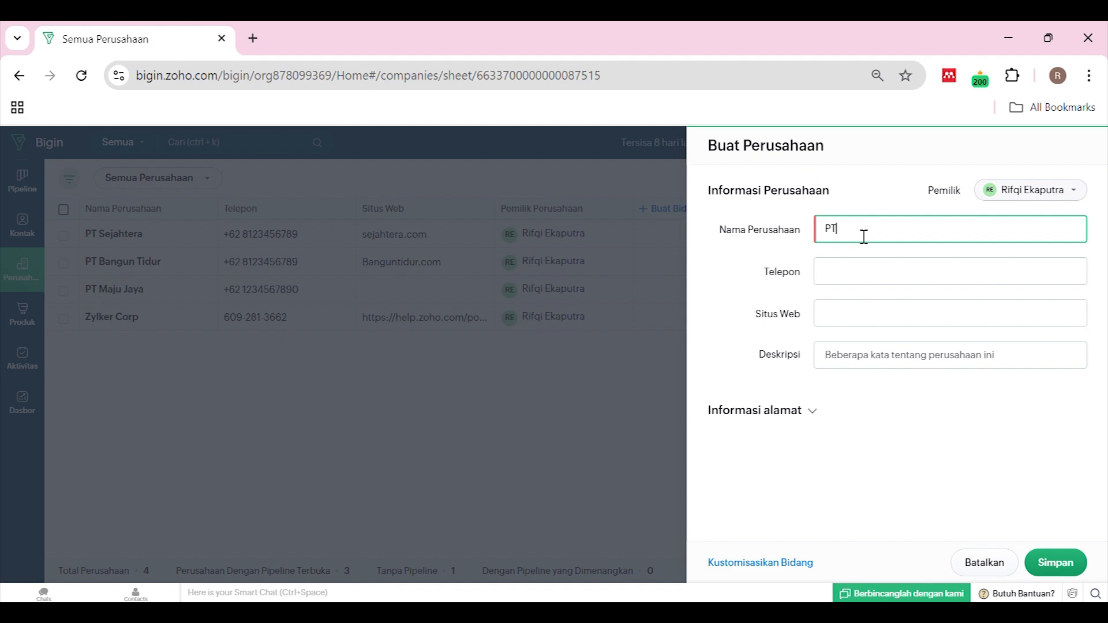
pyautogui.write('PT ABC')
# Enter the company phone number, website abc.com and description contoh, then review Informasi alamat
pyautogui.click(845, 283)
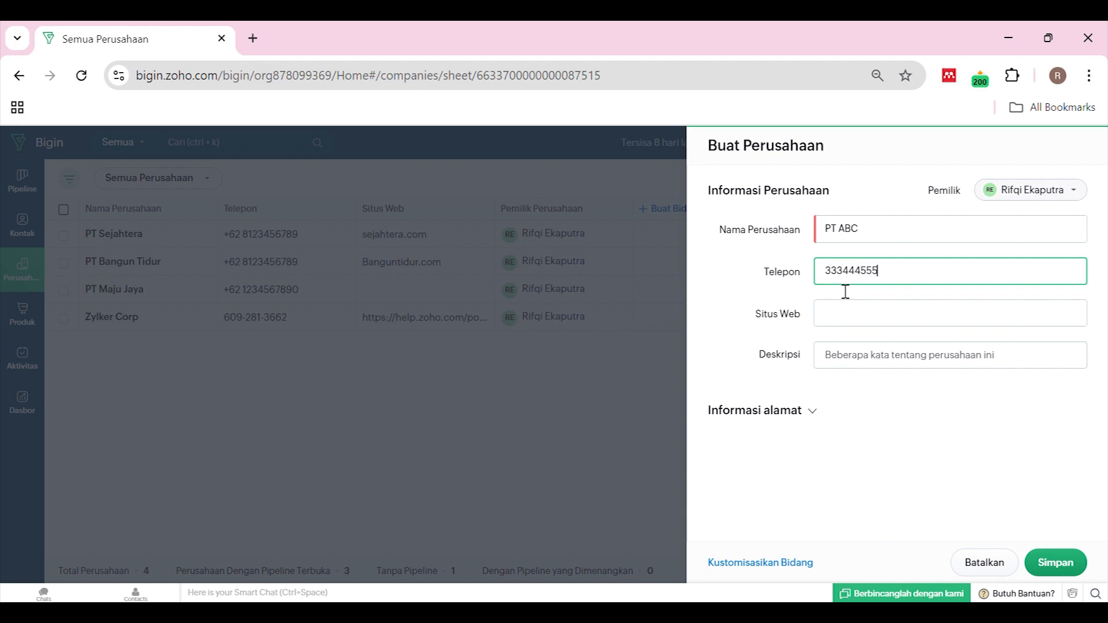
pyautogui.click(848, 313)
pyautogui.write('abc.com')
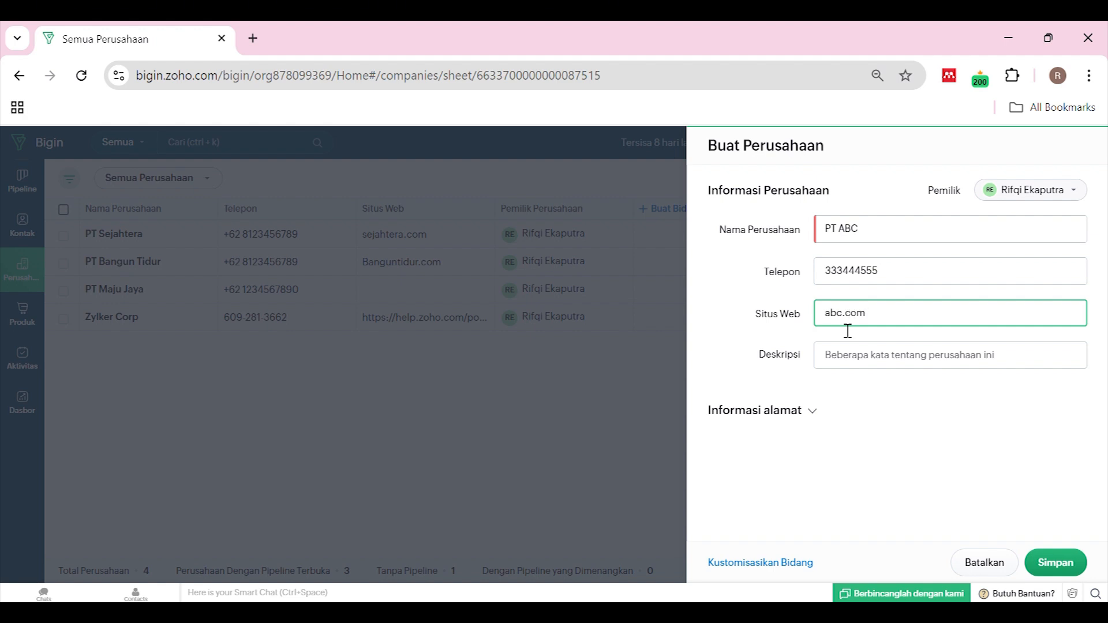
pyautogui.click(860, 366)
pyautogui.write('contoh')
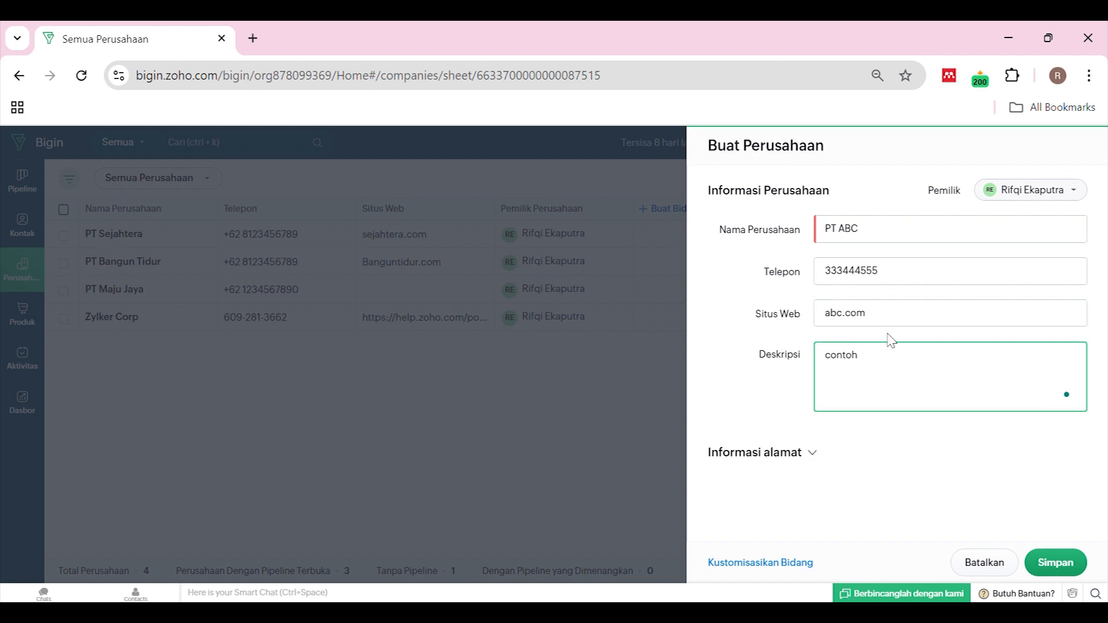
pyautogui.click(901, 456)
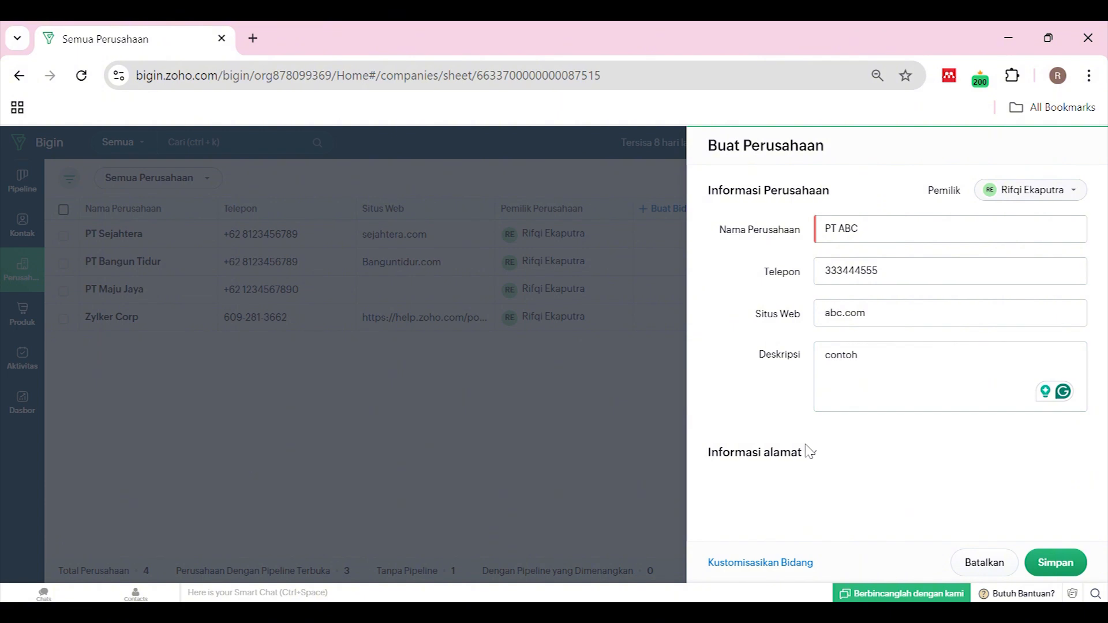
pyautogui.scroll(-3, 847, 430)
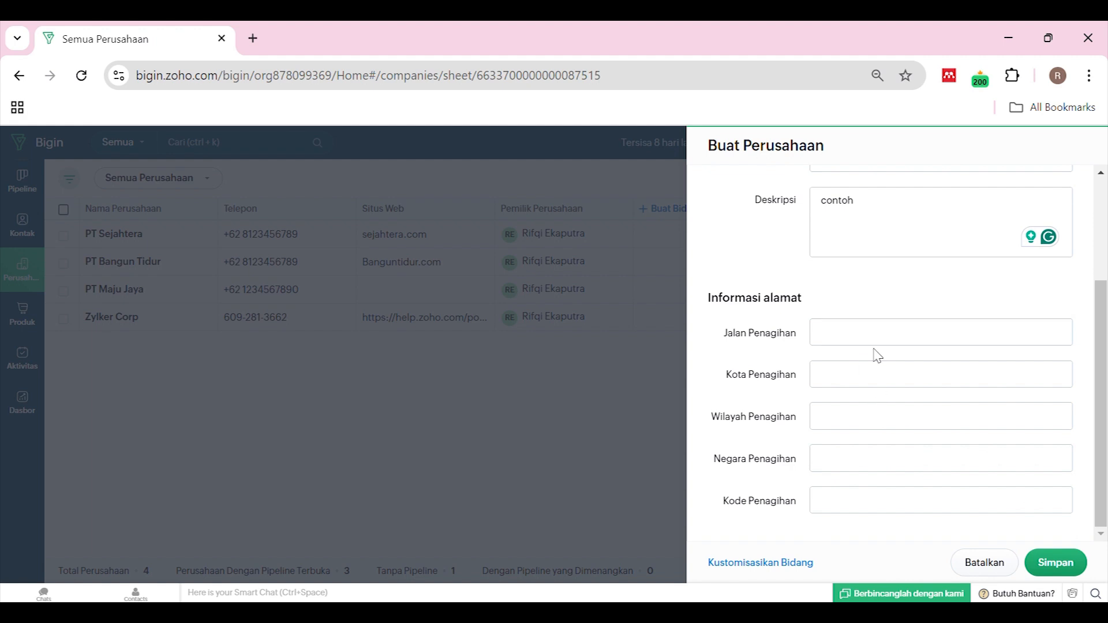
pyautogui.scroll(3, 866, 500)
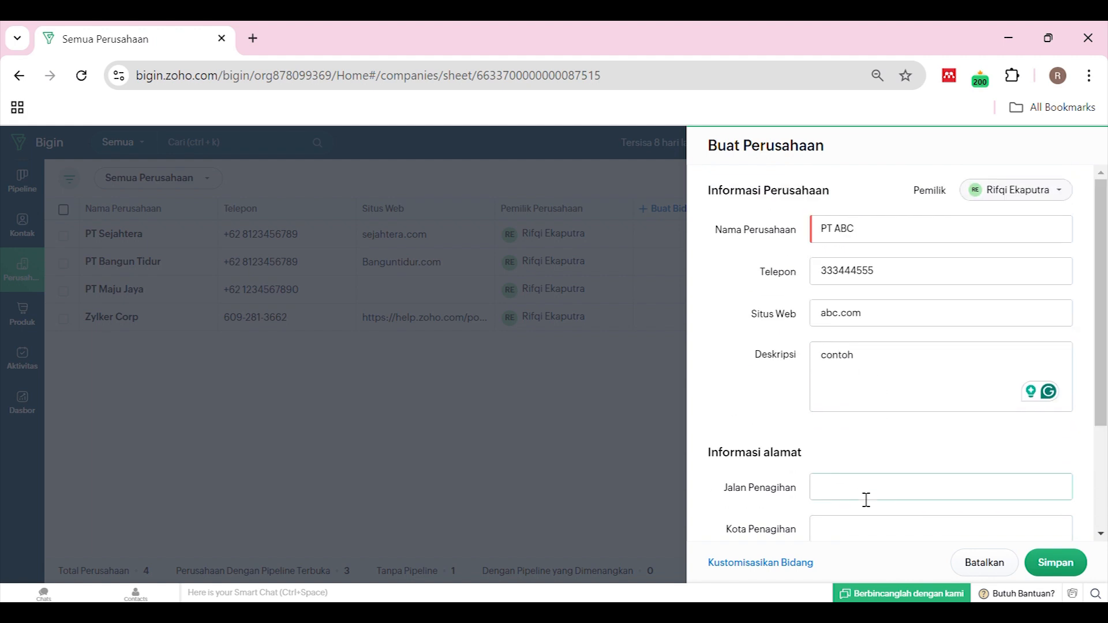
pyautogui.scroll(-3, 913, 317)
pyautogui.scroll(3, 889, 318)
pyautogui.scroll(-3, 928, 356)
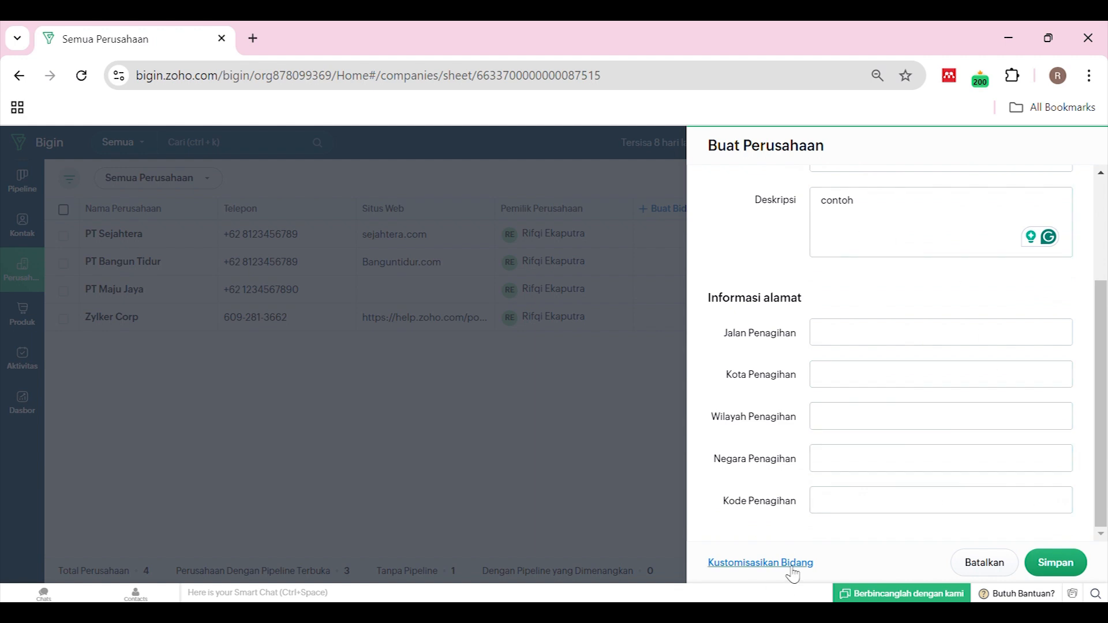
# In the company field editor, add Situs Perusahaan to the form and remove it again
pyautogui.click(794, 573)
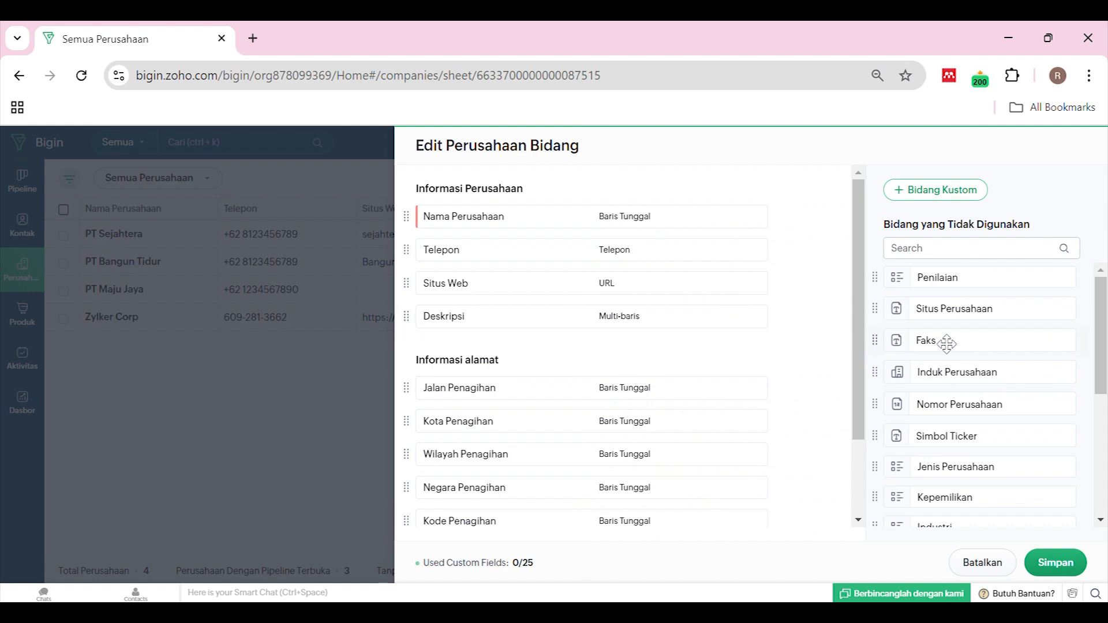
pyautogui.scroll(-1, 945, 344)
pyautogui.scroll(2, 937, 353)
pyautogui.moveTo(963, 314); pyautogui.dragTo(618, 366)
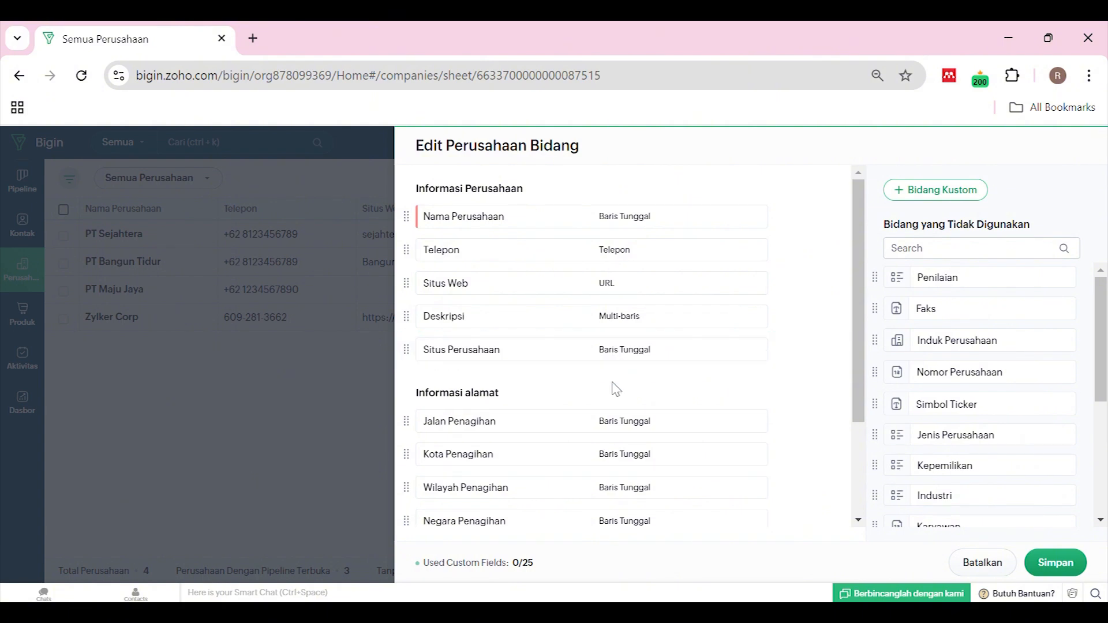
pyautogui.moveTo(754, 346)
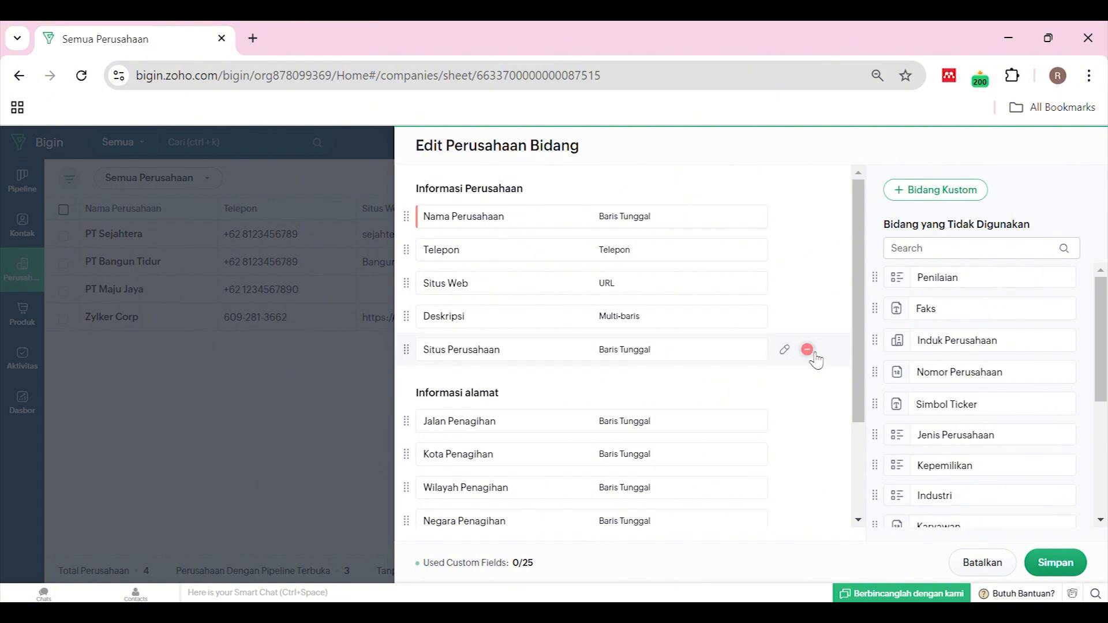
pyautogui.click(808, 350)
pyautogui.scroll(-5, 919, 377)
pyautogui.scroll(5, 919, 376)
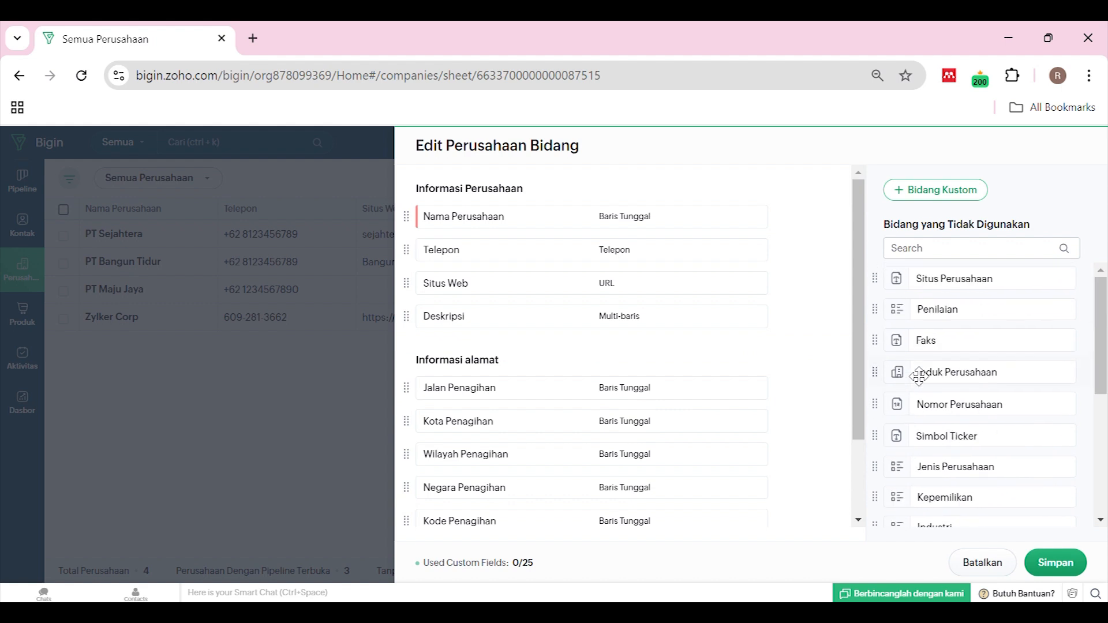
pyautogui.scroll(-5, 940, 361)
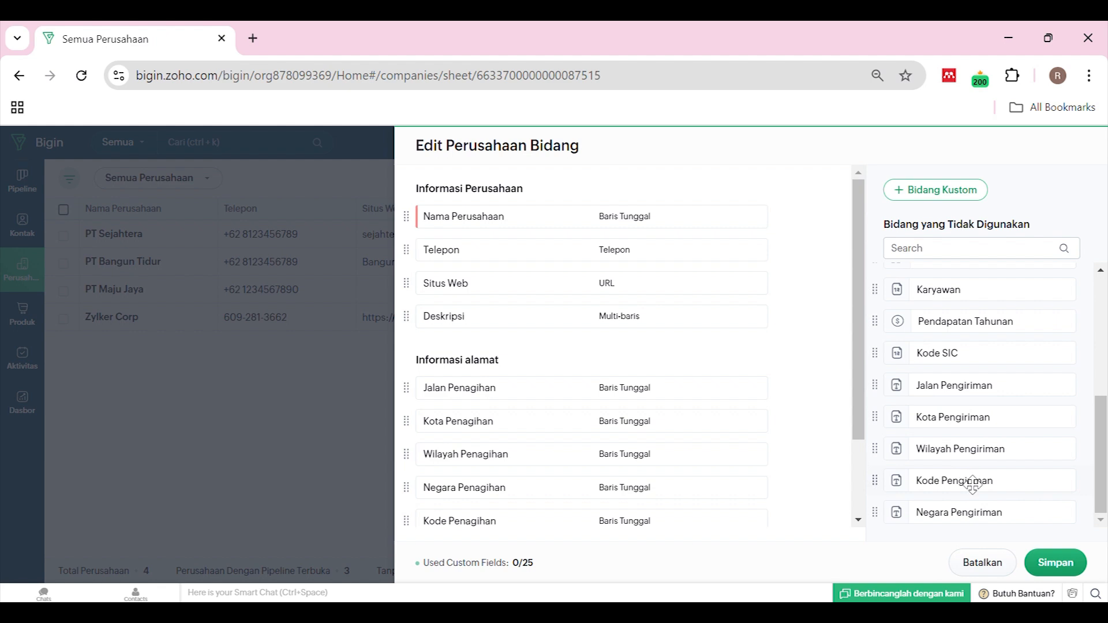
pyautogui.scroll(5, 971, 479)
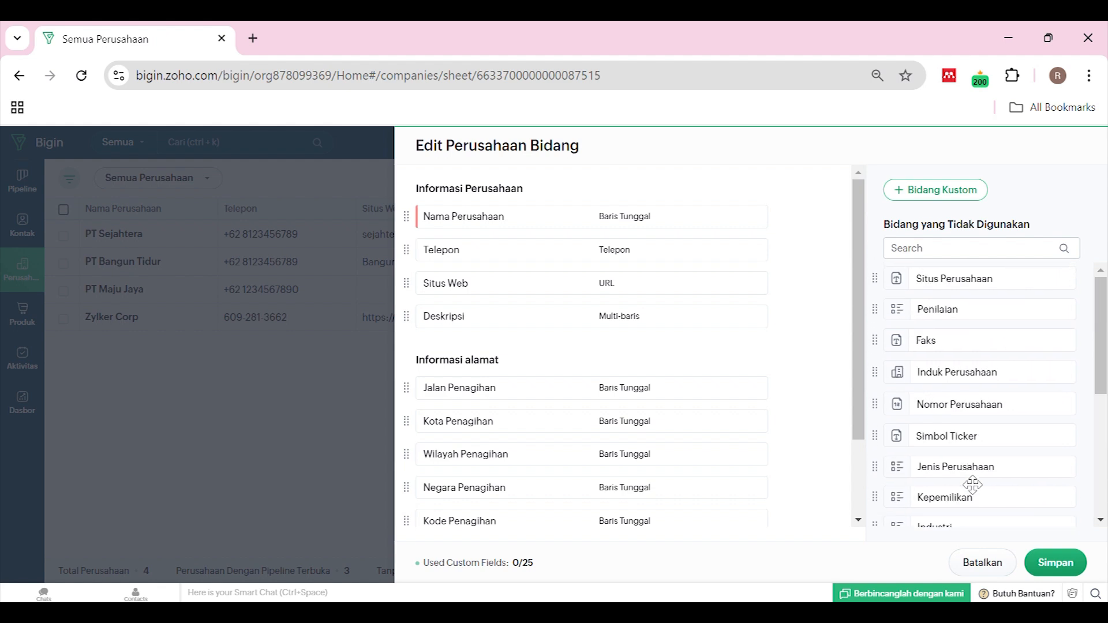
# Cancel an unfinished custom company field and save the layout, returning to the PT ABC form
pyautogui.click(941, 194)
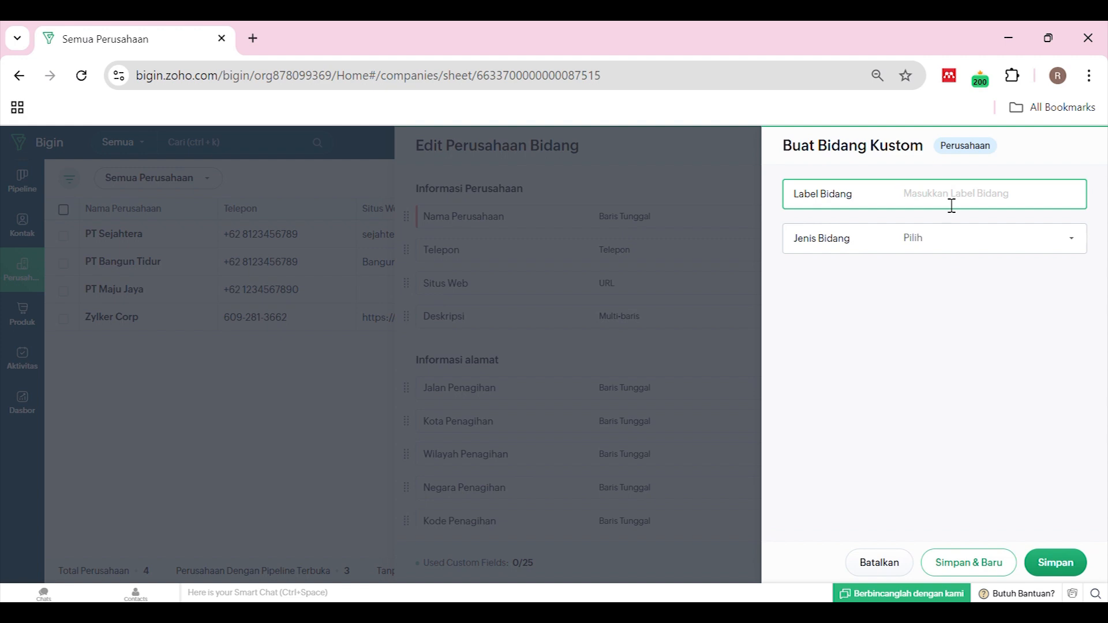
pyautogui.click(968, 238)
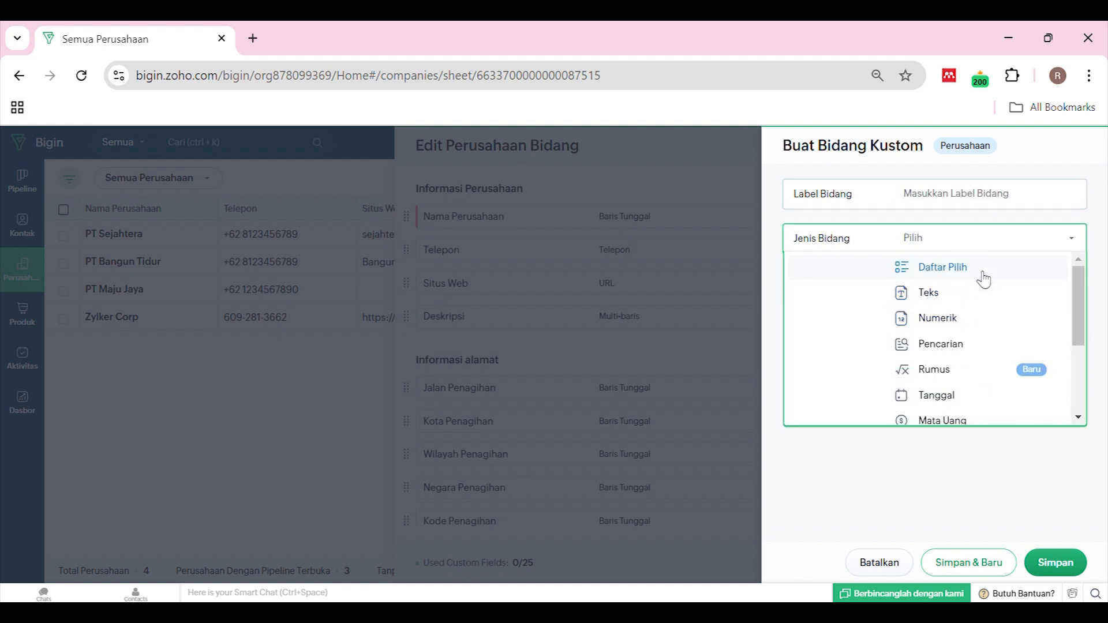
pyautogui.scroll(-2, 984, 280)
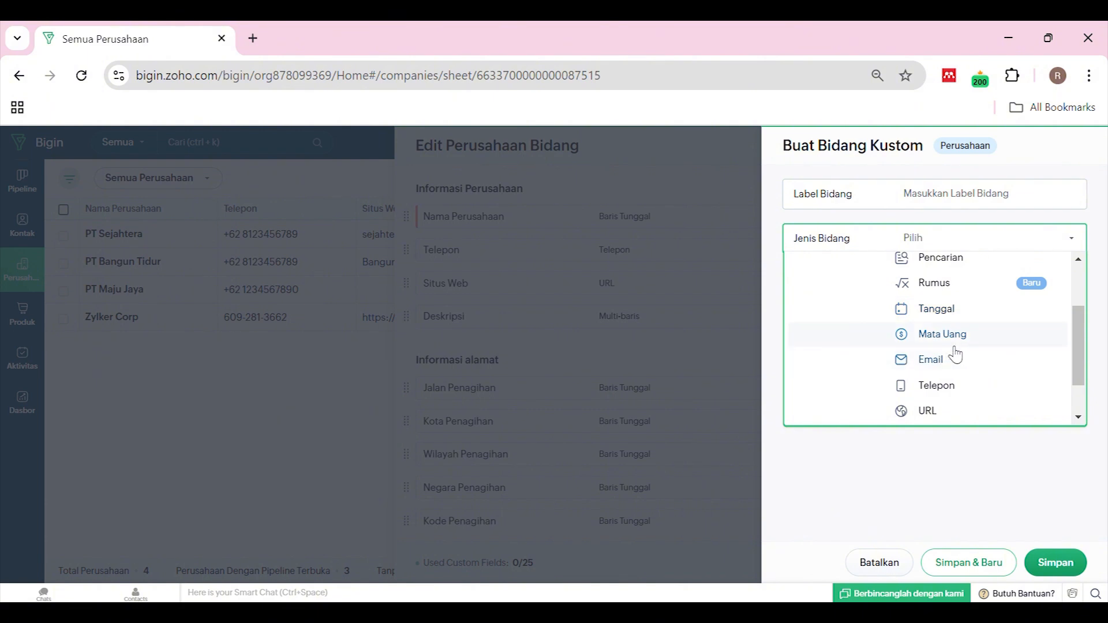
pyautogui.scroll(2, 971, 340)
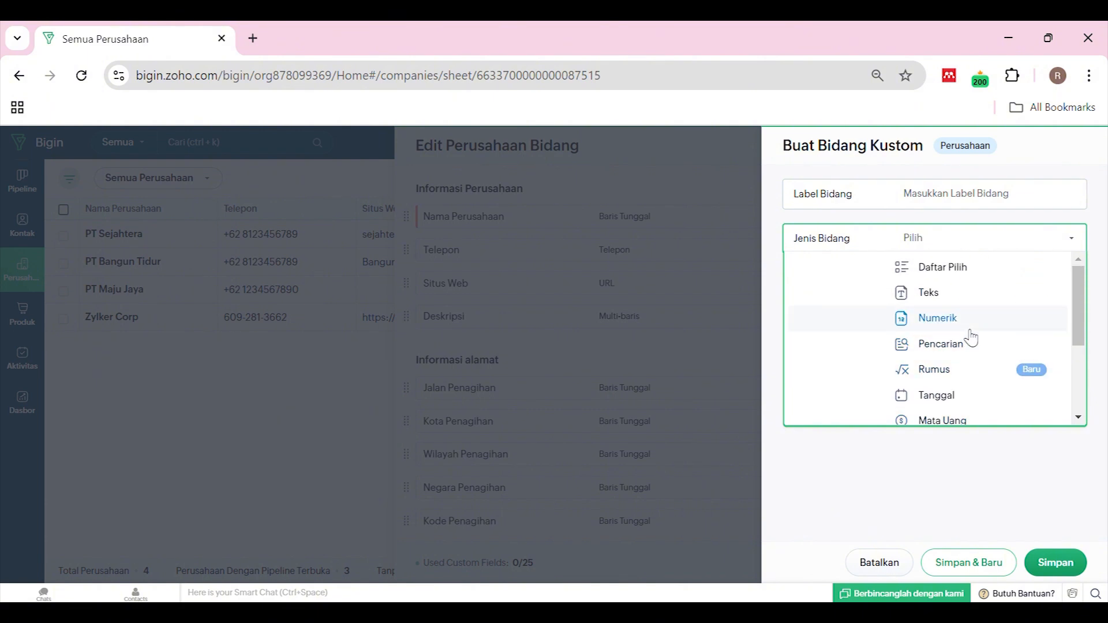
pyautogui.scroll(-3, 980, 305)
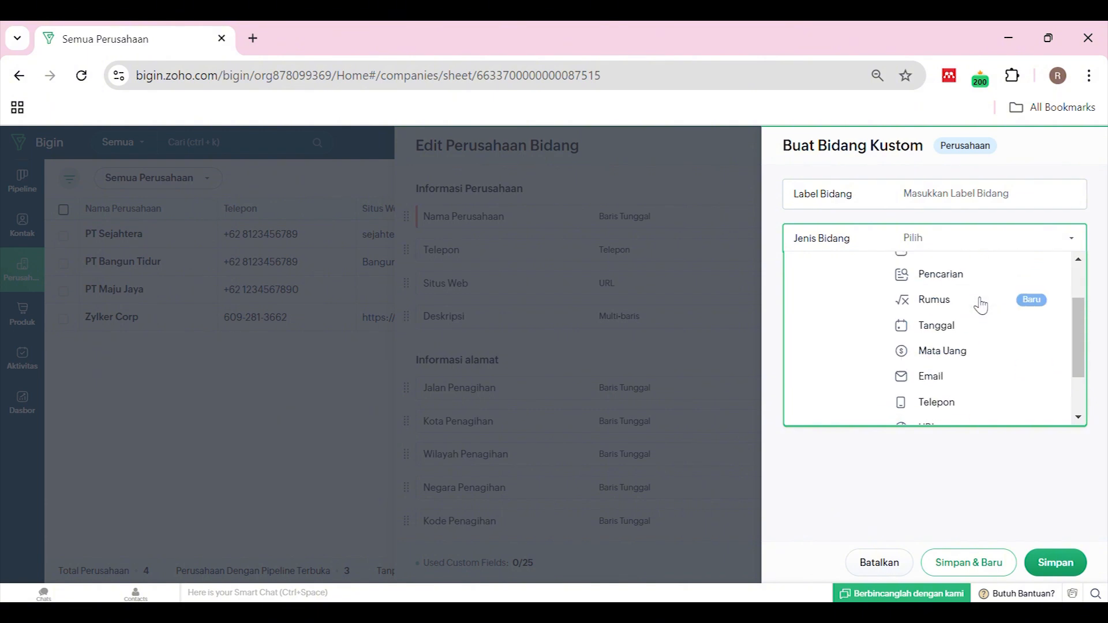
pyautogui.click(1047, 565)
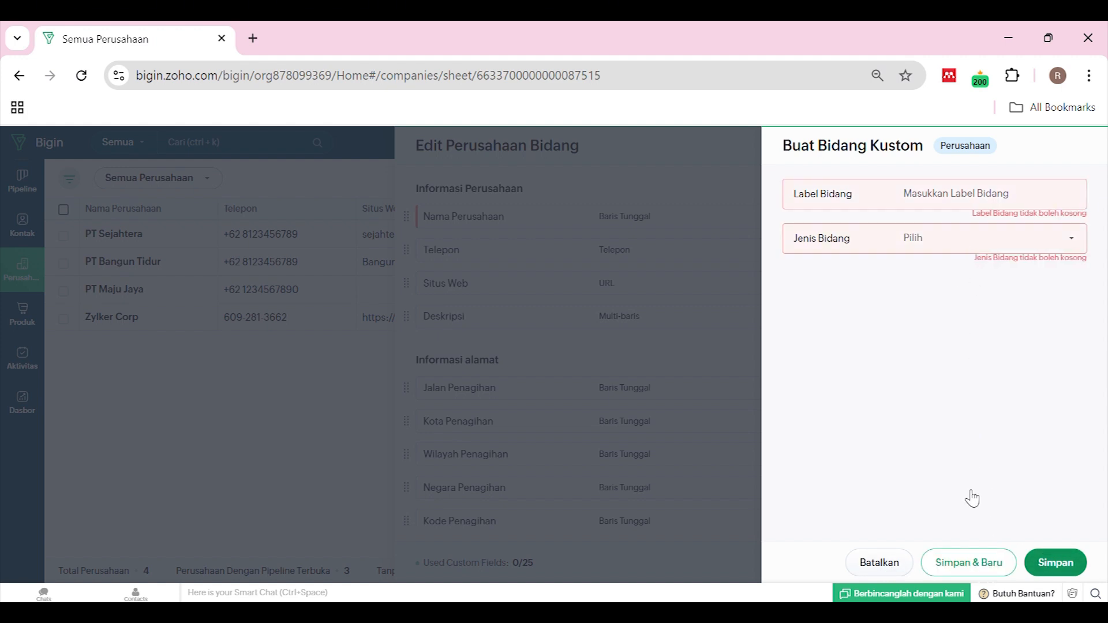
pyautogui.click(879, 563)
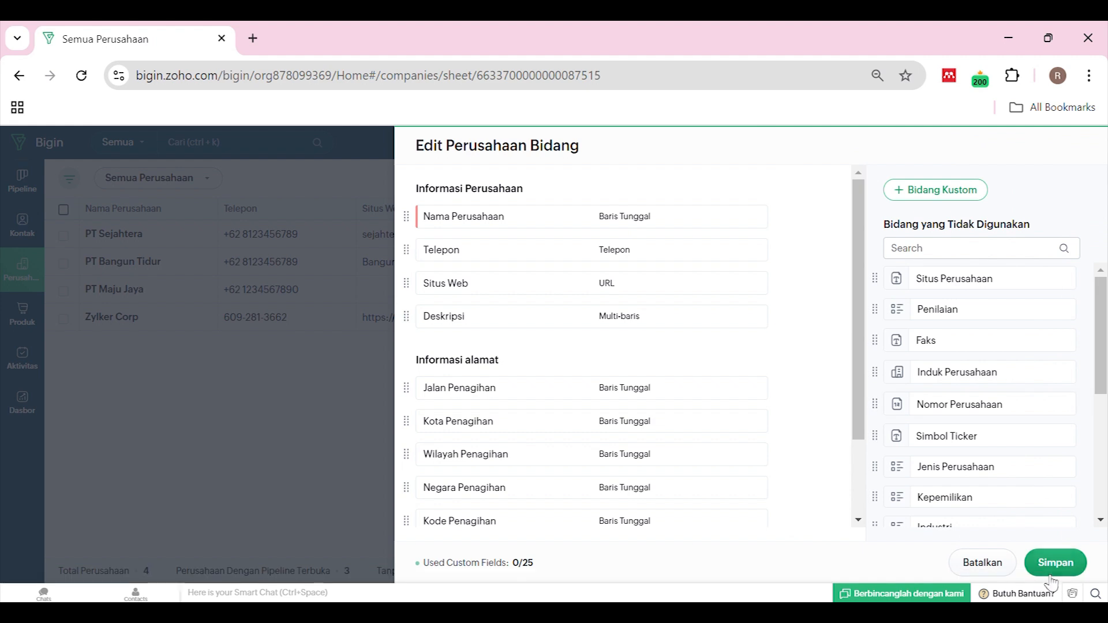
pyautogui.click(1051, 575)
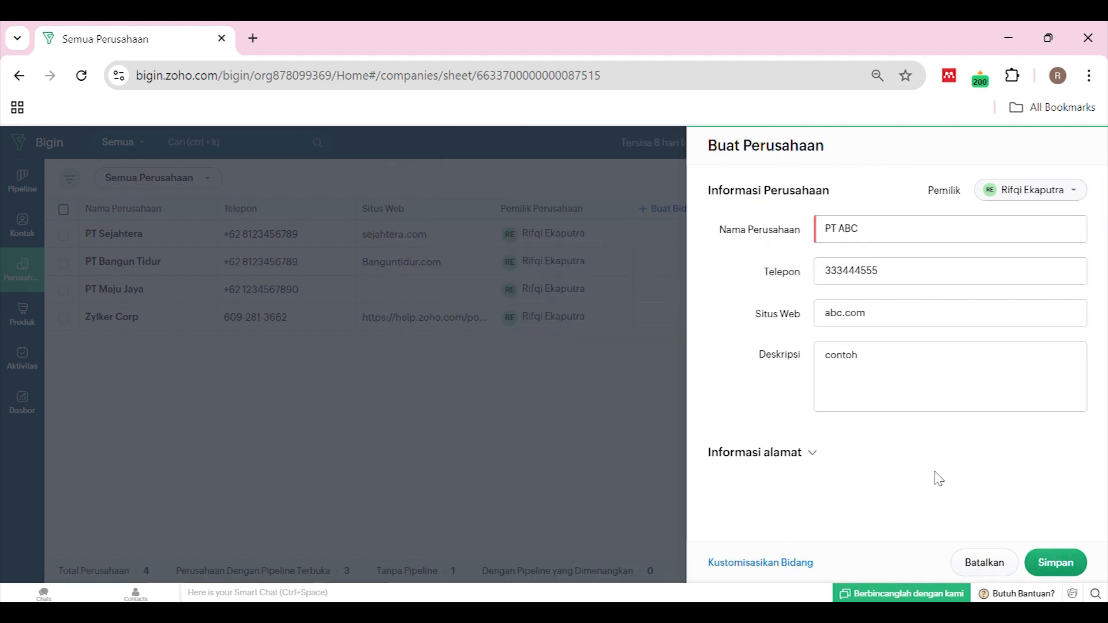
pyautogui.click(1056, 563)
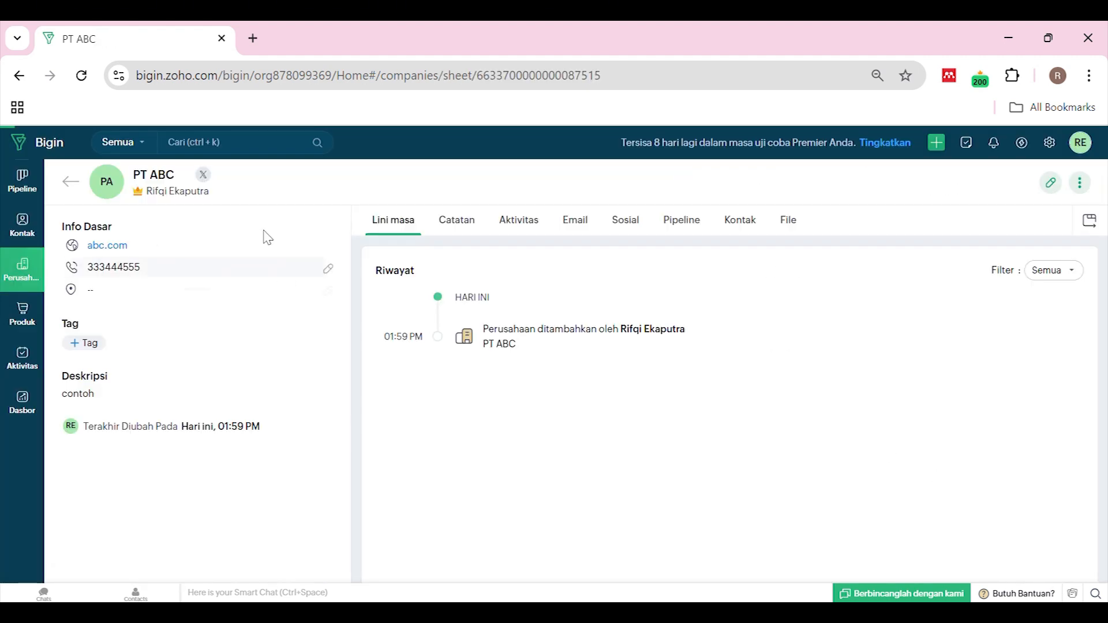
# Save company PT ABC and go to the Produk list
pyautogui.click(70, 178)
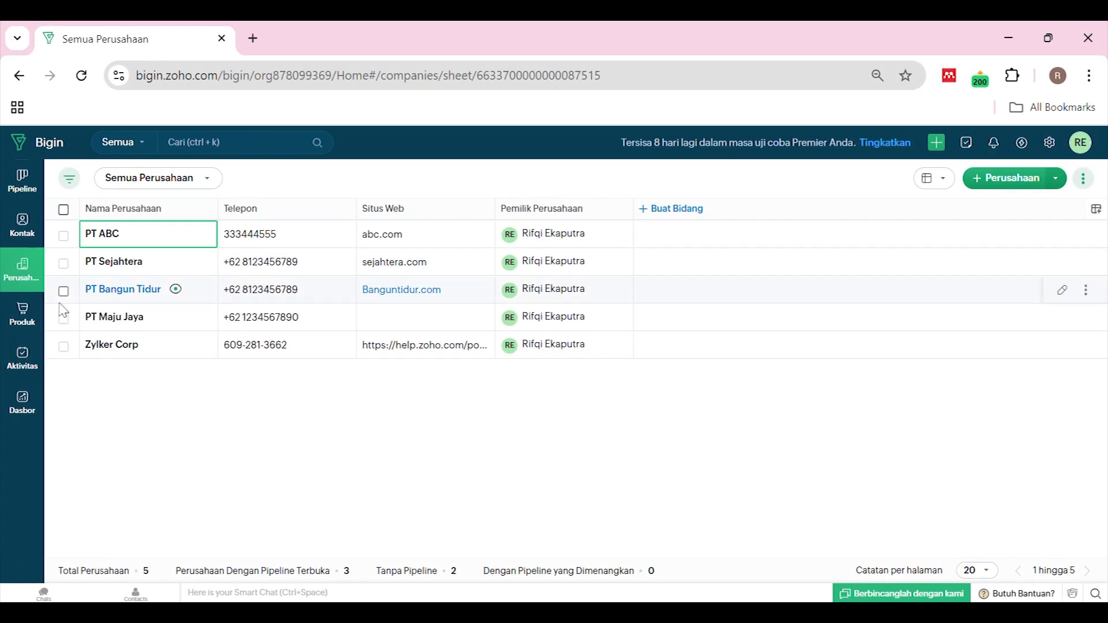
pyautogui.click(13, 315)
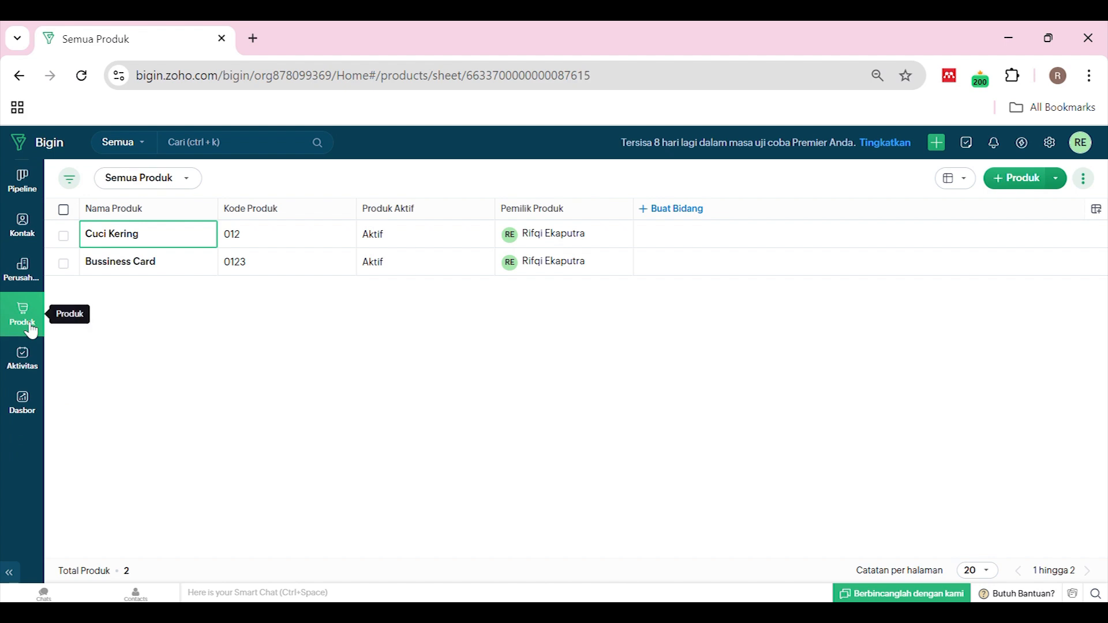
# Open a blank Buat Produk form and check the Pemilik owner choices
pyautogui.click(277, 262)
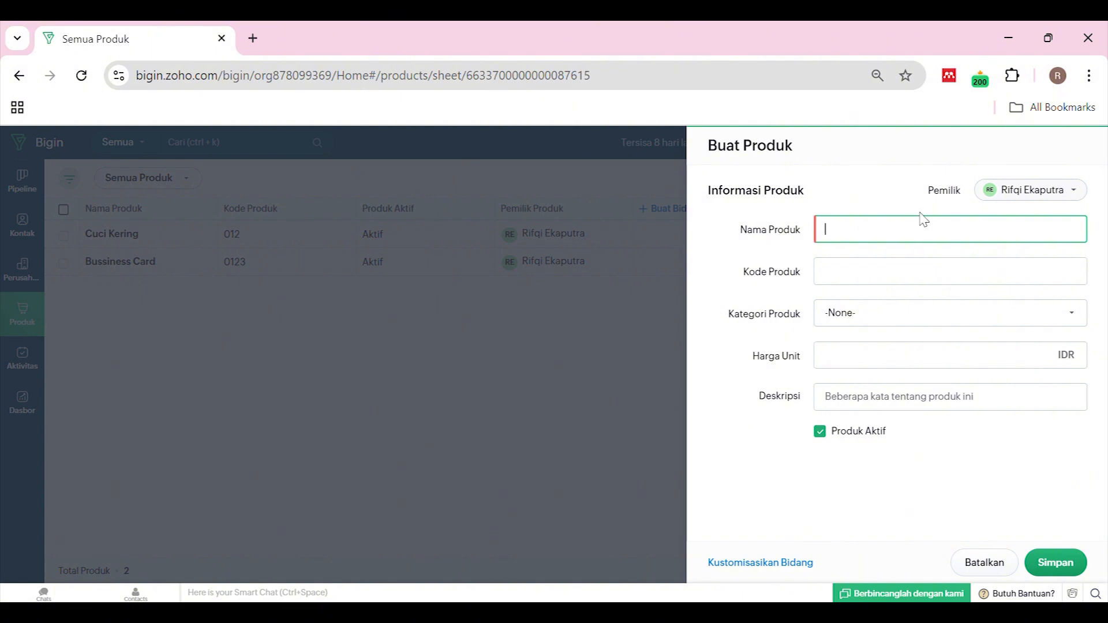
pyautogui.click(1003, 194)
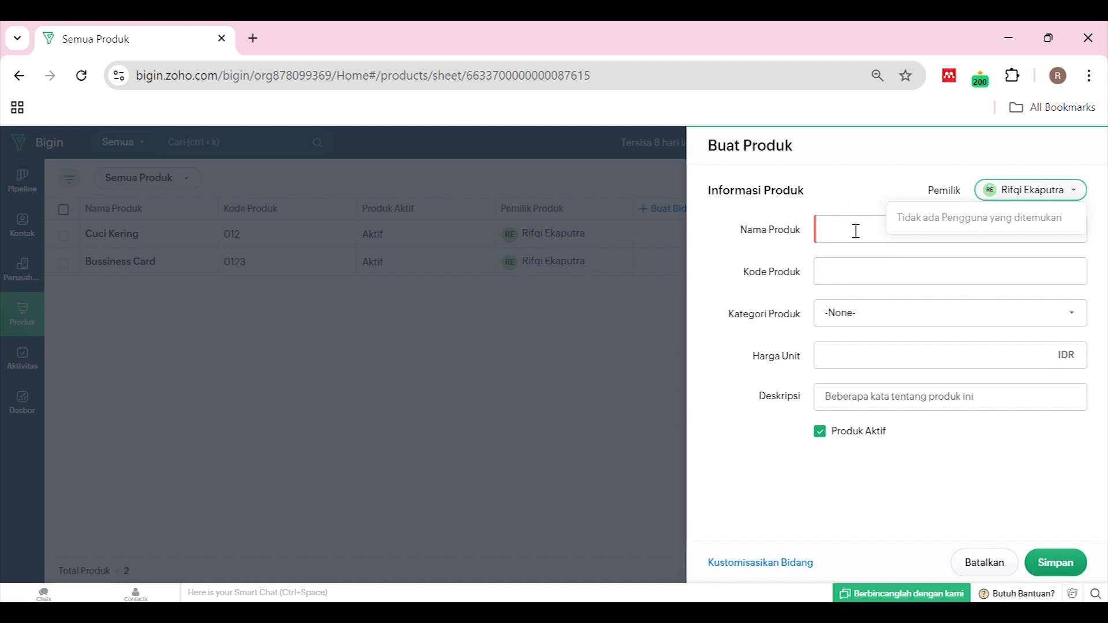
pyautogui.click(915, 183)
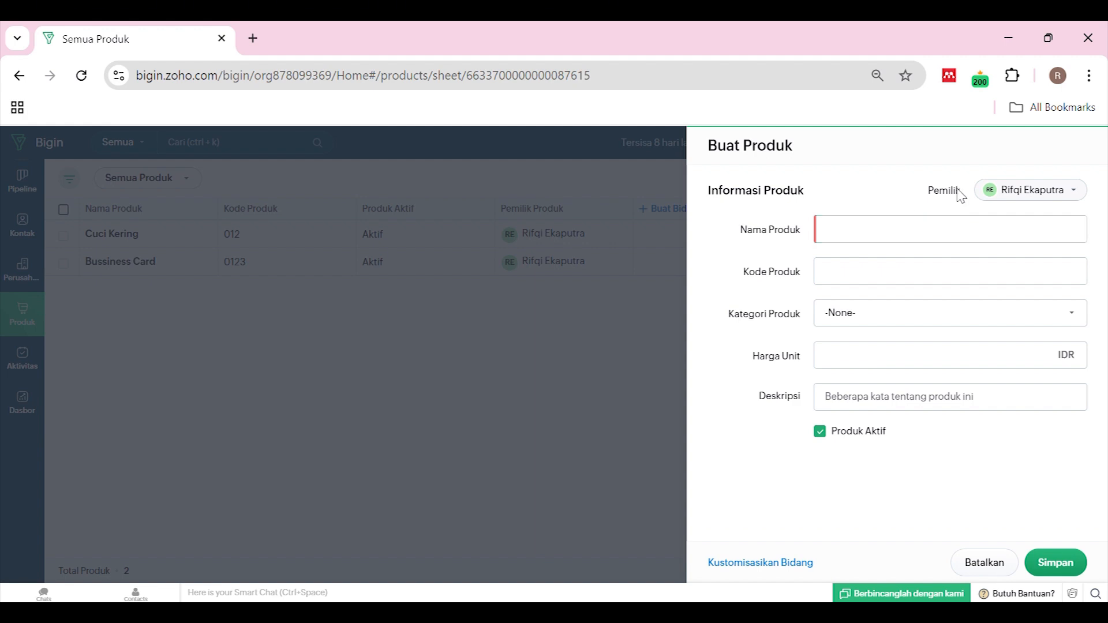
pyautogui.click(1028, 190)
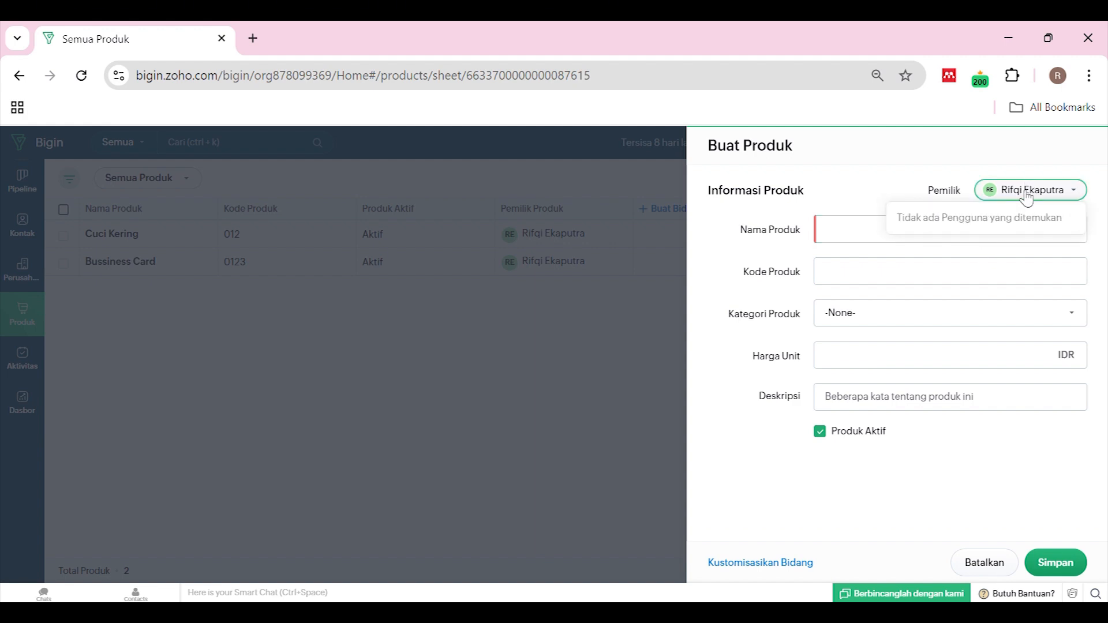
pyautogui.click(851, 238)
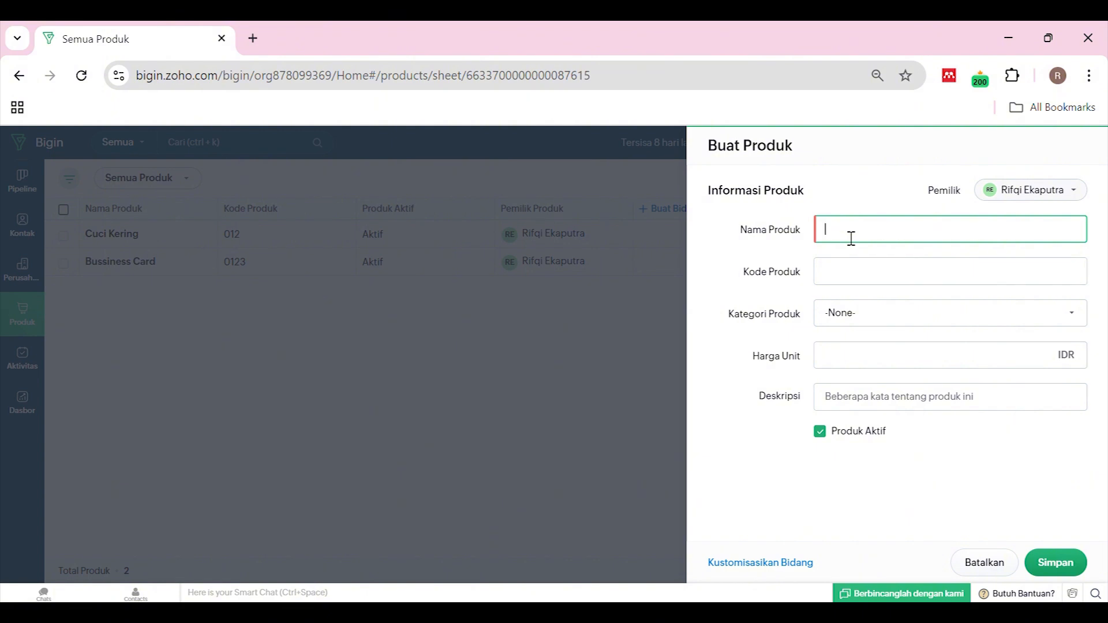
# Name the product Komputer with code K-01 in the Hardware category
pyautogui.write('Komputer')
pyautogui.click(839, 283)
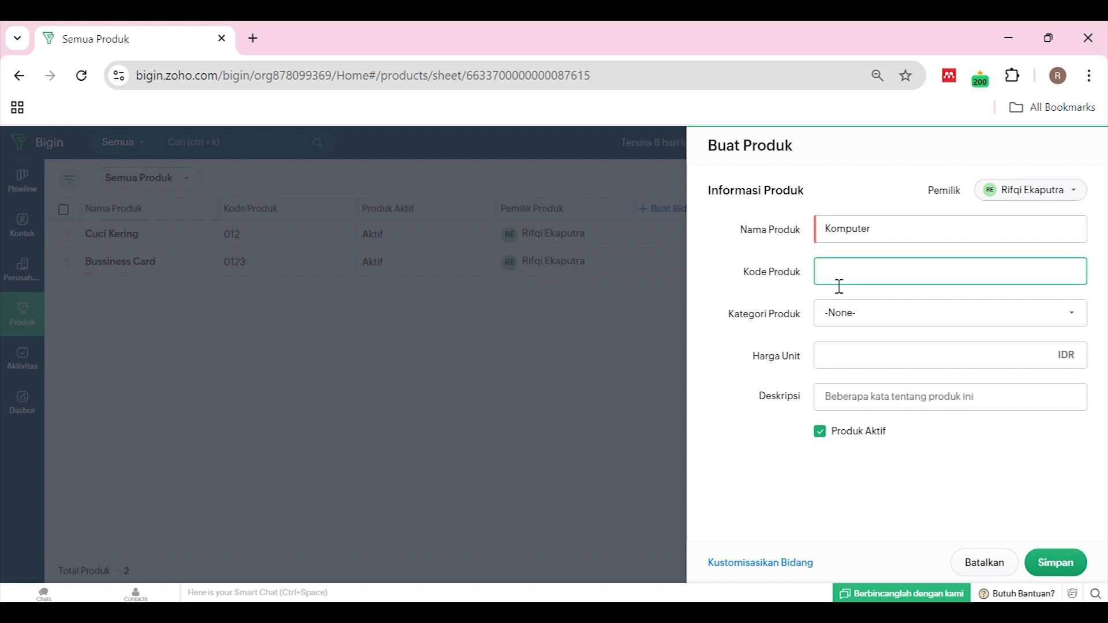
pyautogui.write('K')
pyautogui.press('BackSpace')
pyautogui.write('K-01')
pyautogui.click(865, 323)
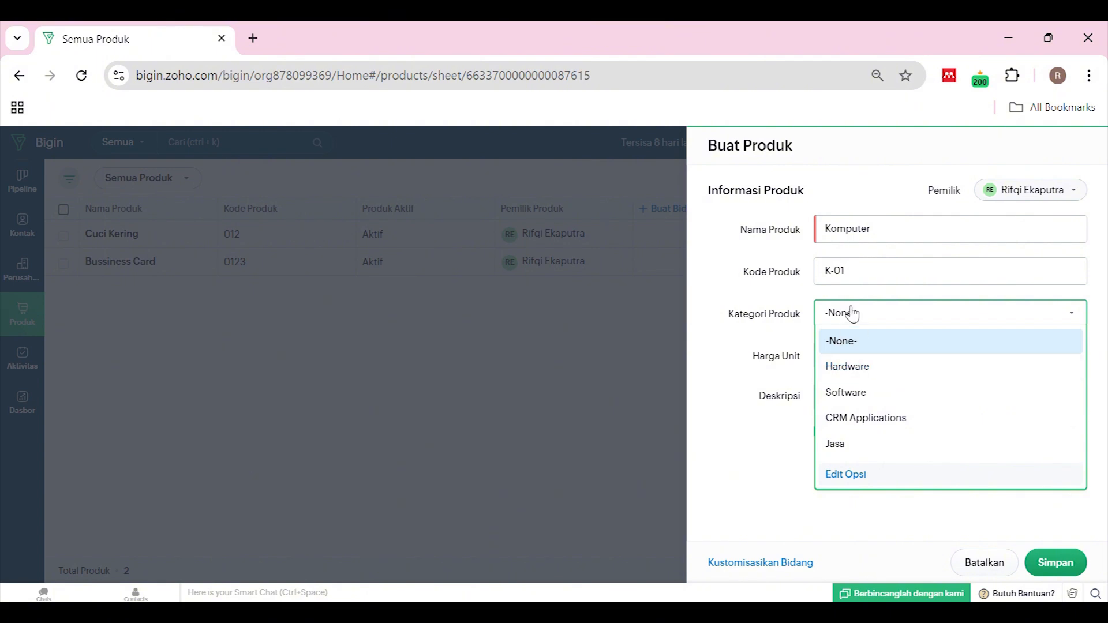
pyautogui.click(863, 359)
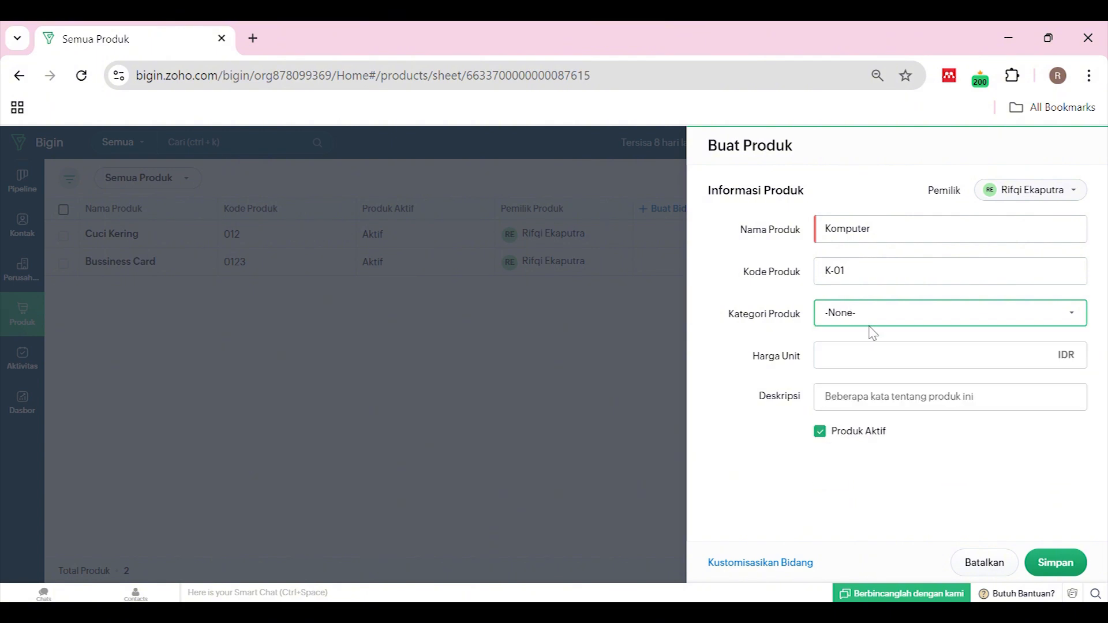
pyautogui.click(873, 321)
pyautogui.click(873, 370)
# Set unit price 25000, keep Produk Aktif ticked, and save the product
pyautogui.click(883, 363)
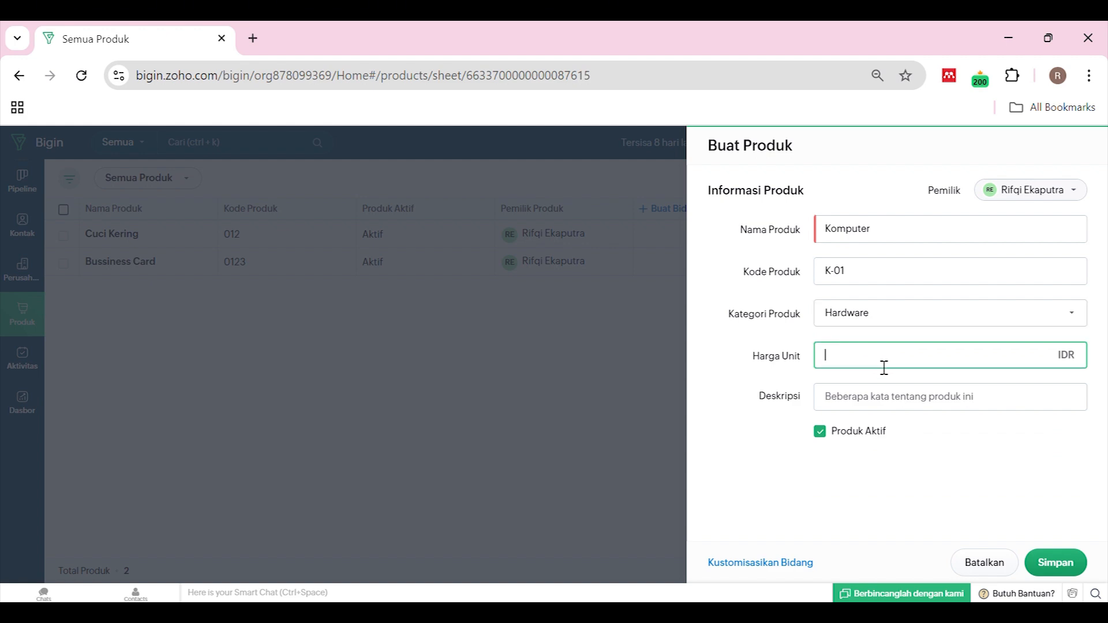
pyautogui.write('25000')
pyautogui.click(859, 398)
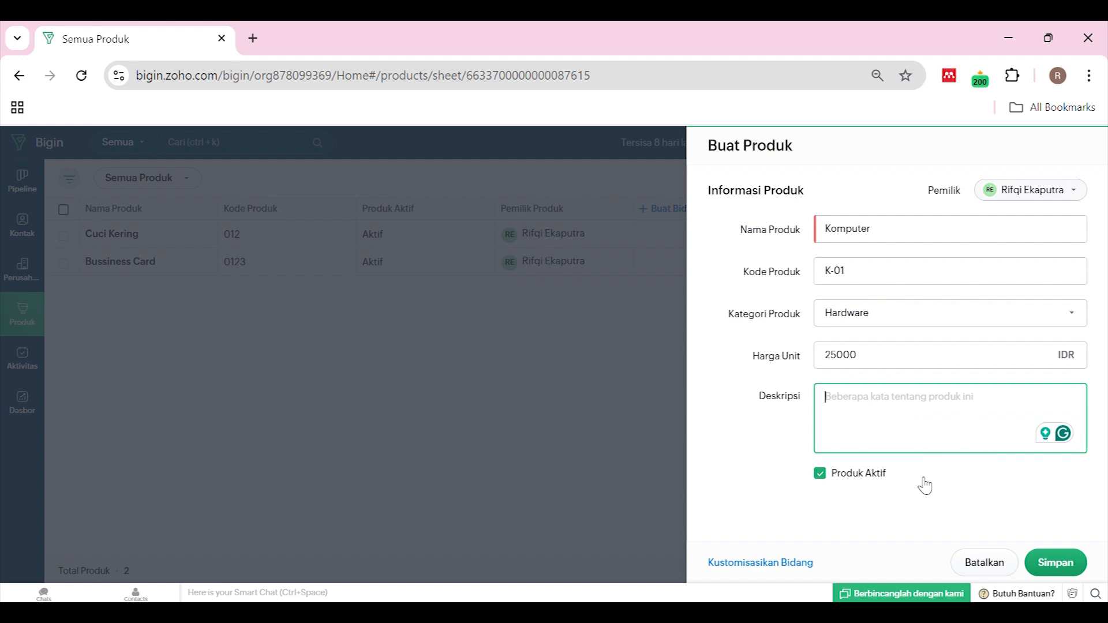
pyautogui.click(820, 474)
pyautogui.click(824, 438)
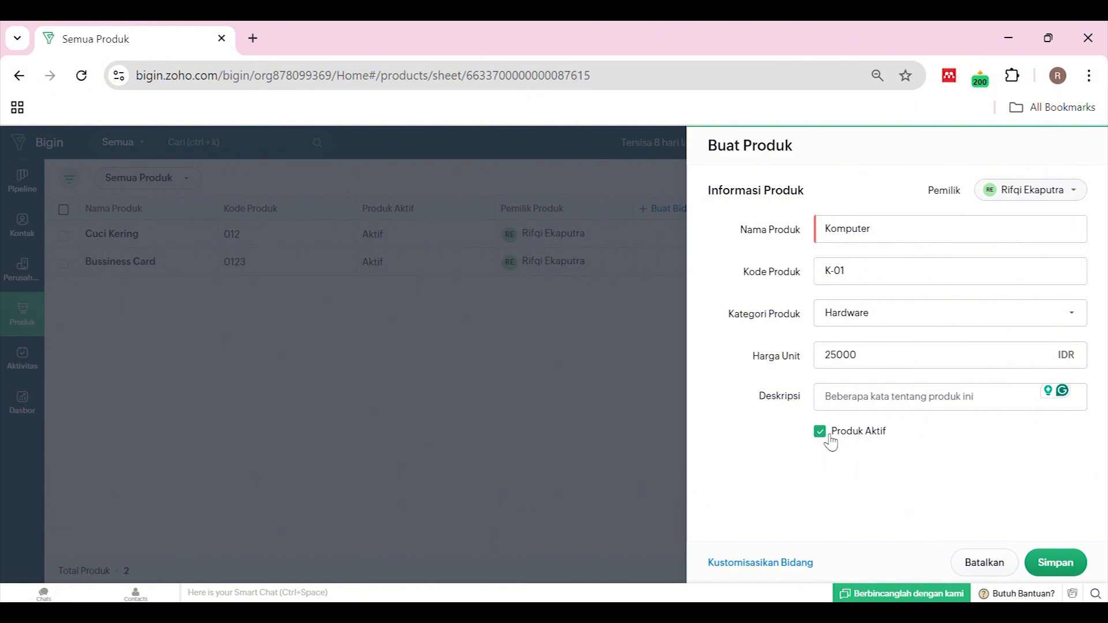
pyautogui.click(1054, 563)
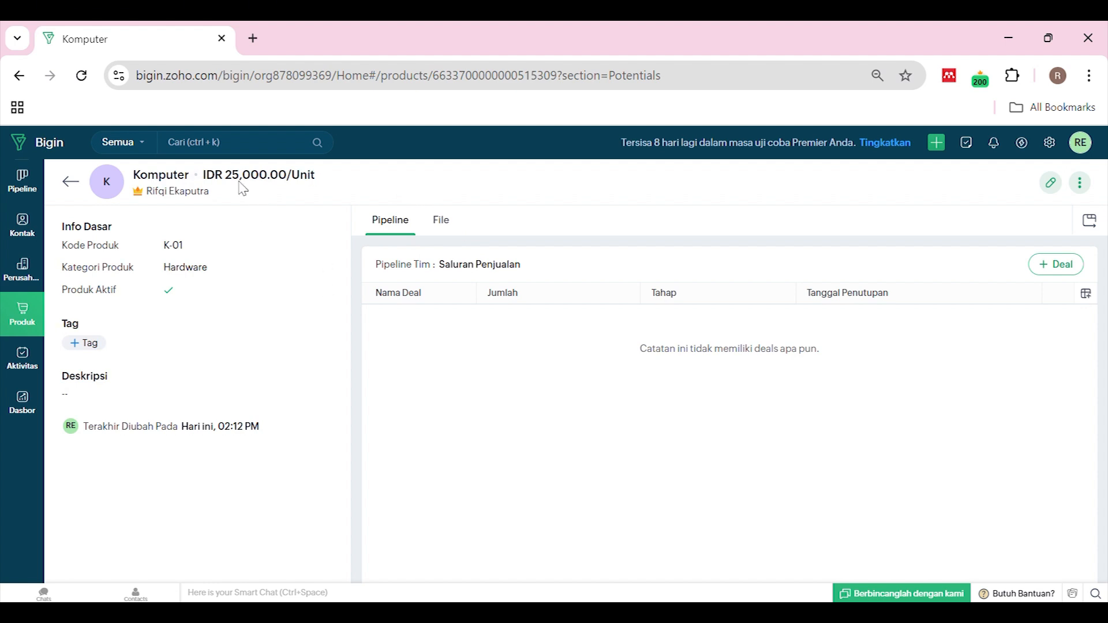
# Show Komputer's File section, which has no attachments, and start a new tag under Tag
pyautogui.click(442, 221)
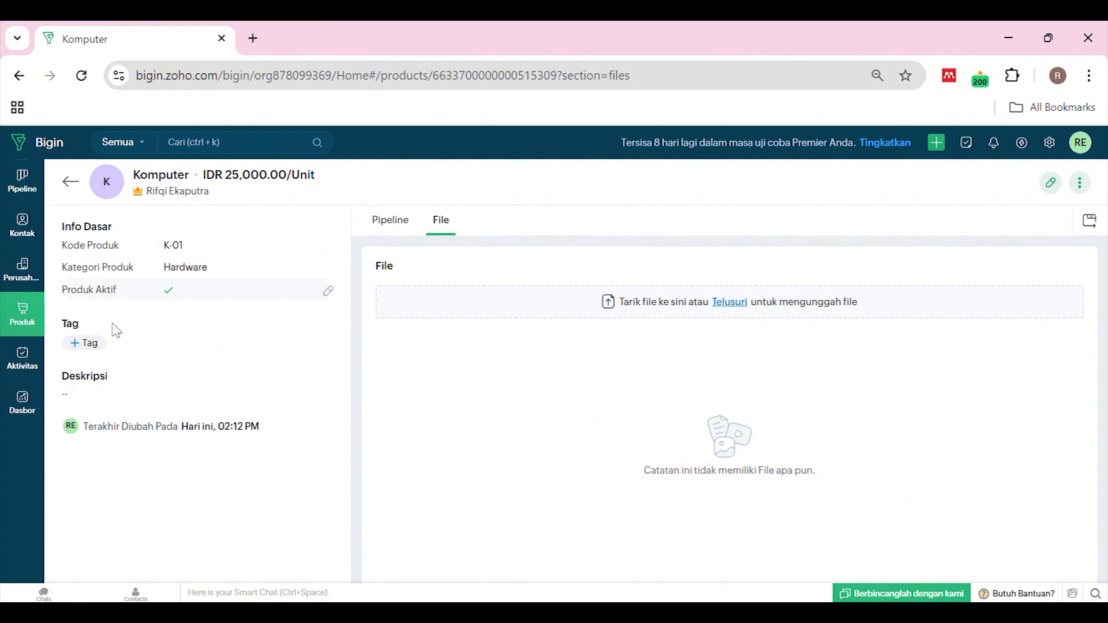
pyautogui.click(81, 345)
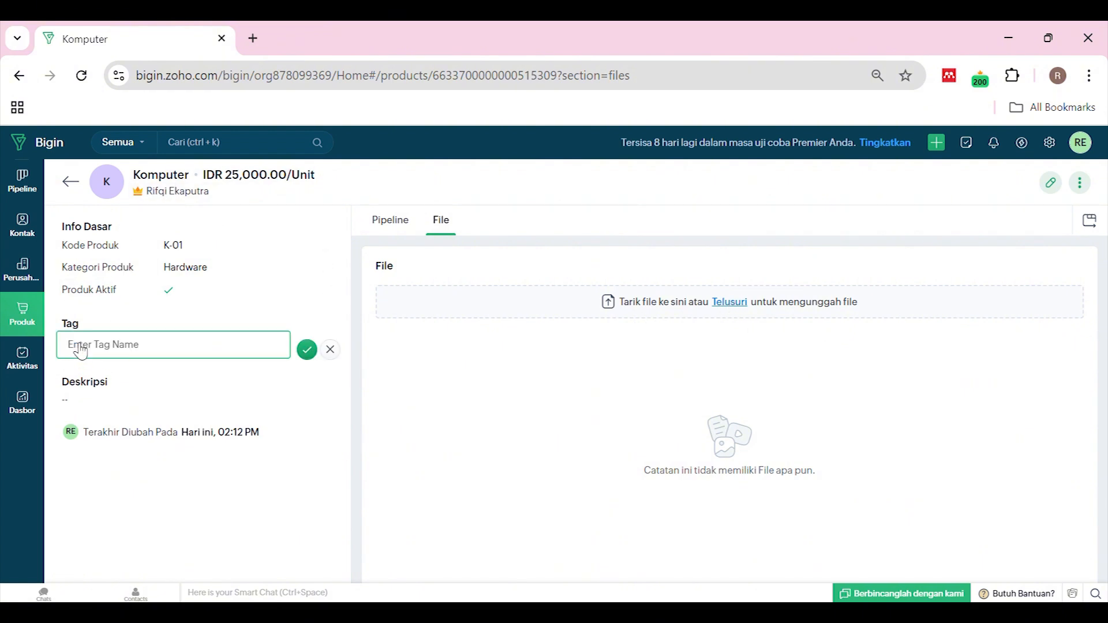
# Create and confirm the tag 'Sumsang' on Komputer, then go back to the Semua Produk list
pyautogui.click(133, 347)
pyautogui.click(134, 378)
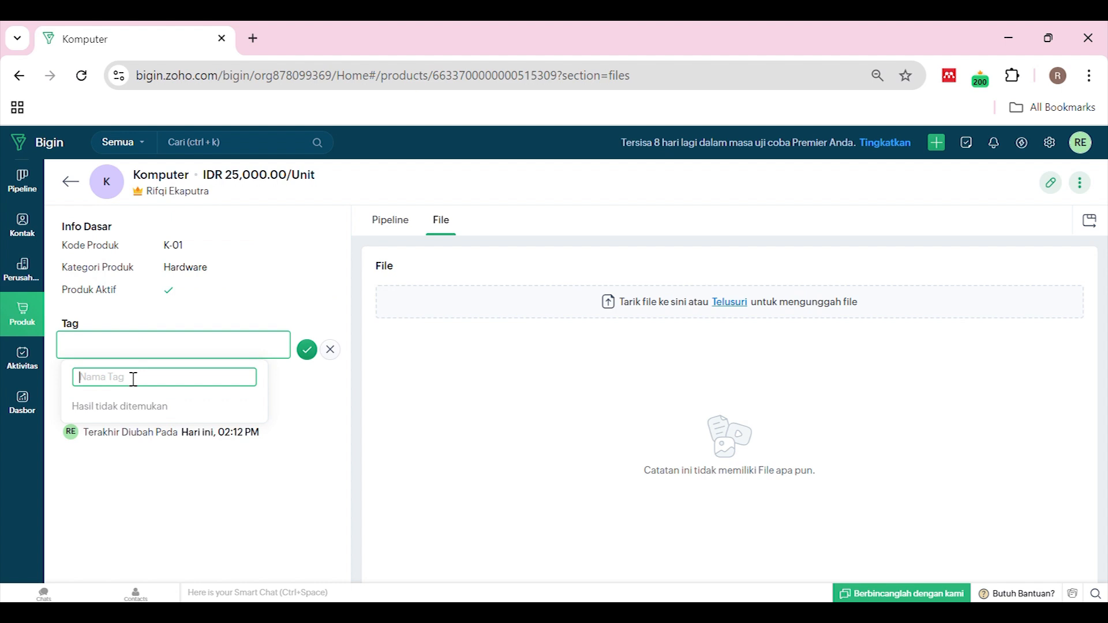
pyautogui.write('Sumsan')
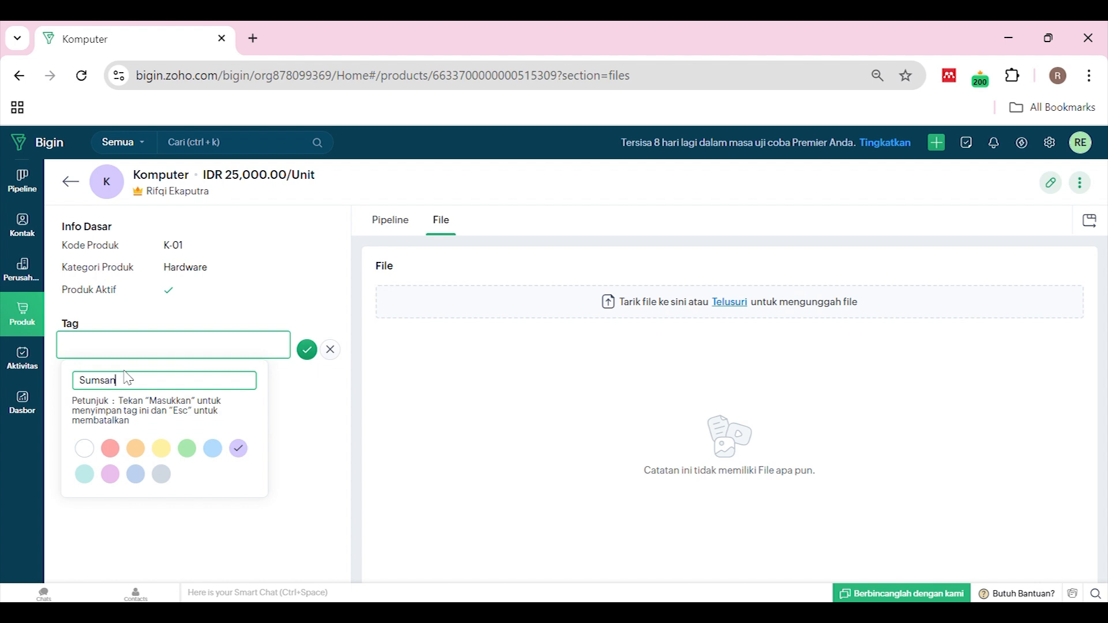
pyautogui.write('g')
pyautogui.press('Return')
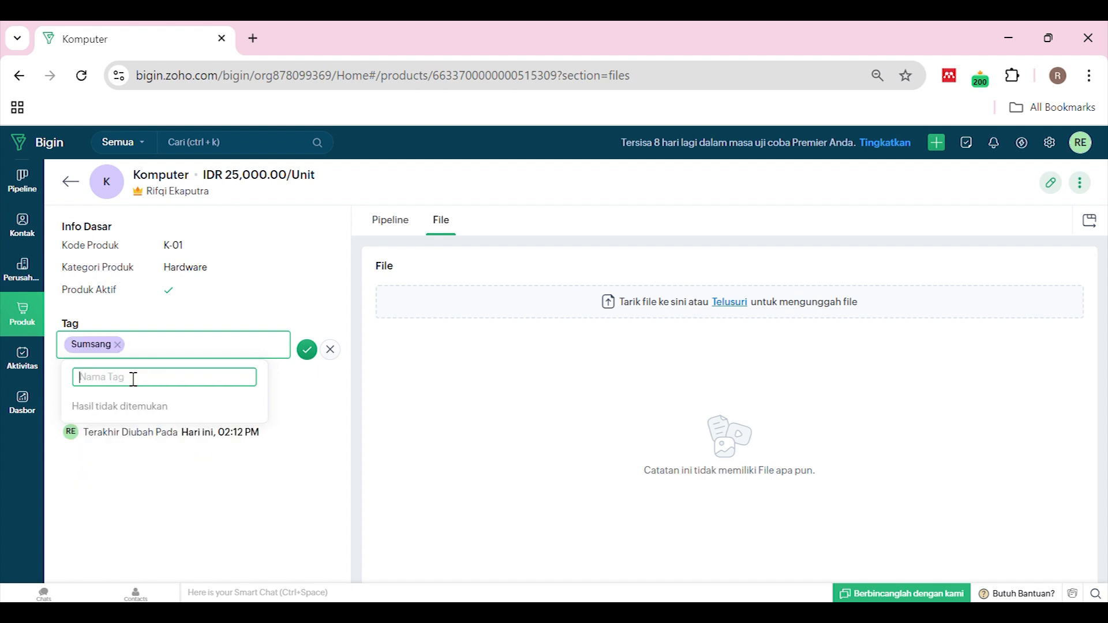
pyautogui.click(307, 351)
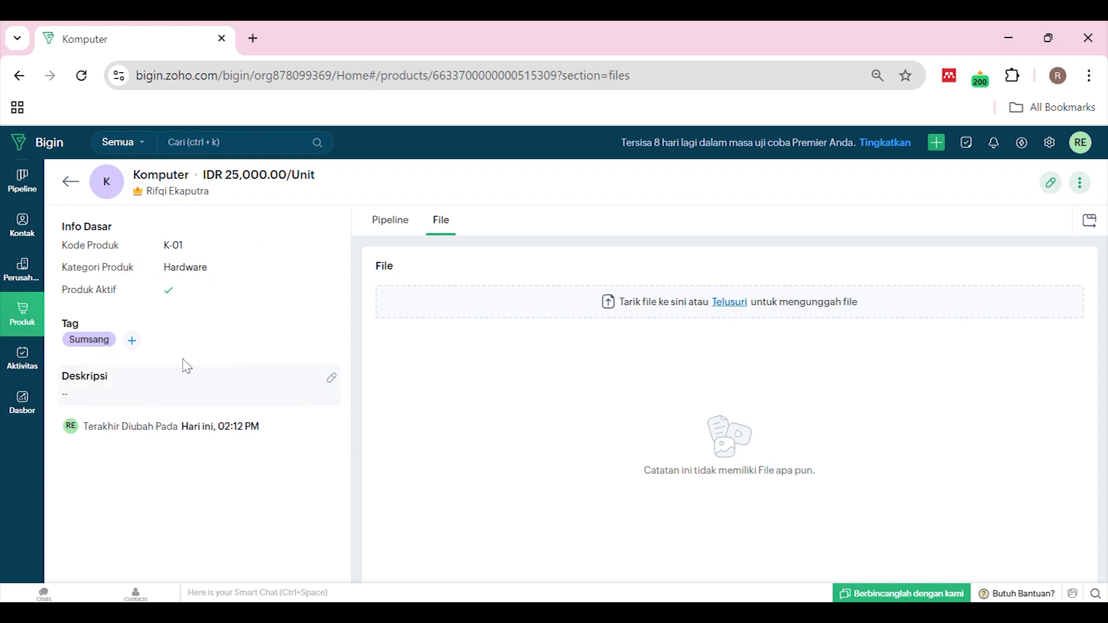
pyautogui.click(70, 182)
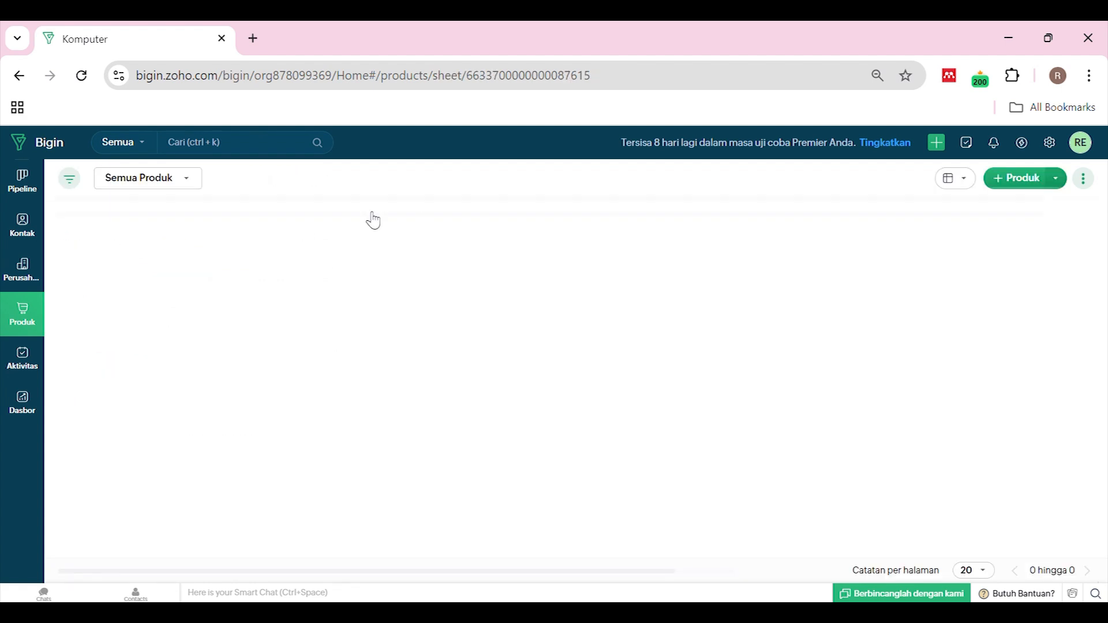
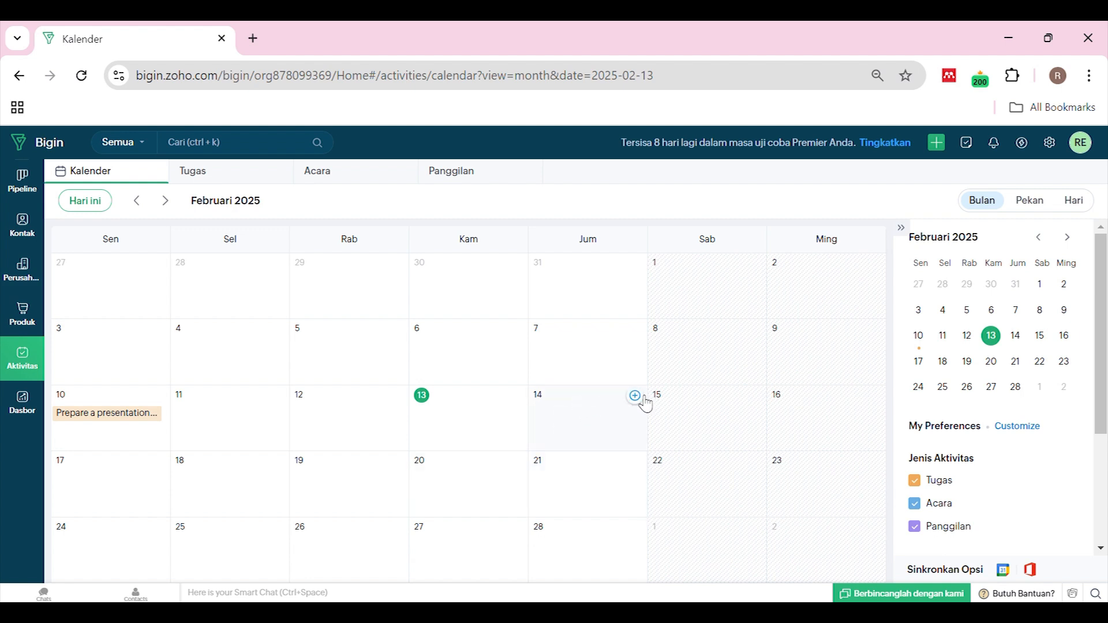
# Start a 14 February task 'Meniapkan Invoice untuk PT. ABC' with due date 02/14/2025
pyautogui.click(638, 396)
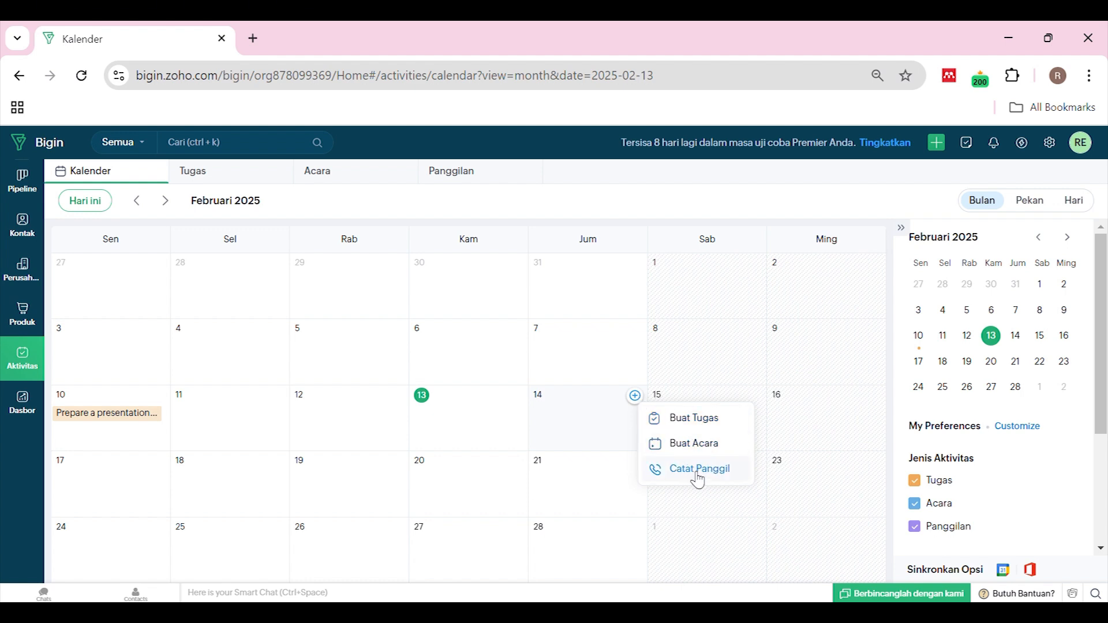
pyautogui.click(703, 419)
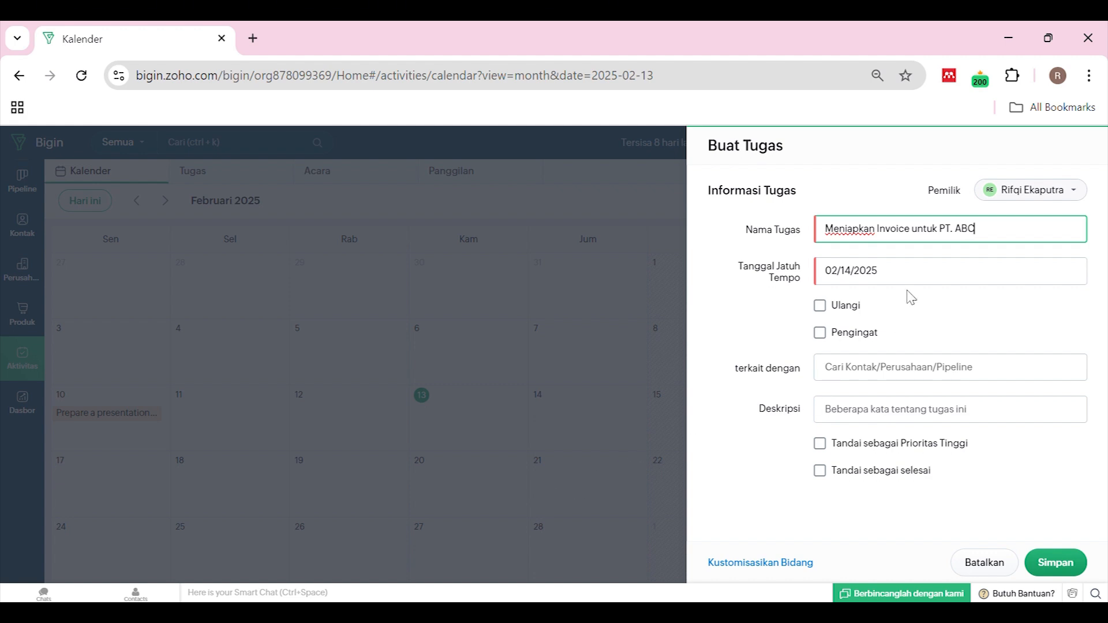
pyautogui.click(941, 282)
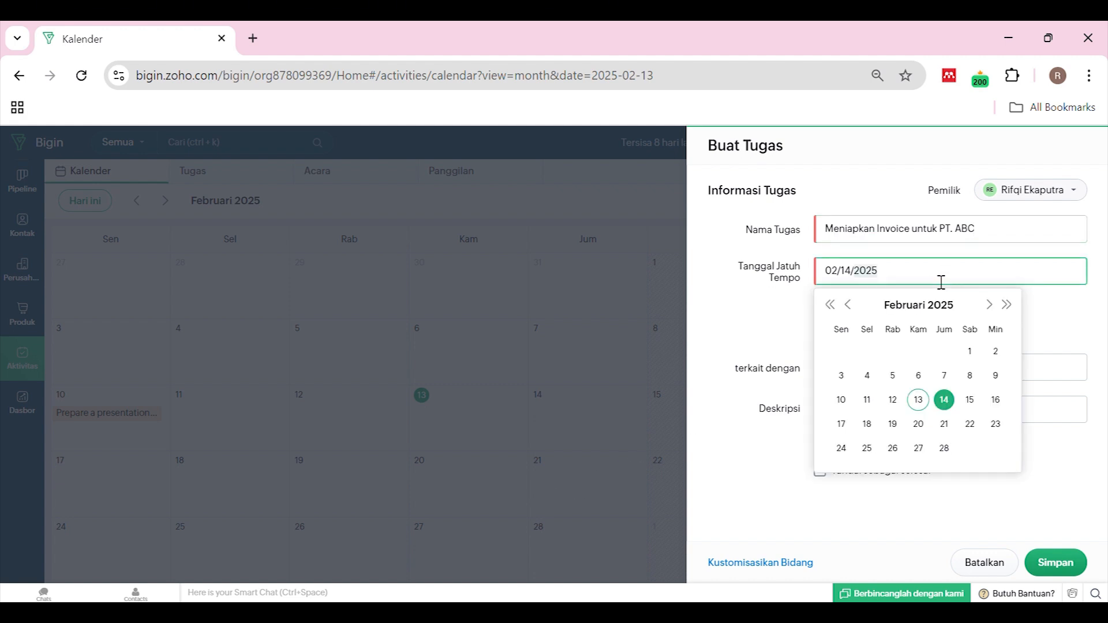
pyautogui.click(959, 402)
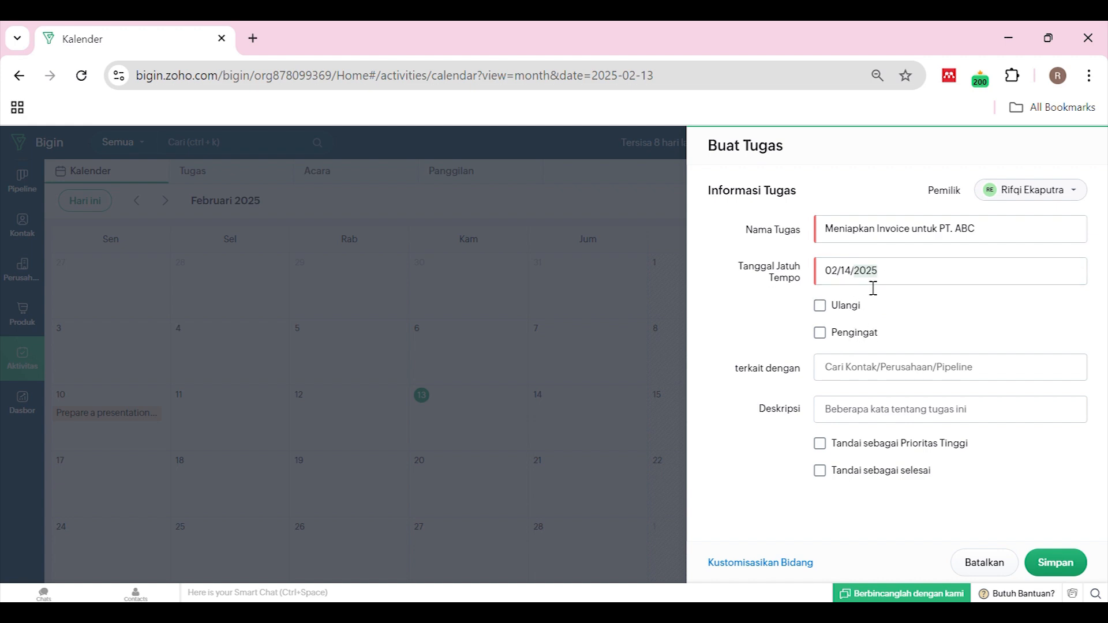
# Link the invoice task to the company PT ABC
pyautogui.click(846, 368)
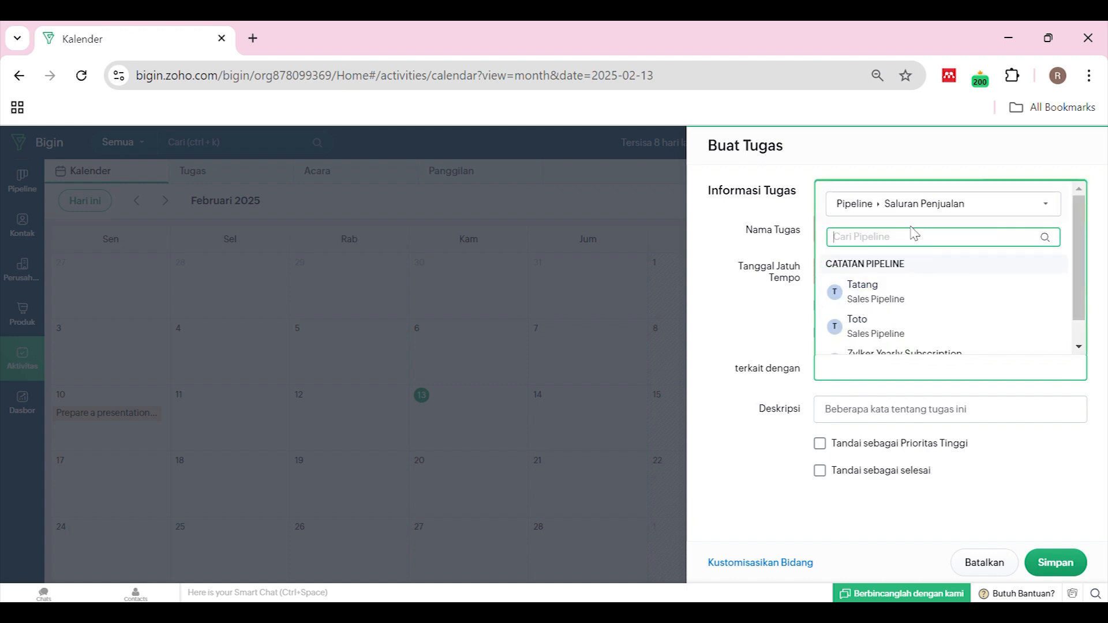
pyautogui.click(960, 204)
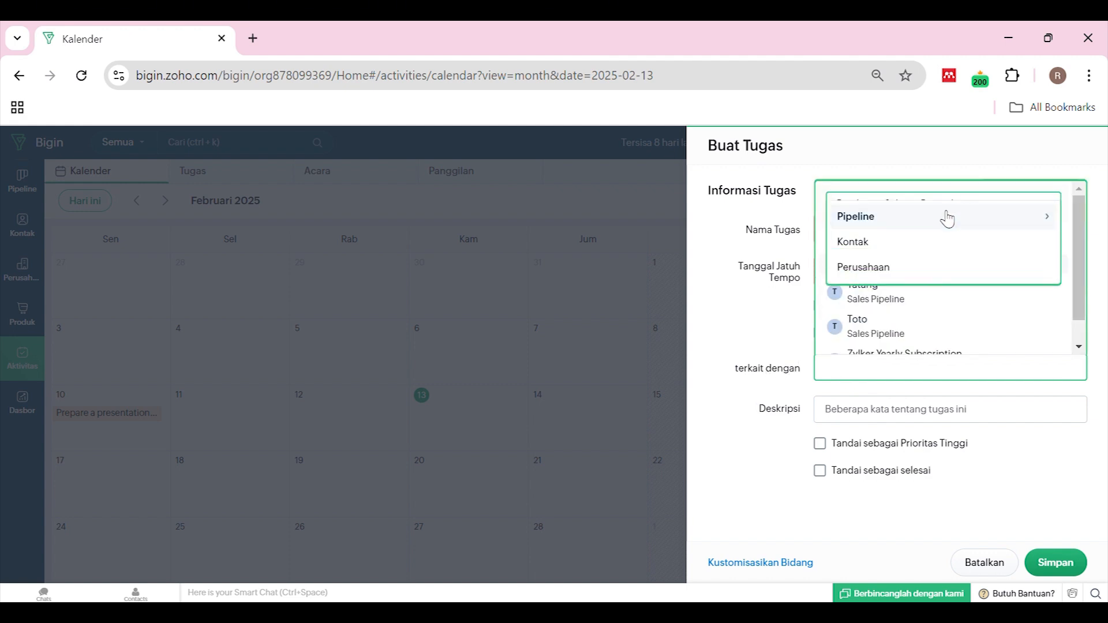
pyautogui.click(905, 269)
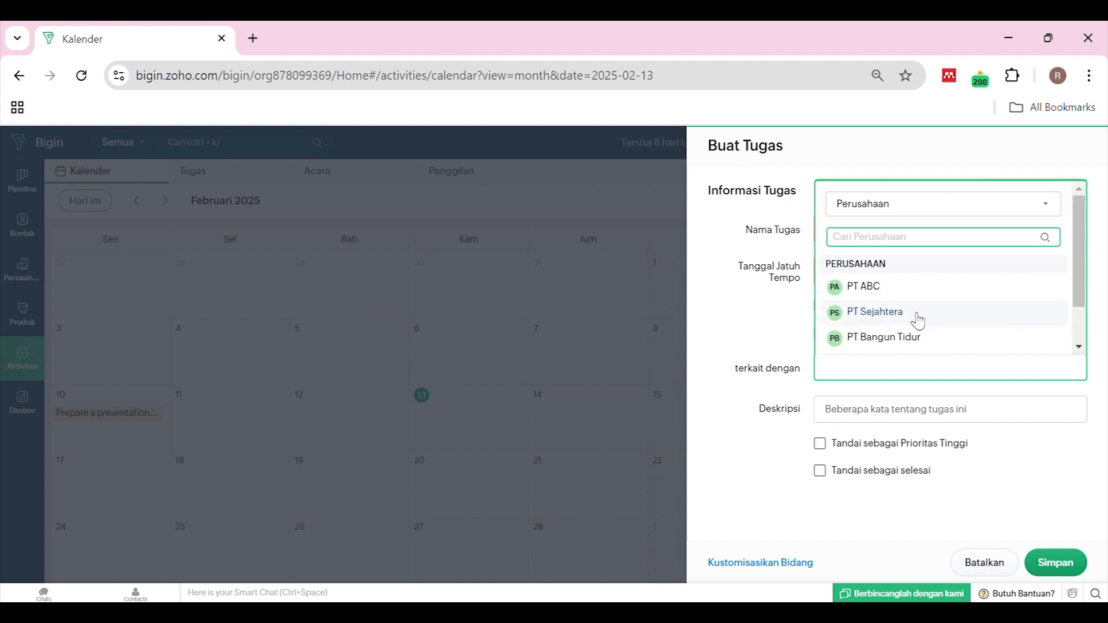
pyautogui.click(911, 288)
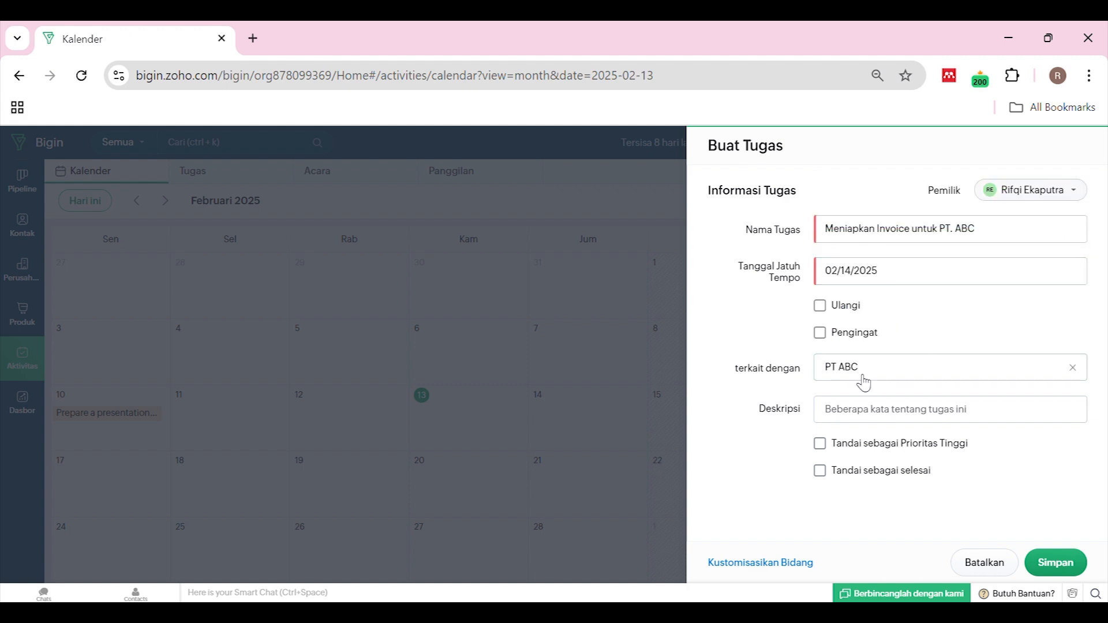
# Mark the task completed, with no description or high priority, and save it
pyautogui.click(872, 417)
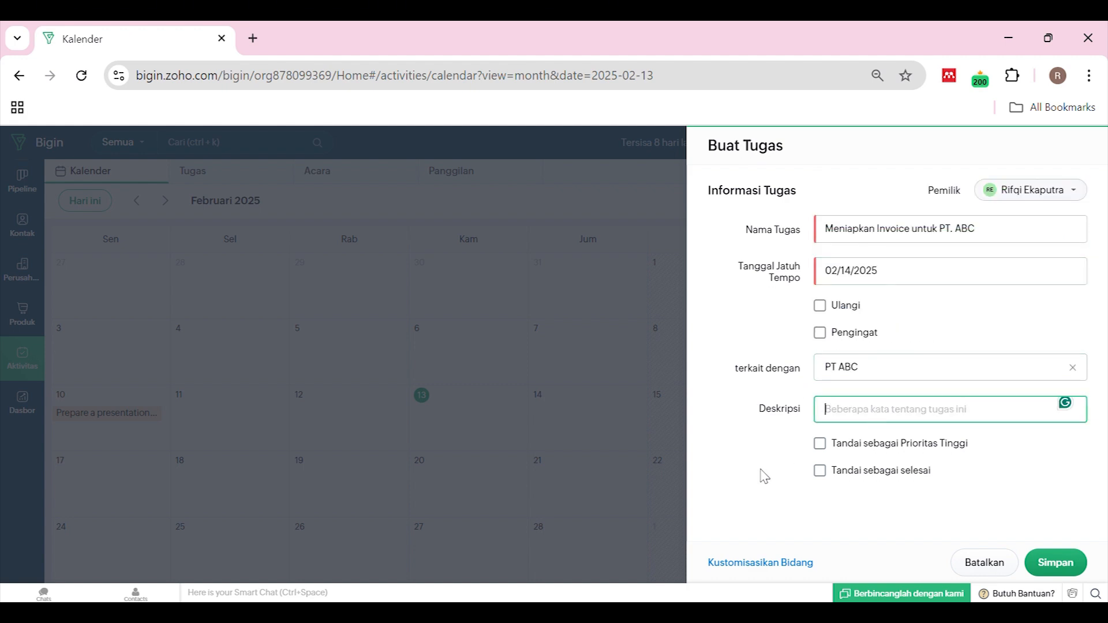
pyautogui.click(753, 441)
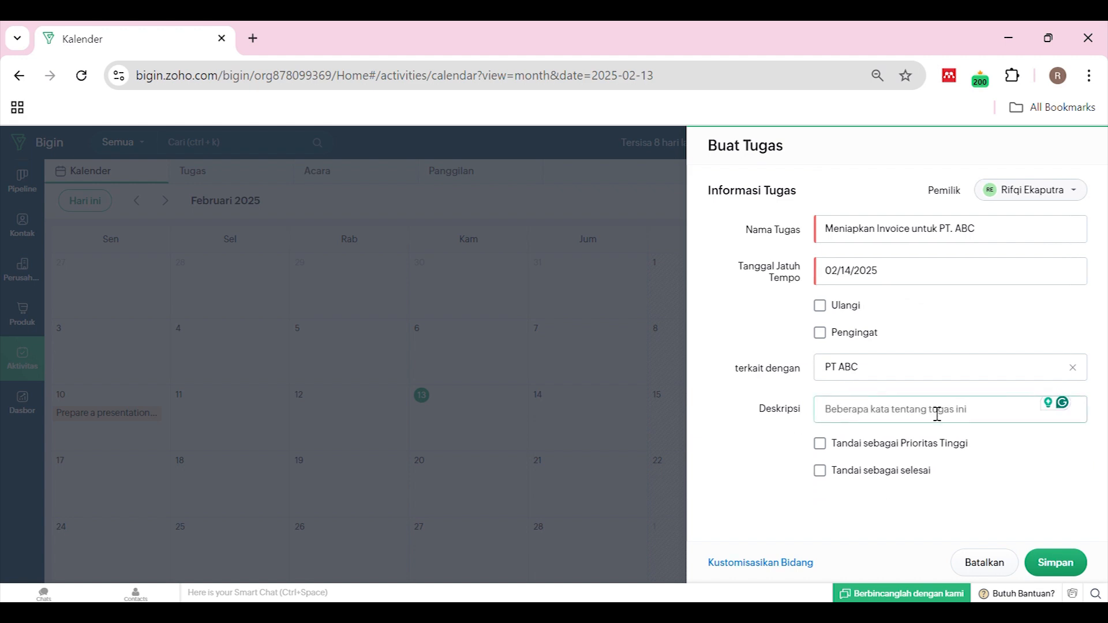
pyautogui.click(847, 447)
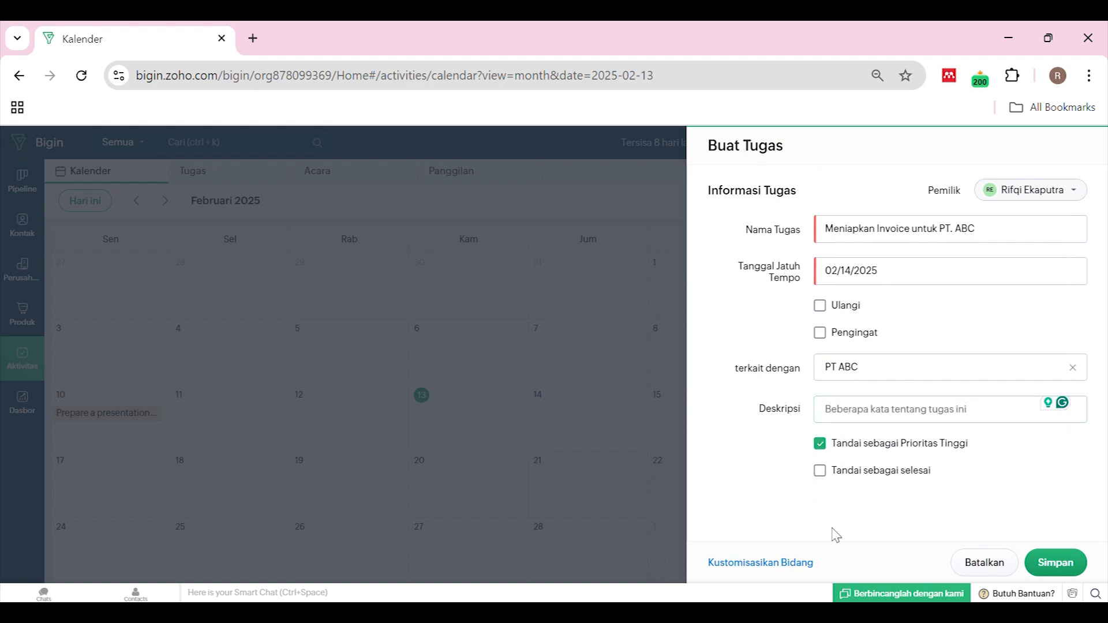
pyautogui.click(829, 482)
pyautogui.click(826, 448)
pyautogui.click(822, 474)
pyautogui.click(822, 476)
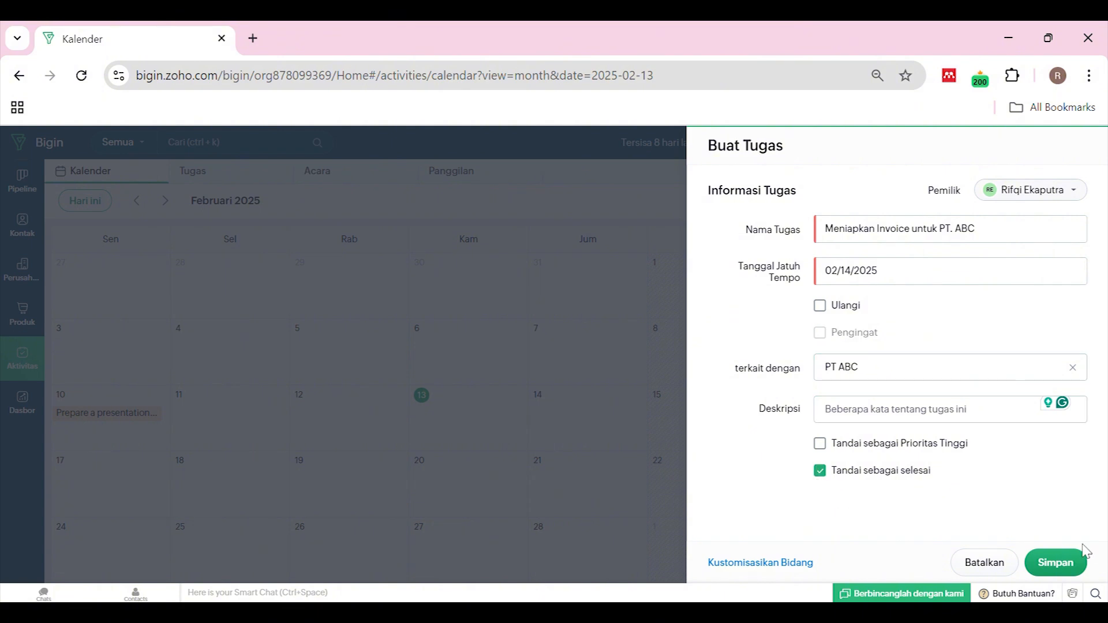
pyautogui.click(1060, 564)
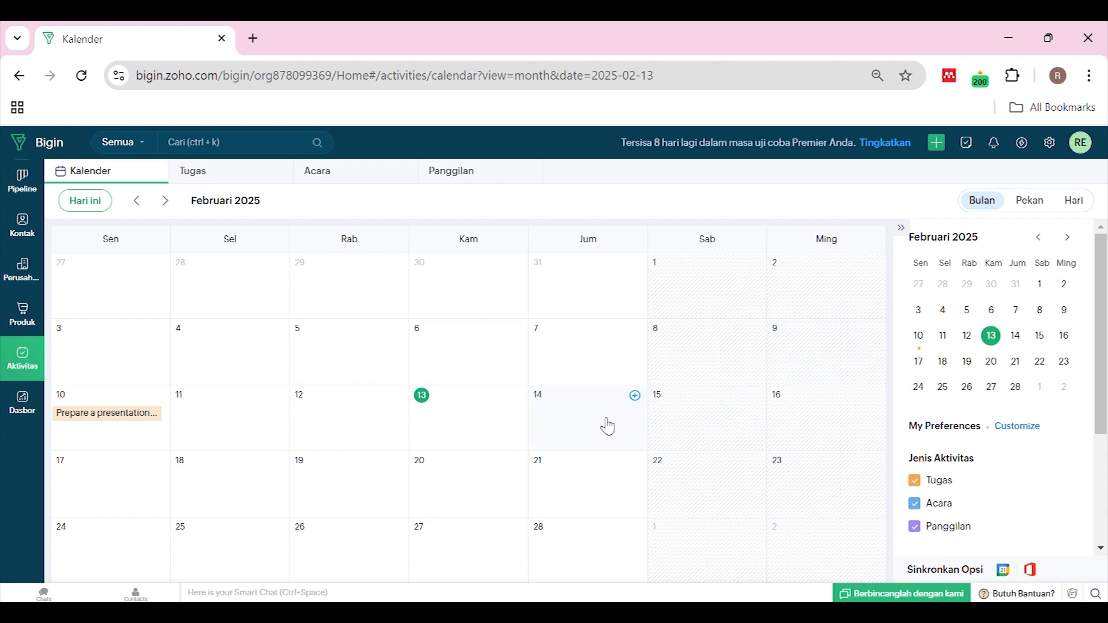
# Start a 14 February event and title it 'Pergi Pameran'
pyautogui.click(636, 396)
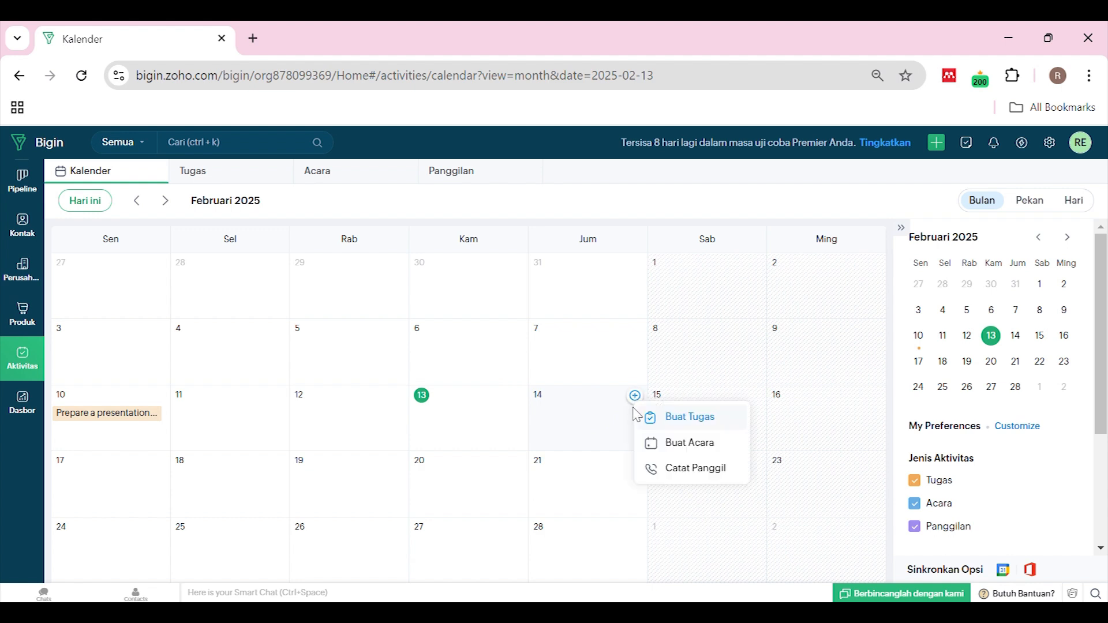
pyautogui.click(695, 454)
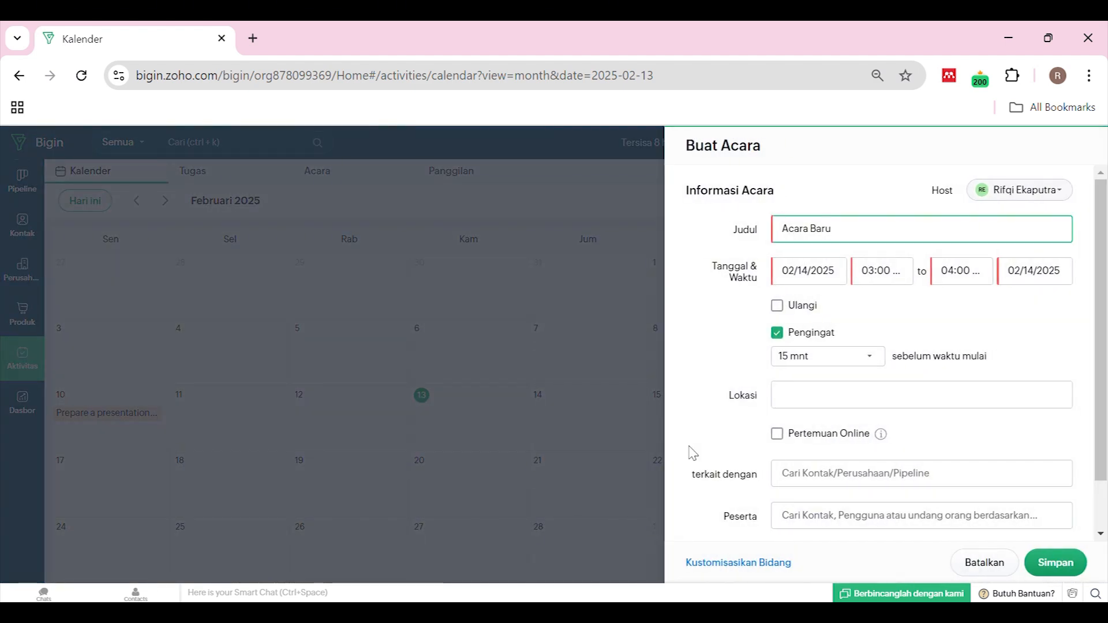
pyautogui.tripleClick(843, 241)
pyautogui.write('Pergi Pameran')
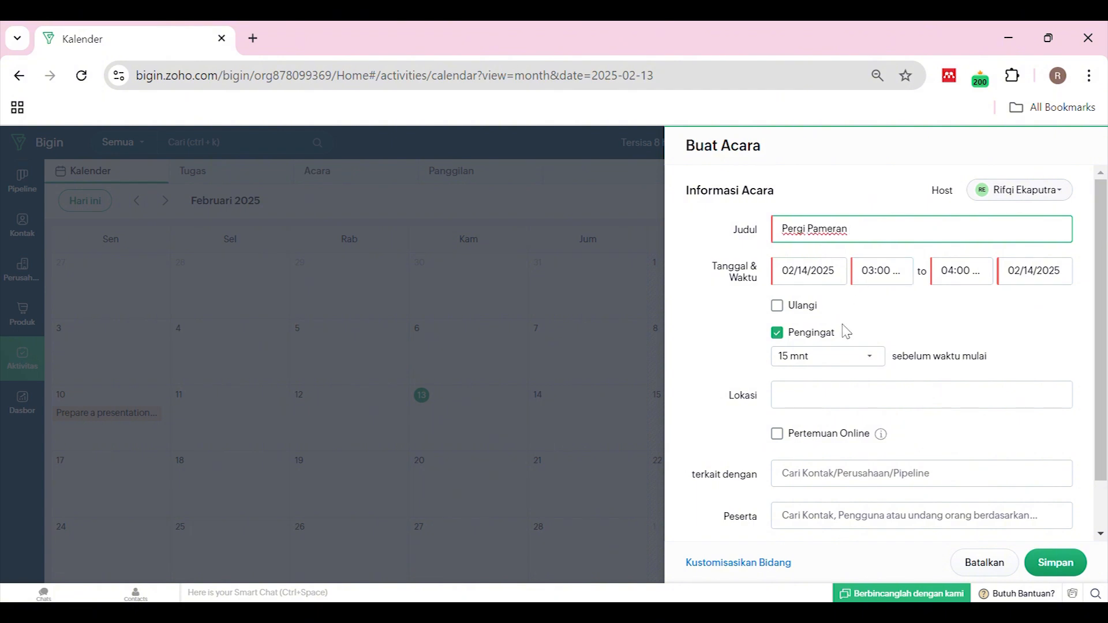
# Keep the event time at 03:00 to 04:00 PM
pyautogui.click(908, 286)
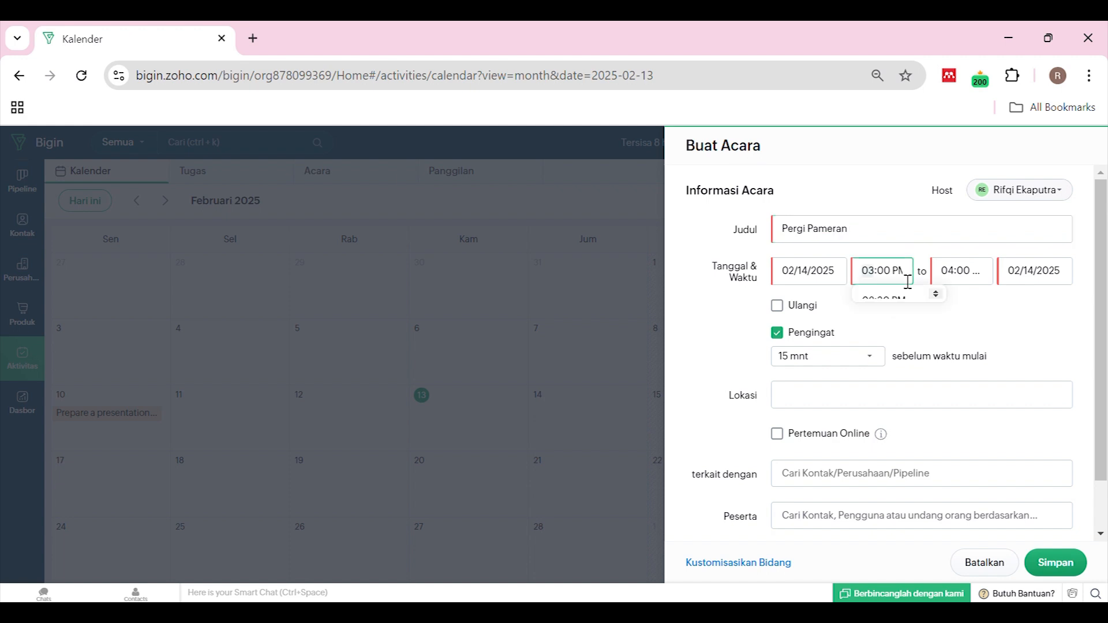
pyautogui.click(904, 334)
pyautogui.click(964, 271)
pyautogui.click(982, 327)
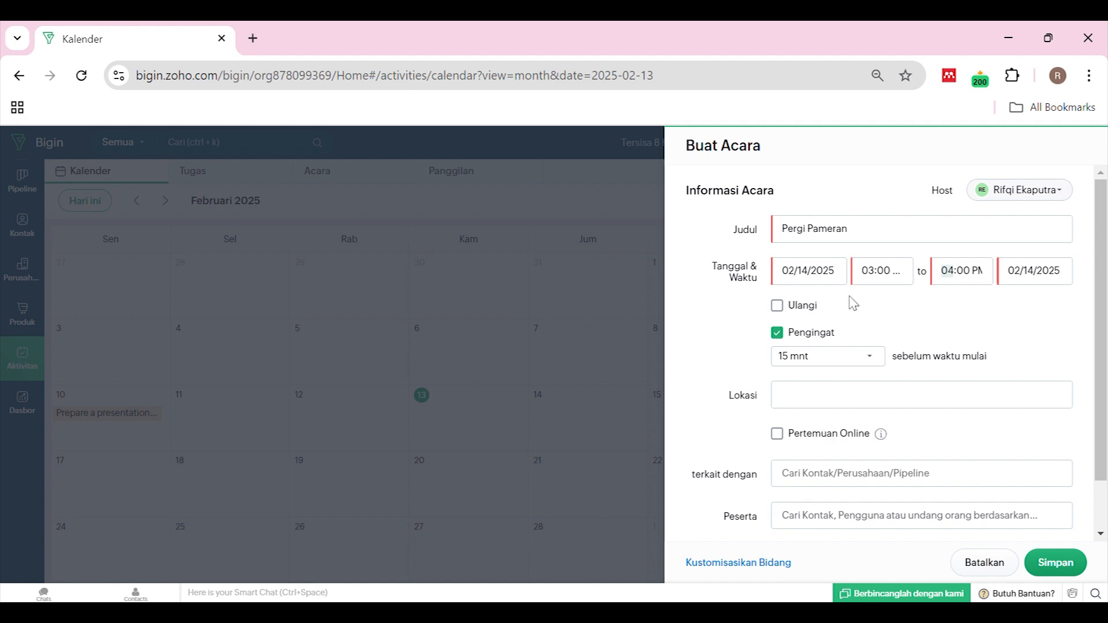
# Set the event reminder to 2 hours before the start
pyautogui.click(835, 360)
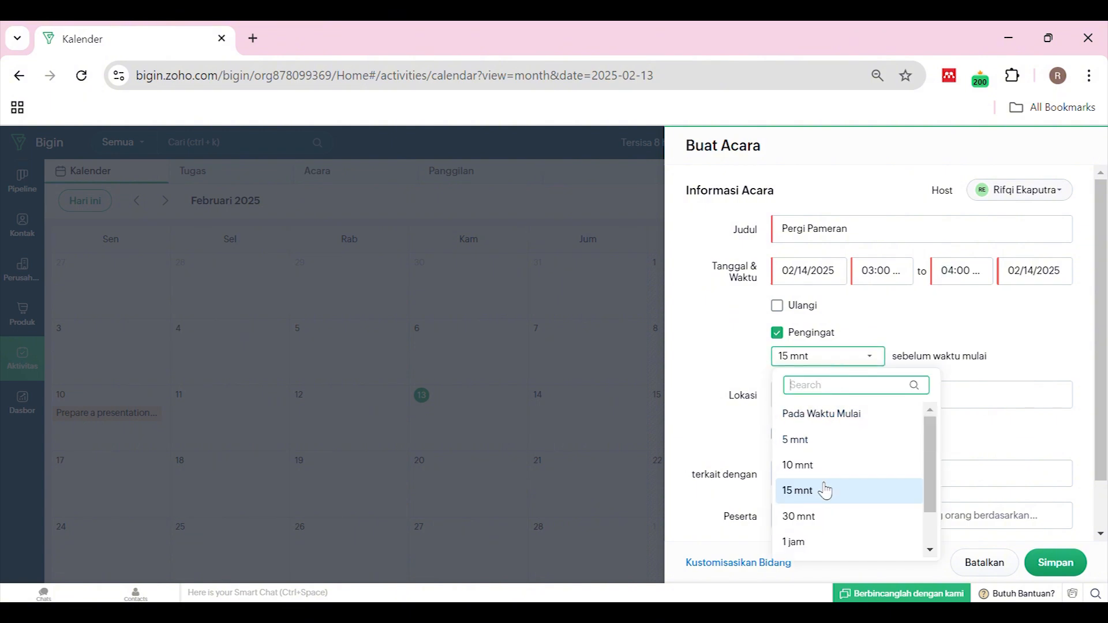
pyautogui.scroll(-1, 830, 502)
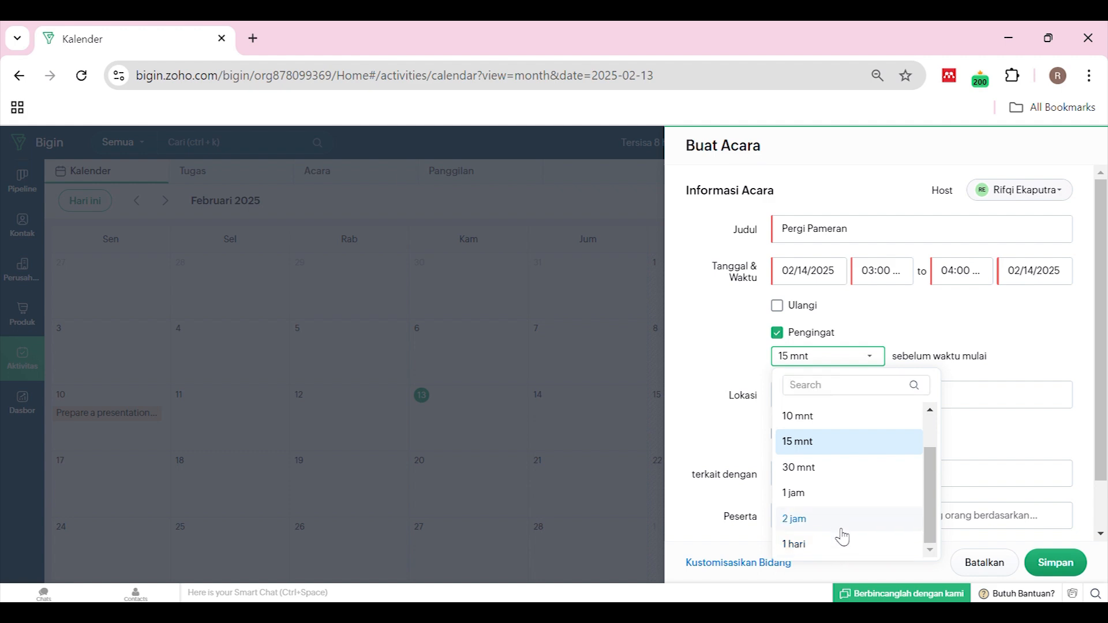
pyautogui.click(841, 524)
pyautogui.click(885, 406)
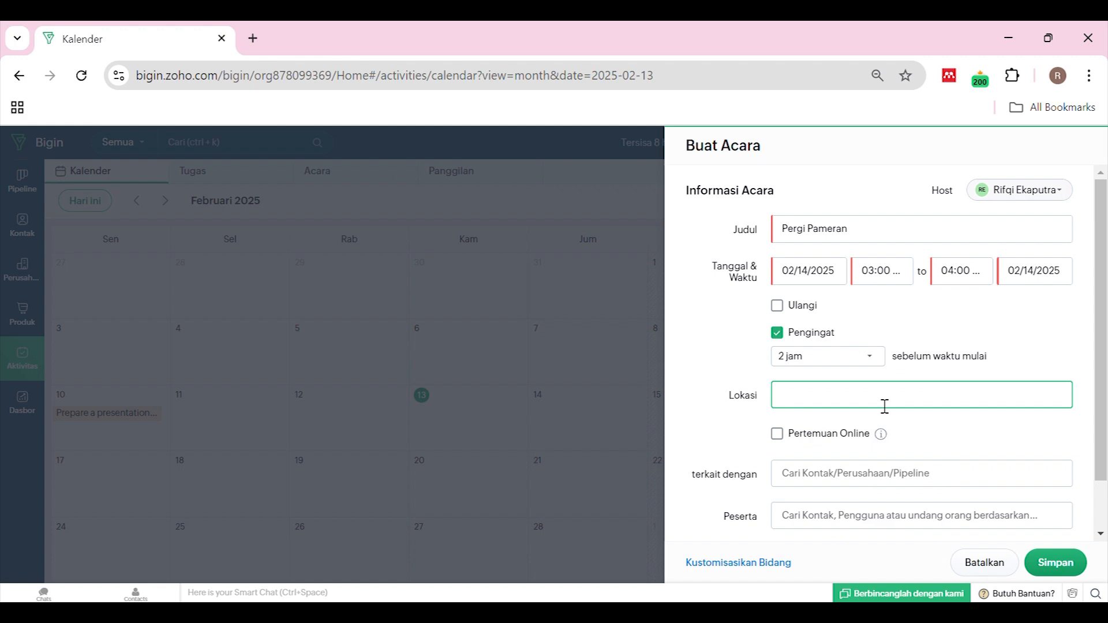
# Enter 'Jakar' as the location, leaving online meeting off and no related record
pyautogui.write('Jakarta')
pyautogui.click(802, 443)
pyautogui.click(802, 444)
pyautogui.click(817, 479)
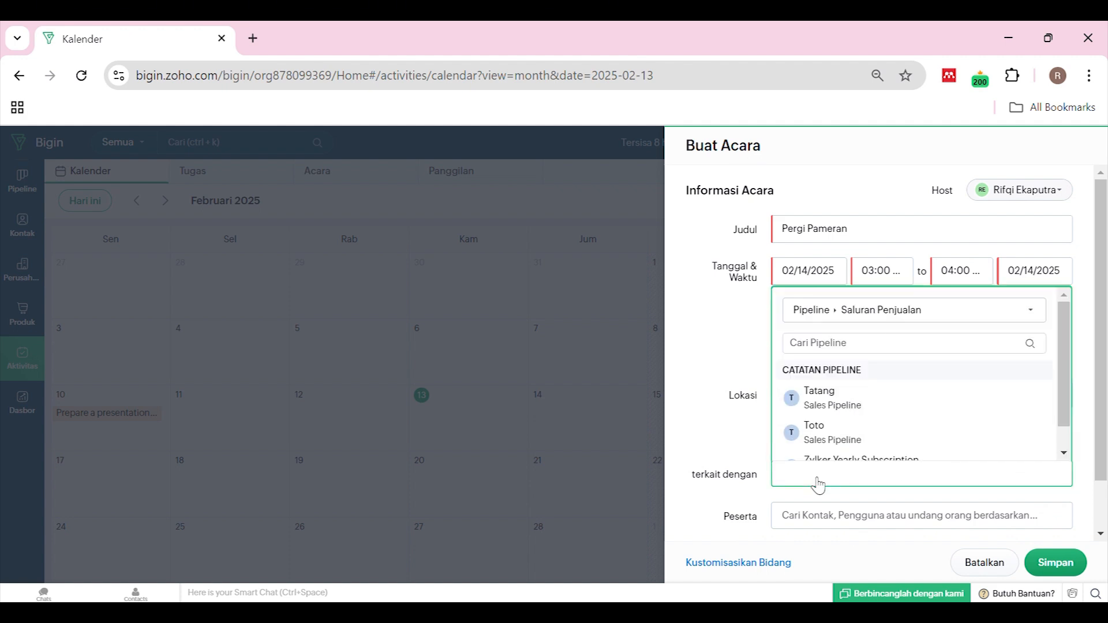
pyautogui.click(725, 450)
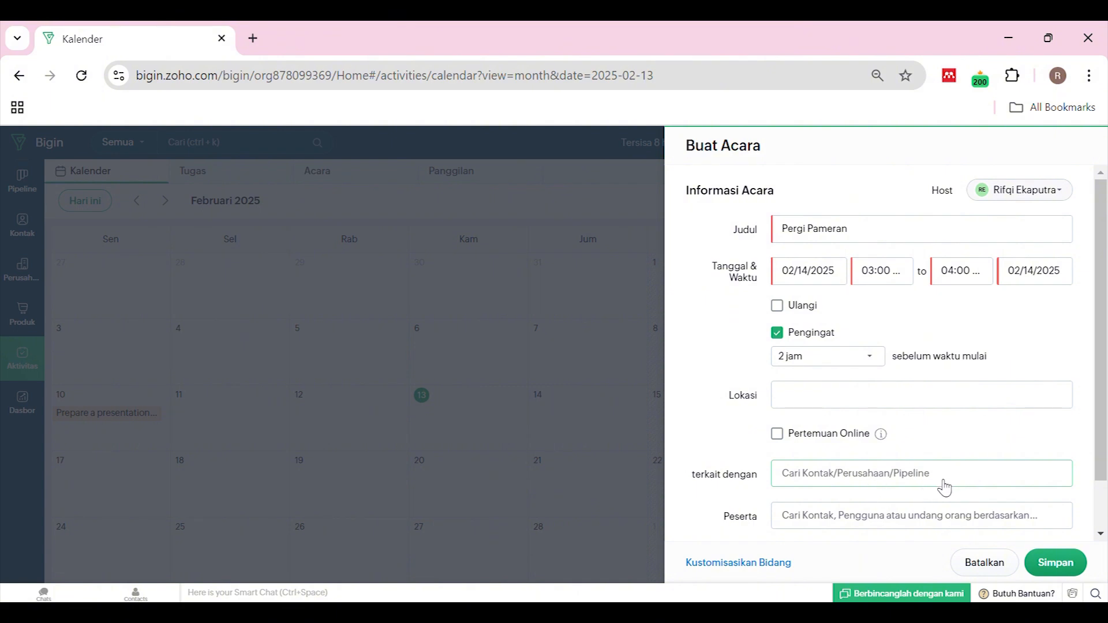
# Leave participants and description empty and save the Pergi Pameran event
pyautogui.scroll(-1, 943, 488)
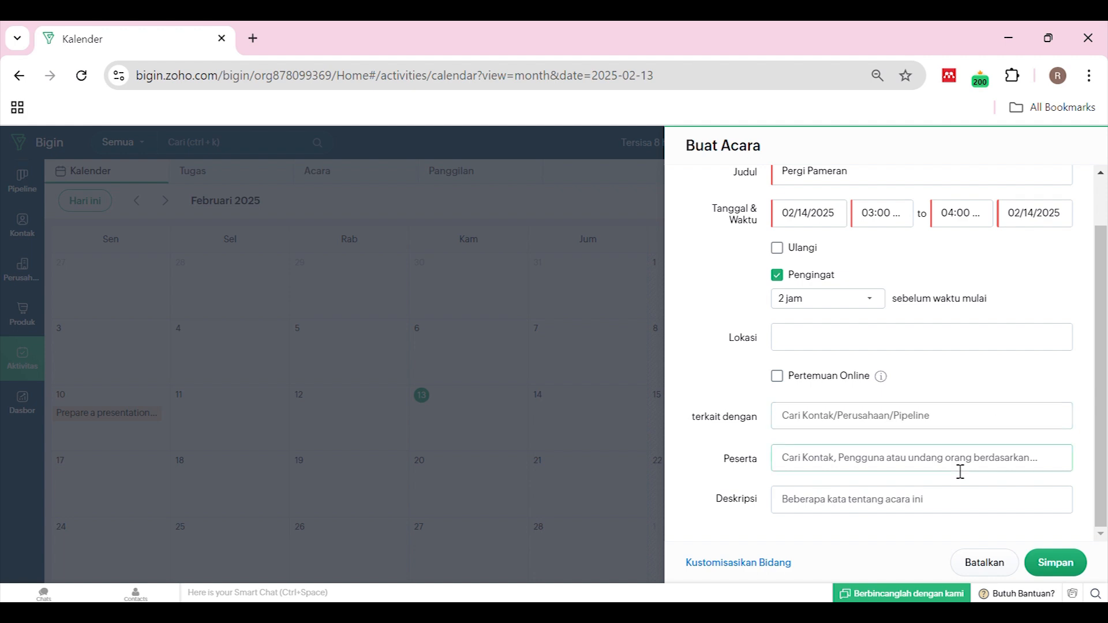
pyautogui.scroll(1, 958, 472)
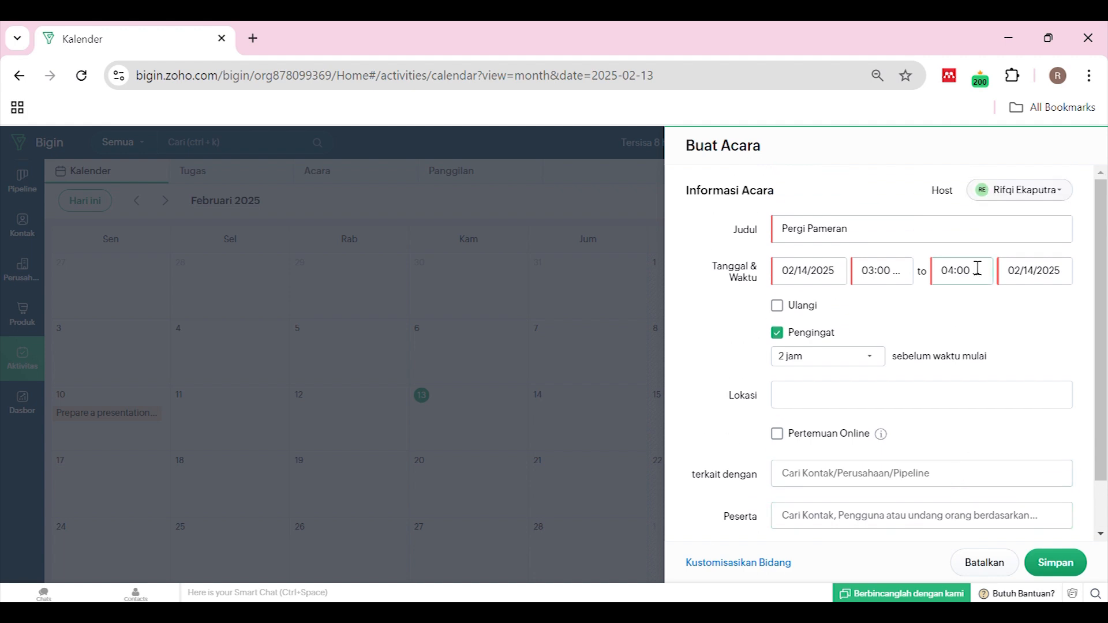
pyautogui.scroll(-1, 946, 462)
pyautogui.click(950, 466)
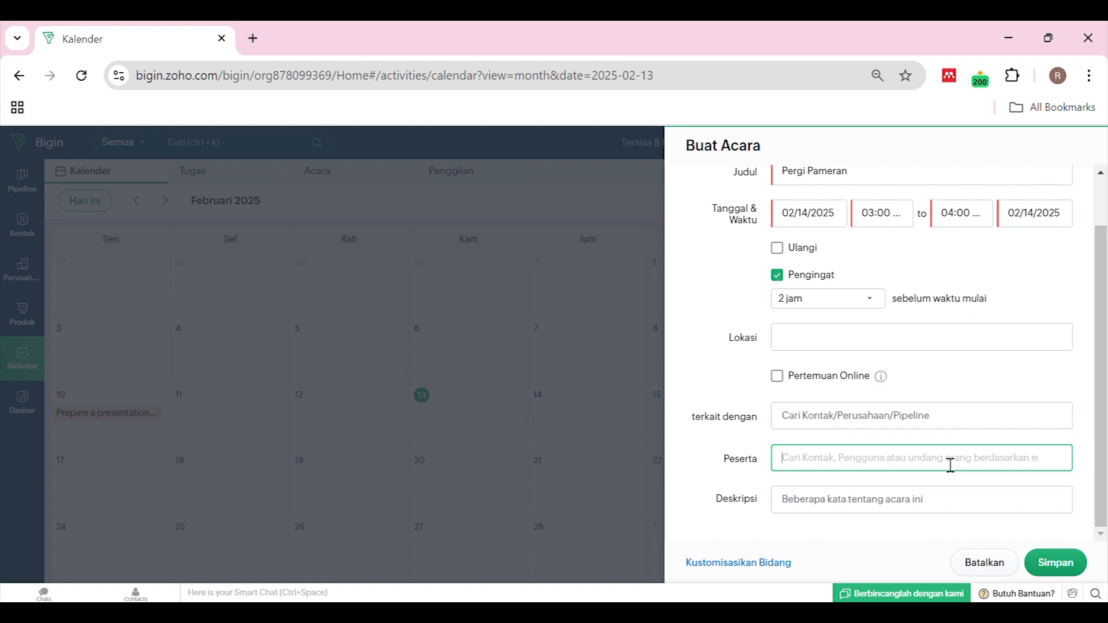
pyautogui.write('B')
pyautogui.press('BackSpace')
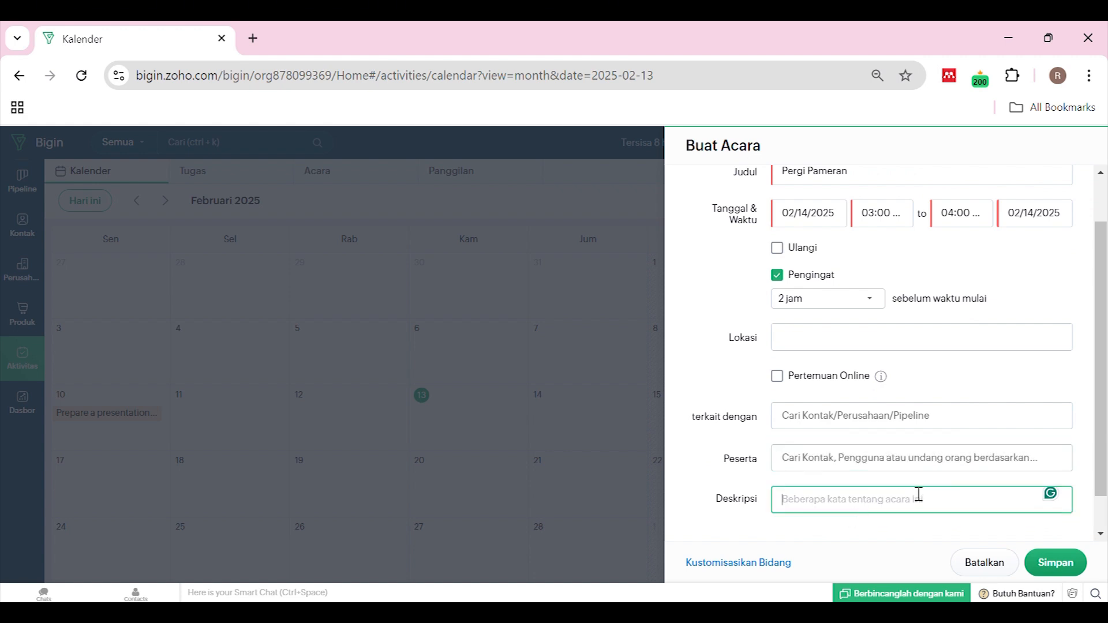
pyautogui.click(734, 515)
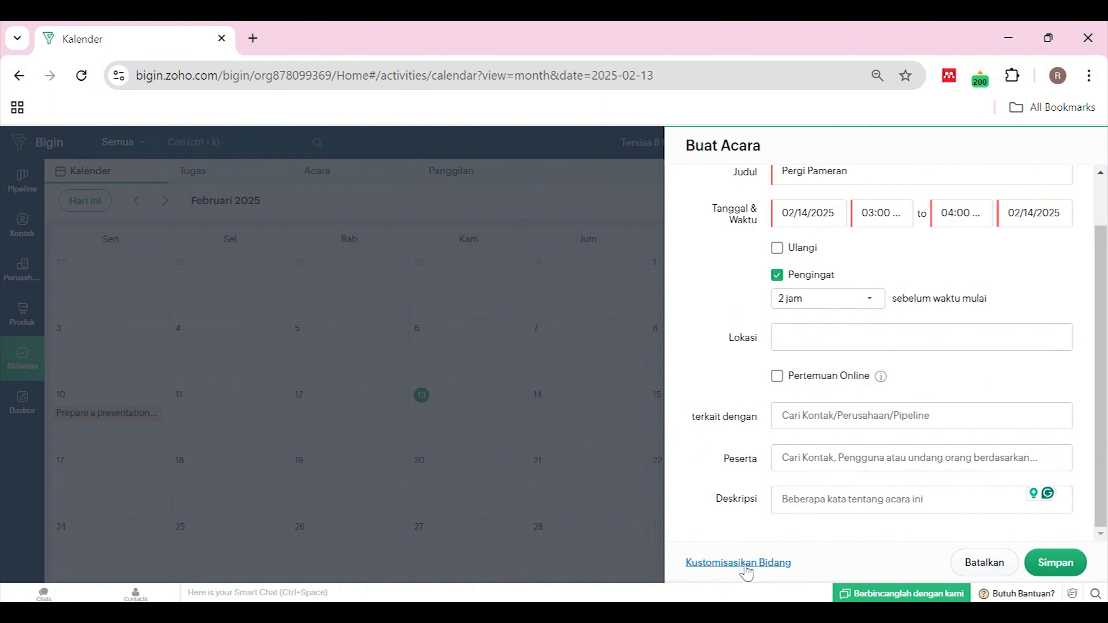
pyautogui.click(1072, 564)
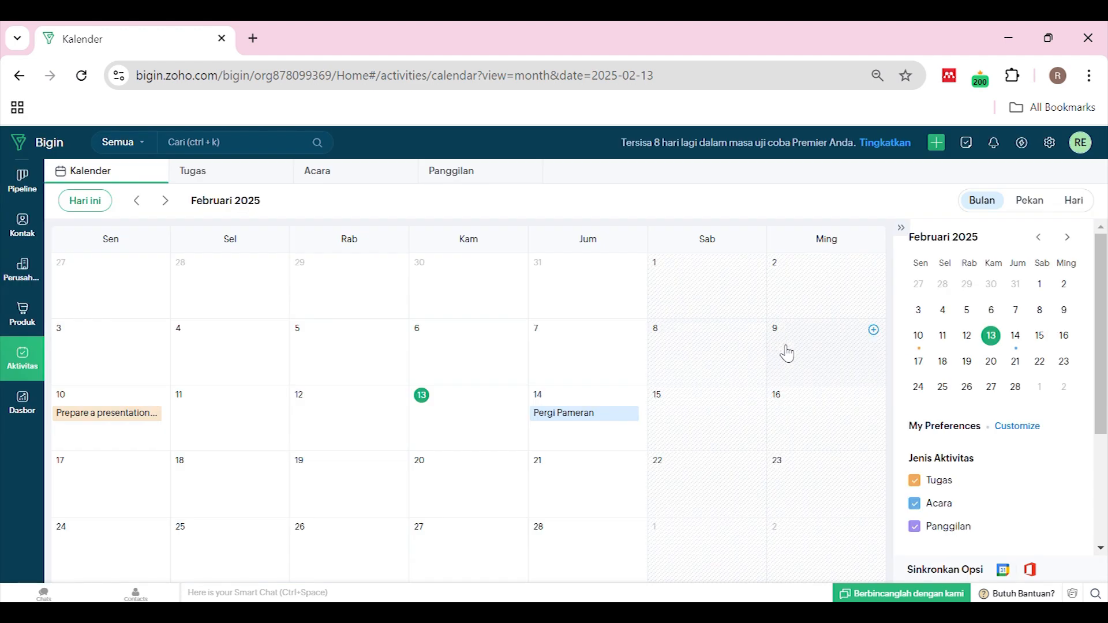
# Start a 14 February call with the chosen contact at 03:30 PM
pyautogui.click(644, 398)
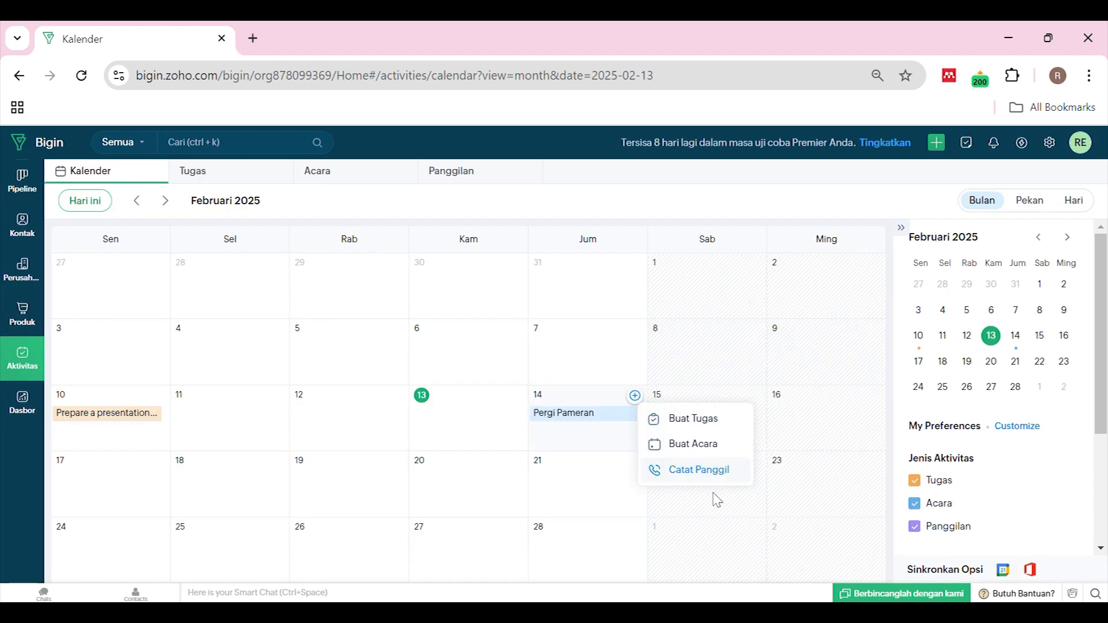
pyautogui.click(721, 474)
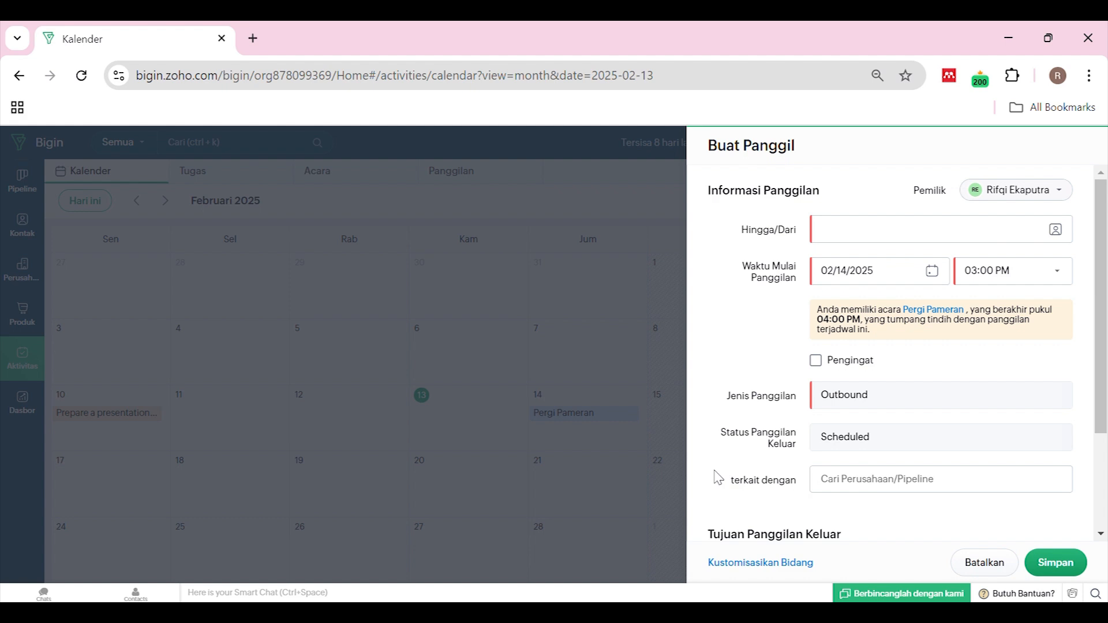
pyautogui.click(832, 234)
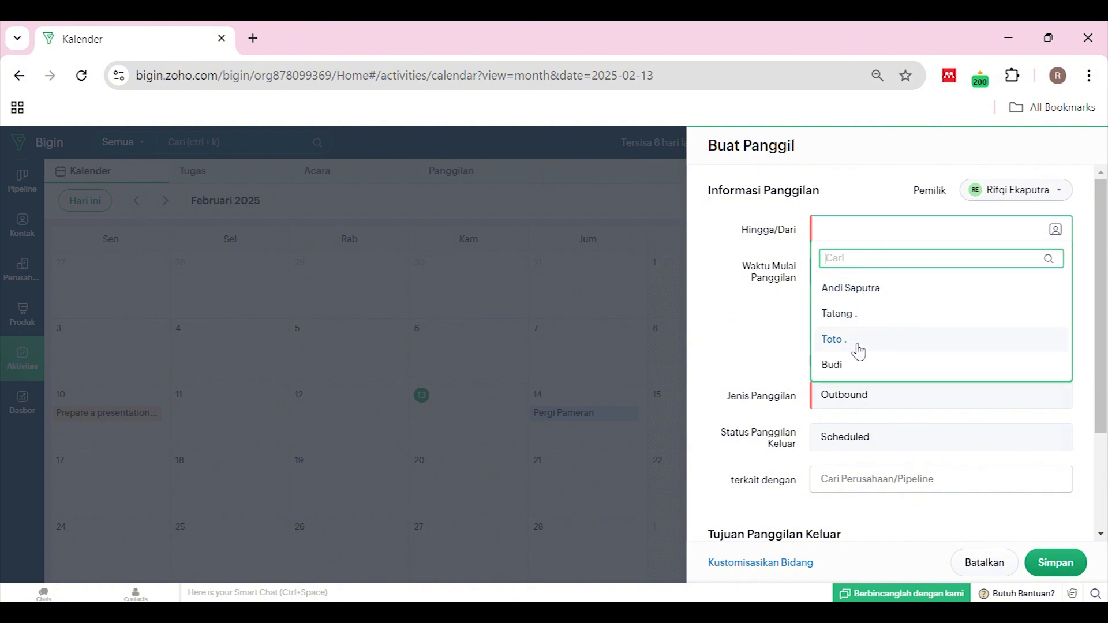
pyautogui.click(855, 371)
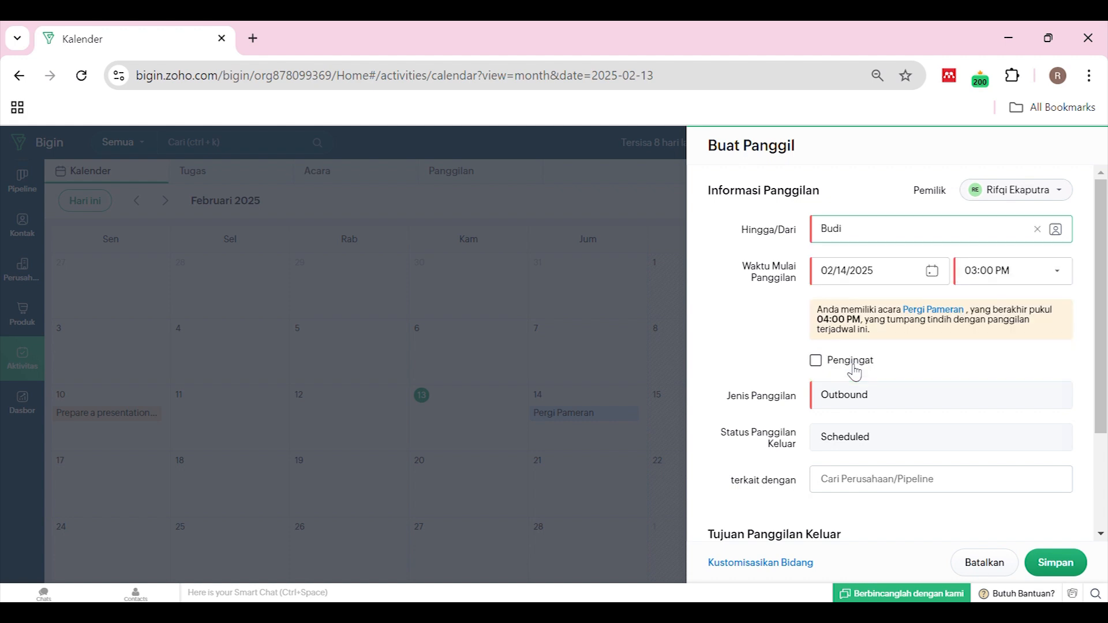
pyautogui.click(1061, 280)
pyautogui.click(1032, 362)
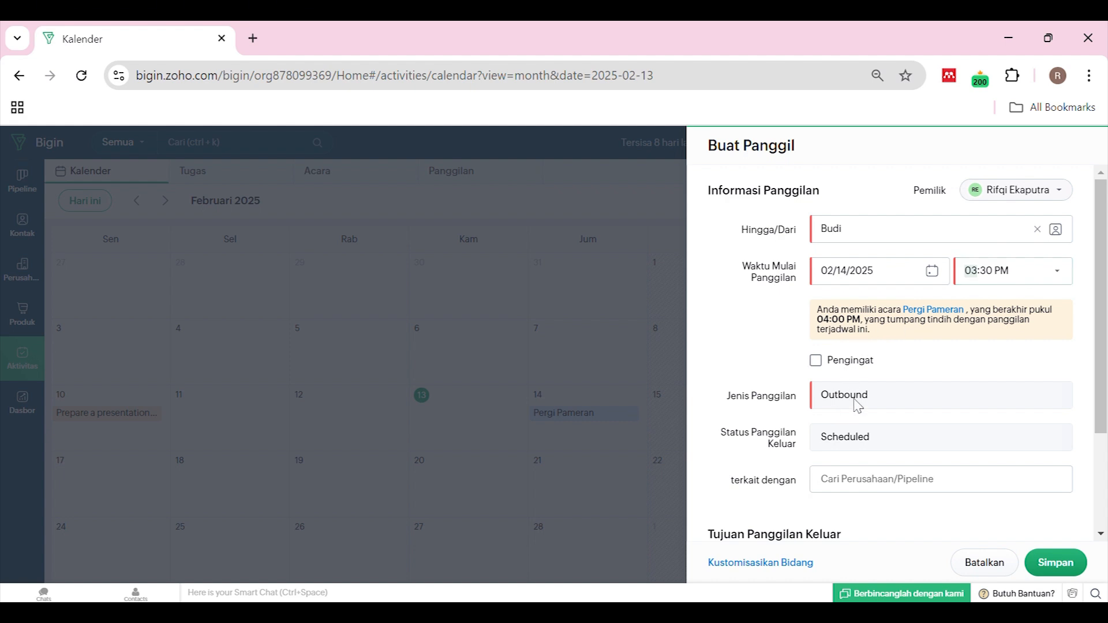
# Link the call to the company PT Sejahtera
pyautogui.scroll(-2, 858, 406)
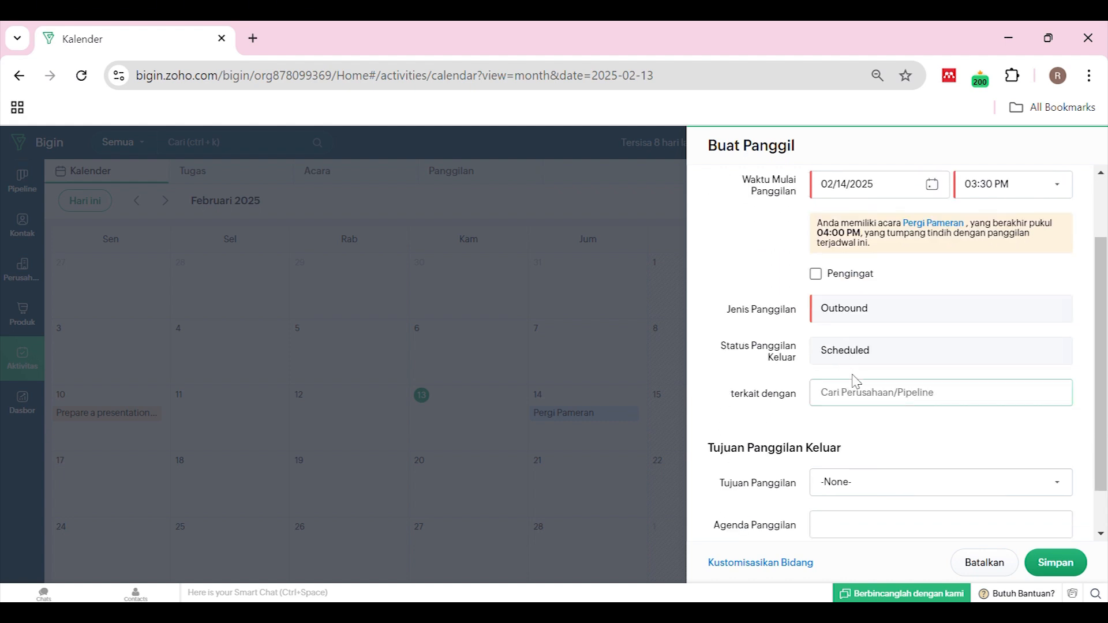
pyautogui.scroll(2, 860, 329)
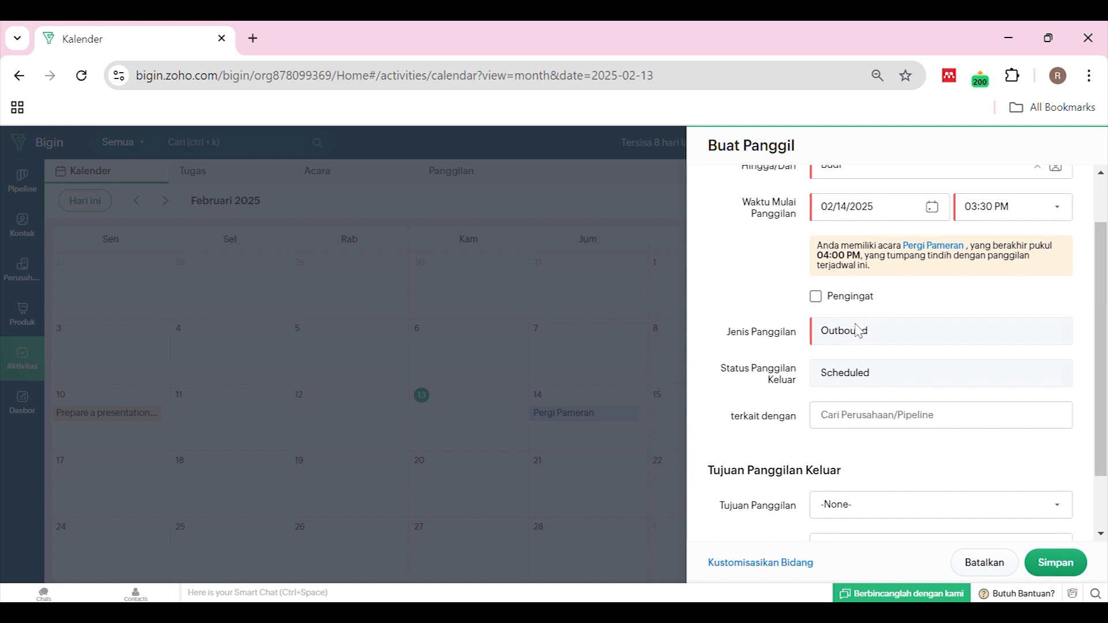
pyautogui.scroll(-3, 881, 368)
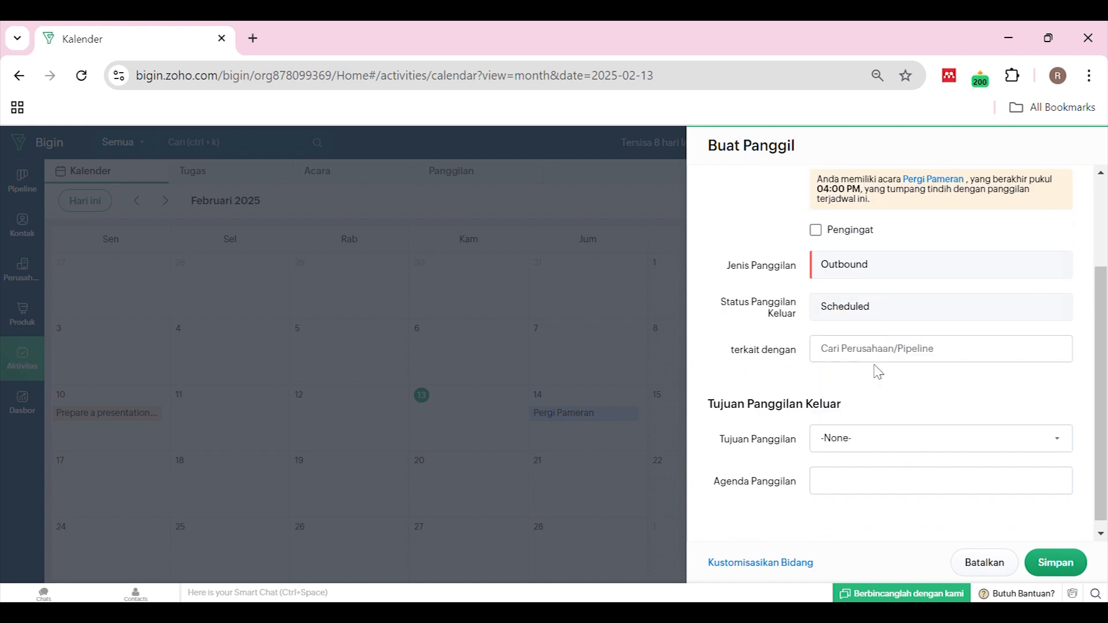
pyautogui.click(920, 345)
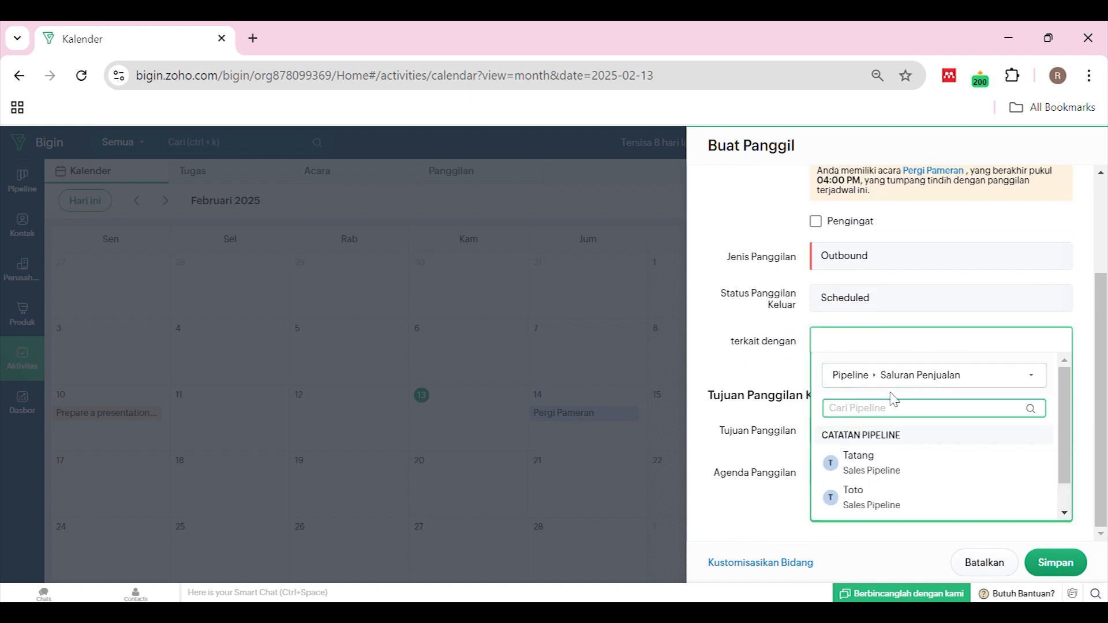
pyautogui.click(903, 379)
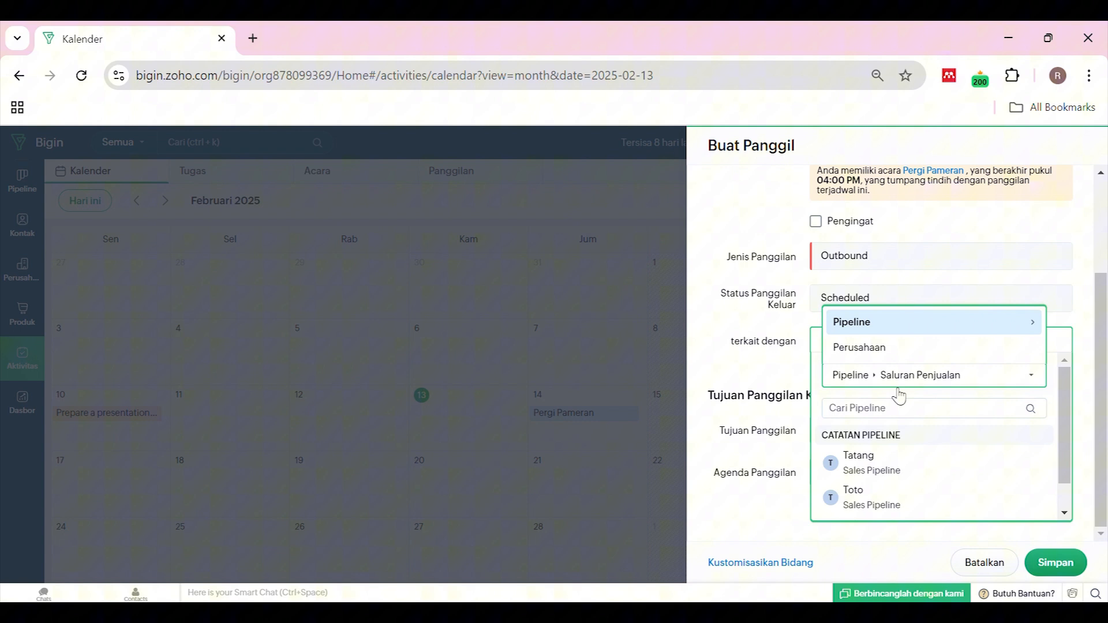
pyautogui.click(904, 346)
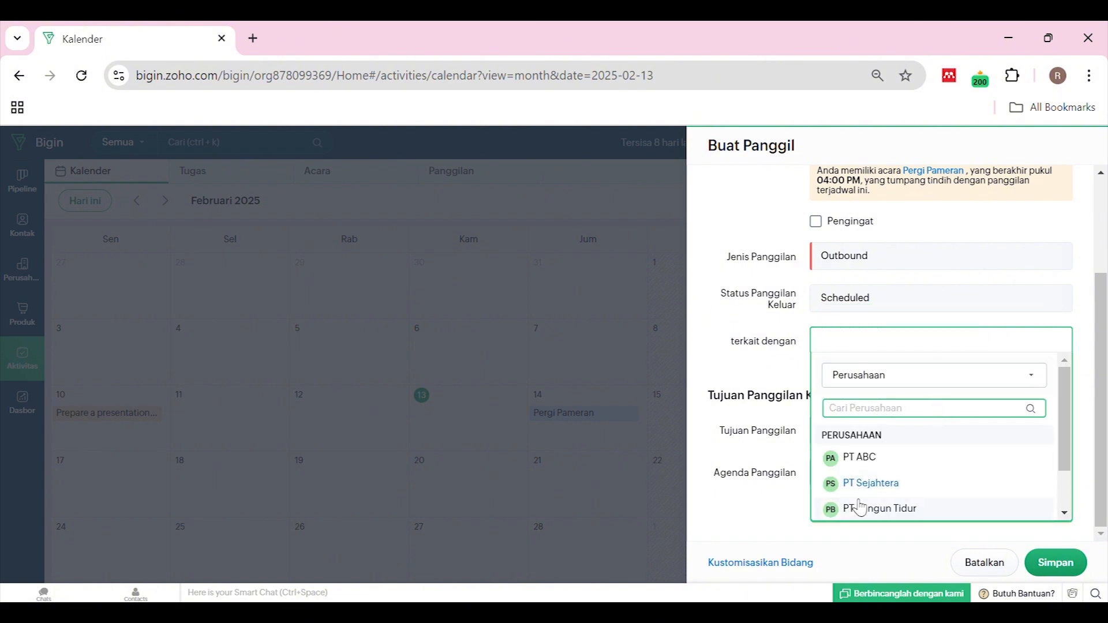
pyautogui.click(863, 485)
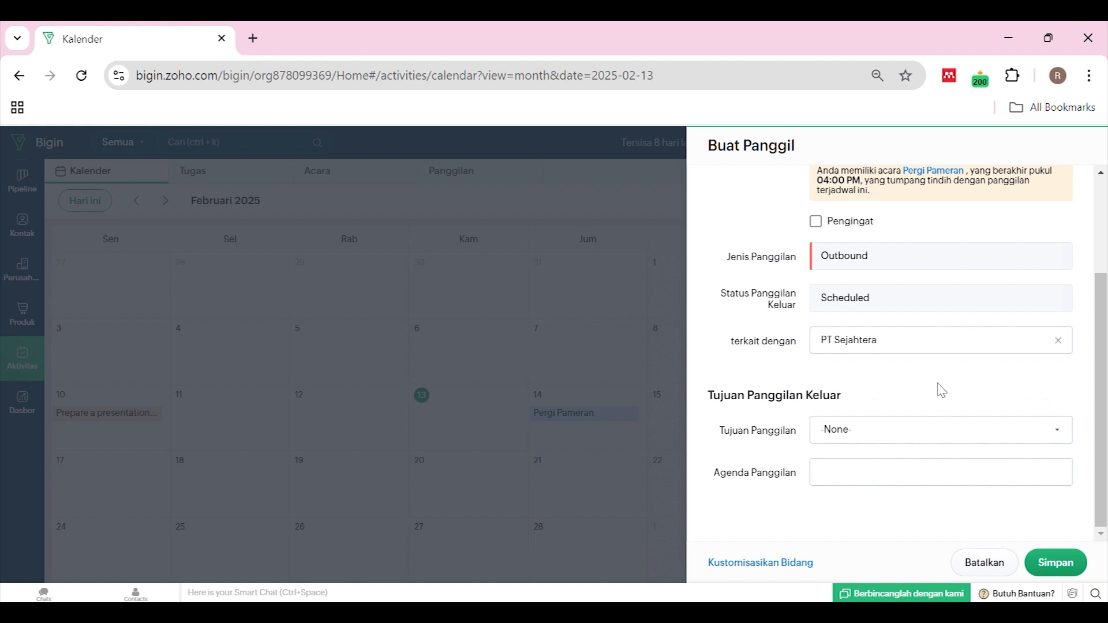
# Set the call purpose to Prospecting
pyautogui.click(897, 430)
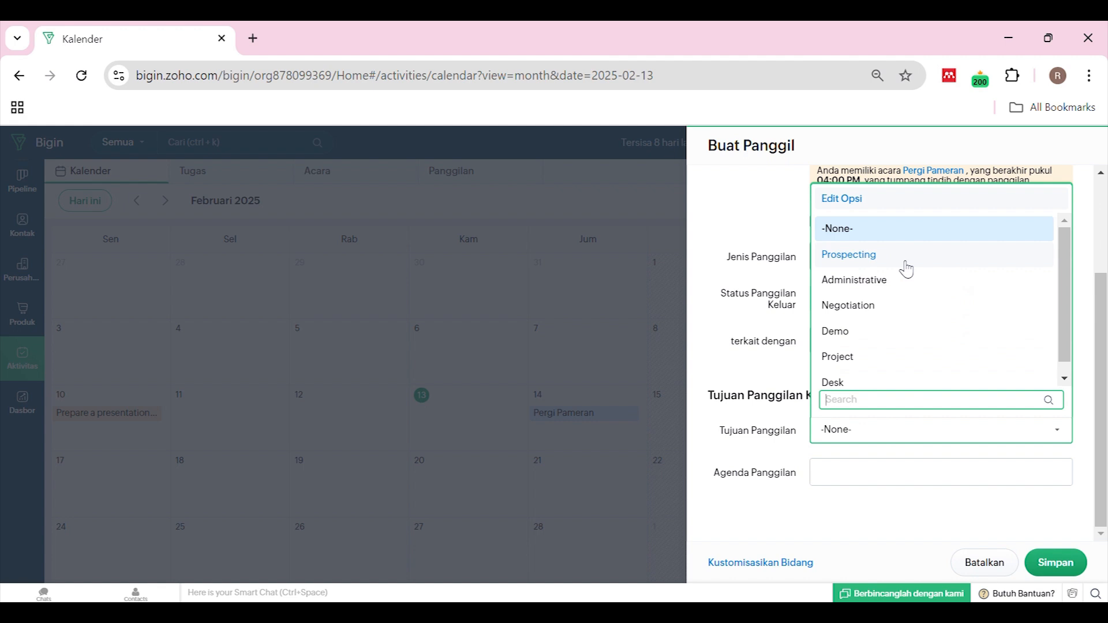
pyautogui.scroll(-1, 906, 269)
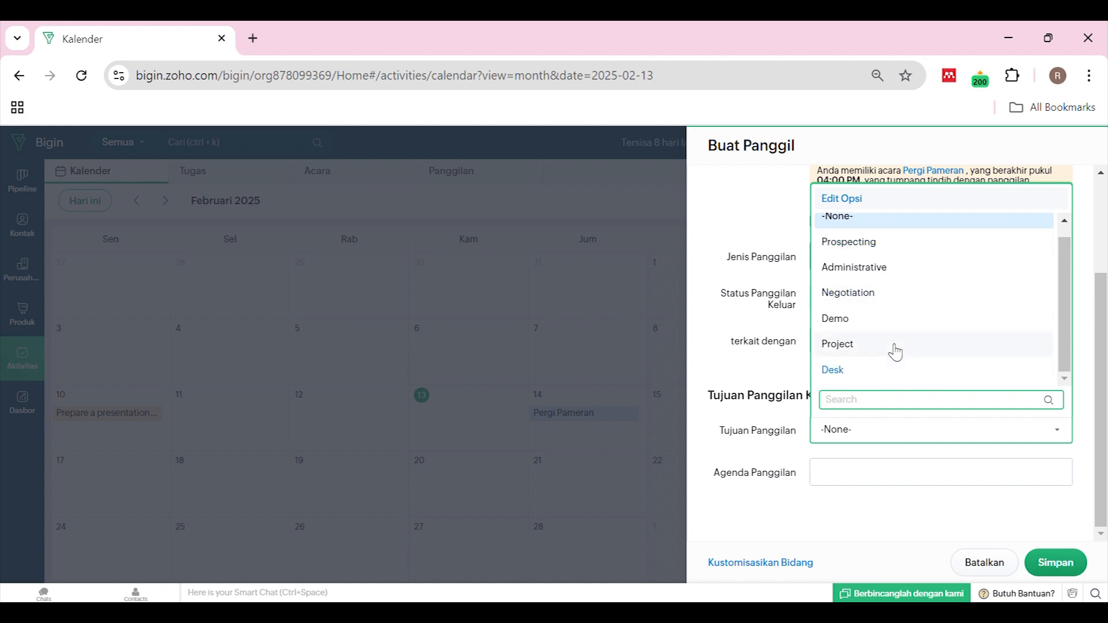
pyautogui.scroll(1, 926, 274)
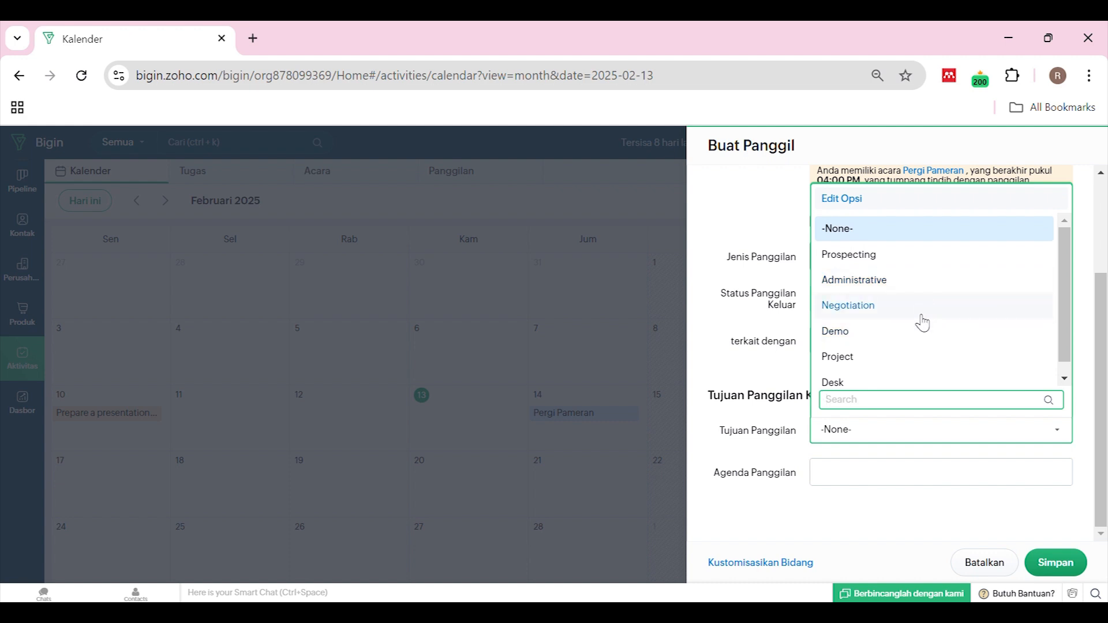
pyautogui.click(930, 256)
pyautogui.click(912, 432)
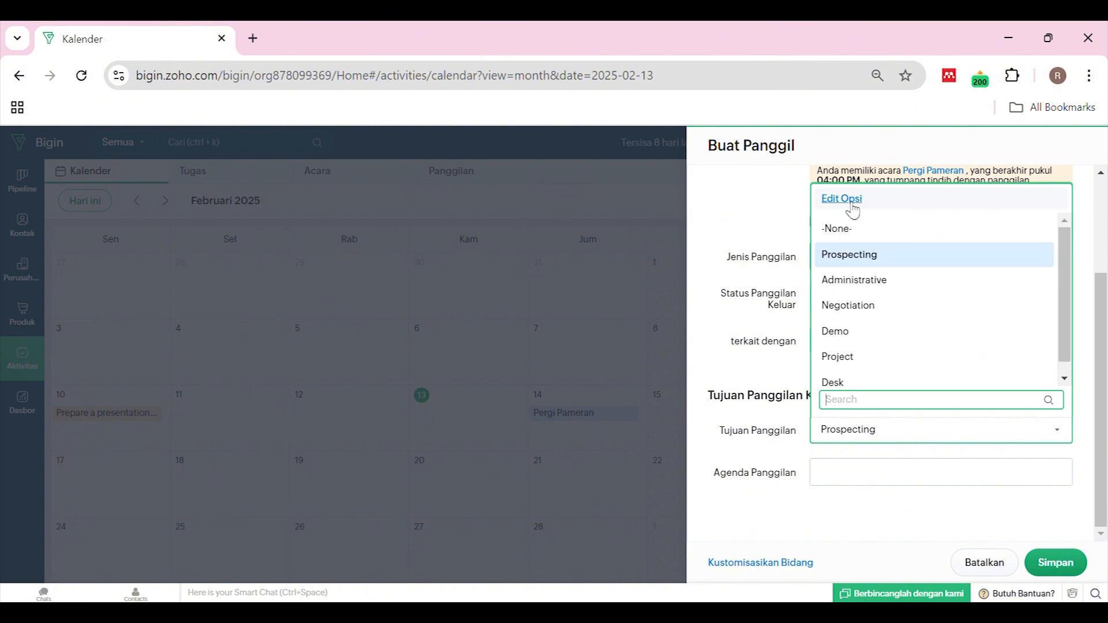
# Add 'Follow Up' as a new call purpose option and save the list
pyautogui.click(851, 201)
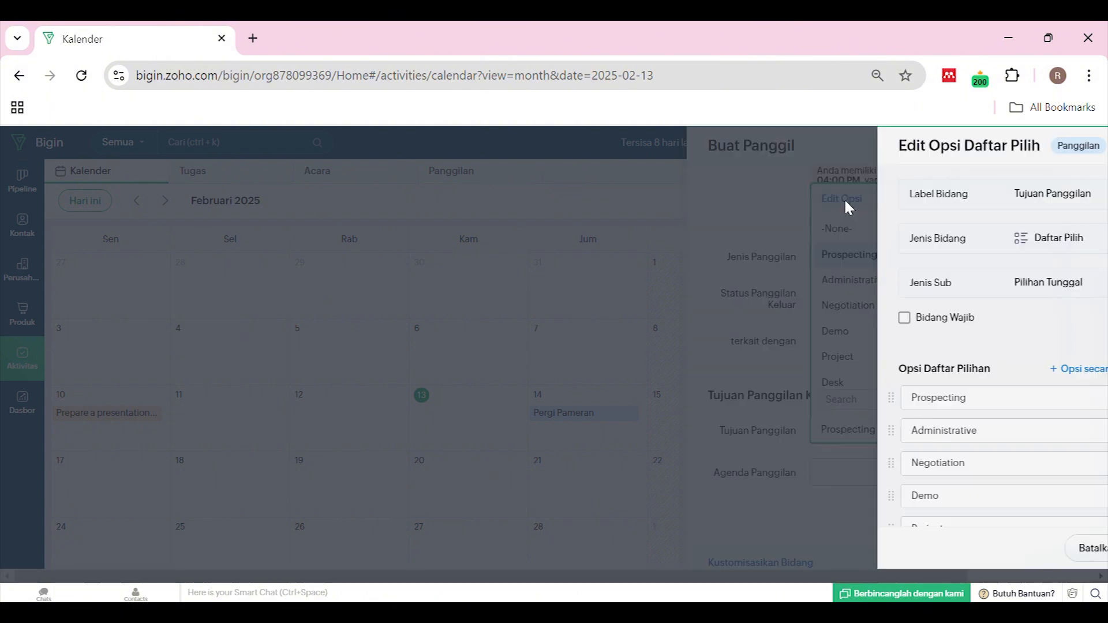
pyautogui.scroll(-5, 908, 390)
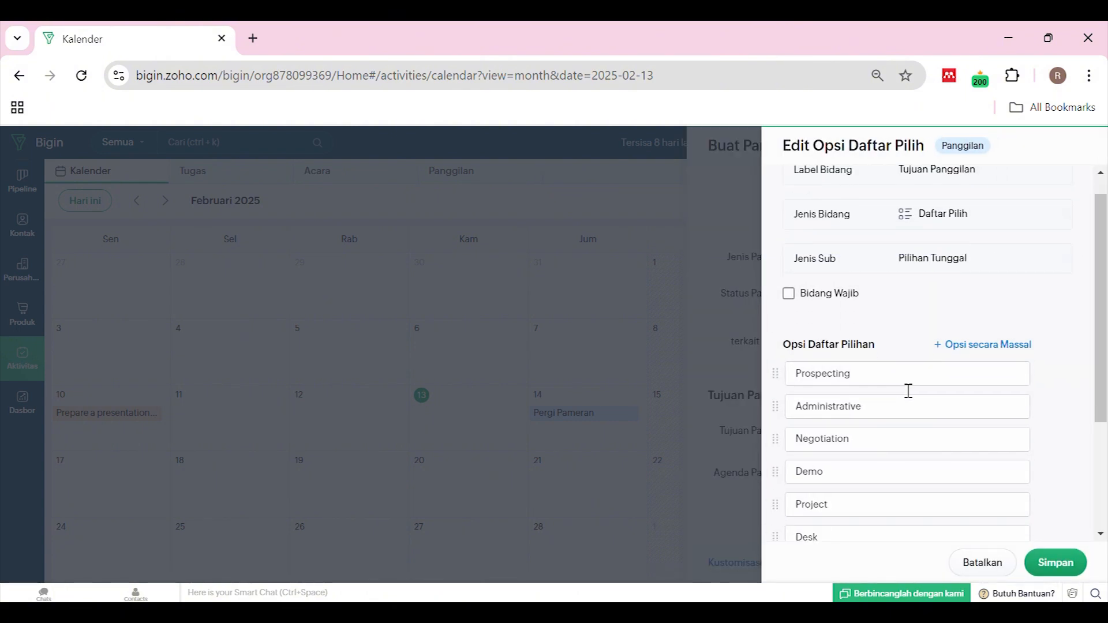
pyautogui.click(910, 400)
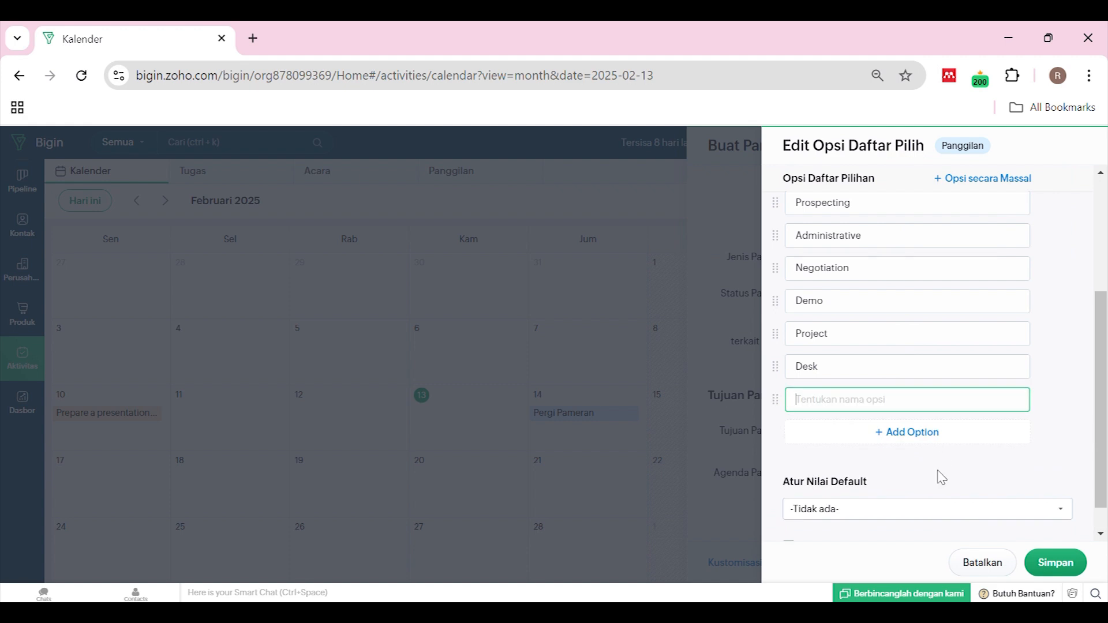
pyautogui.write('Follow Up')
pyautogui.click(1044, 400)
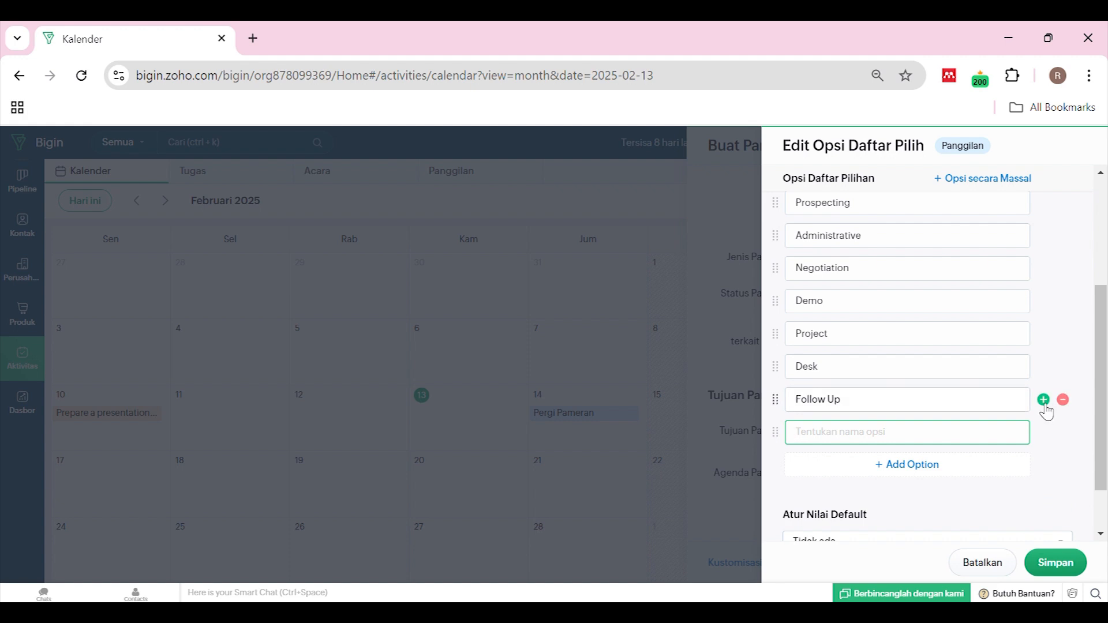
pyautogui.click(1051, 560)
pyautogui.click(890, 412)
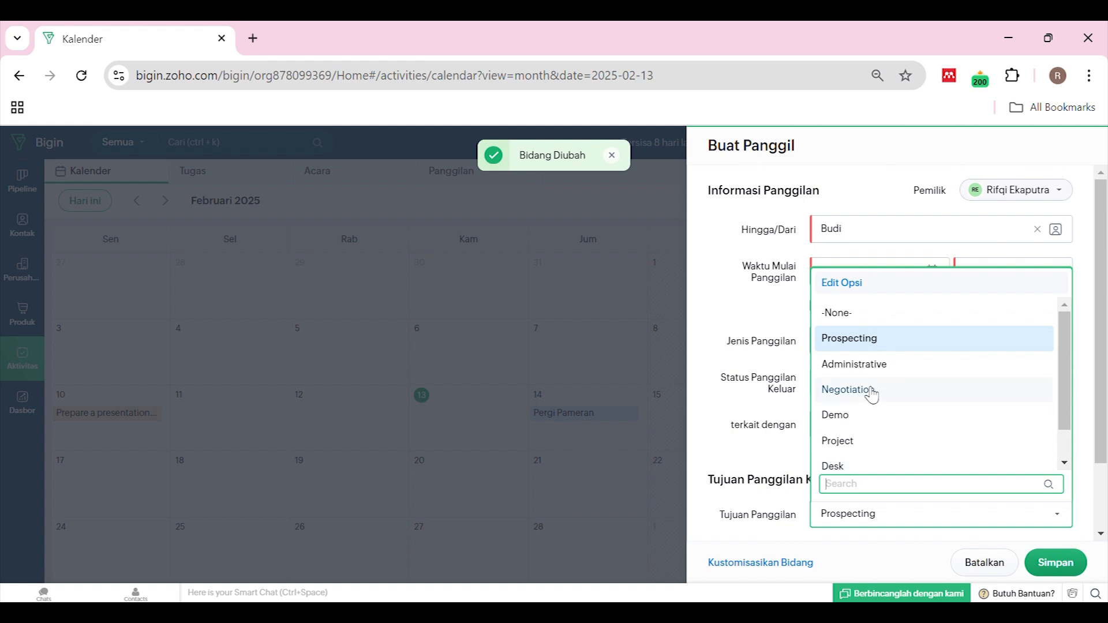
# Set purpose Follow Up and save the call despite the overlap with Pergi Pameran
pyautogui.scroll(-1, 871, 398)
pyautogui.click(866, 460)
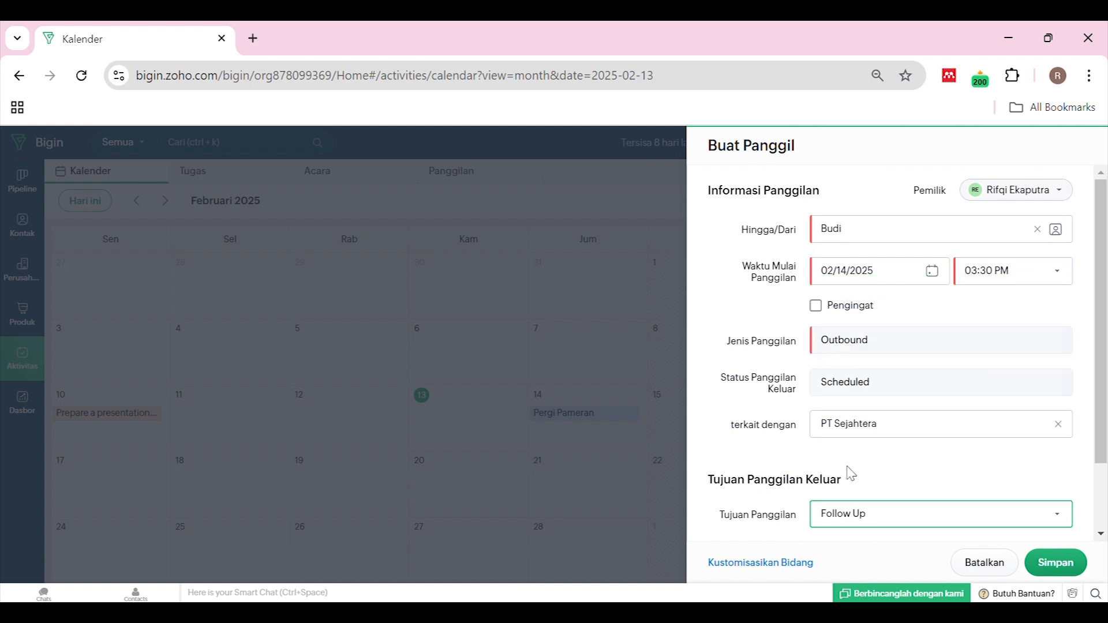
pyautogui.scroll(-2, 849, 471)
pyautogui.click(886, 481)
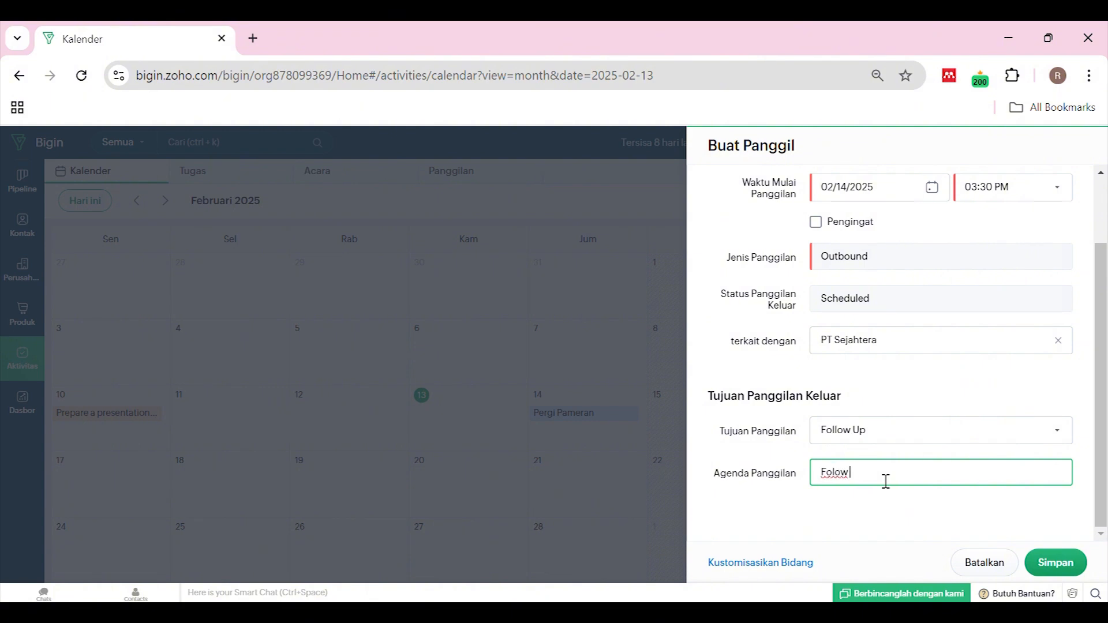
pyautogui.click(1056, 563)
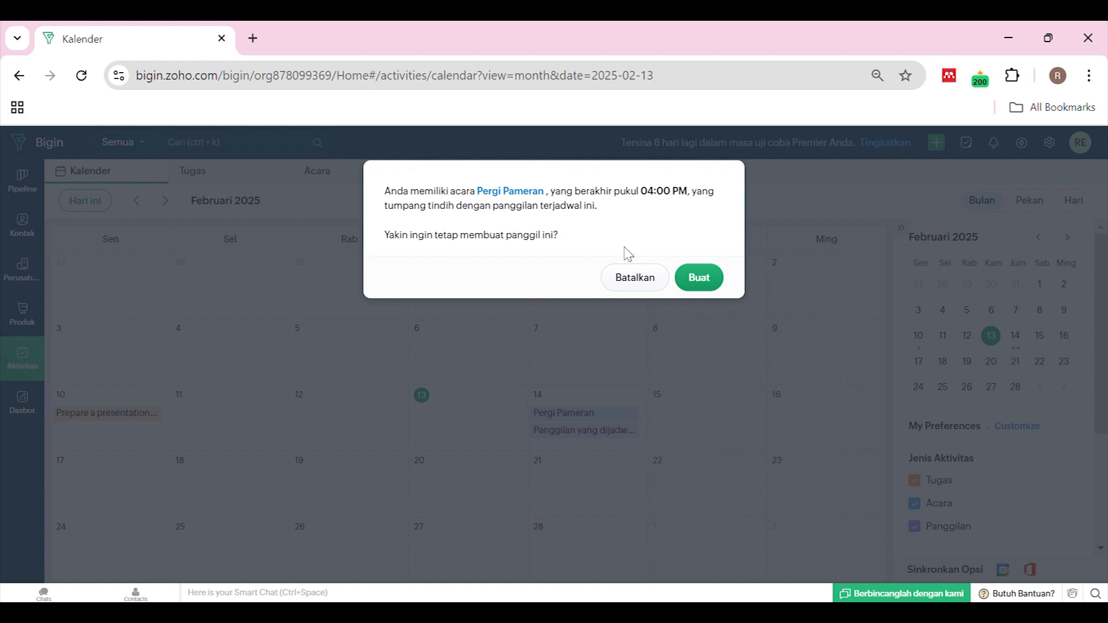
pyautogui.click(717, 286)
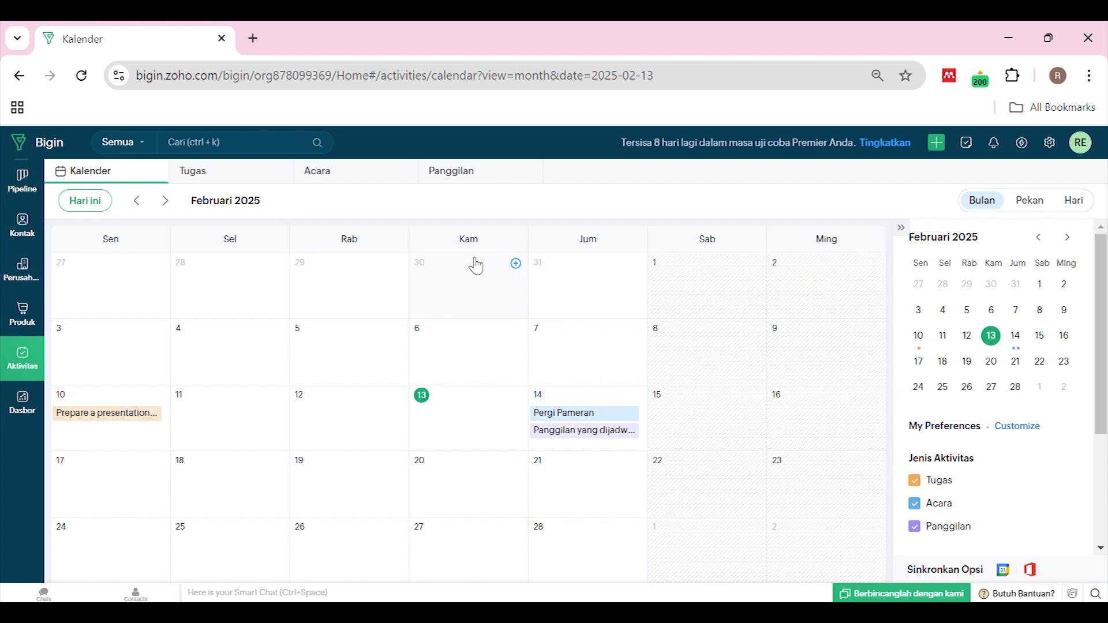
# Browse the task, event and call lists in Aktivitas
pyautogui.click(258, 188)
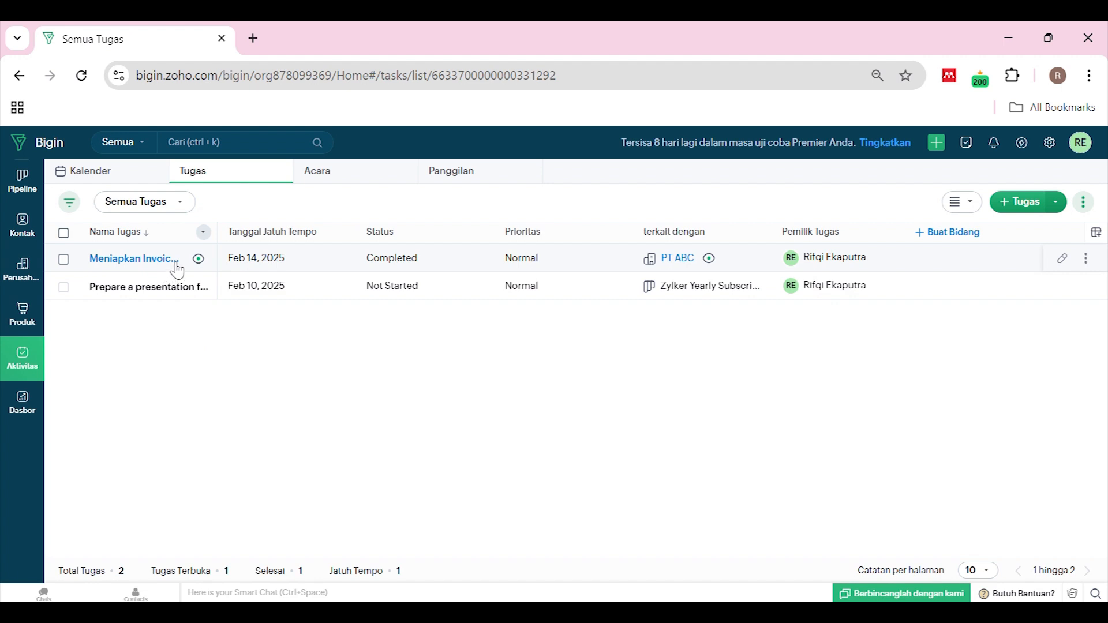
pyautogui.click(346, 178)
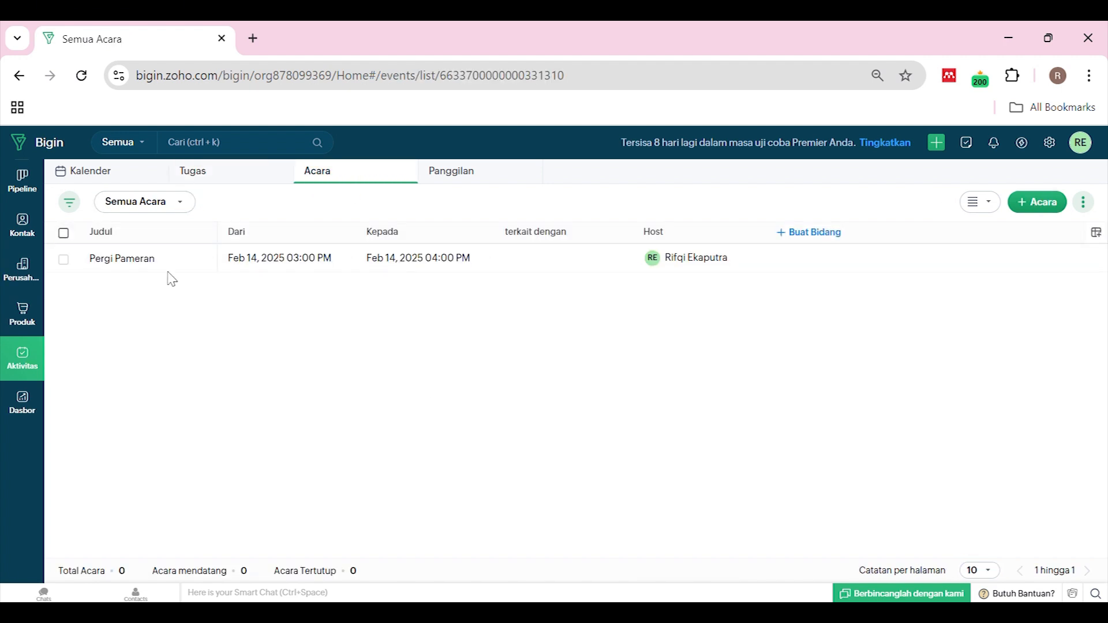
pyautogui.click(489, 179)
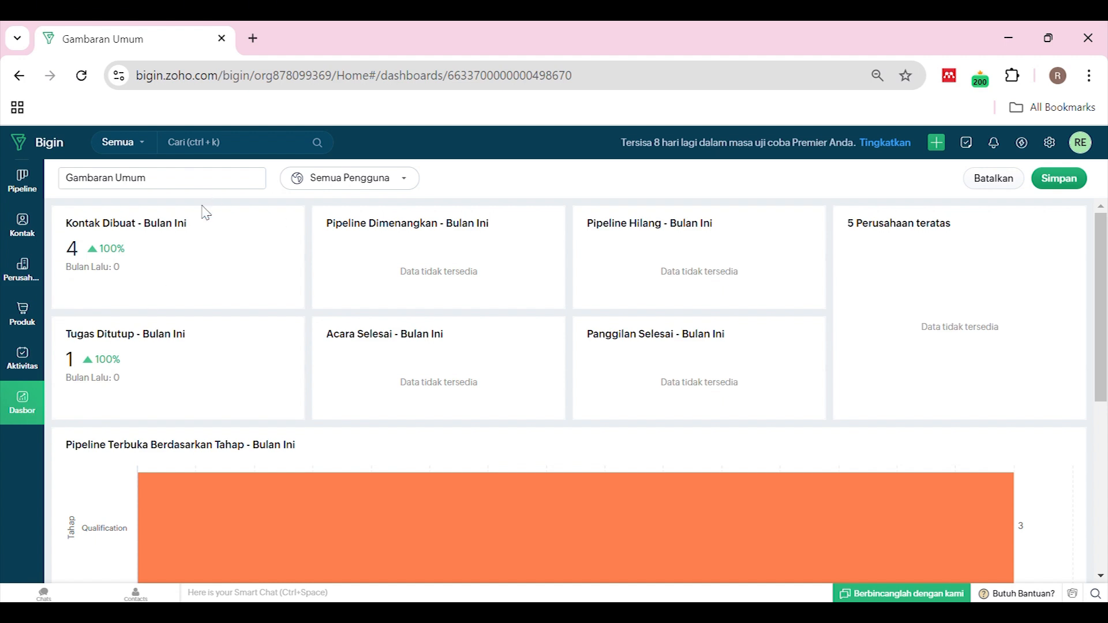
pyautogui.scroll(-4, 259, 344)
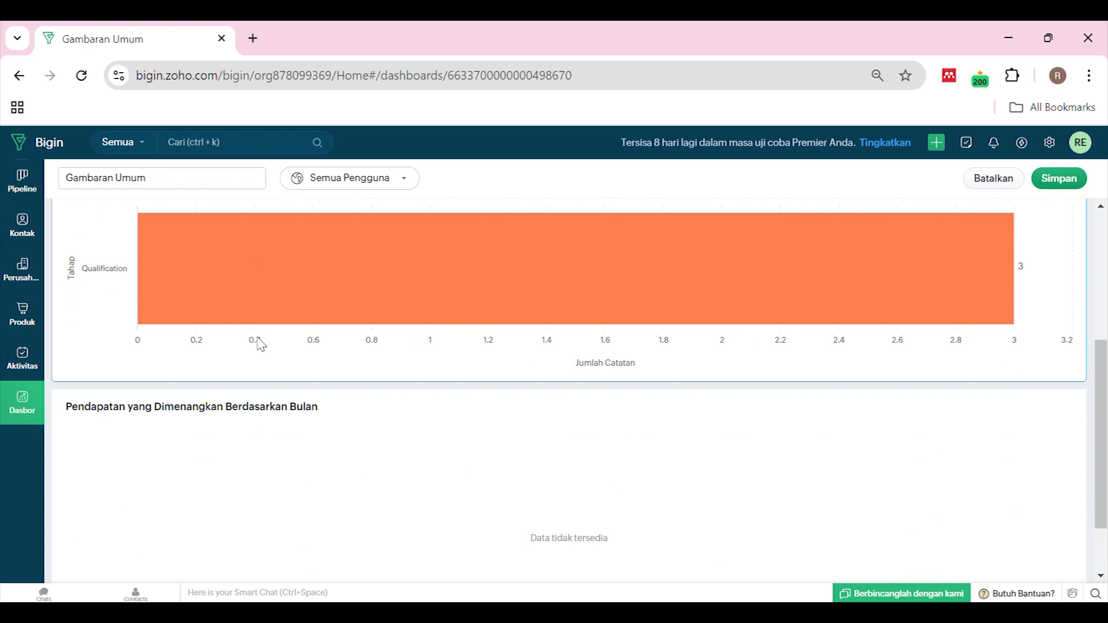
pyautogui.scroll(4, 258, 344)
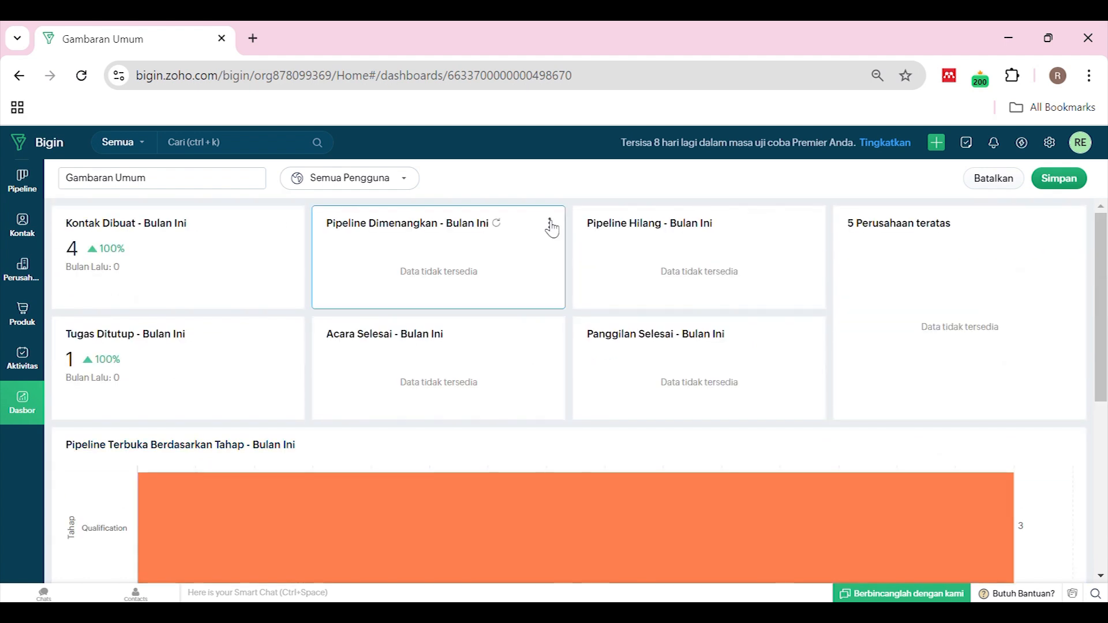
pyautogui.scroll(-5, 386, 391)
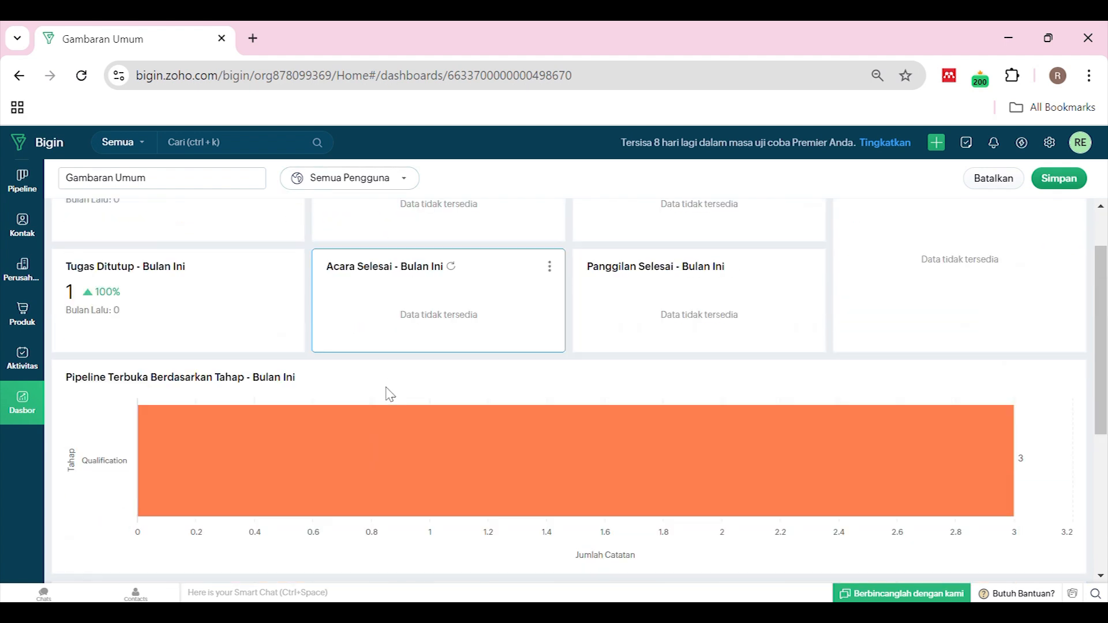
pyautogui.scroll(3, 408, 391)
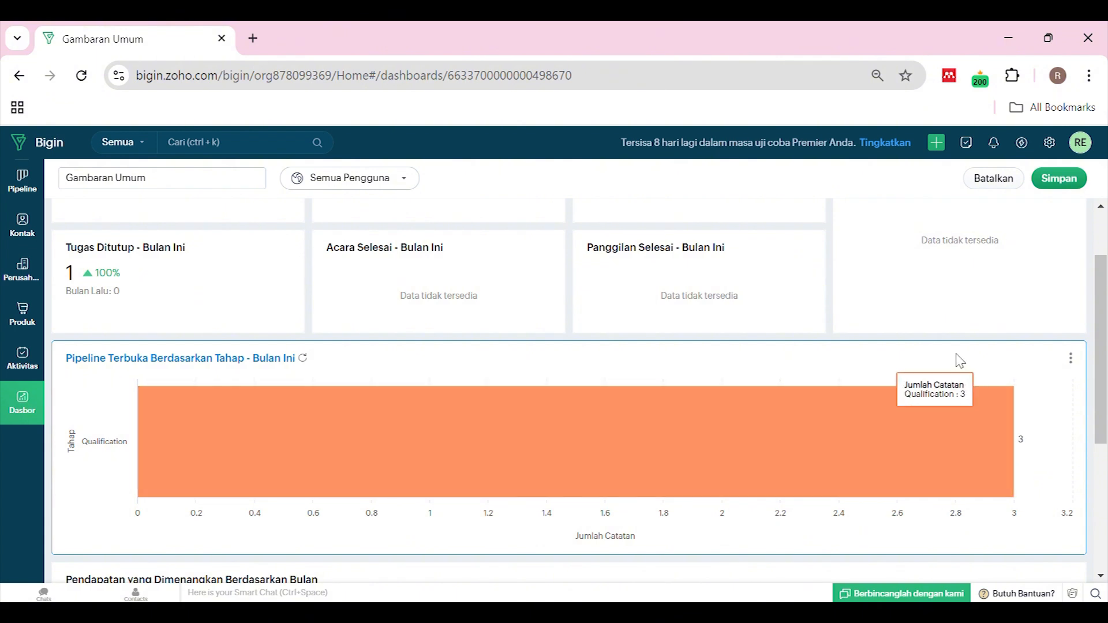
pyautogui.scroll(-3, 952, 334)
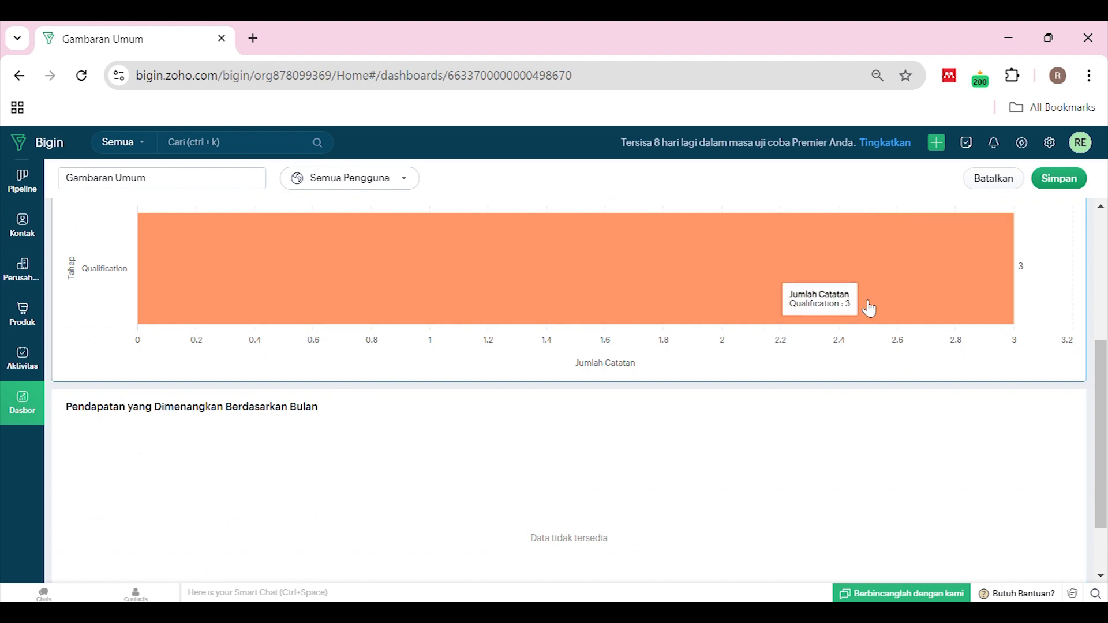
pyautogui.scroll(2, 950, 388)
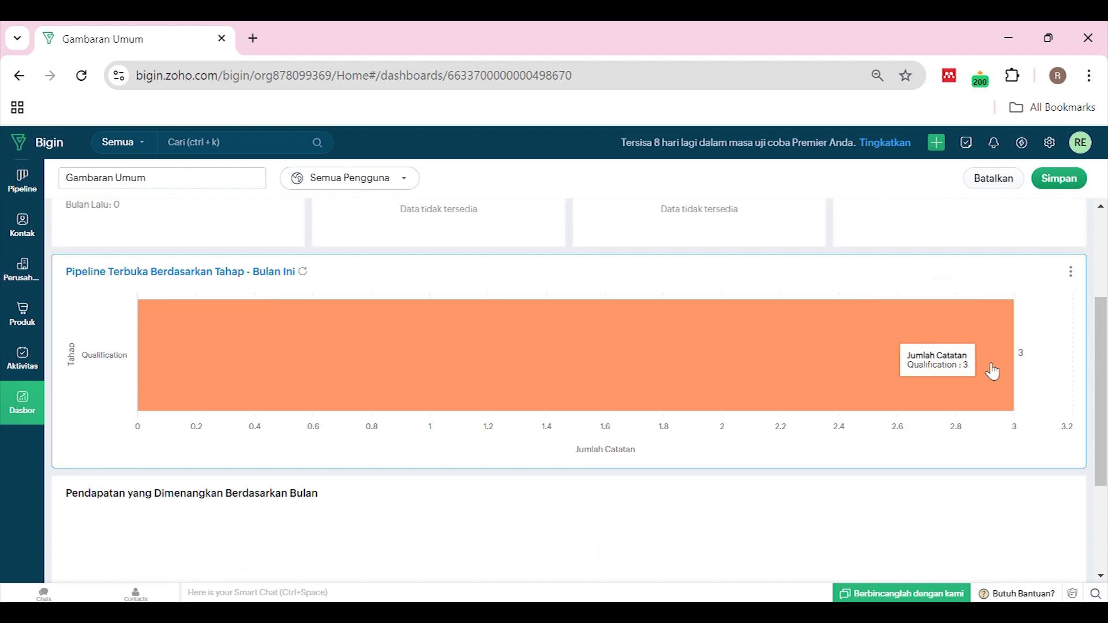
pyautogui.scroll(-3, 990, 369)
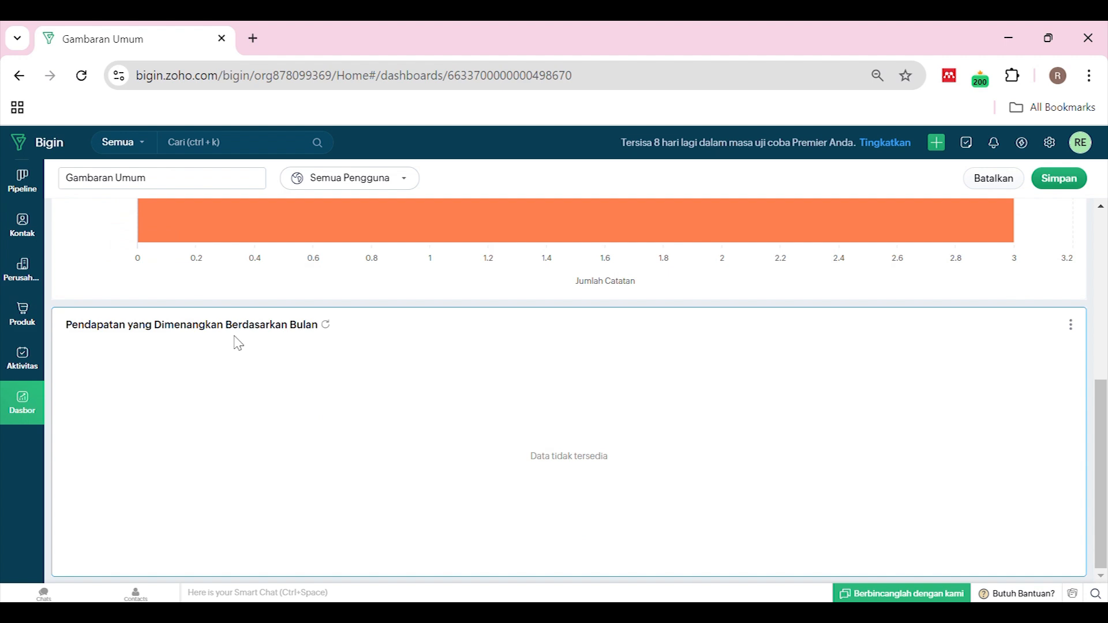
pyautogui.scroll(5, 329, 403)
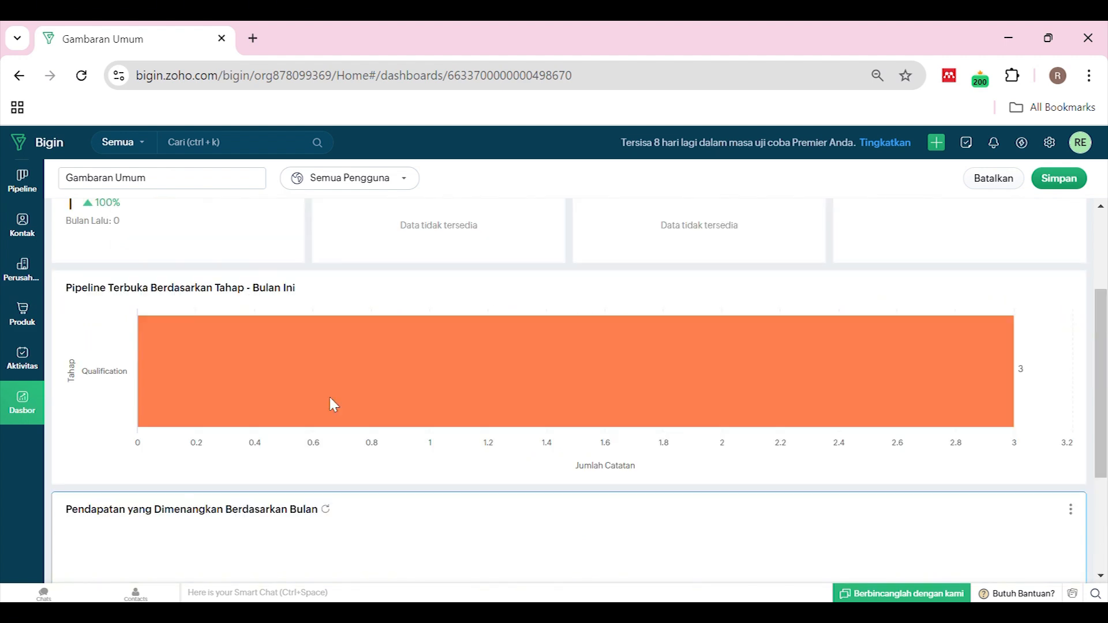
pyautogui.scroll(-5, 522, 415)
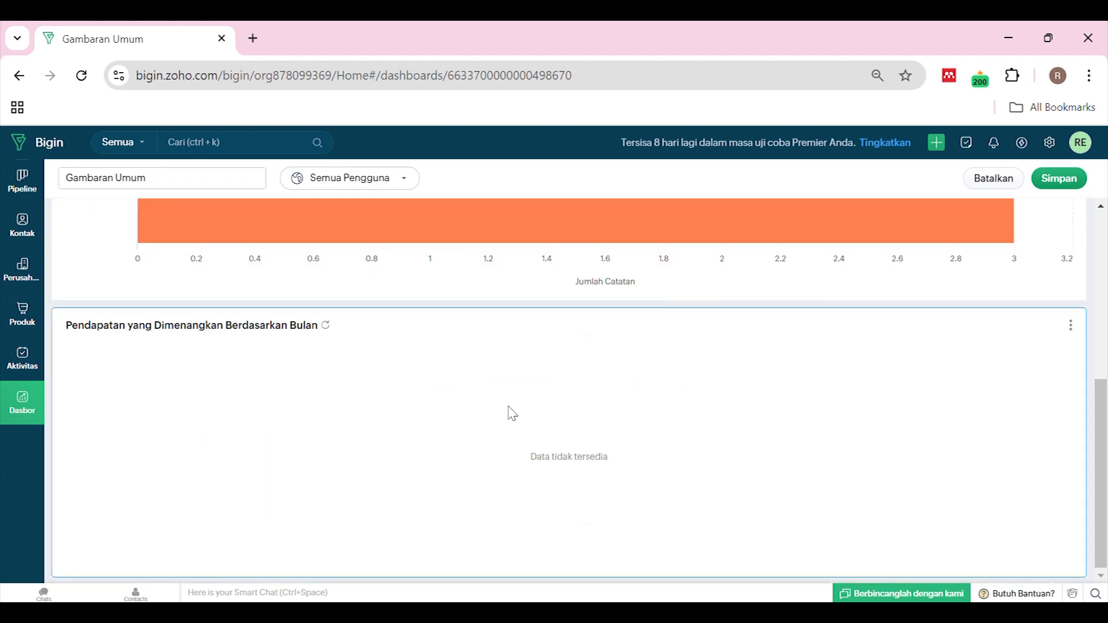
pyautogui.scroll(5, 510, 414)
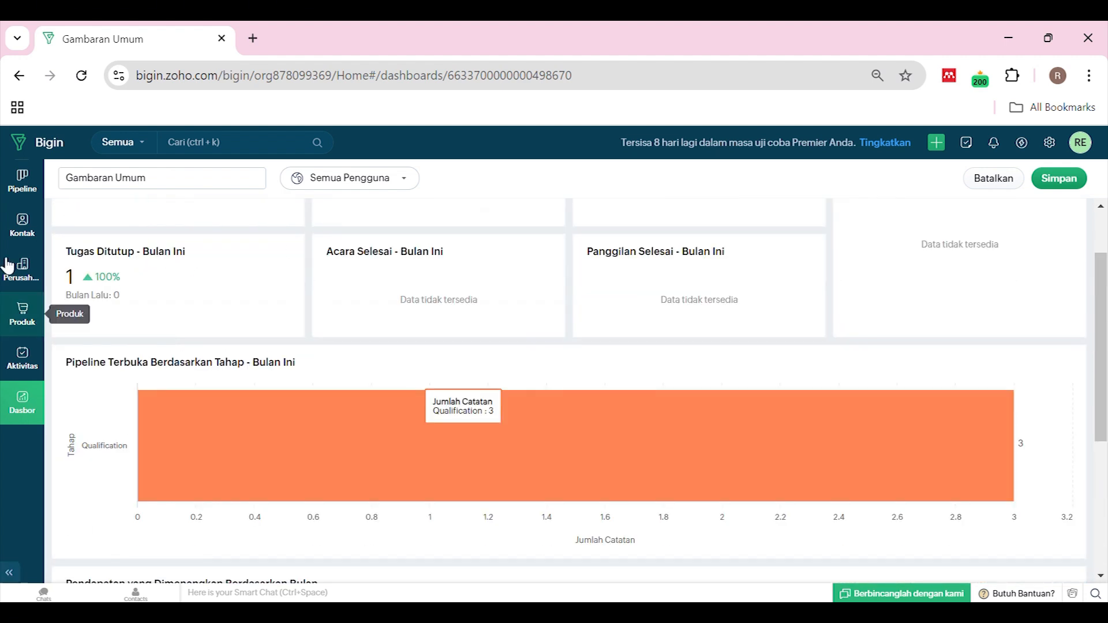
pyautogui.scroll(2, 260, 326)
# Drag the Tatang deal card onto Closed Won in the pipeline board
pyautogui.click(25, 196)
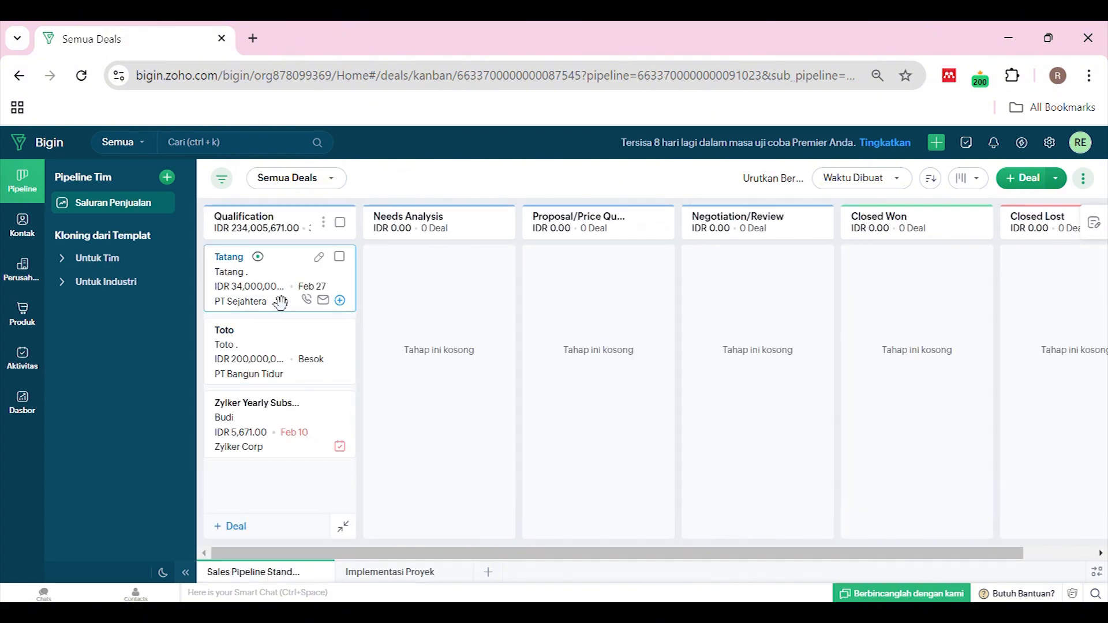
pyautogui.moveTo(271, 305); pyautogui.dragTo(877, 289)
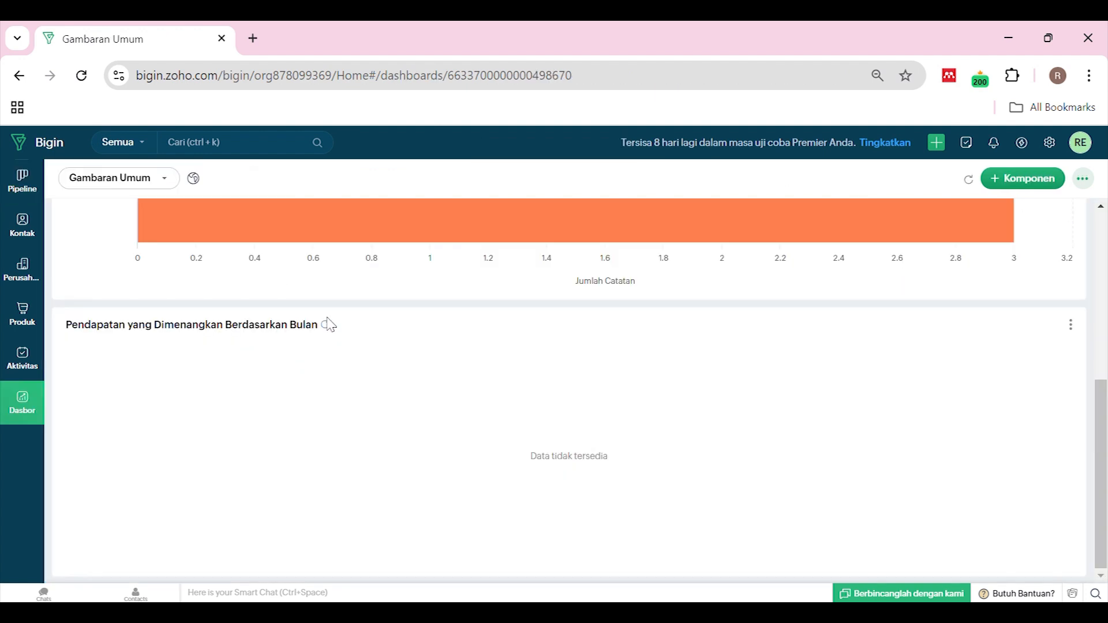
# Refresh the won revenue chart to show IDR 34,000,000 for Februari 2025
pyautogui.click(328, 324)
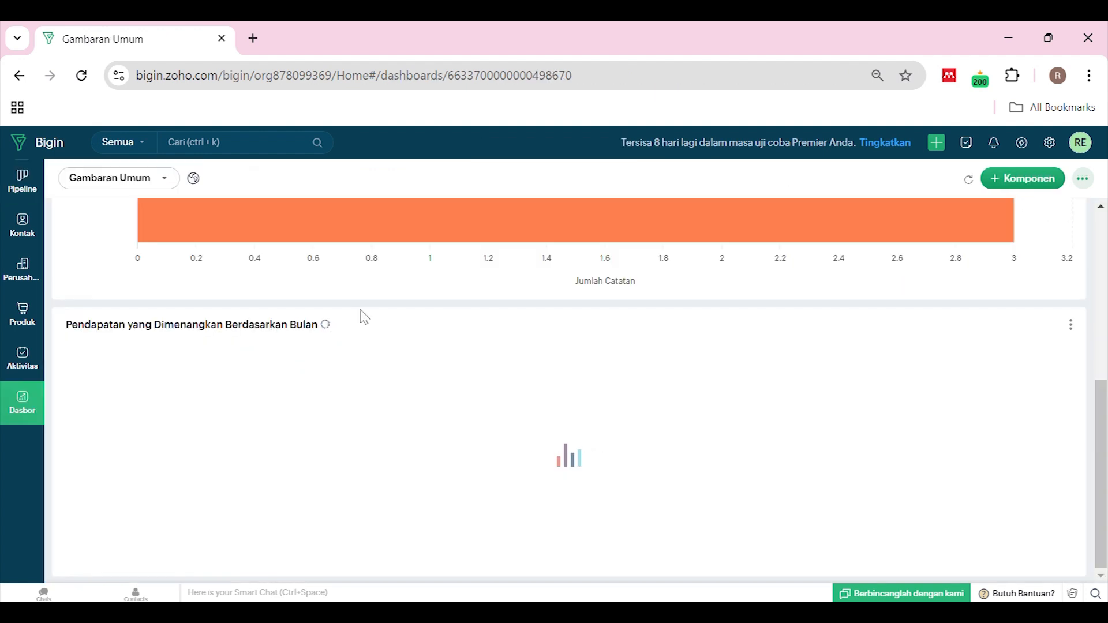
pyautogui.scroll(3, 454, 296)
pyautogui.scroll(3, 456, 296)
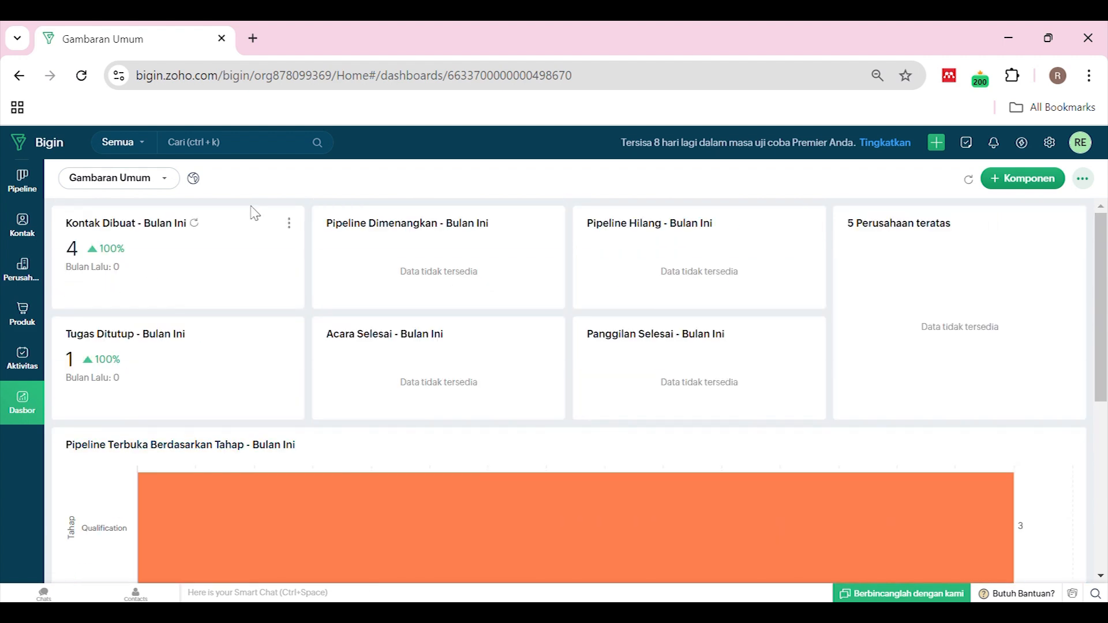
pyautogui.scroll(-6, 255, 213)
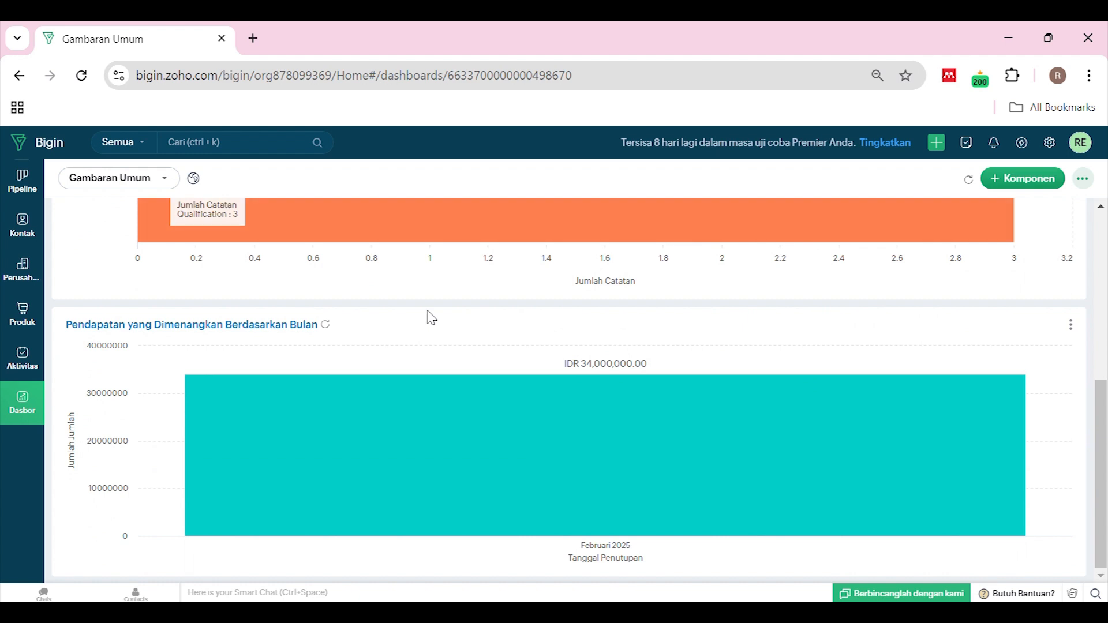
pyautogui.moveTo(388, 396)
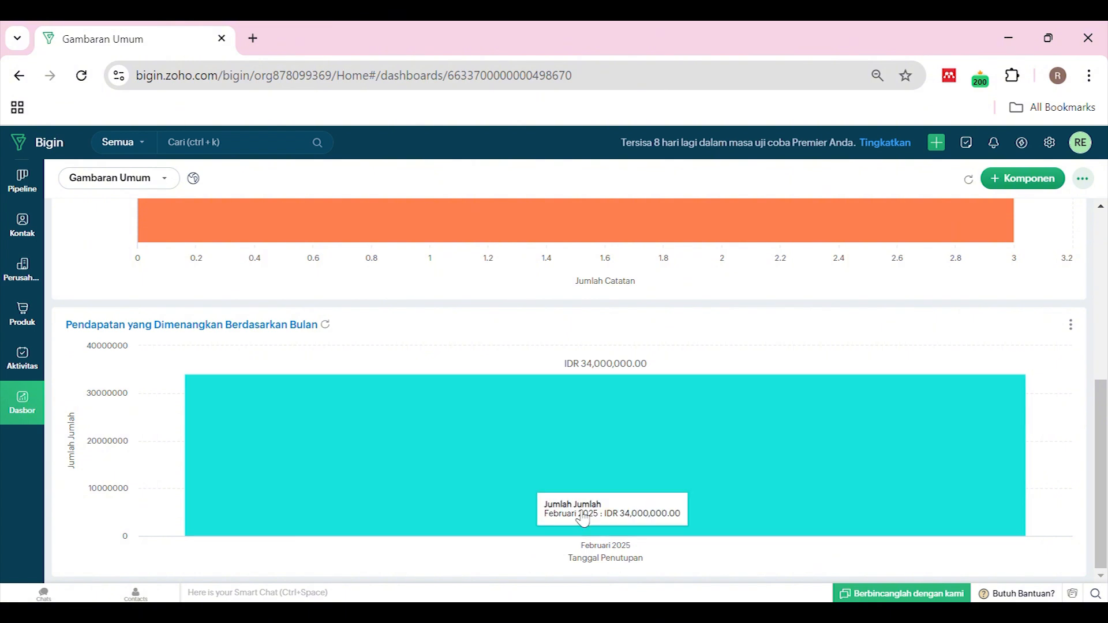
pyautogui.scroll(6, 594, 400)
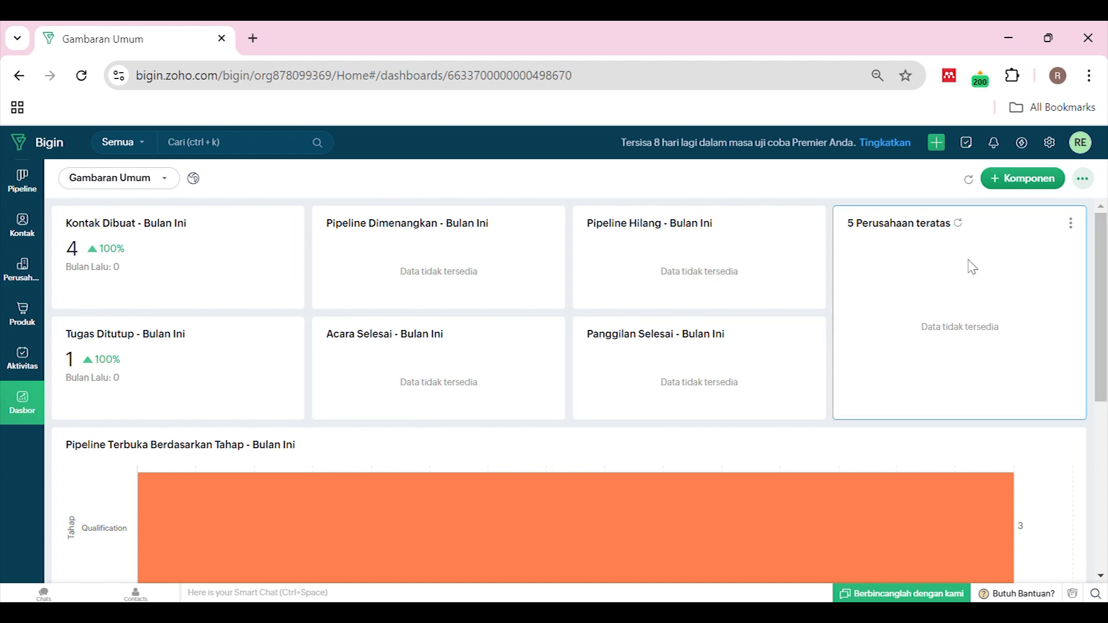
# Refresh the top 5 companies card, now led by PT Sejahtera, and view dashboard options
pyautogui.click(960, 226)
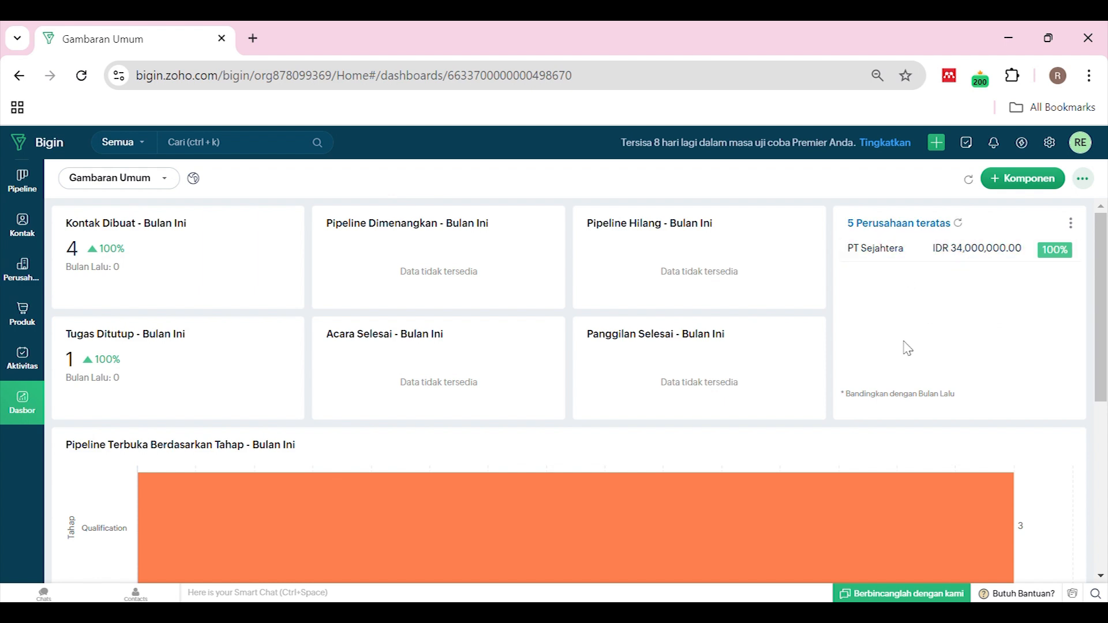
pyautogui.scroll(-6, 941, 332)
pyautogui.moveTo(965, 517)
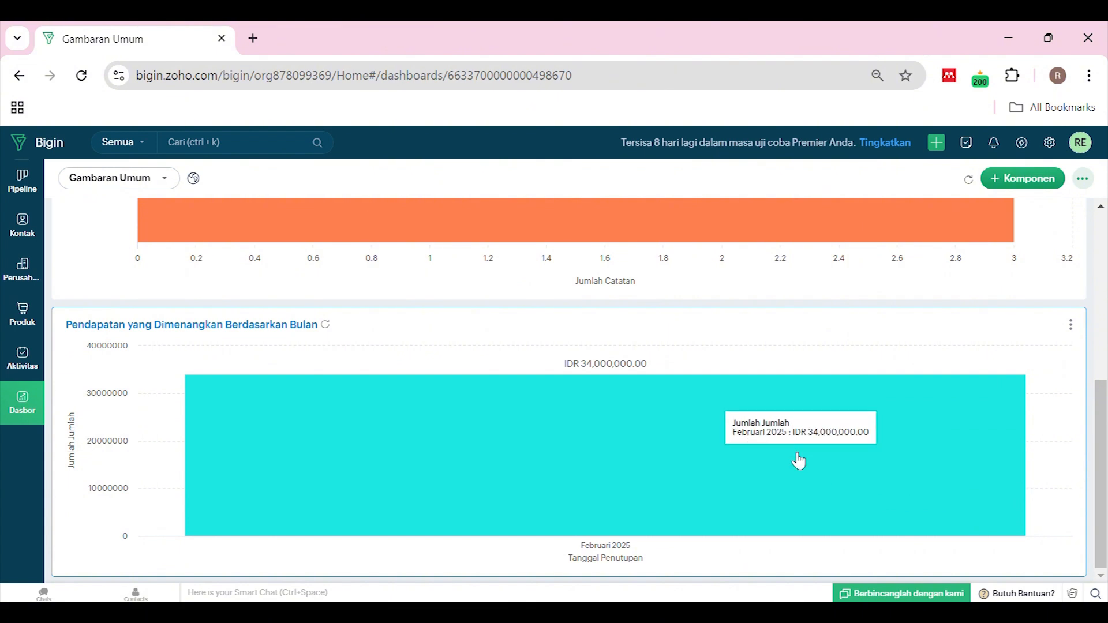
pyautogui.scroll(10, 901, 346)
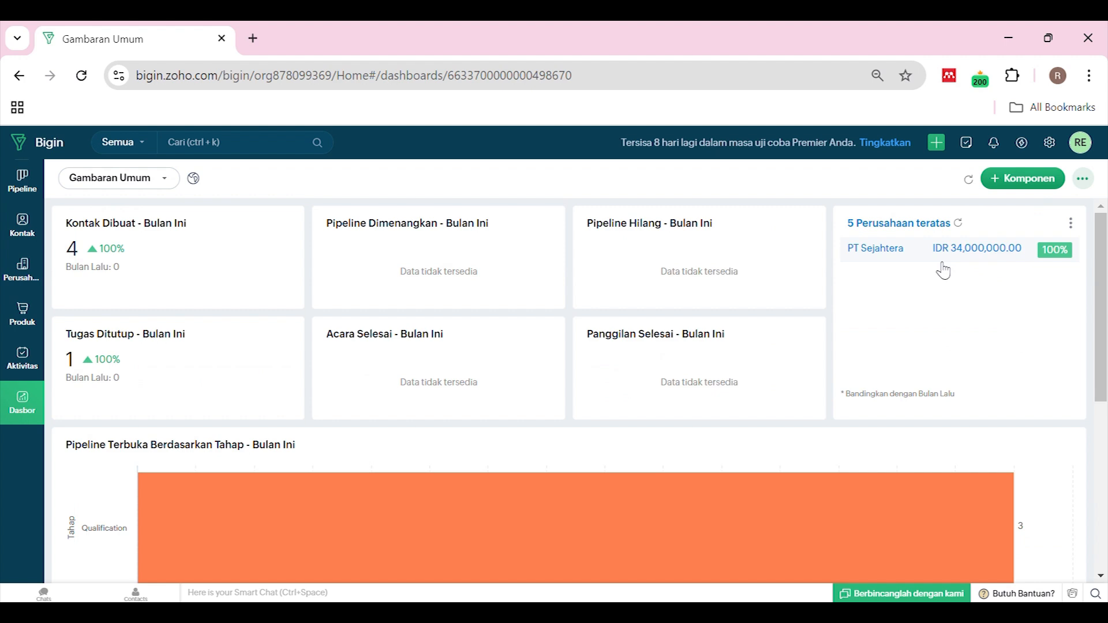
pyautogui.click(1088, 181)
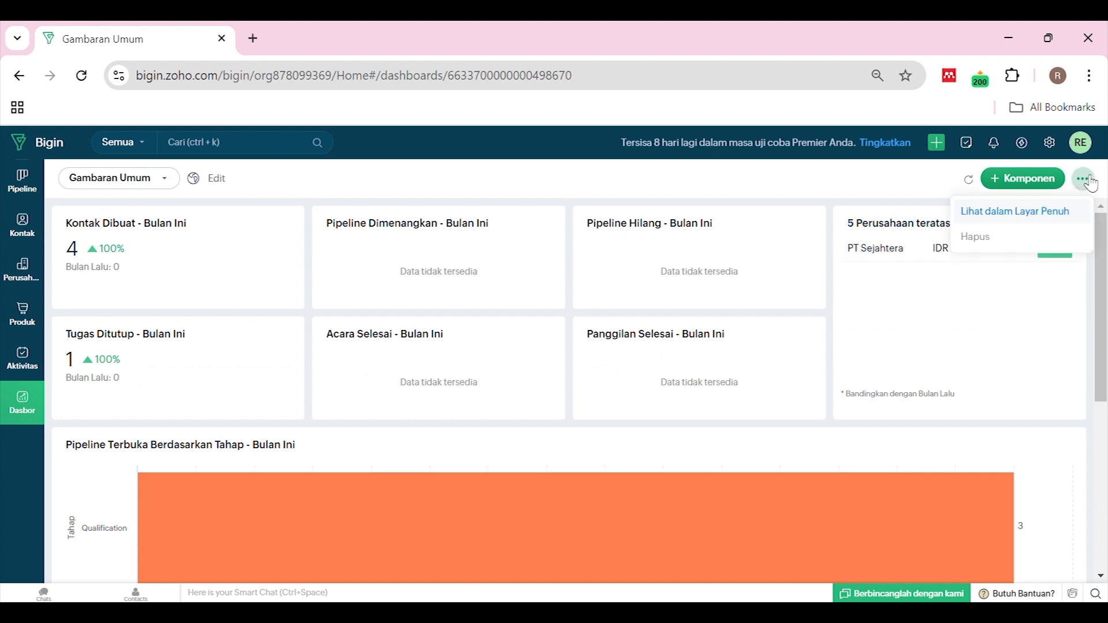
# Browse the chart types offered for a new dashboard component, then close the chooser
pyautogui.click(1060, 181)
pyautogui.click(1009, 249)
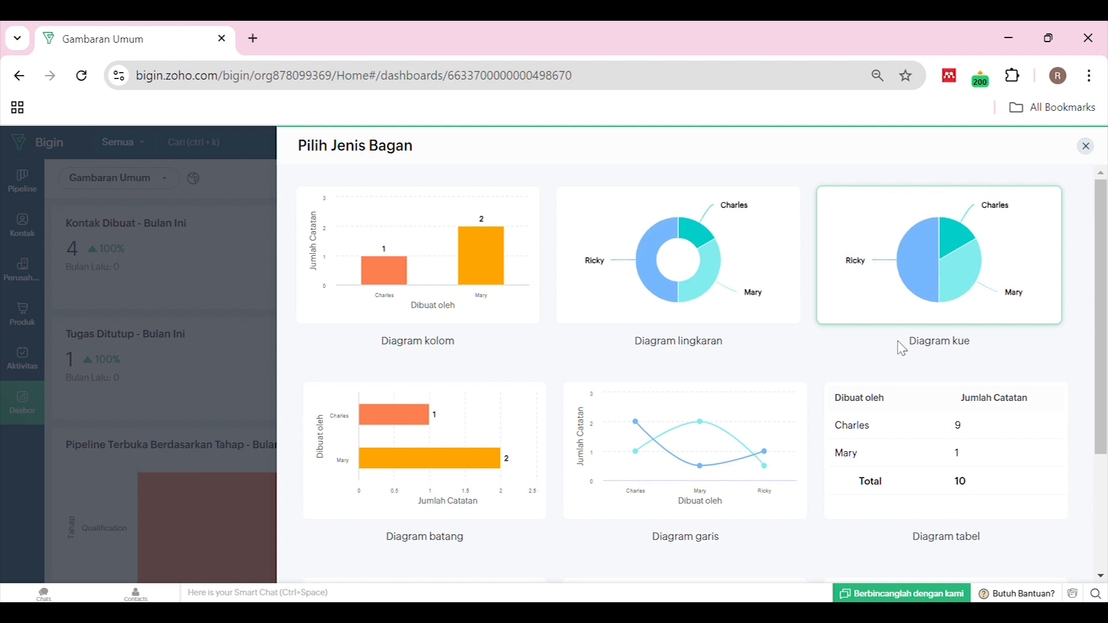
pyautogui.scroll(-2, 947, 326)
pyautogui.scroll(-2, 981, 491)
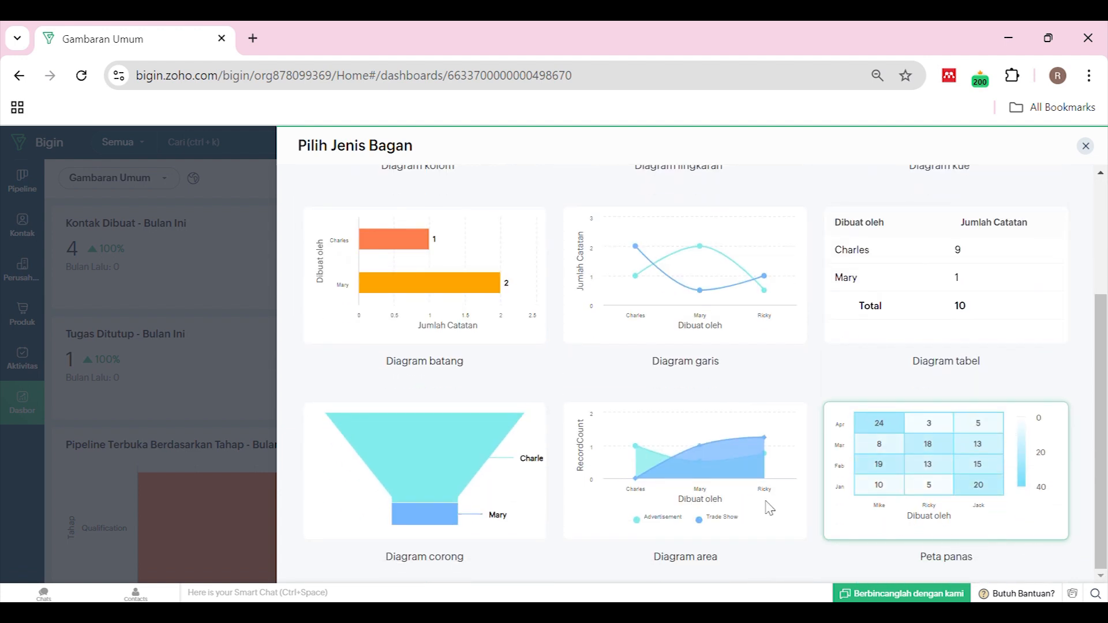
pyautogui.scroll(3, 508, 493)
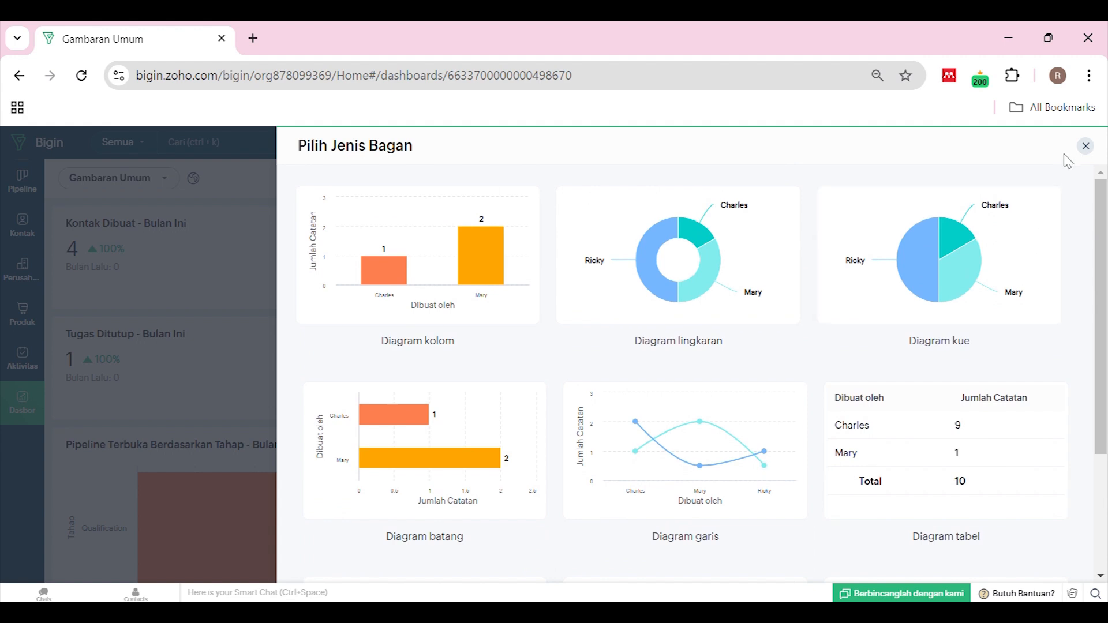
pyautogui.click(1085, 146)
# Check the chart and target meter component options again, adding neither to the dashboard
pyautogui.click(1082, 179)
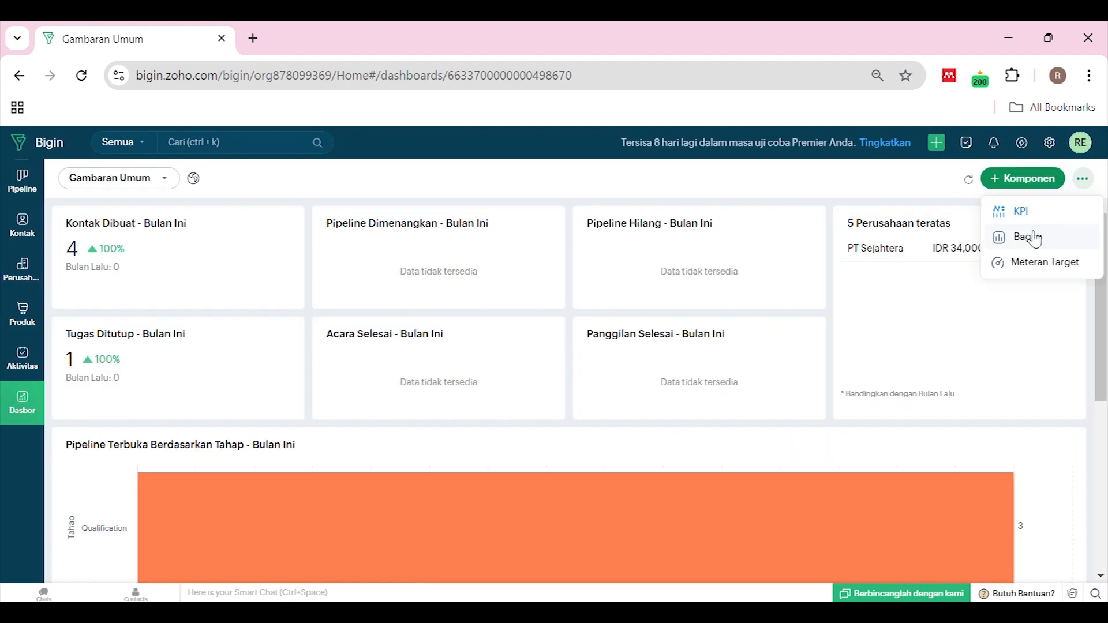
pyautogui.click(1034, 237)
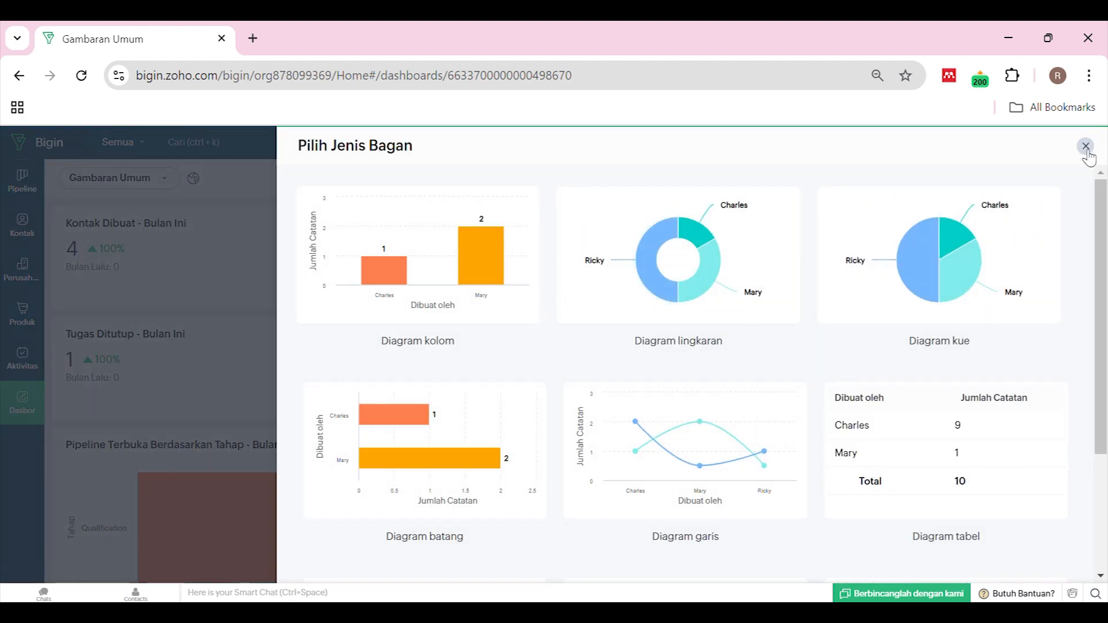
pyautogui.click(1086, 146)
pyautogui.click(1082, 179)
pyautogui.click(1039, 261)
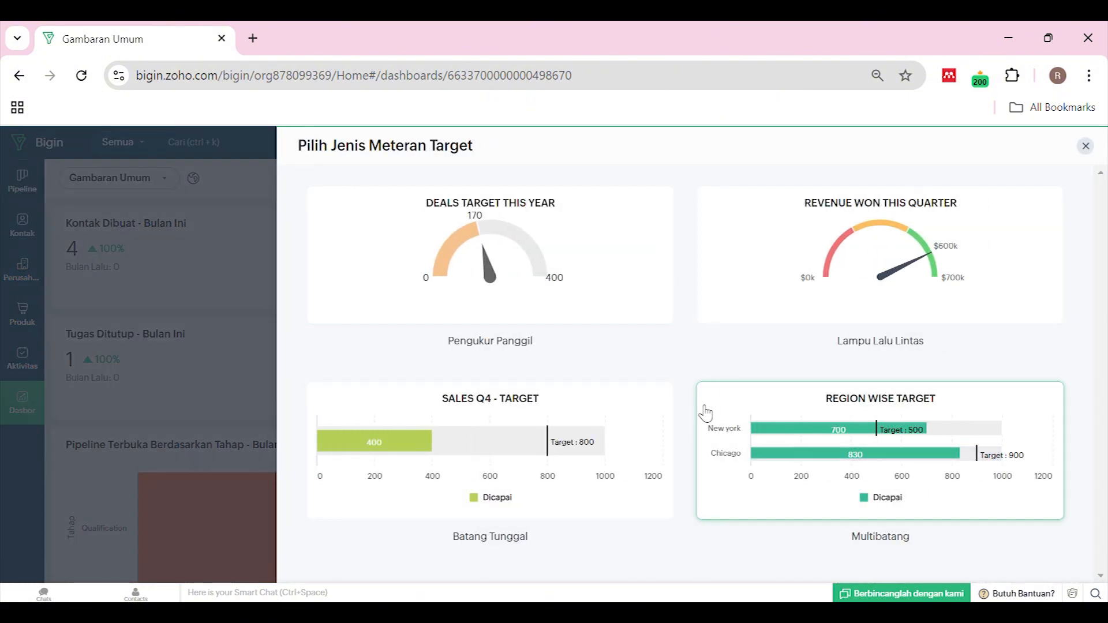
pyautogui.click(1086, 147)
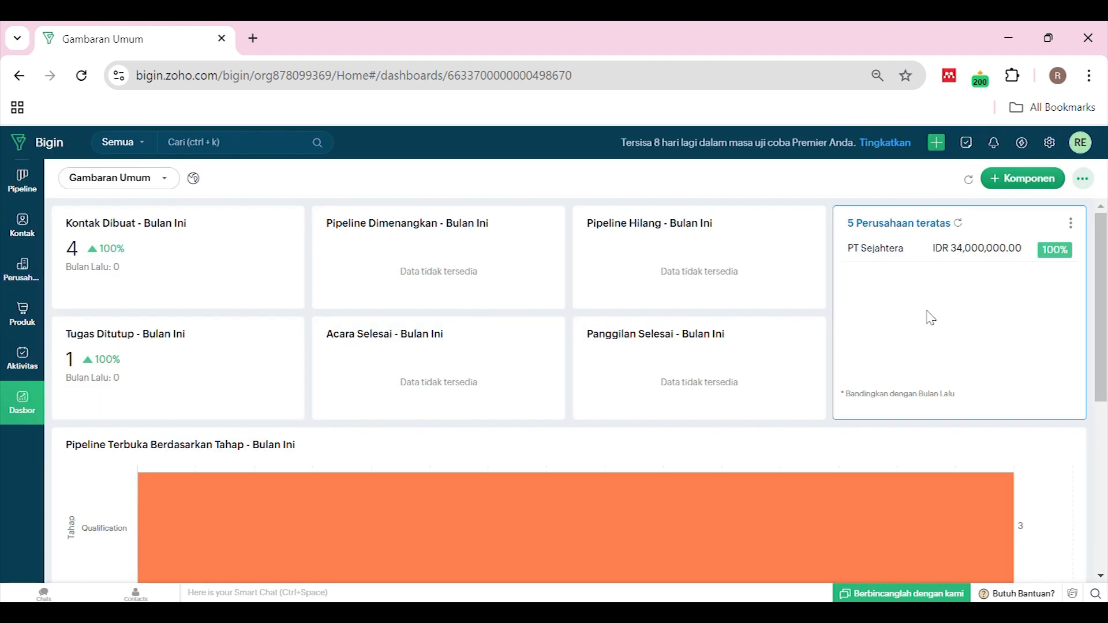
pyautogui.scroll(-5, 322, 250)
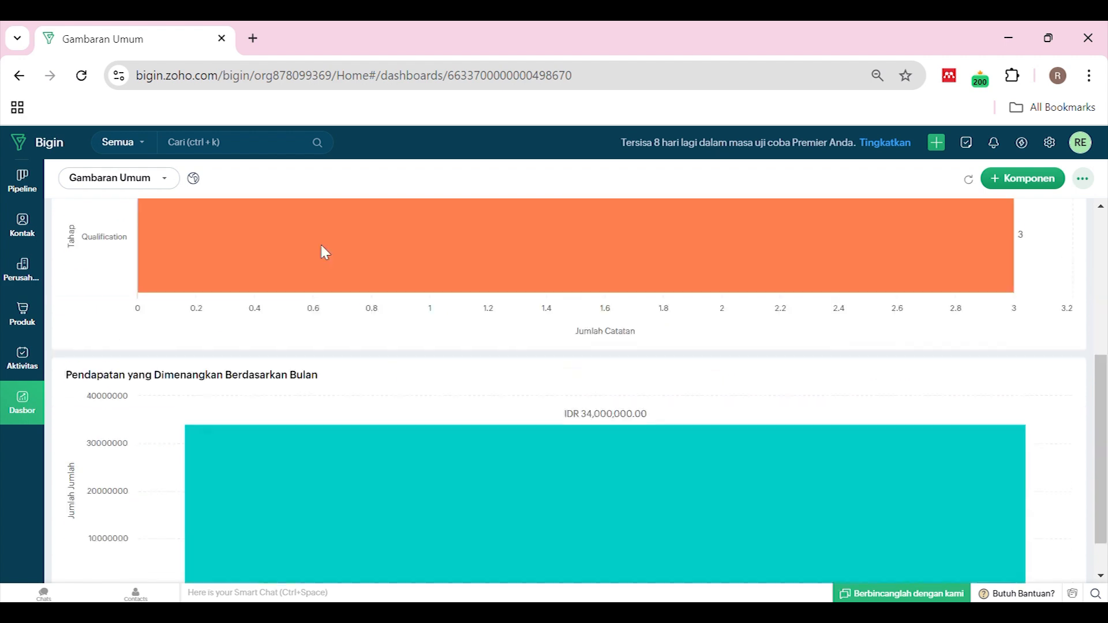
pyautogui.scroll(5, 400, 272)
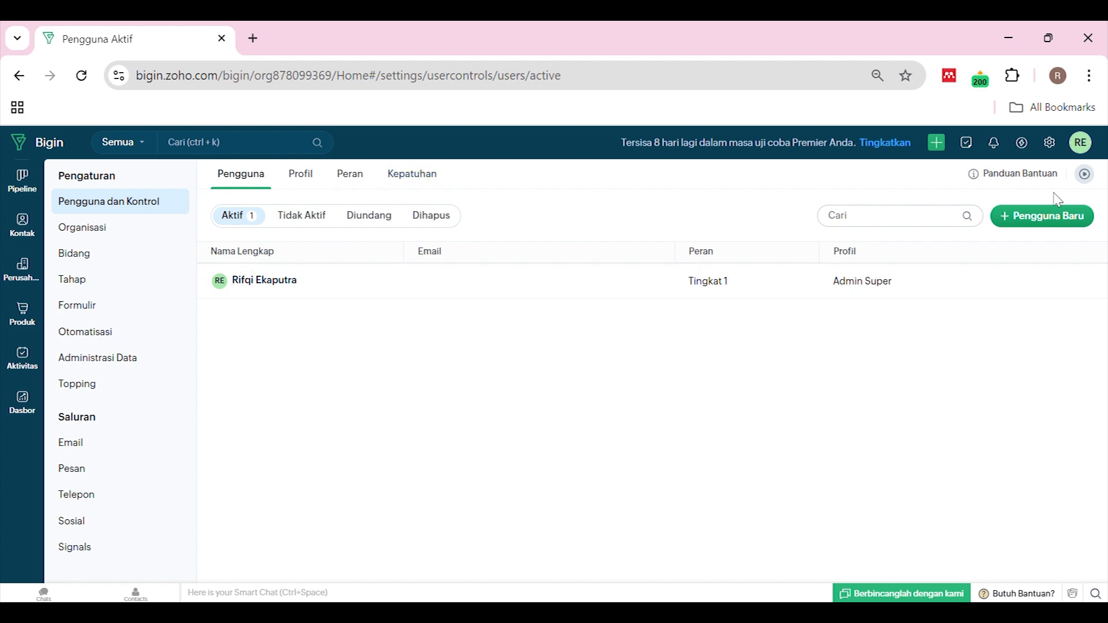
pyautogui.click(1035, 223)
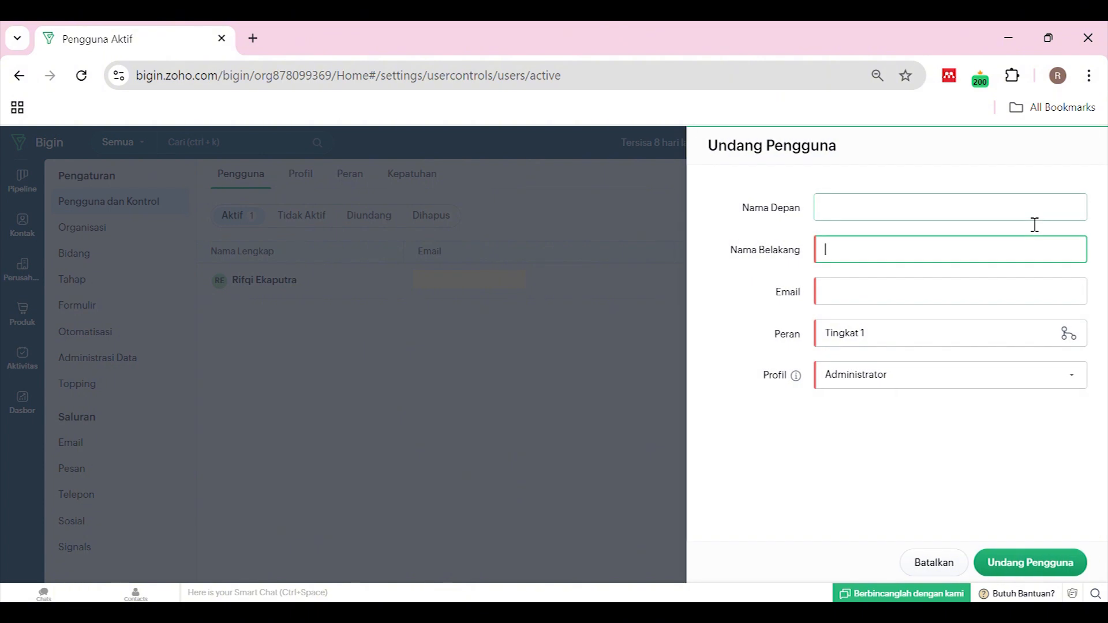
pyautogui.click(908, 437)
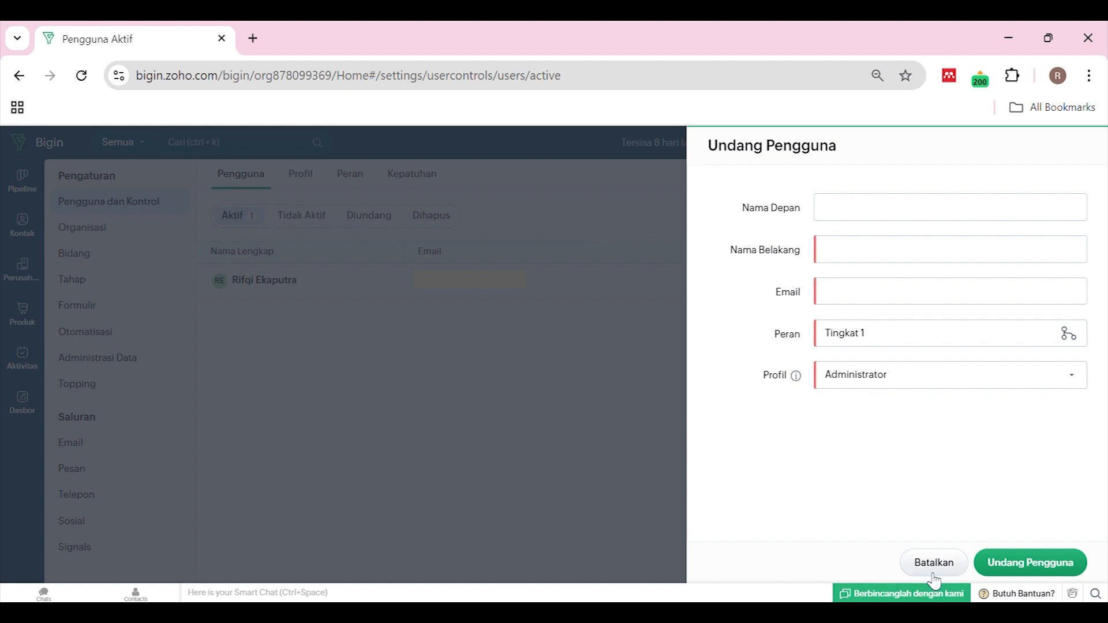
pyautogui.click(867, 302)
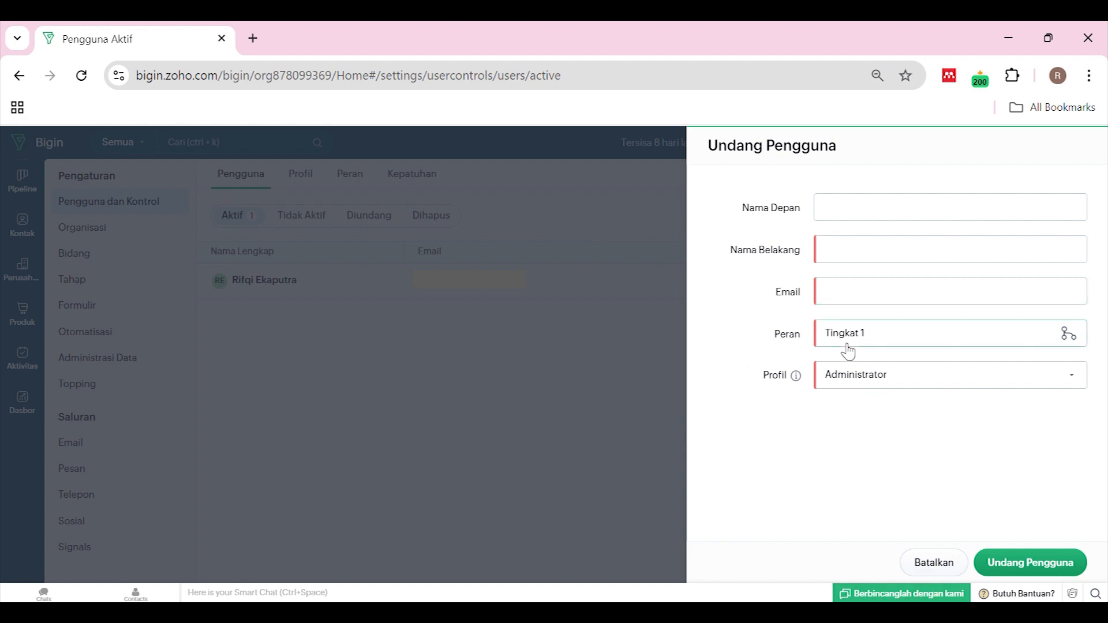
pyautogui.click(863, 348)
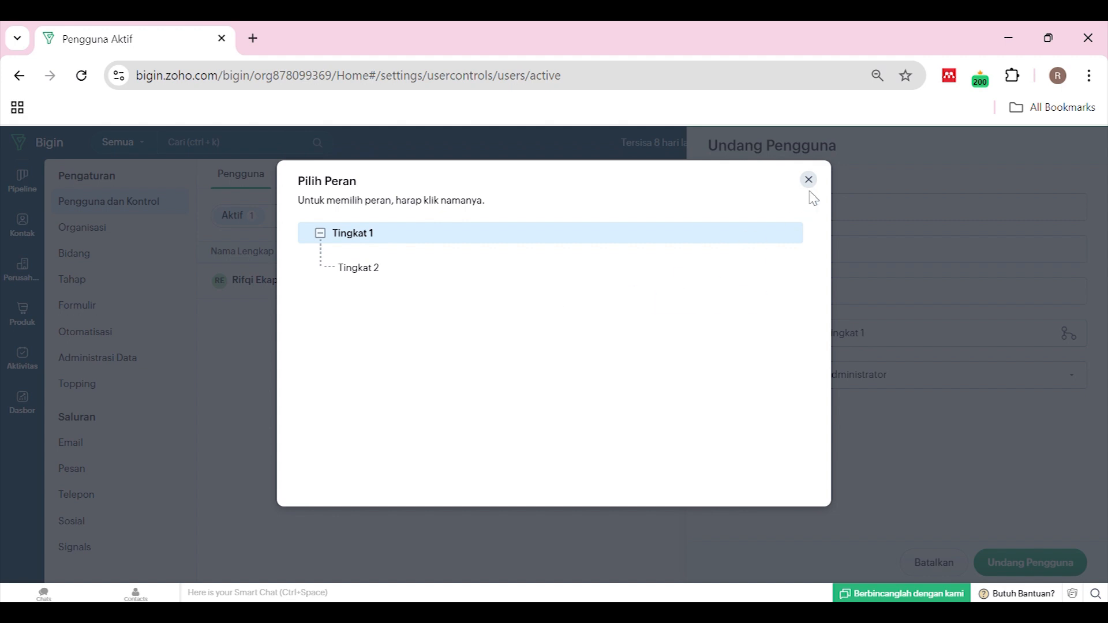
pyautogui.click(819, 180)
pyautogui.click(934, 563)
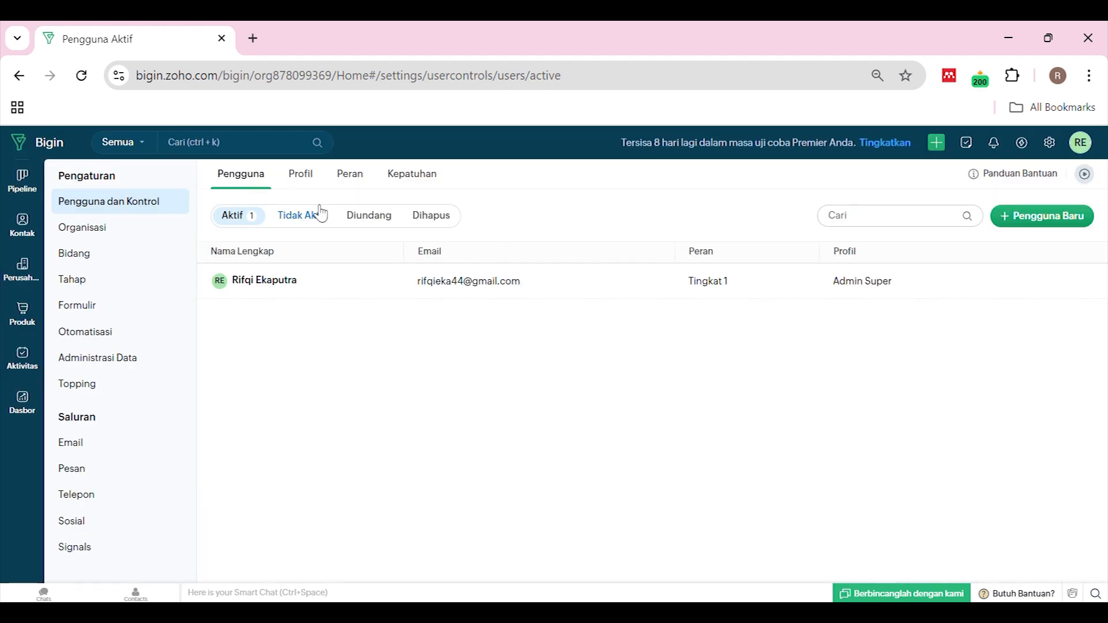
# Review the Administrator profile's permissions without saving, then view the Peran role hierarchy
pyautogui.click(310, 179)
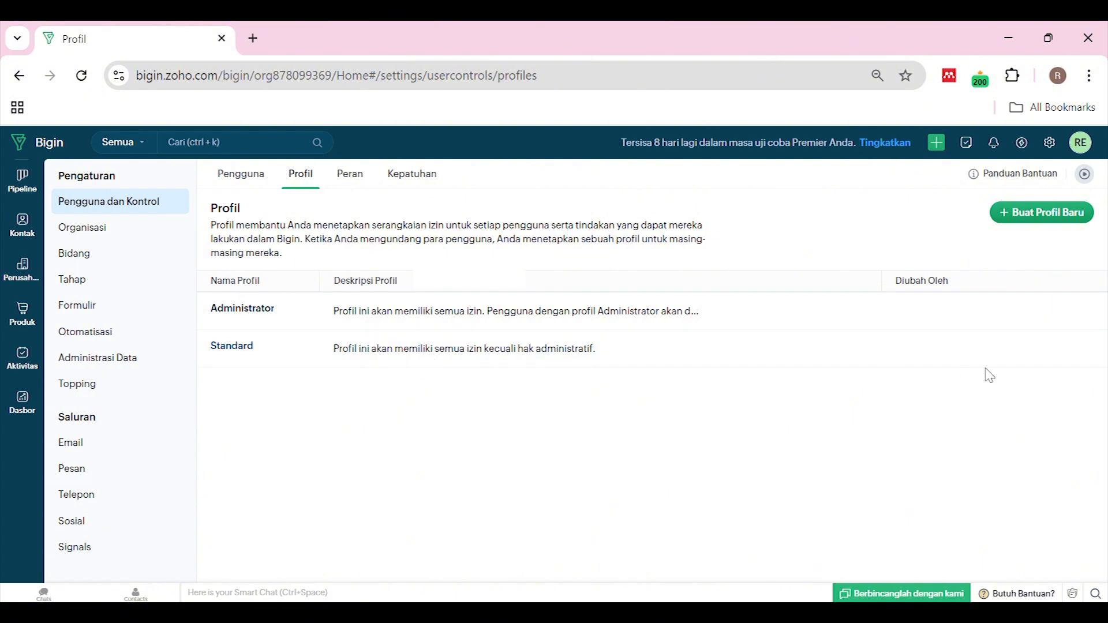
pyautogui.click(1055, 315)
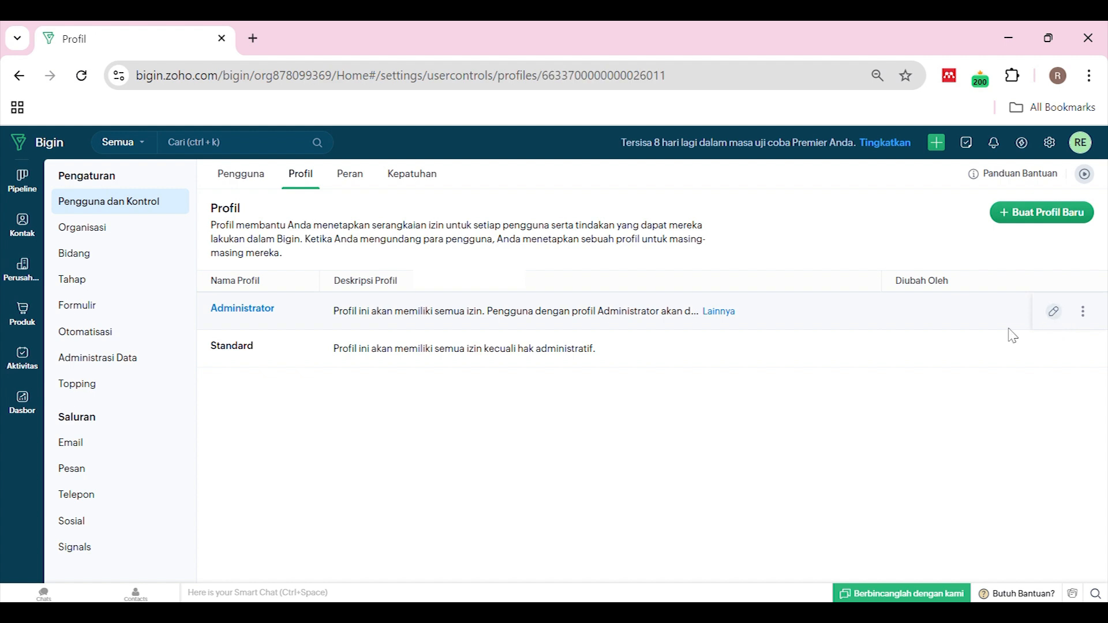
pyautogui.scroll(-3, 510, 326)
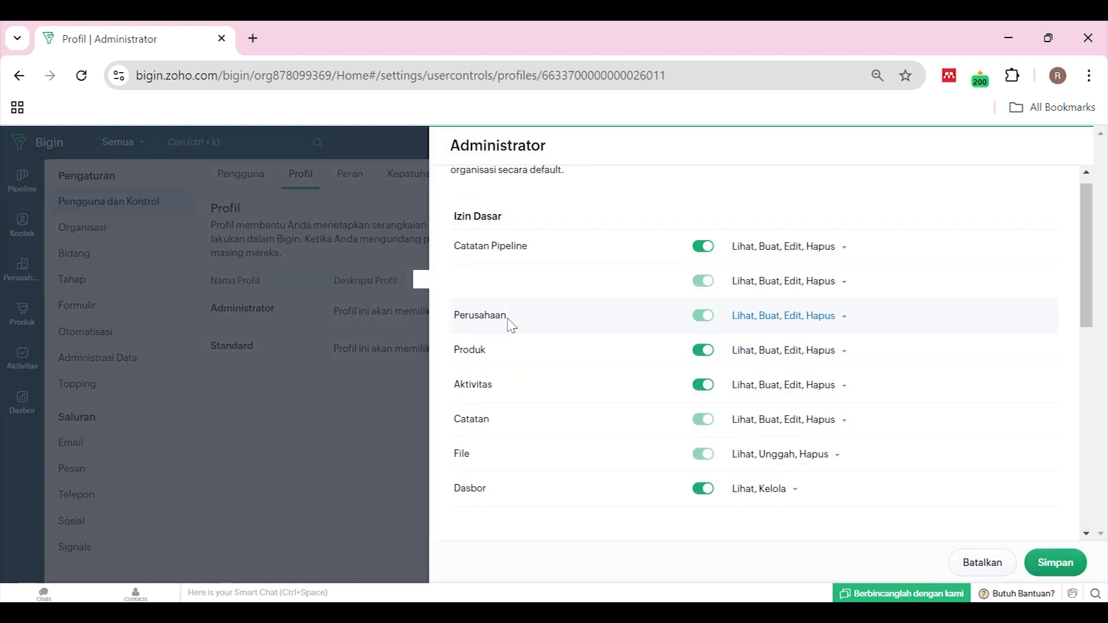
pyautogui.click(998, 562)
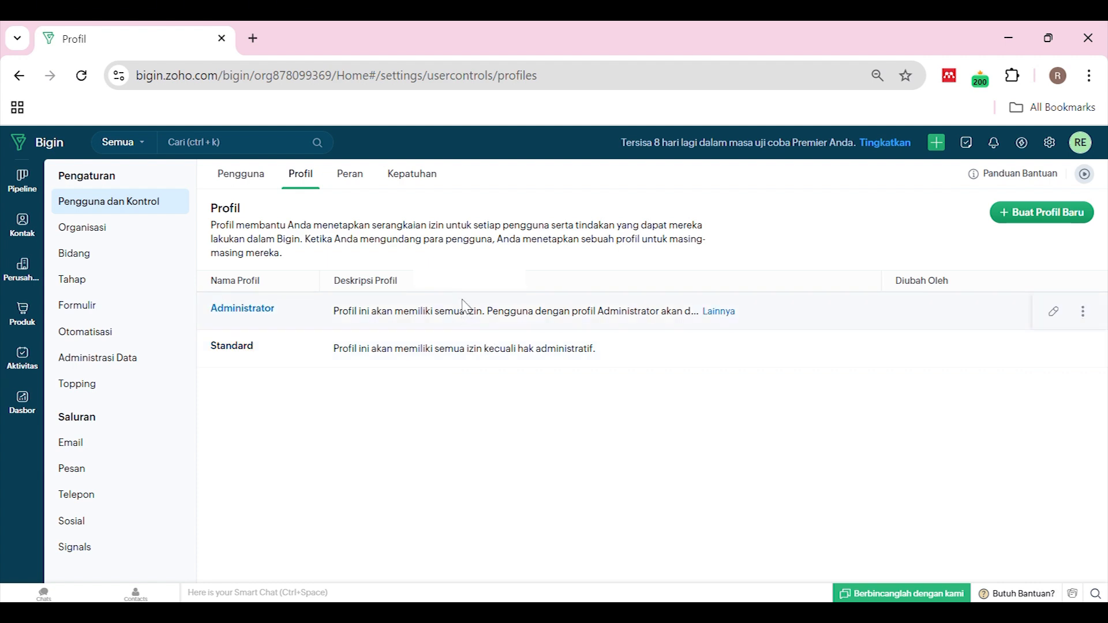
pyautogui.click(355, 178)
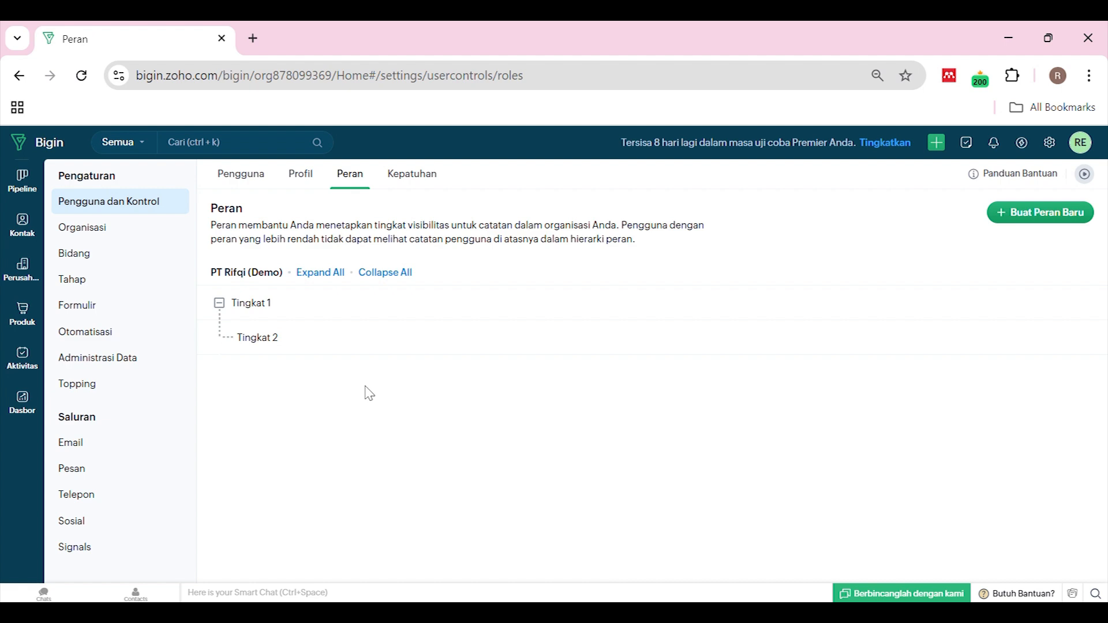
# Start a new role, cancel it, and open the Kepatuhan compliance settings
pyautogui.click(1049, 222)
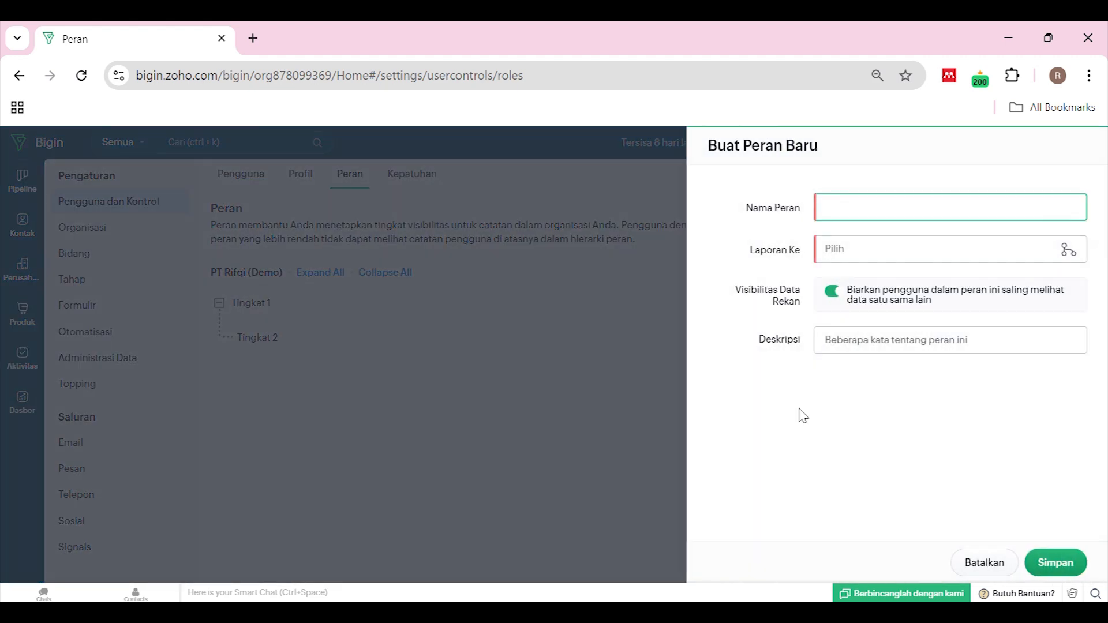
pyautogui.click(982, 563)
pyautogui.click(414, 179)
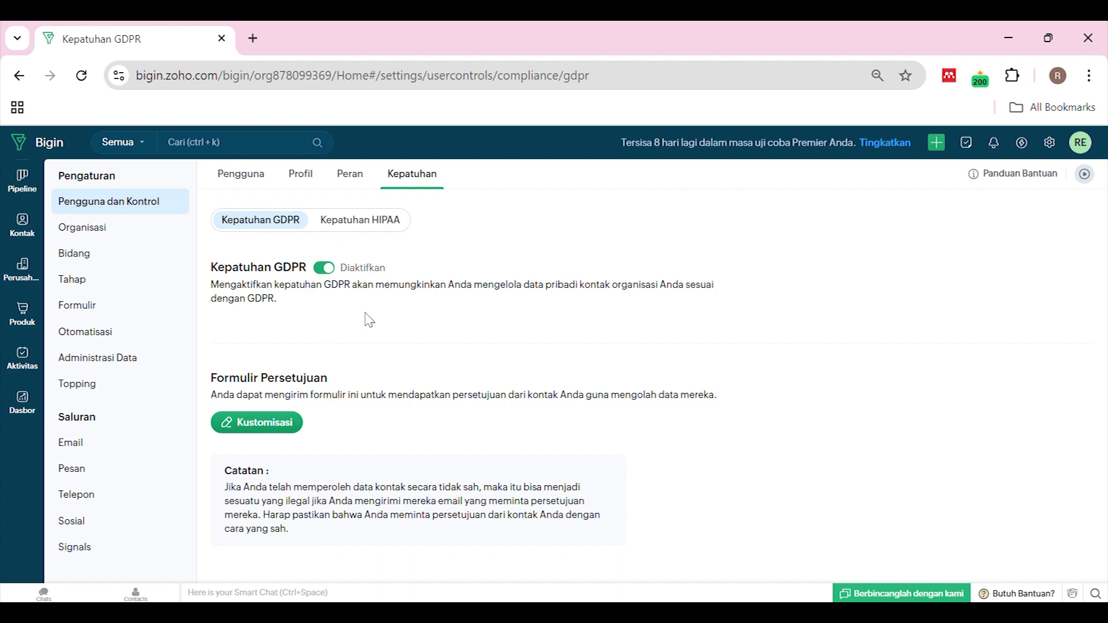
# Compare the Kepatuhan GDPR and Kepatuhan HIPAA settings, then open the organisation details
pyautogui.click(371, 225)
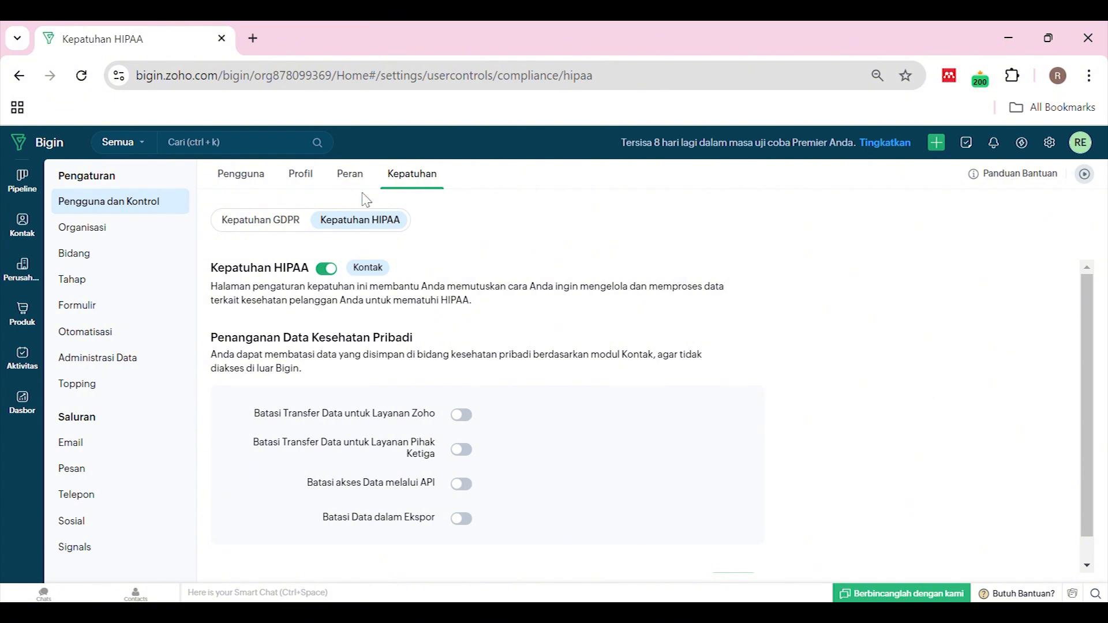
pyautogui.click(284, 222)
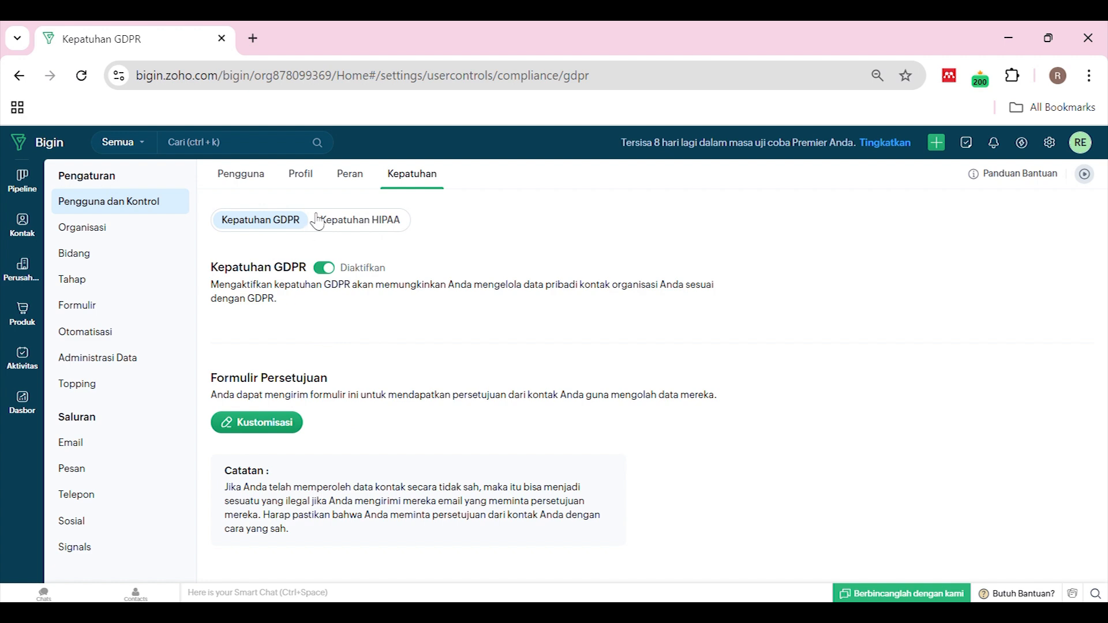
pyautogui.click(345, 220)
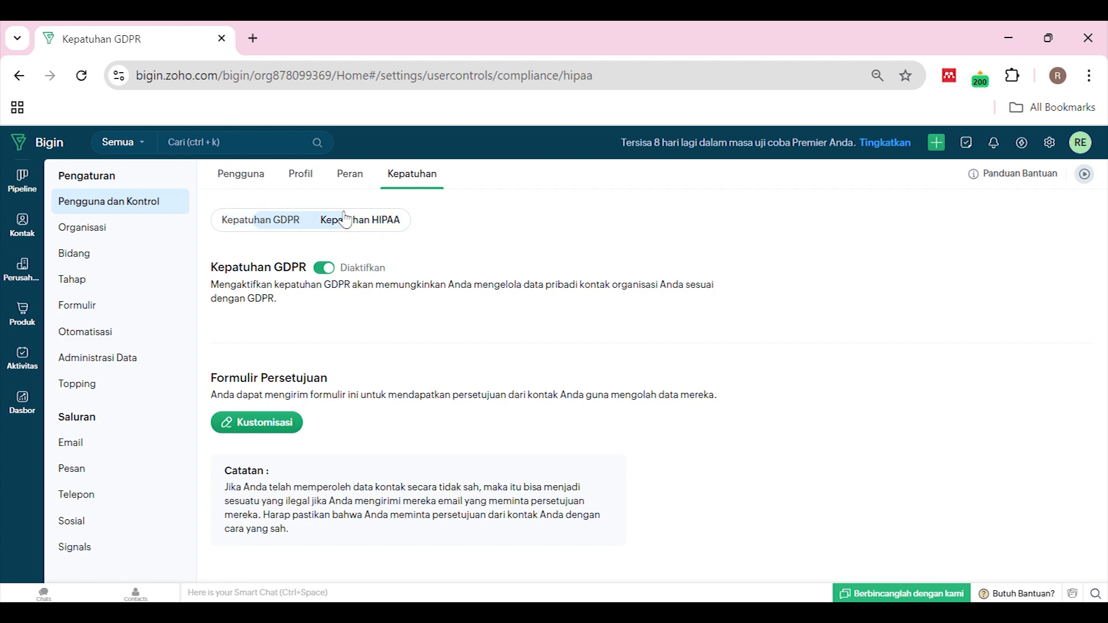
pyautogui.click(269, 227)
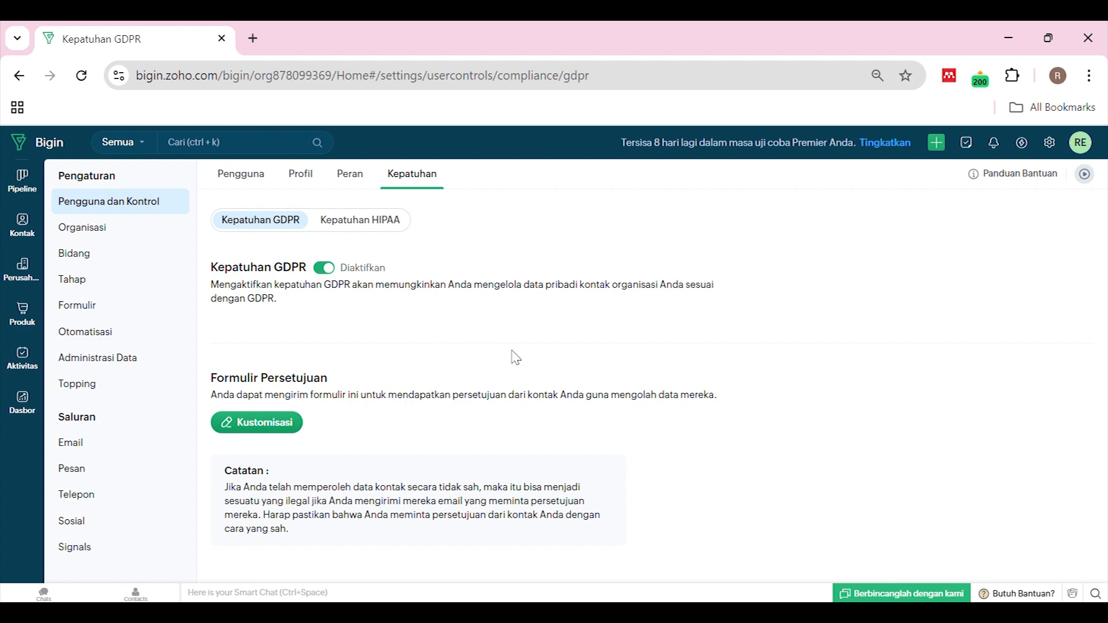
pyautogui.click(348, 225)
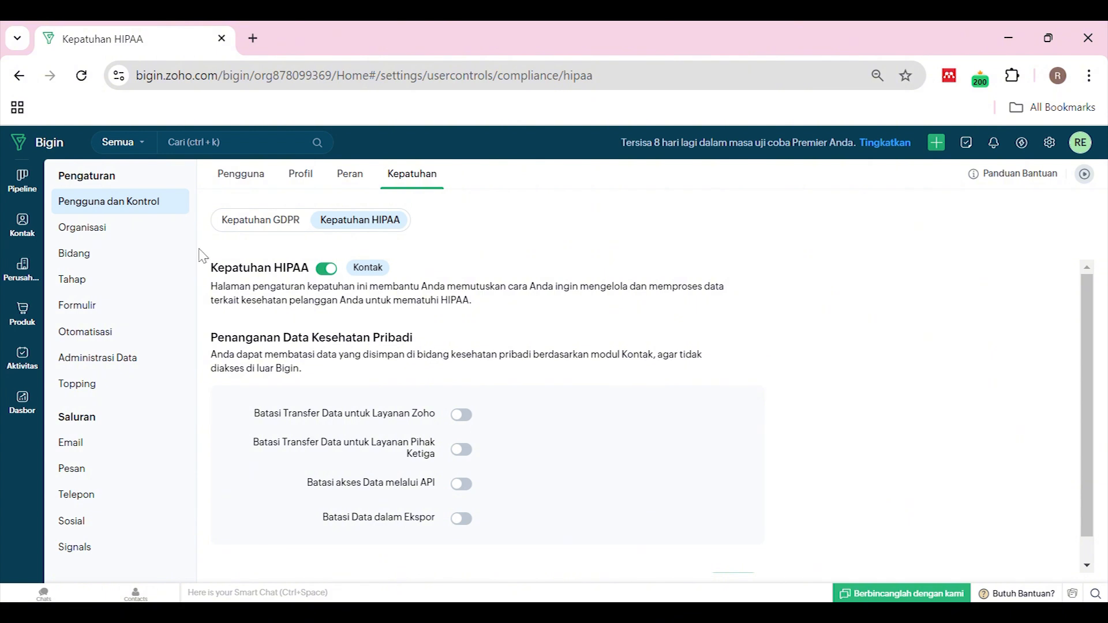
pyautogui.click(122, 239)
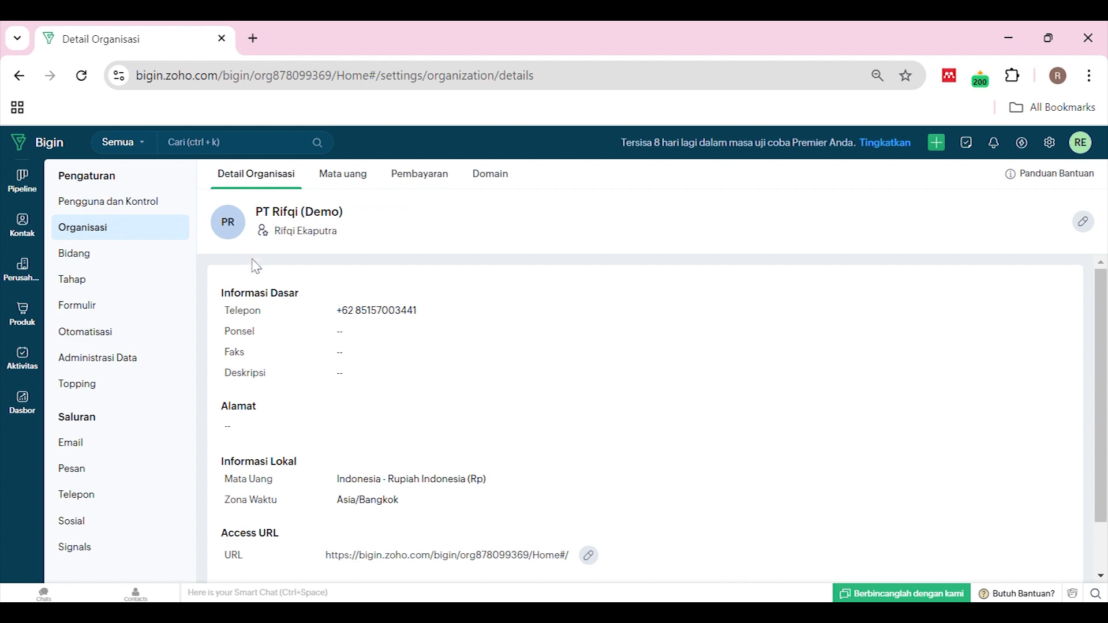
# Review the organisation's currencies and payment settings, then the custom domain and favicon settings
pyautogui.scroll(-1, 257, 280)
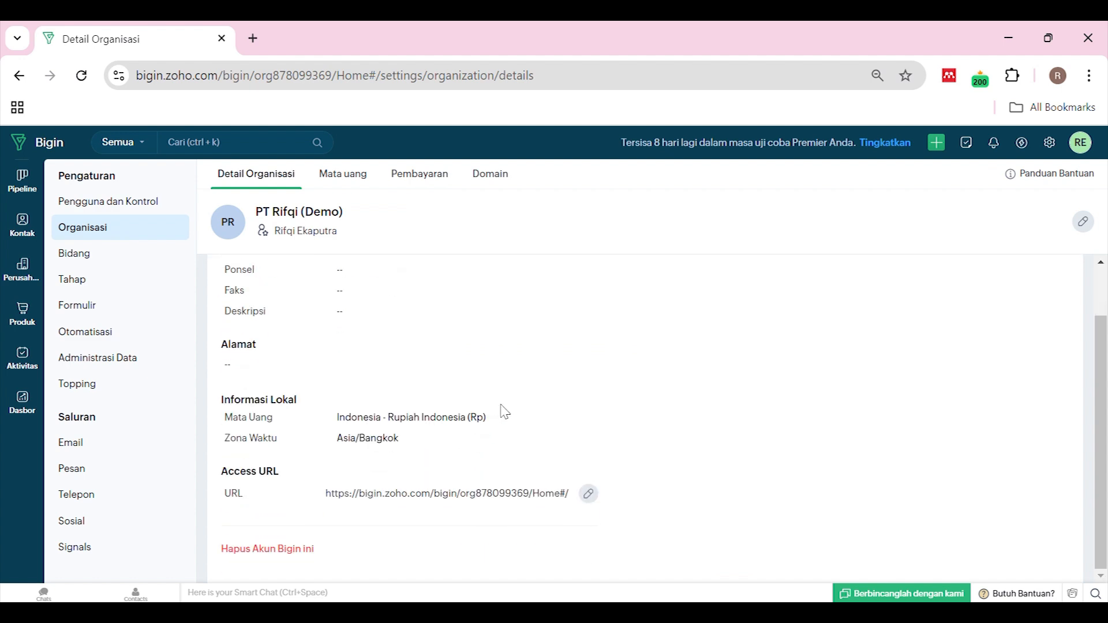
pyautogui.scroll(1, 501, 412)
pyautogui.click(350, 175)
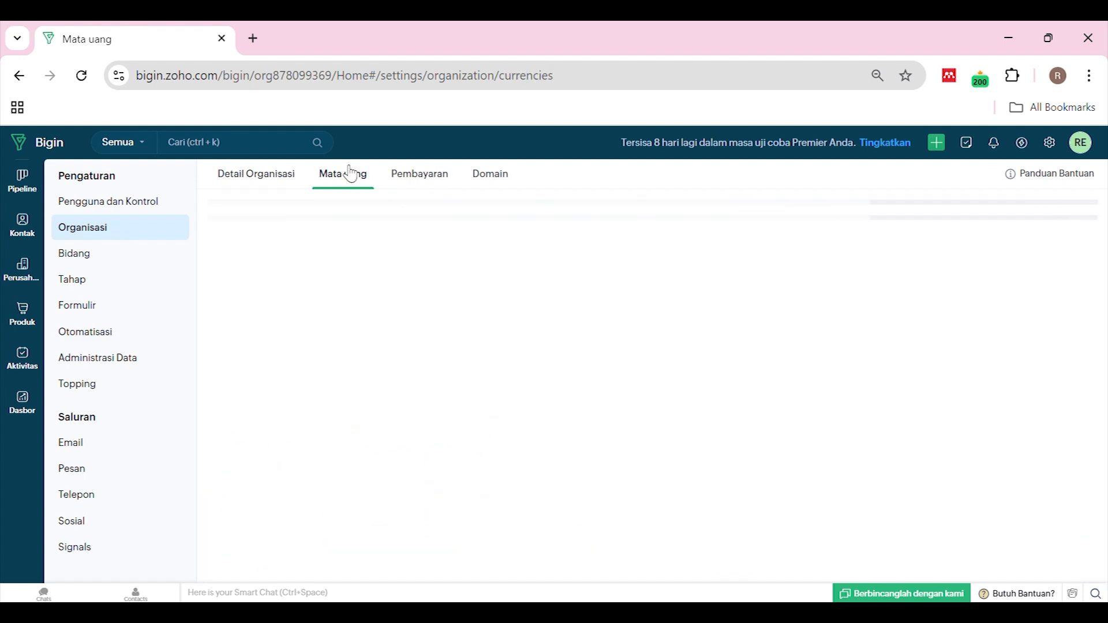
pyautogui.click(441, 180)
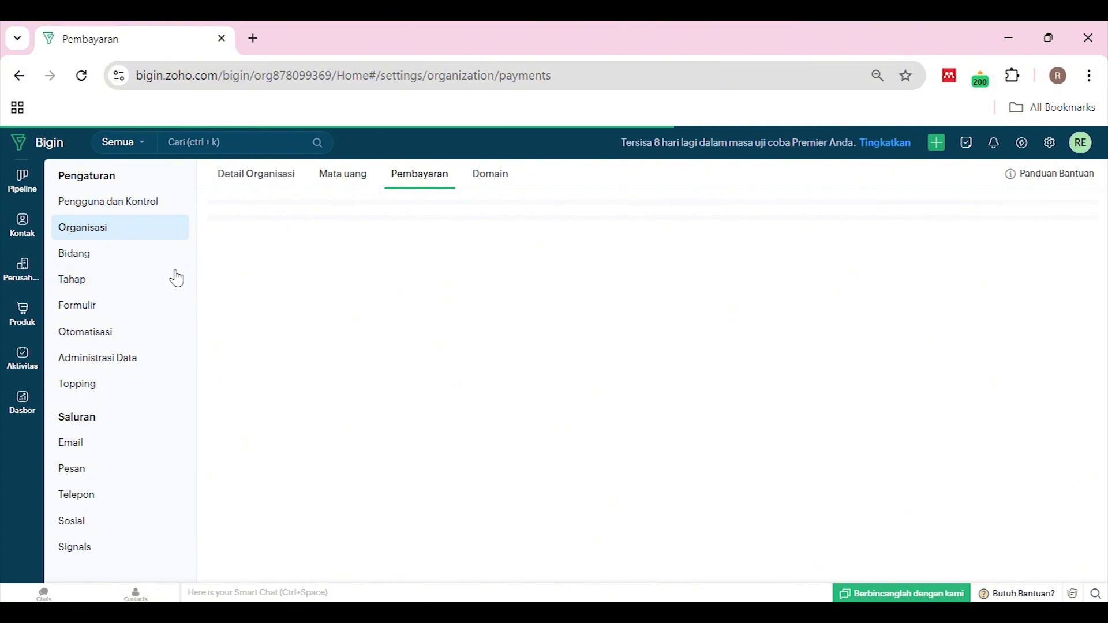
pyautogui.click(339, 182)
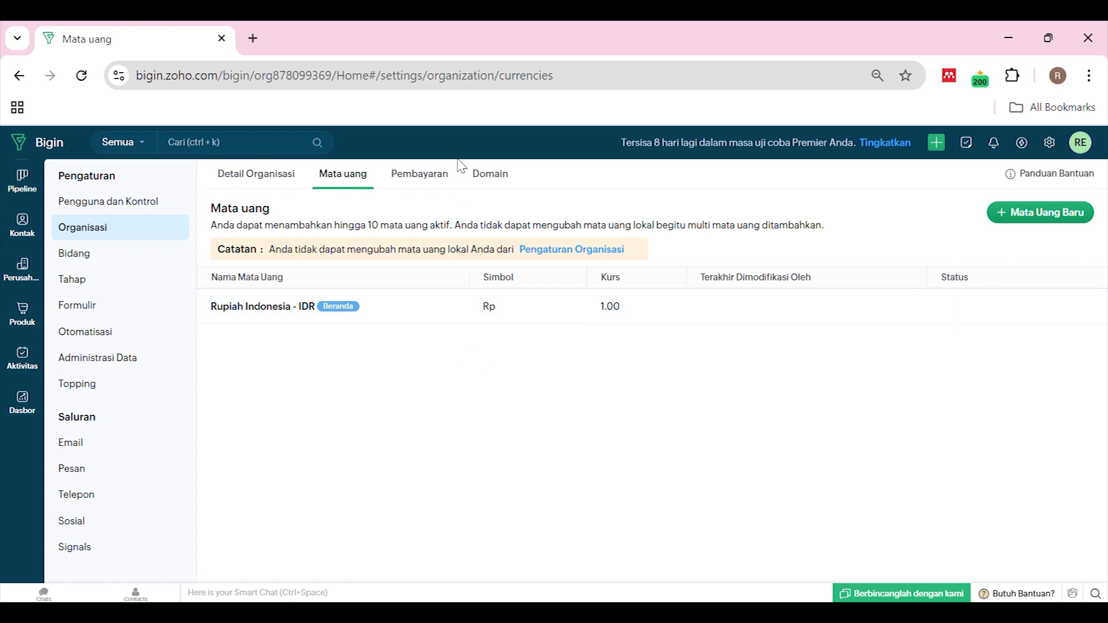
pyautogui.click(480, 180)
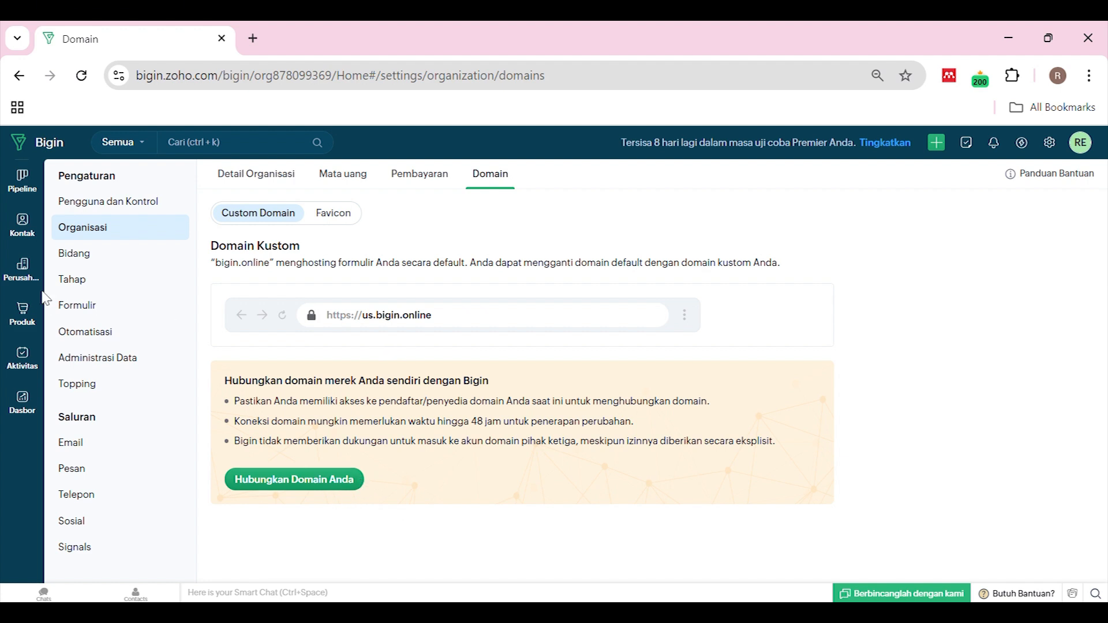
pyautogui.click(333, 222)
# Scroll through every module's field card, including Acara and Panggilan, then open Tahap pipeline stages
pyautogui.click(104, 253)
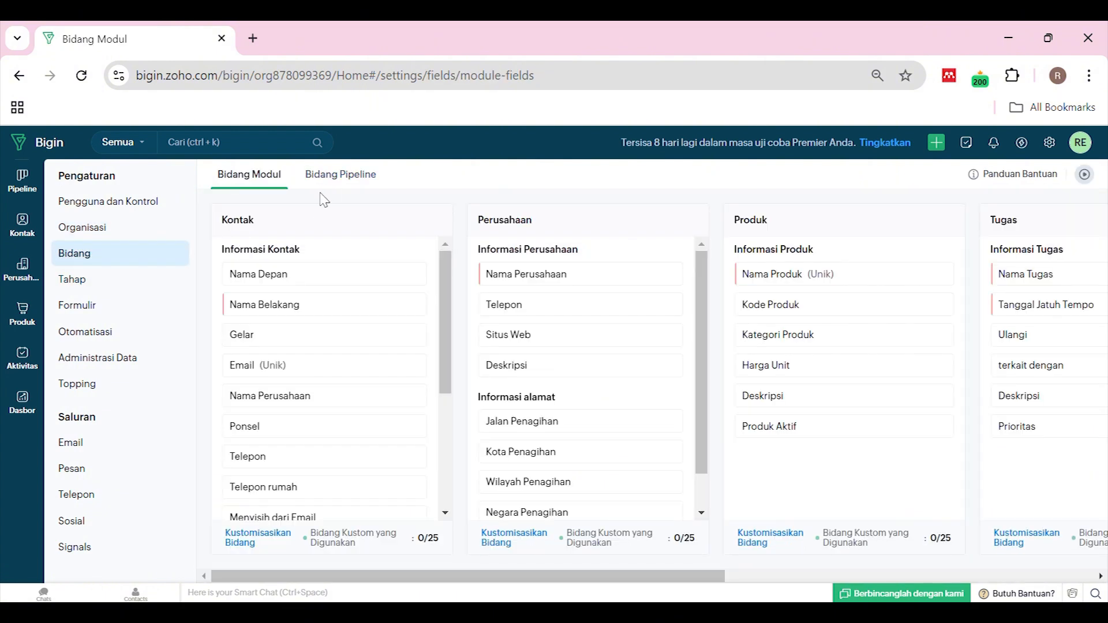
pyautogui.scroll(-2, 393, 314)
pyautogui.scroll(2, 391, 248)
pyautogui.scroll(-2, 314, 315)
pyautogui.scroll(2, 317, 319)
pyautogui.scroll(-1, 520, 298)
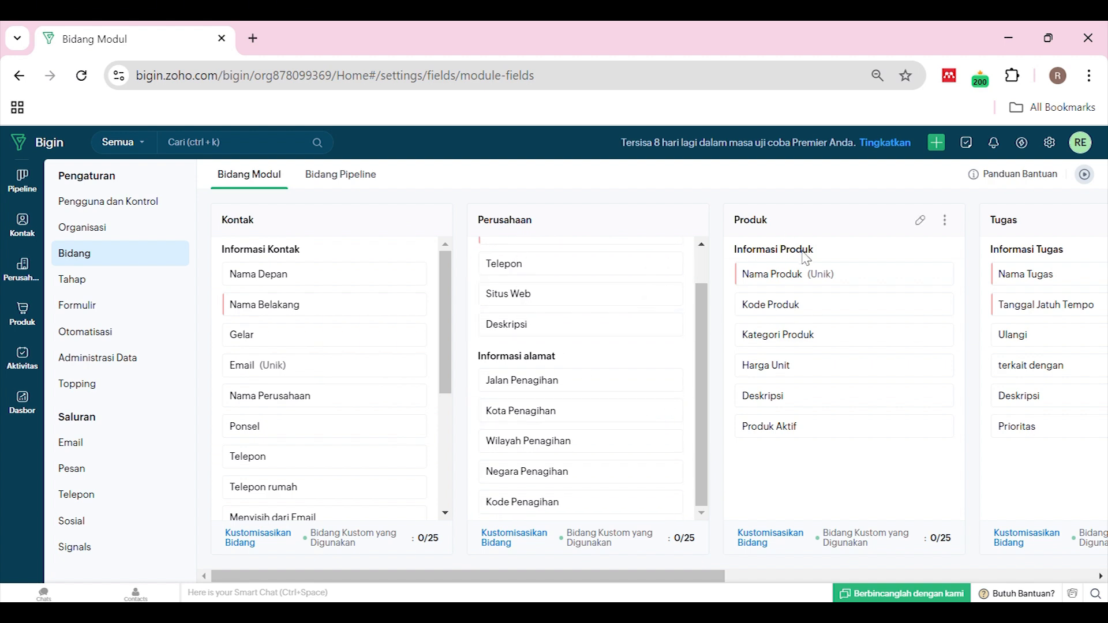
pyautogui.moveTo(651, 577); pyautogui.dragTo(966, 560)
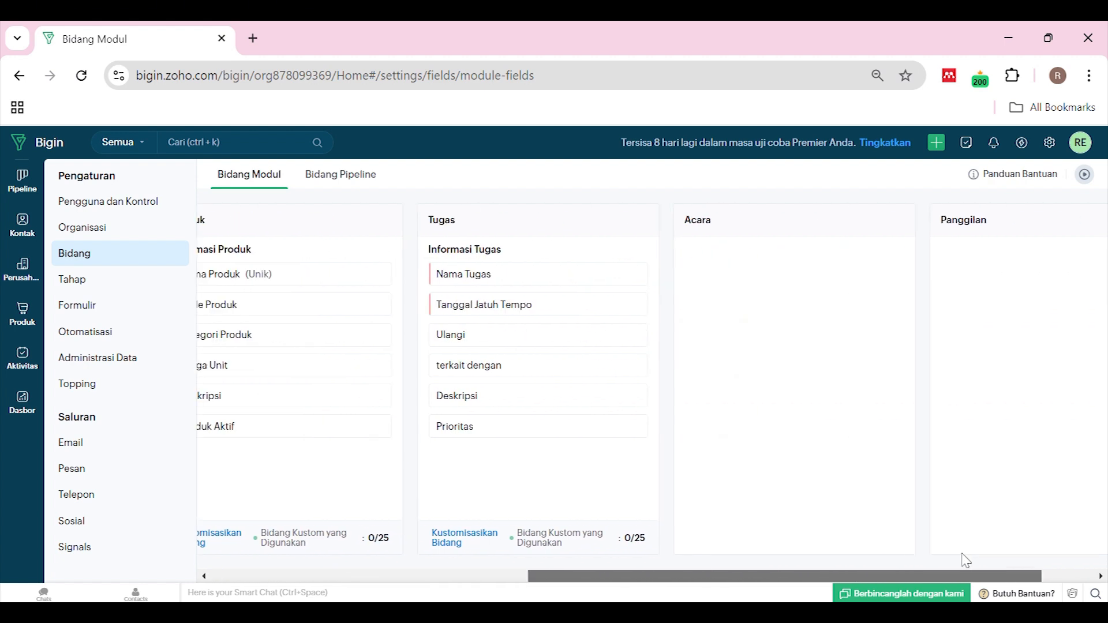
pyautogui.hscroll(2, 970, 519)
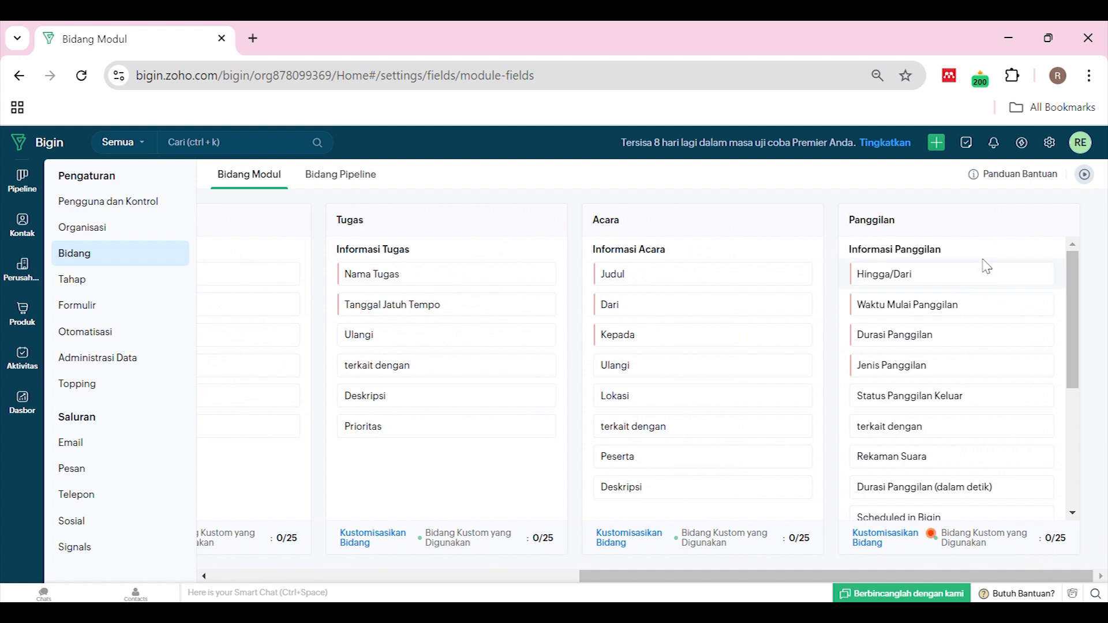
pyautogui.moveTo(647, 577); pyautogui.dragTo(207, 578)
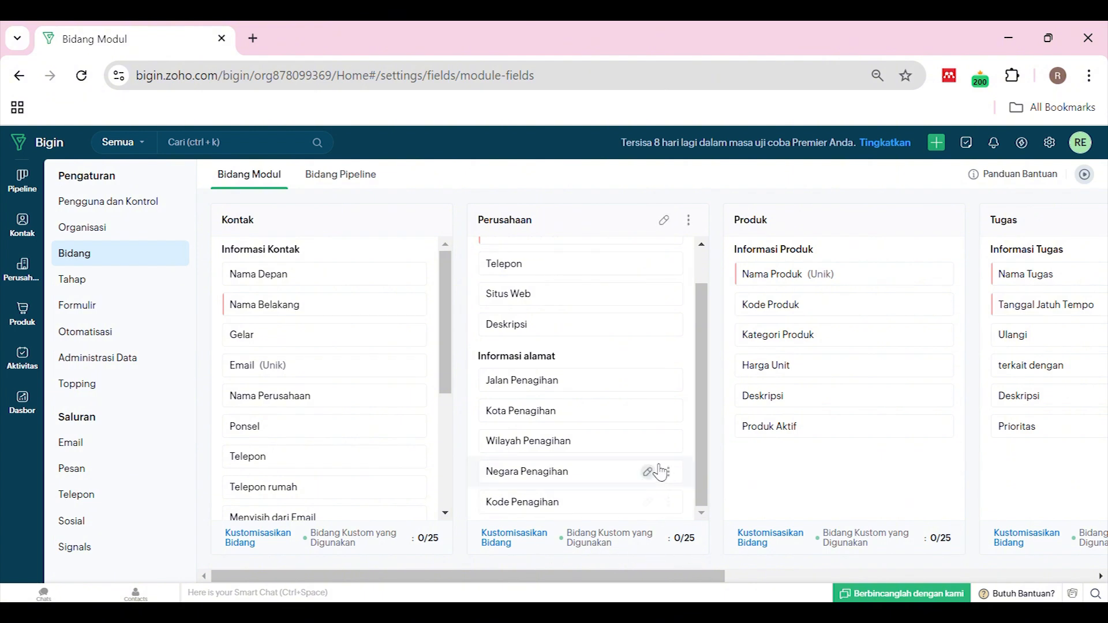
pyautogui.scroll(2, 656, 428)
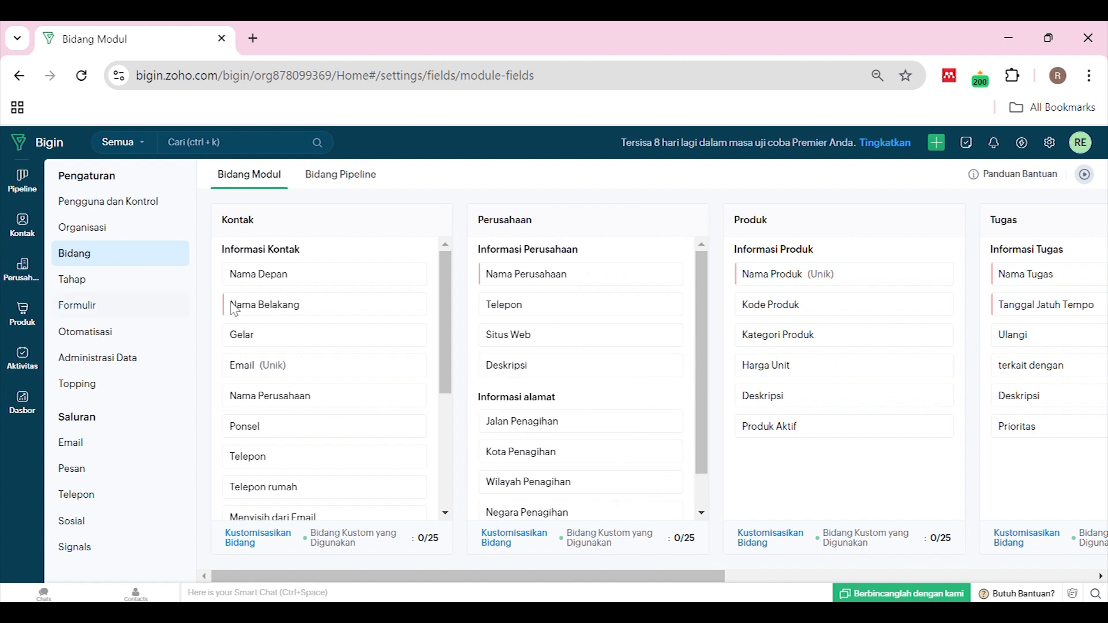
pyautogui.click(146, 285)
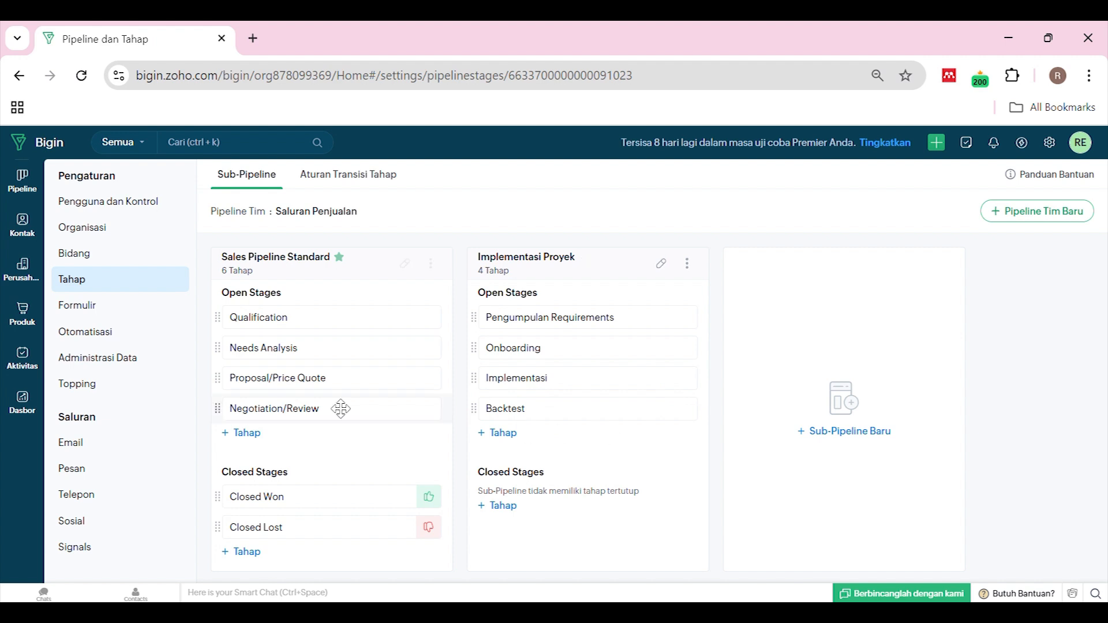
# Open the Formulir web forms settings from the sidebar
pyautogui.click(113, 315)
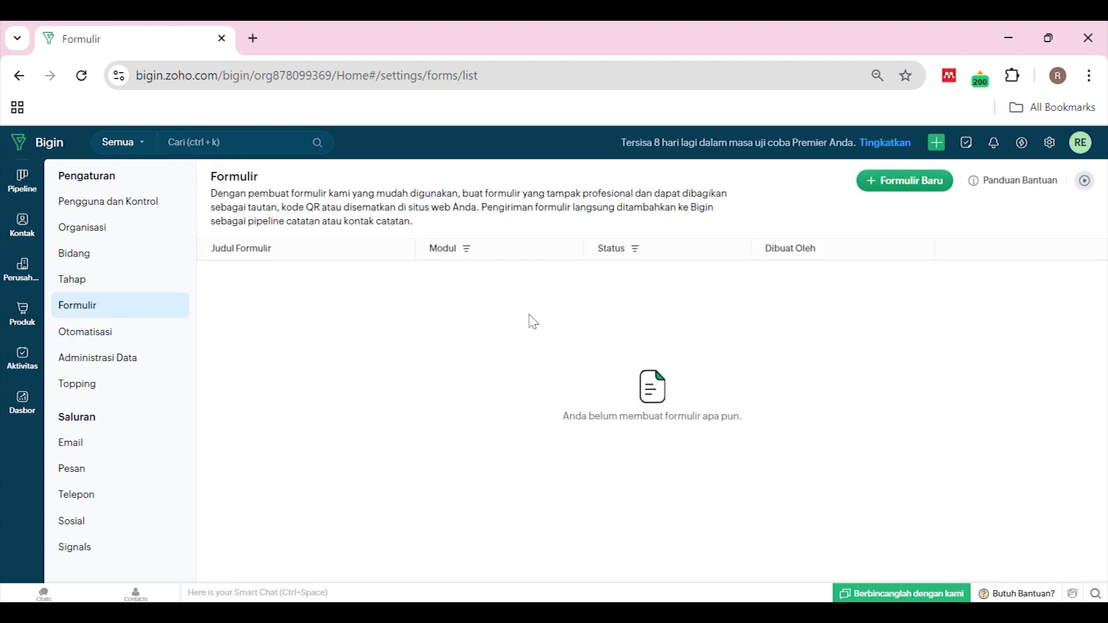
# Compare when to use a contact form versus a pipeline form, close the chooser, and open Otomatisasi
pyautogui.click(905, 180)
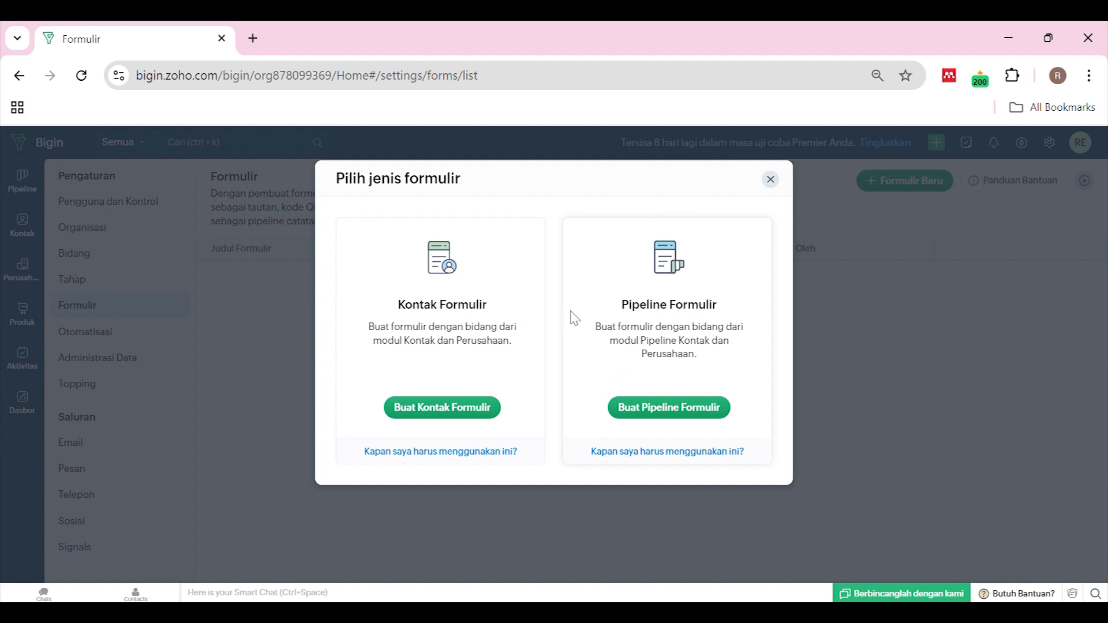
pyautogui.click(468, 456)
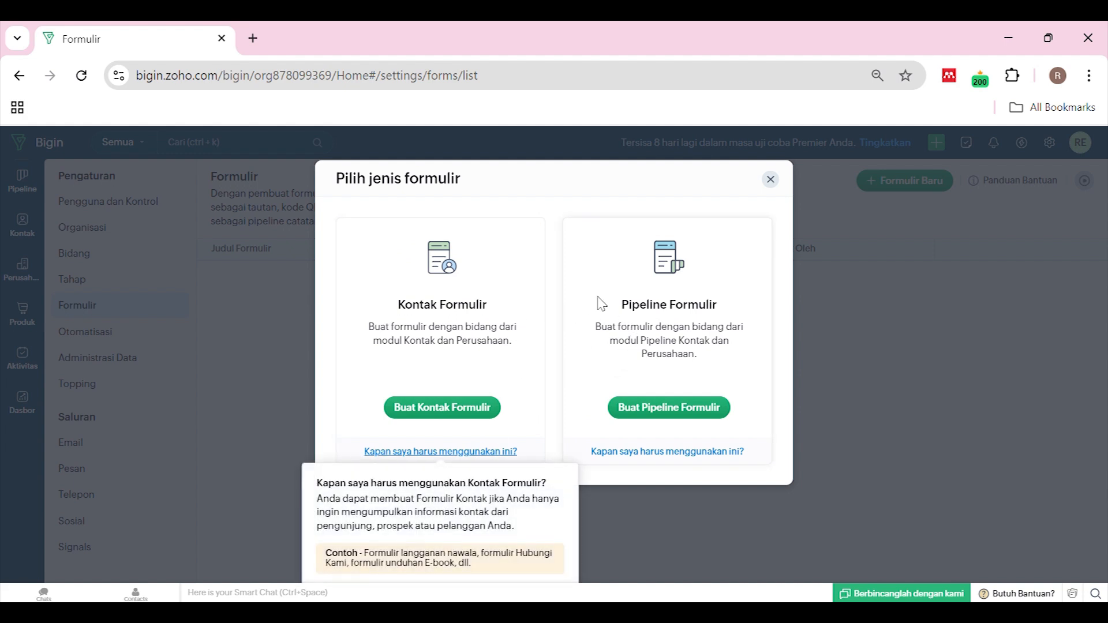
pyautogui.click(664, 453)
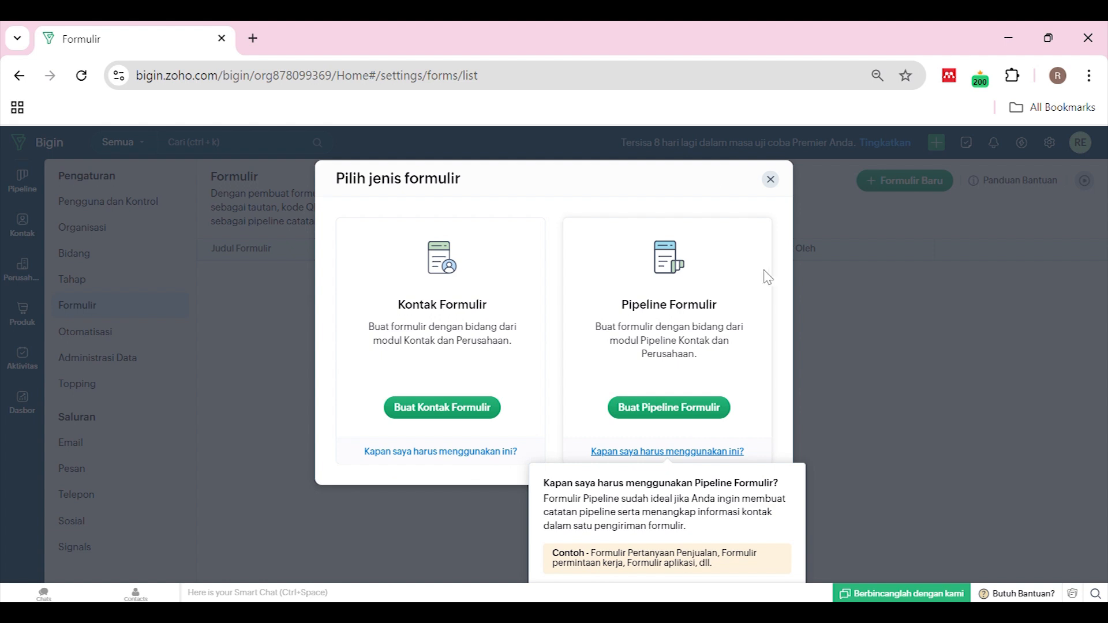
pyautogui.click(771, 180)
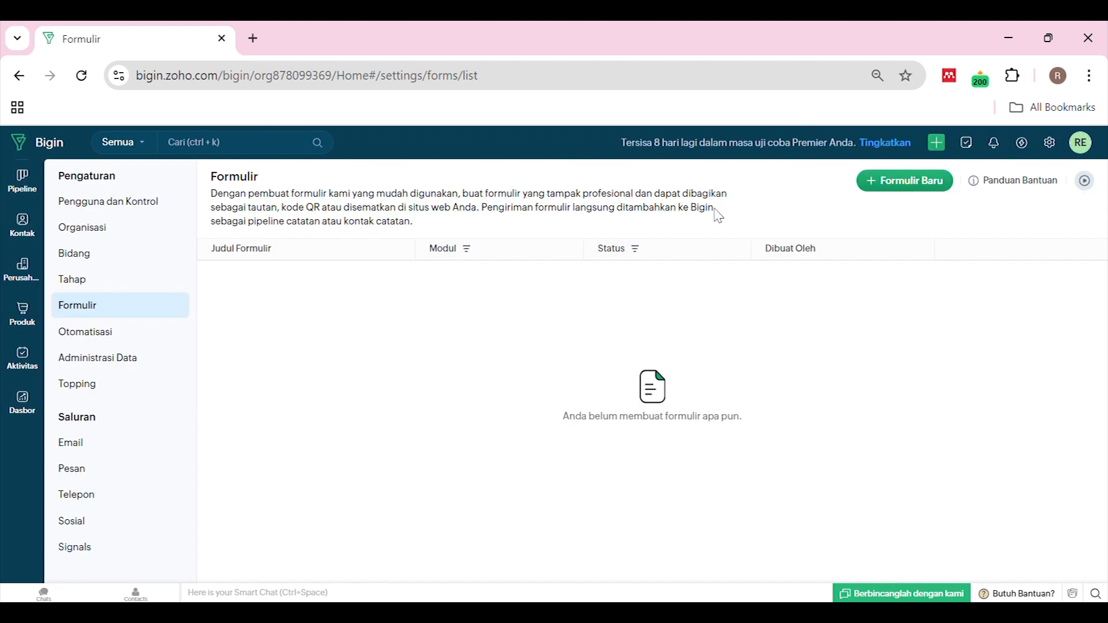
pyautogui.click(101, 339)
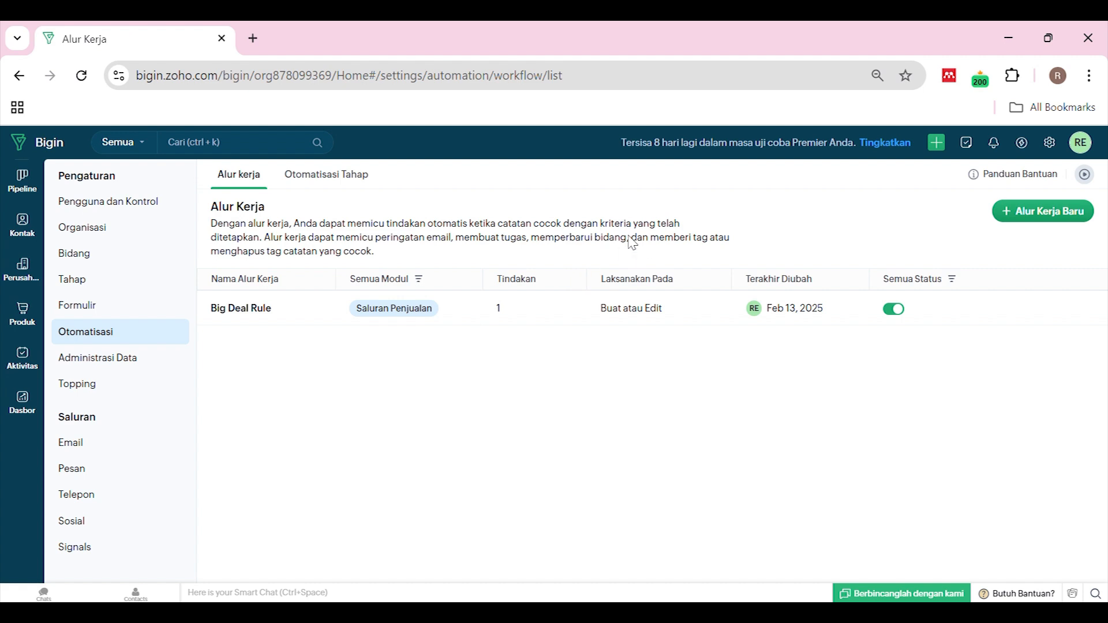
# Try Kontak and Perusahaan as a new workflow's module, discard it, and open Administrasi Data
pyautogui.click(1026, 217)
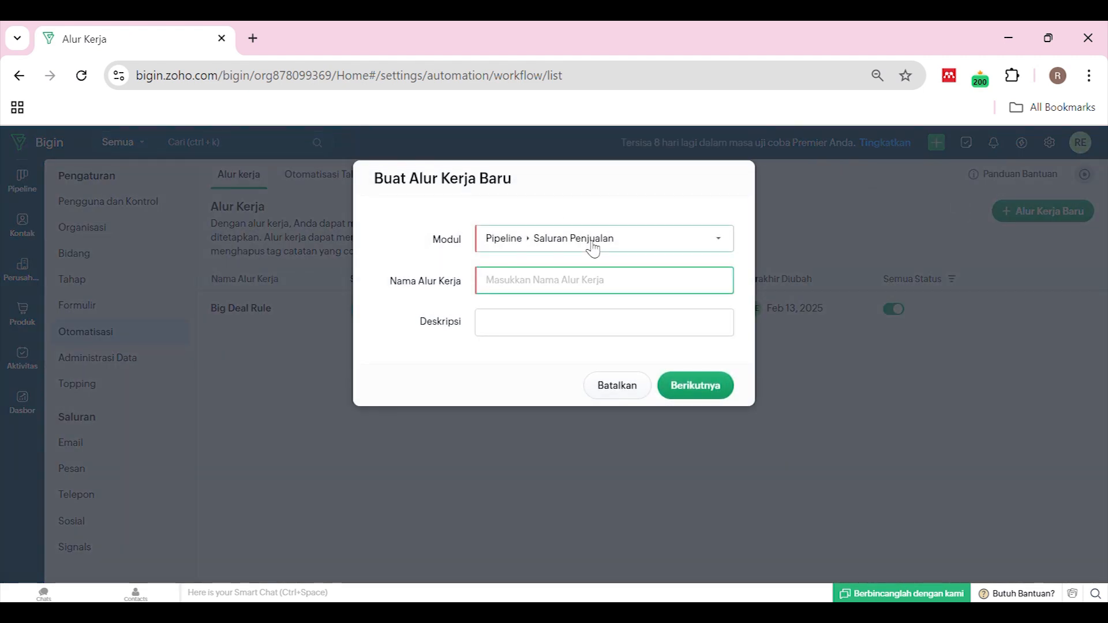
pyautogui.click(650, 245)
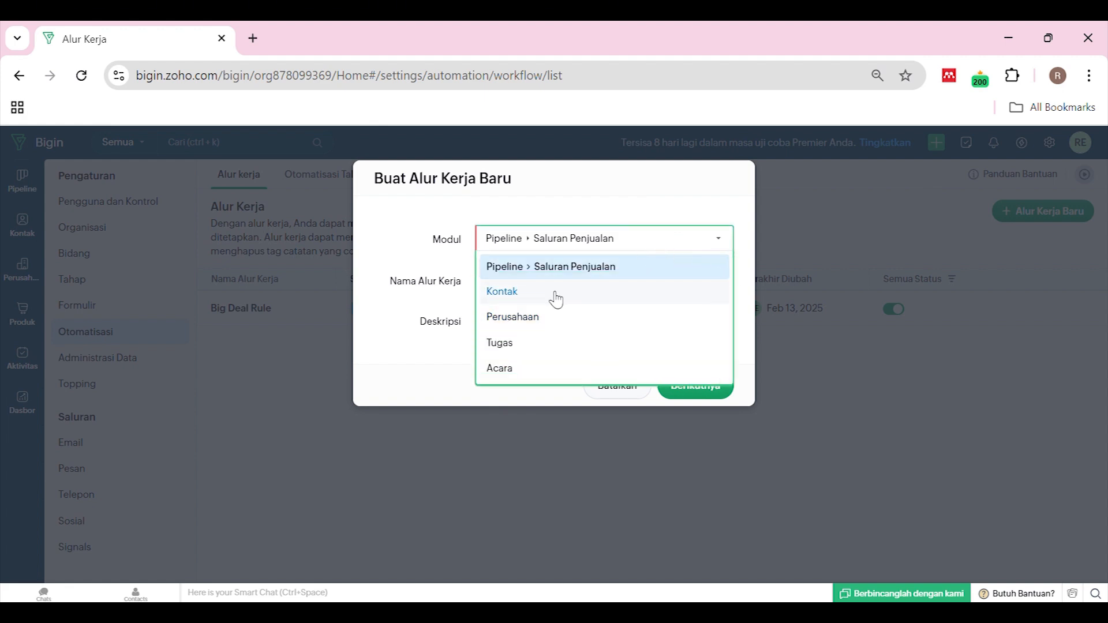
pyautogui.click(530, 296)
pyautogui.click(584, 250)
pyautogui.click(520, 317)
pyautogui.click(558, 249)
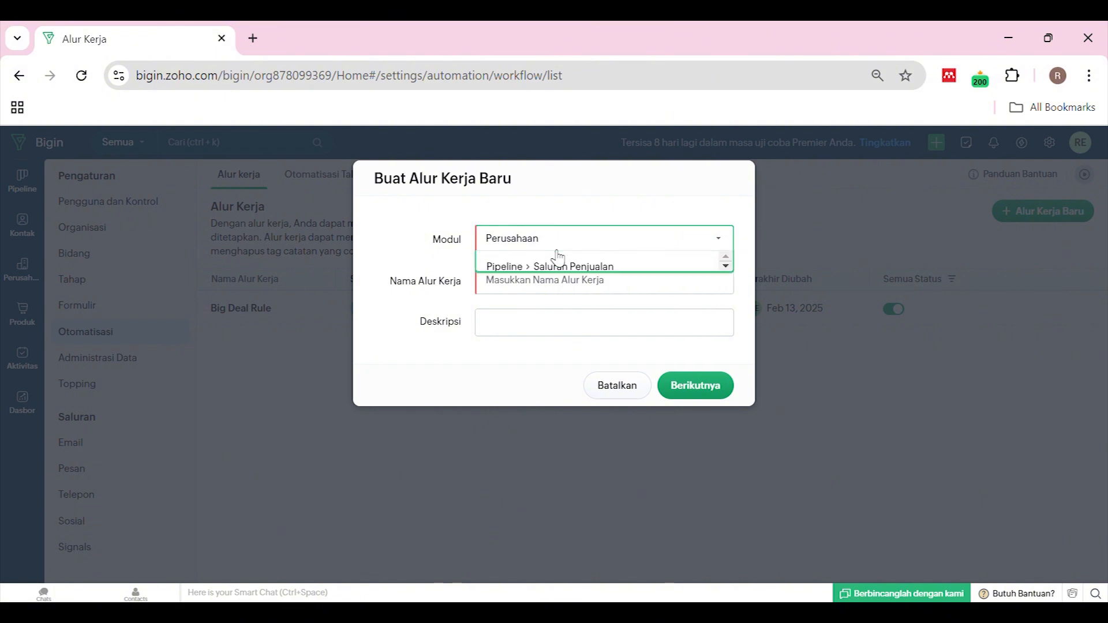
pyautogui.click(635, 389)
pyautogui.click(636, 388)
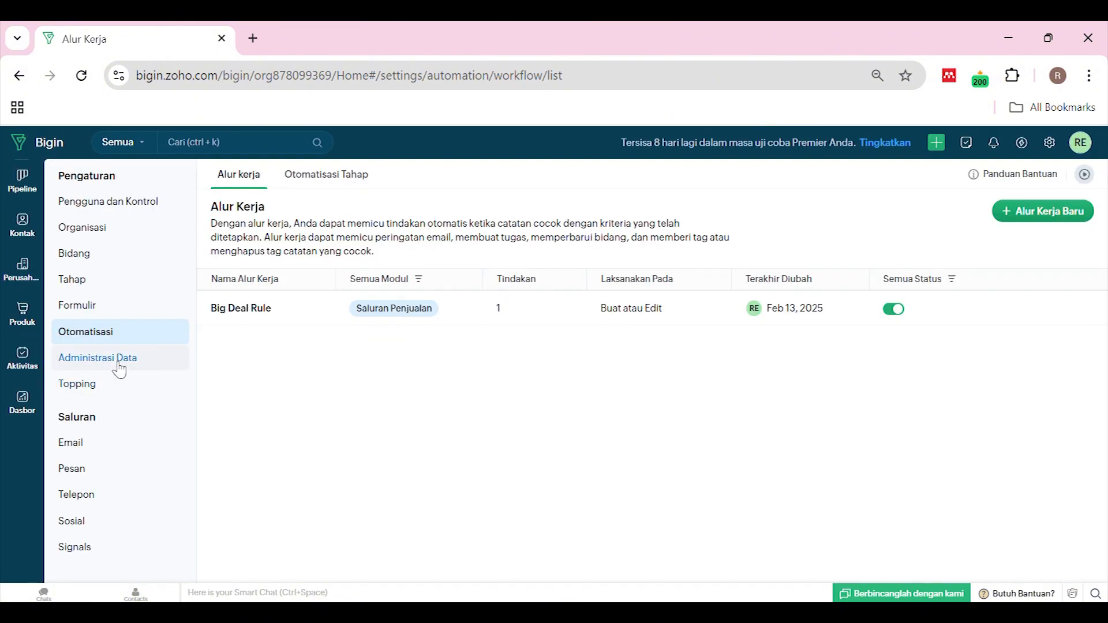
pyautogui.click(115, 367)
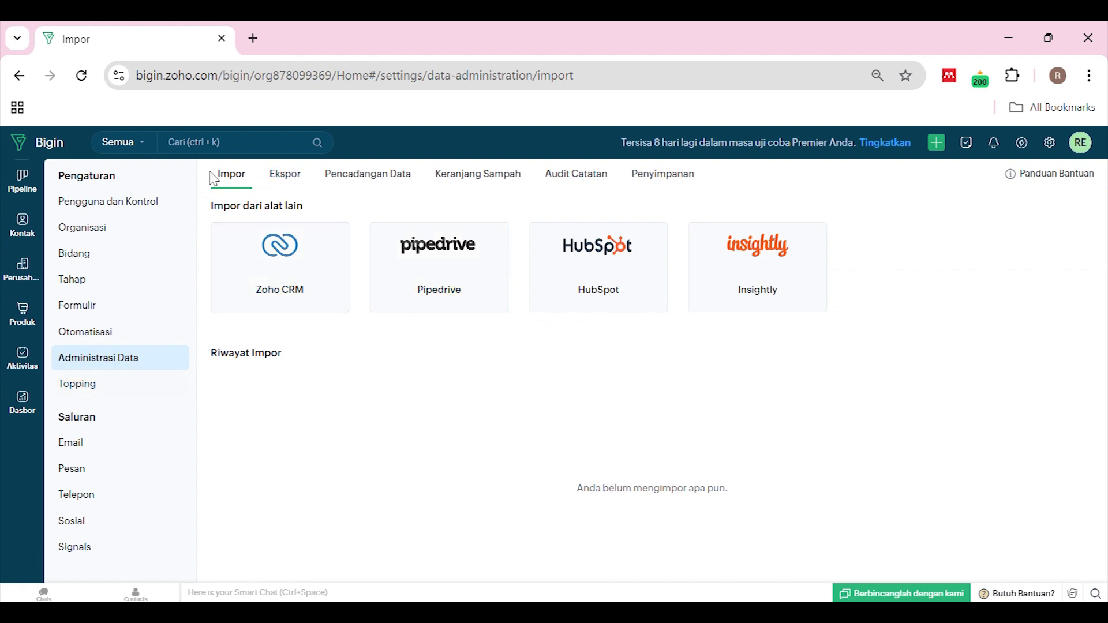
# Look through the Pencadangan Data, Keranjang Sampah and Audit Catatan sections, scrolling the audit log
pyautogui.click(396, 174)
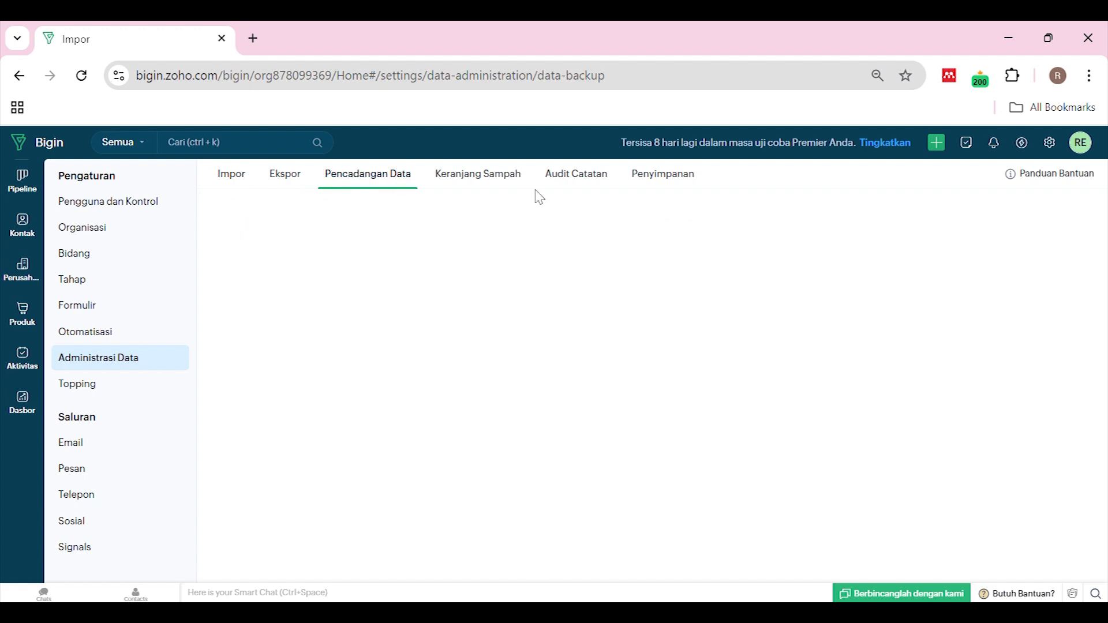
pyautogui.click(507, 181)
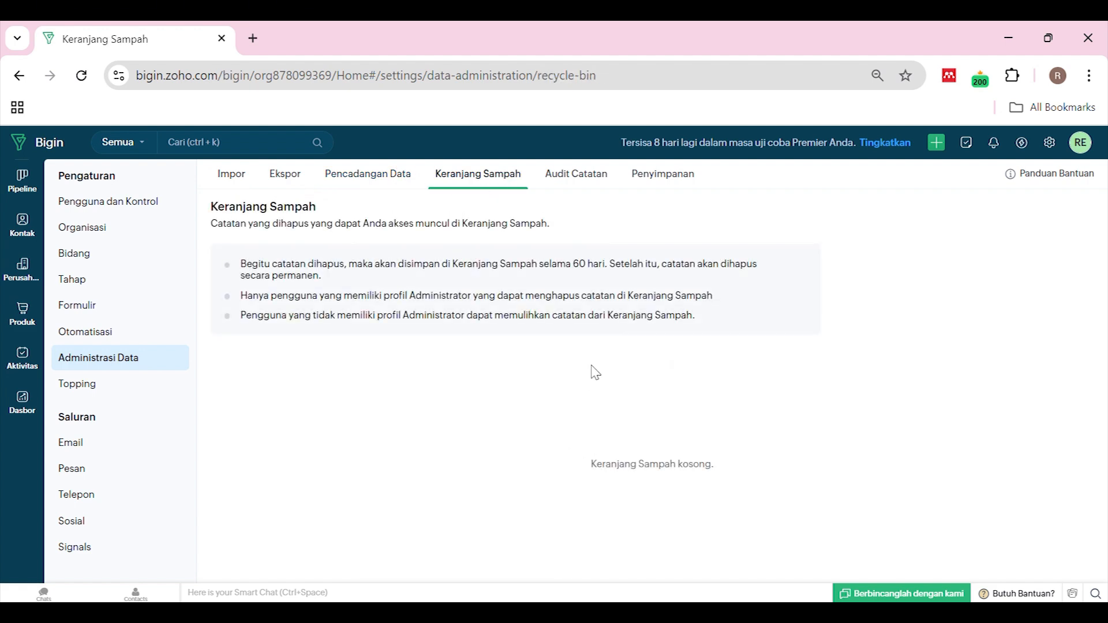
pyautogui.click(584, 180)
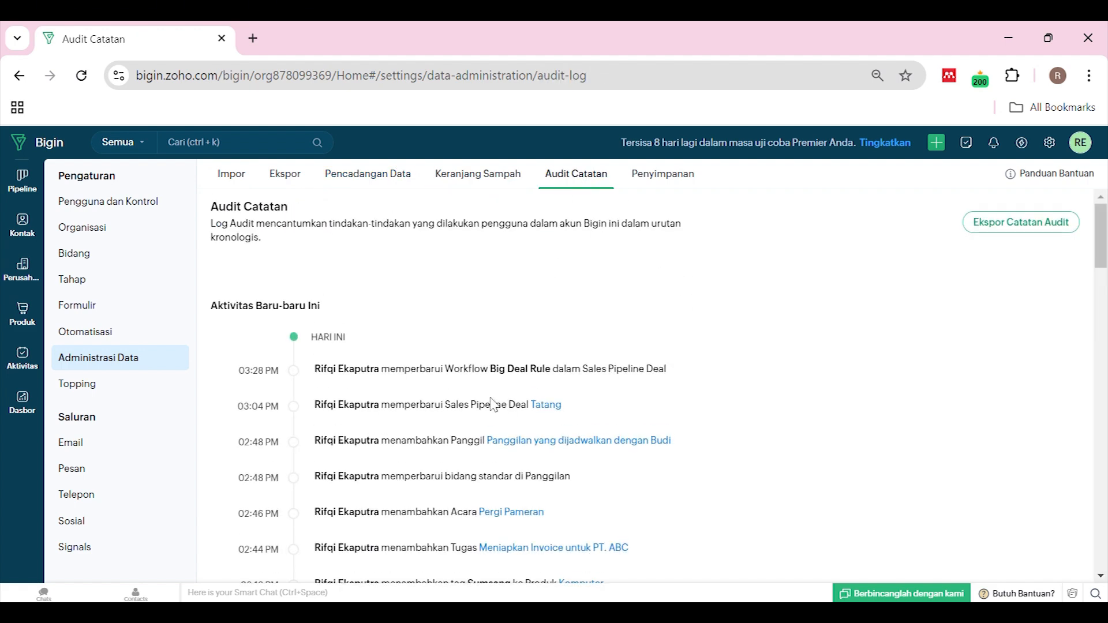
pyautogui.click(470, 179)
pyautogui.click(570, 185)
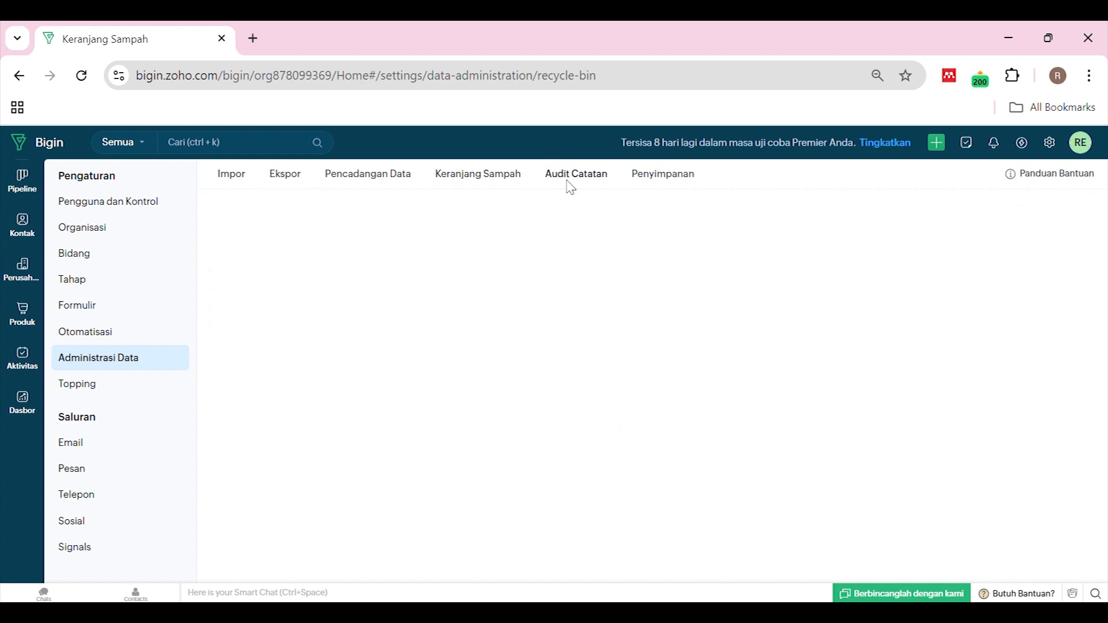
pyautogui.scroll(-10, 564, 422)
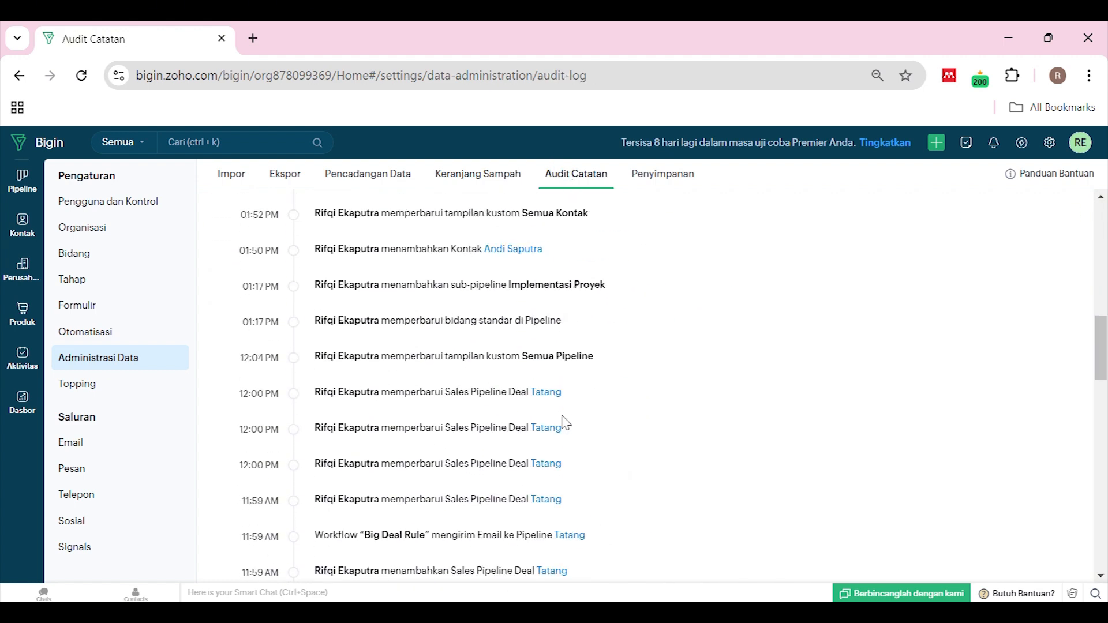
pyautogui.scroll(10, 564, 423)
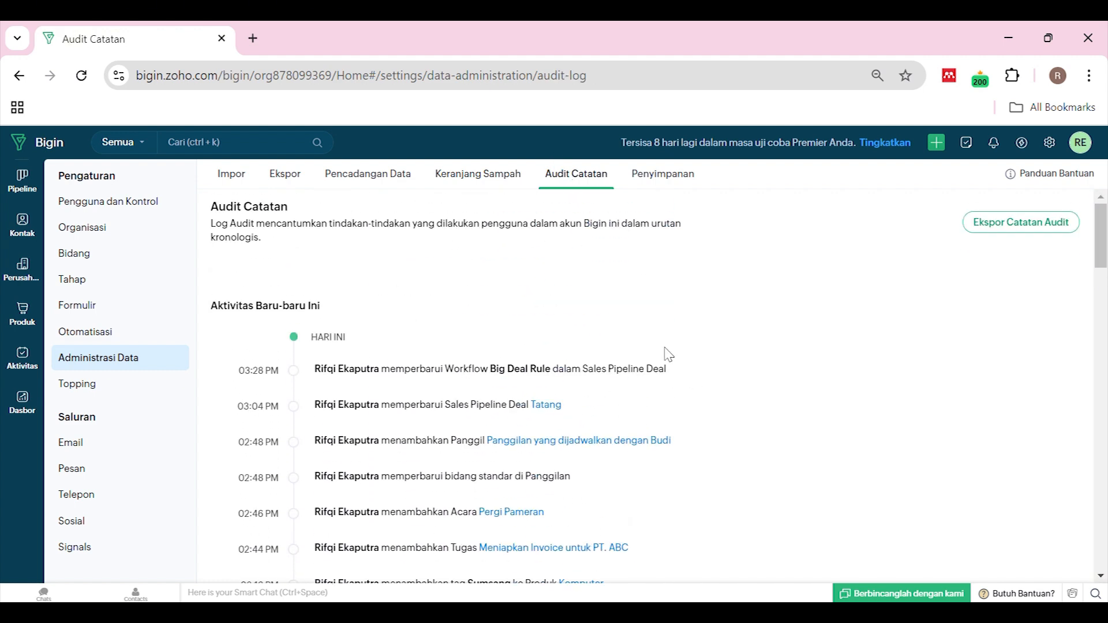
# Check record storage on the Penyimpanan page, showing 20 of 100000 records used
pyautogui.click(669, 174)
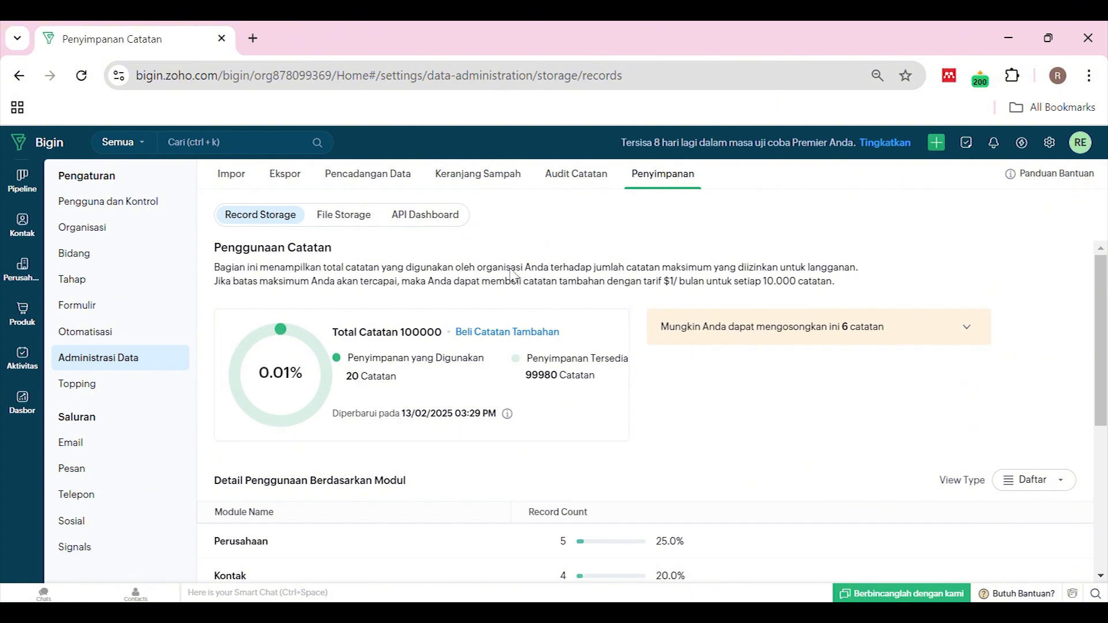
pyautogui.scroll(-5, 512, 274)
pyautogui.scroll(5, 512, 275)
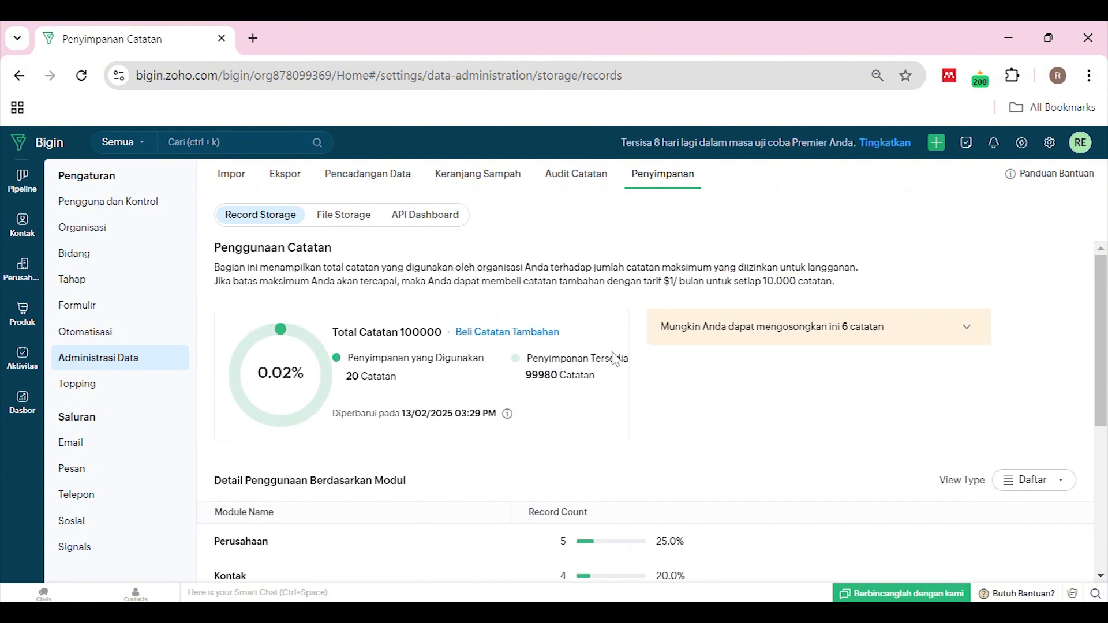
pyautogui.scroll(-5, 586, 359)
pyautogui.scroll(5, 651, 361)
pyautogui.scroll(-1, 796, 331)
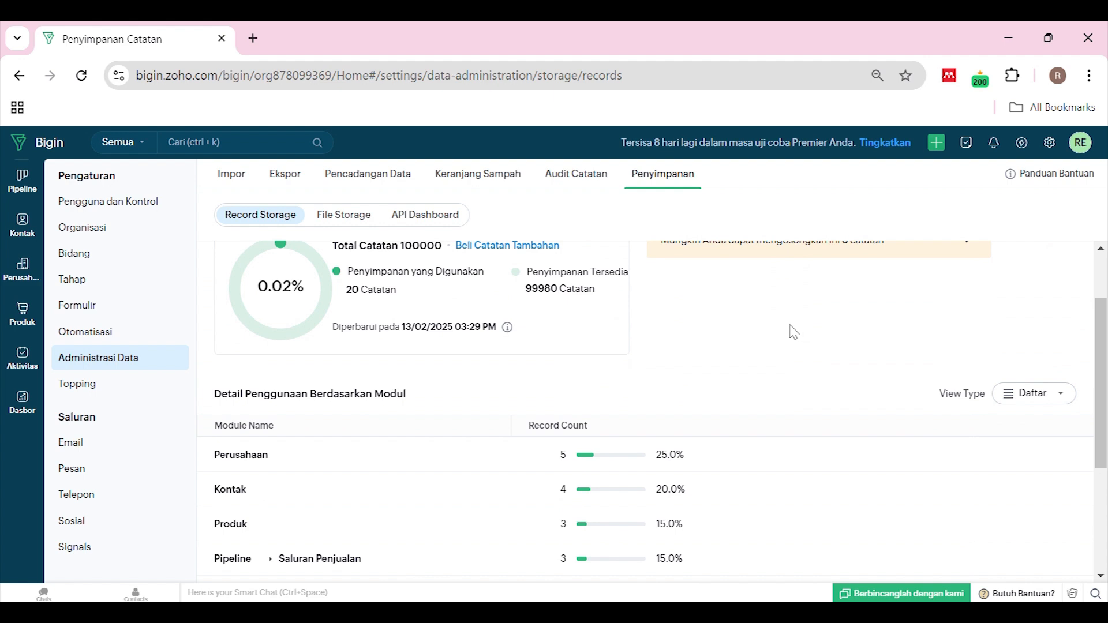
pyautogui.scroll(2, 793, 329)
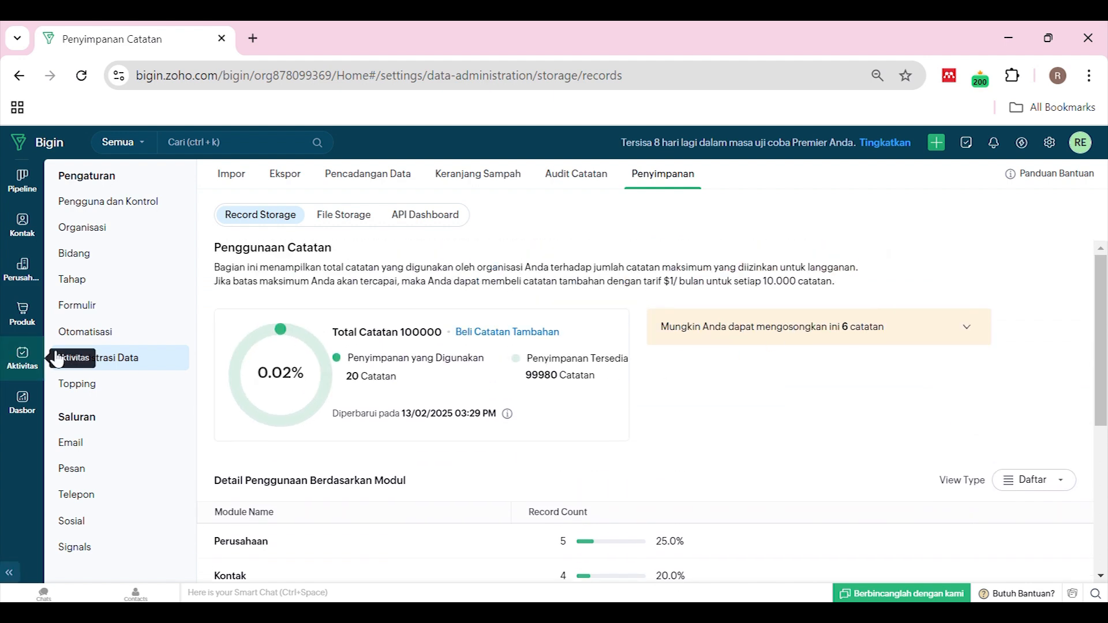
pyautogui.scroll(-1, 652, 377)
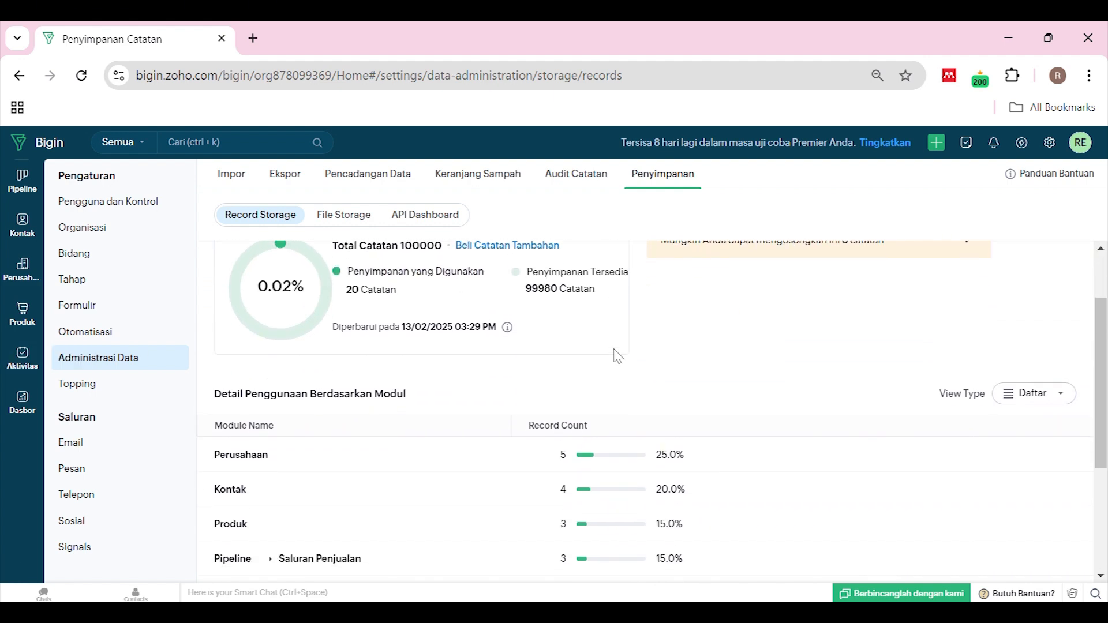
pyautogui.scroll(1, 617, 356)
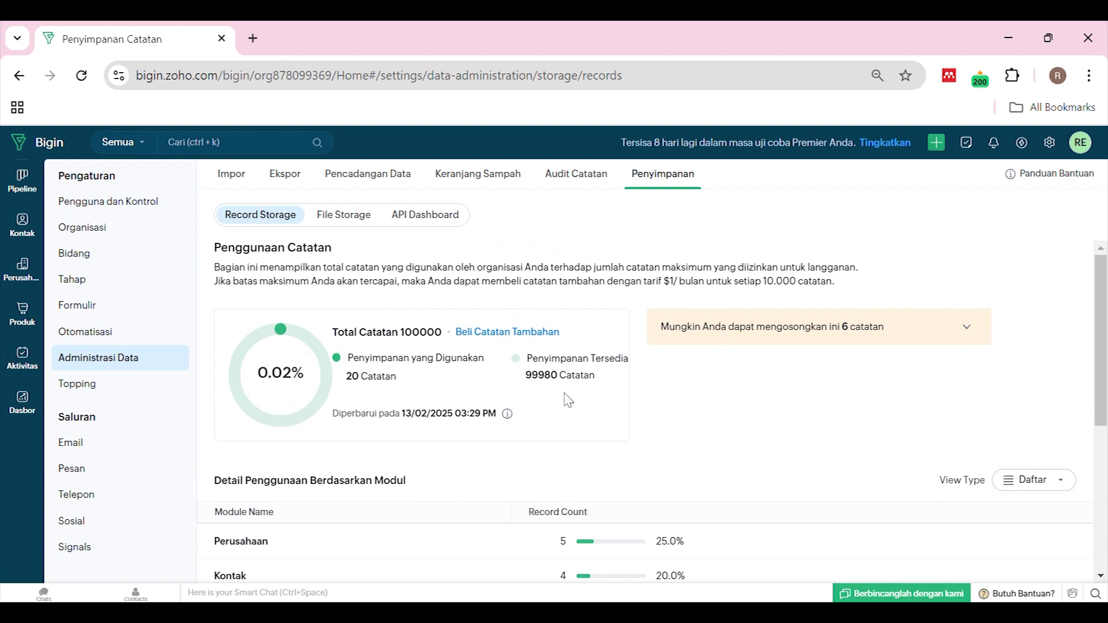
pyautogui.scroll(-5, 550, 397)
pyautogui.scroll(5, 554, 396)
# Open the Topping settings and scroll through the Dibuat oleh Bigin topping cards
pyautogui.click(94, 384)
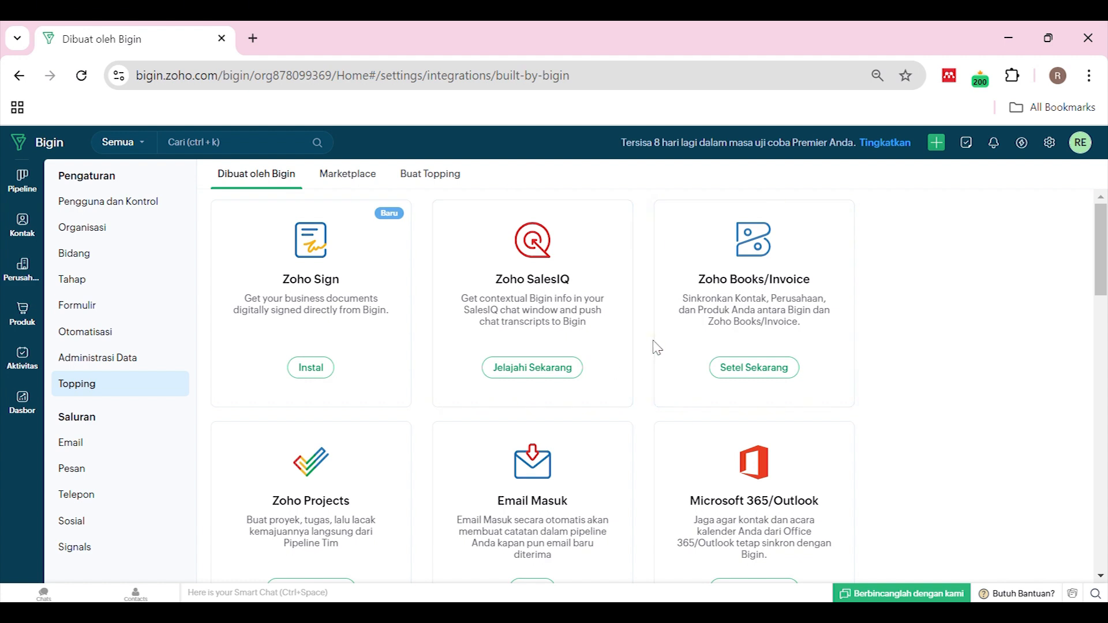
pyautogui.scroll(-3, 648, 353)
pyautogui.scroll(3, 649, 354)
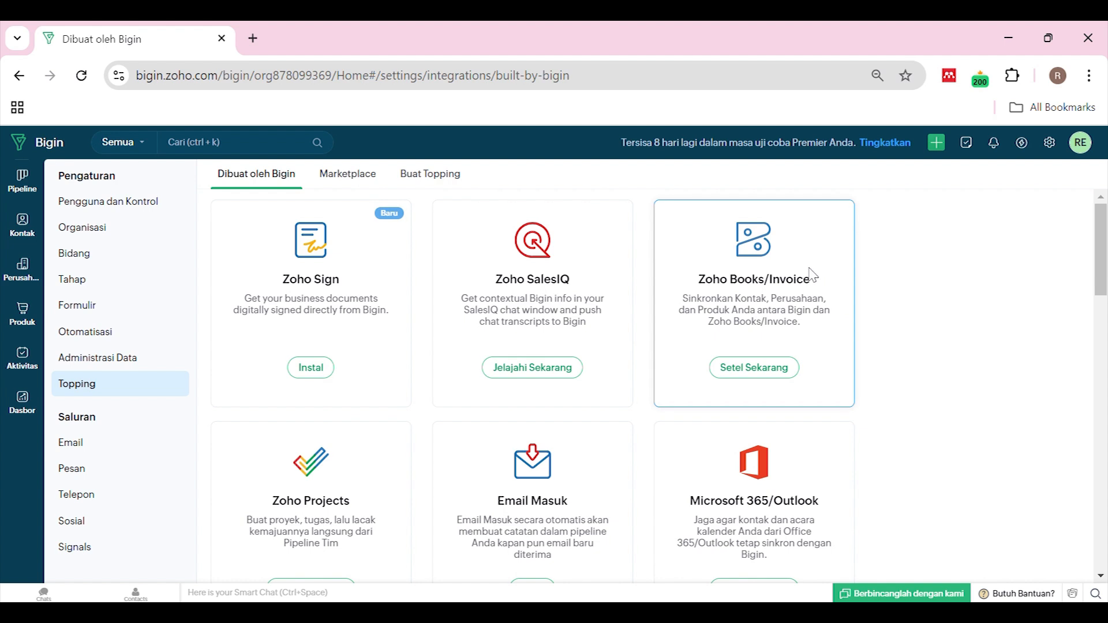
pyautogui.scroll(-3, 583, 305)
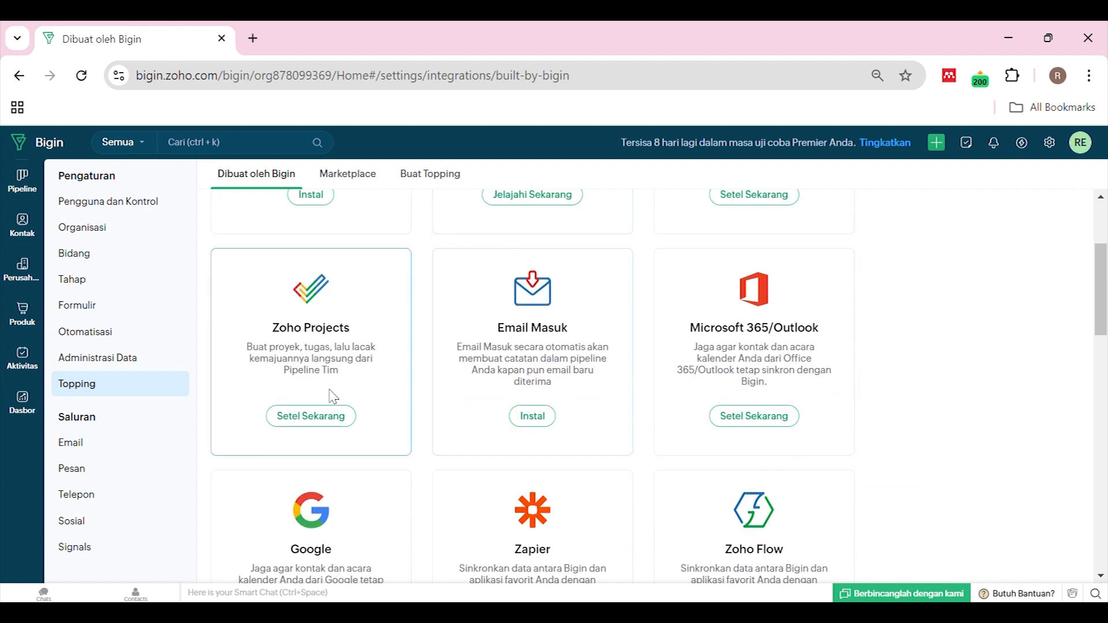
pyautogui.scroll(-2, 805, 330)
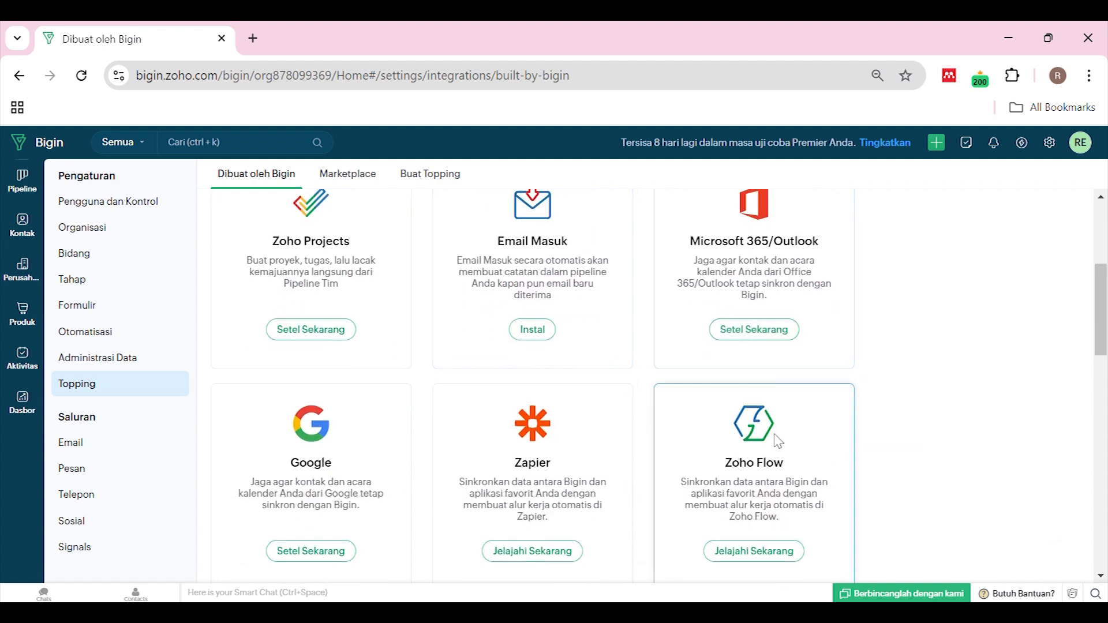
pyautogui.scroll(-3, 329, 493)
pyautogui.scroll(-7, 372, 434)
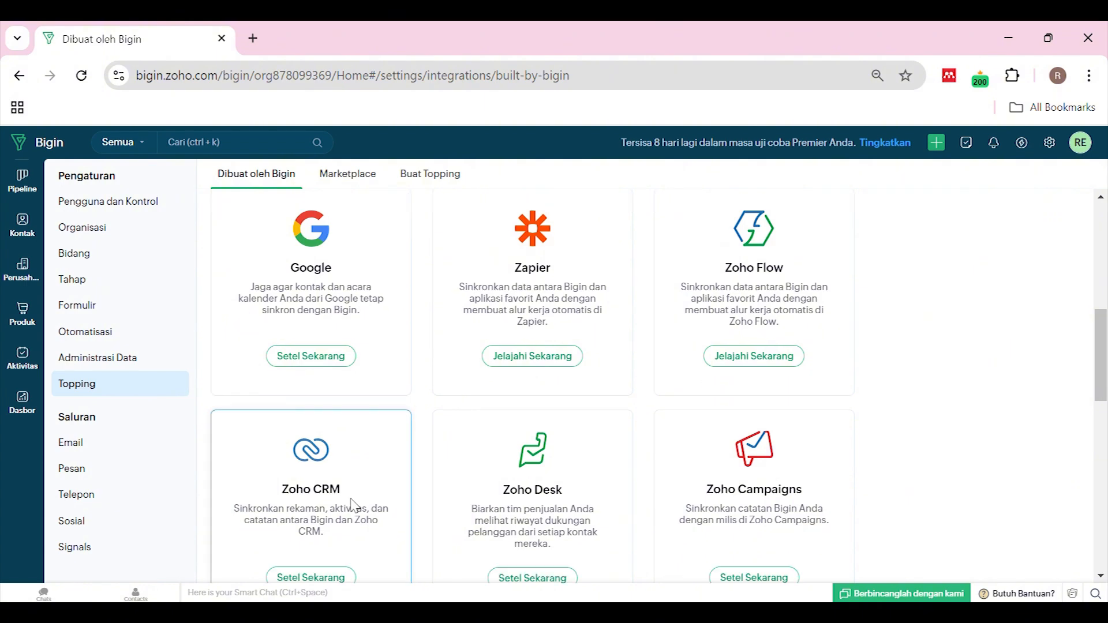
pyautogui.scroll(5, 699, 388)
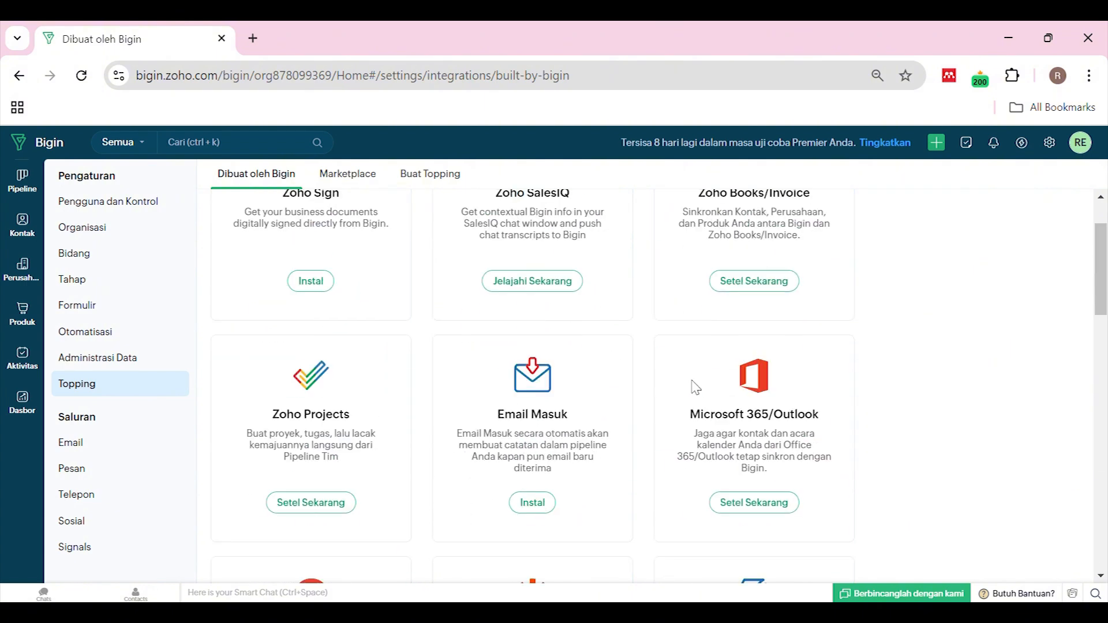
# Browse the Marketplace toppings and the Buat Topping page for building your own
pyautogui.click(352, 174)
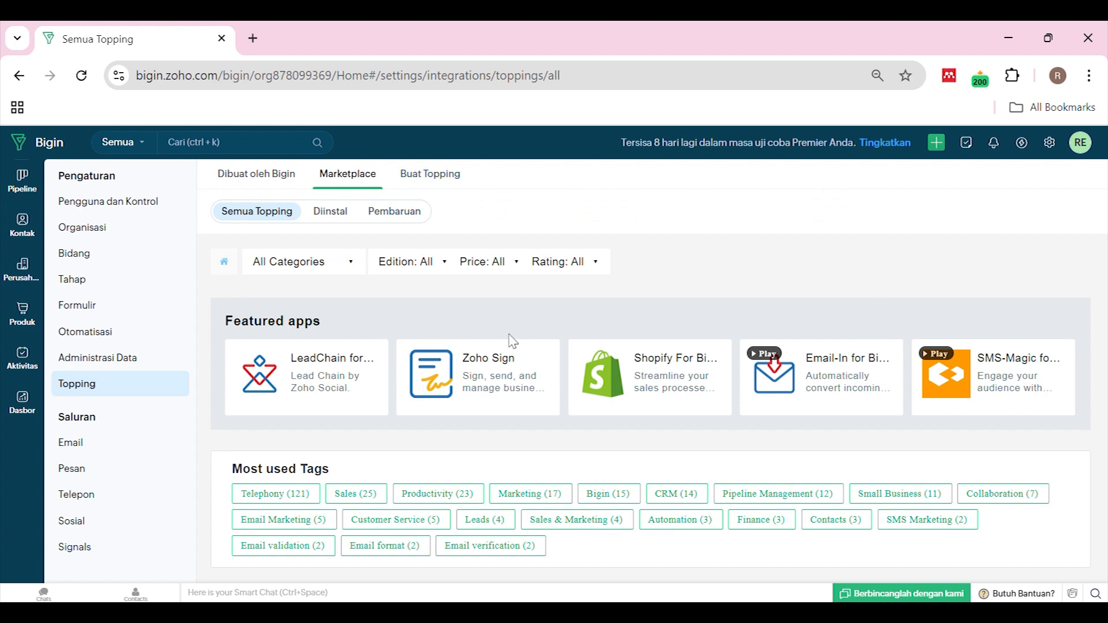
pyautogui.scroll(-3, 549, 416)
pyautogui.scroll(4, 520, 418)
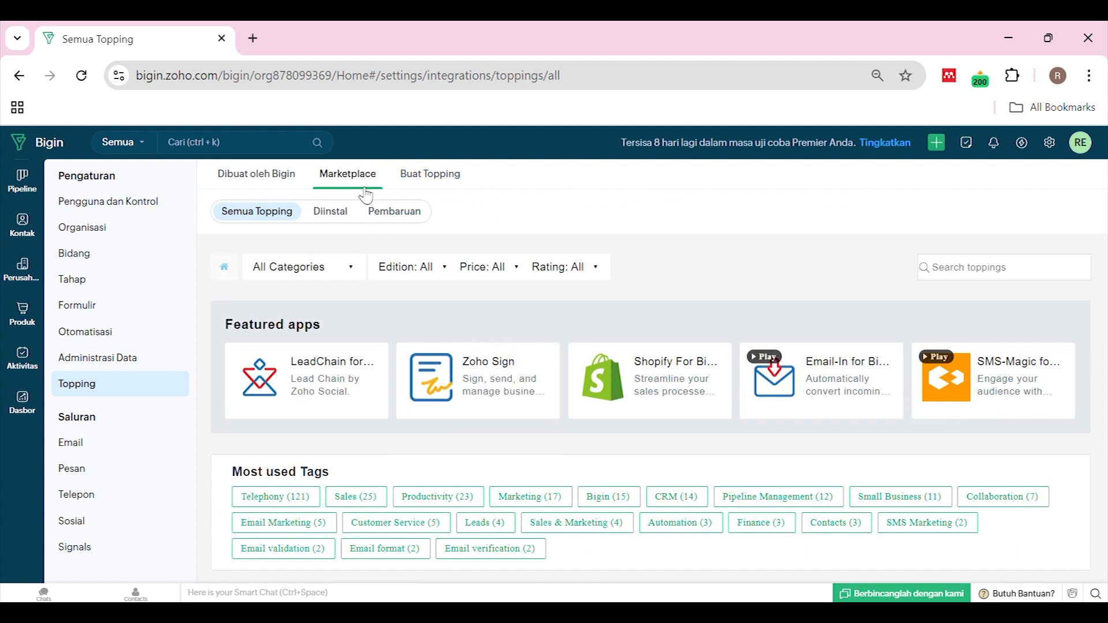
pyautogui.scroll(-5, 364, 190)
pyautogui.click(418, 175)
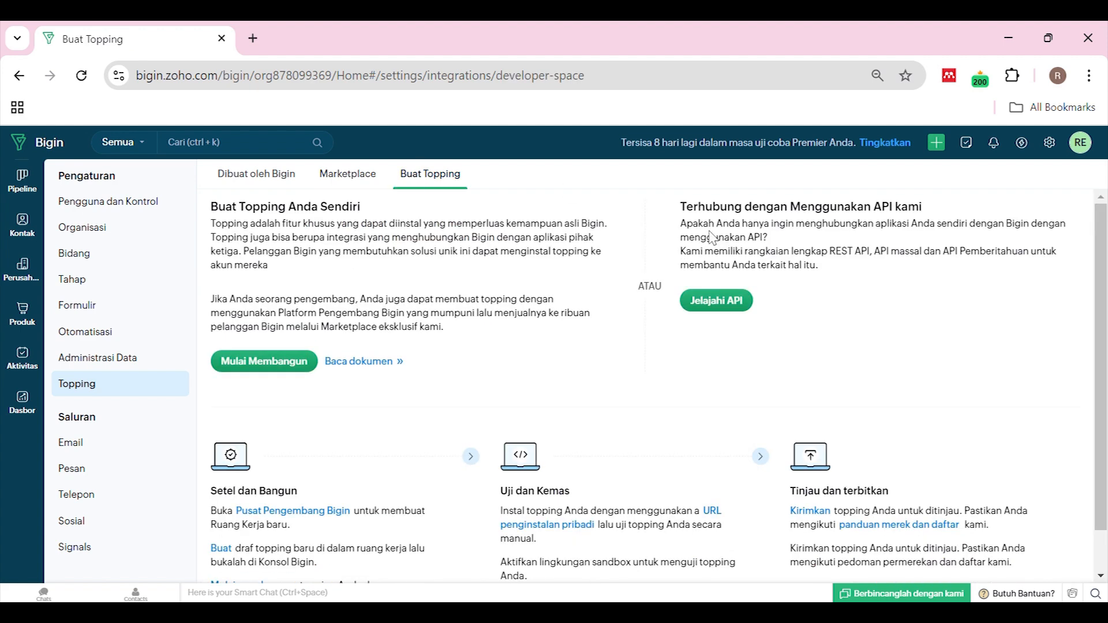
pyautogui.scroll(-1, 565, 363)
pyautogui.click(351, 175)
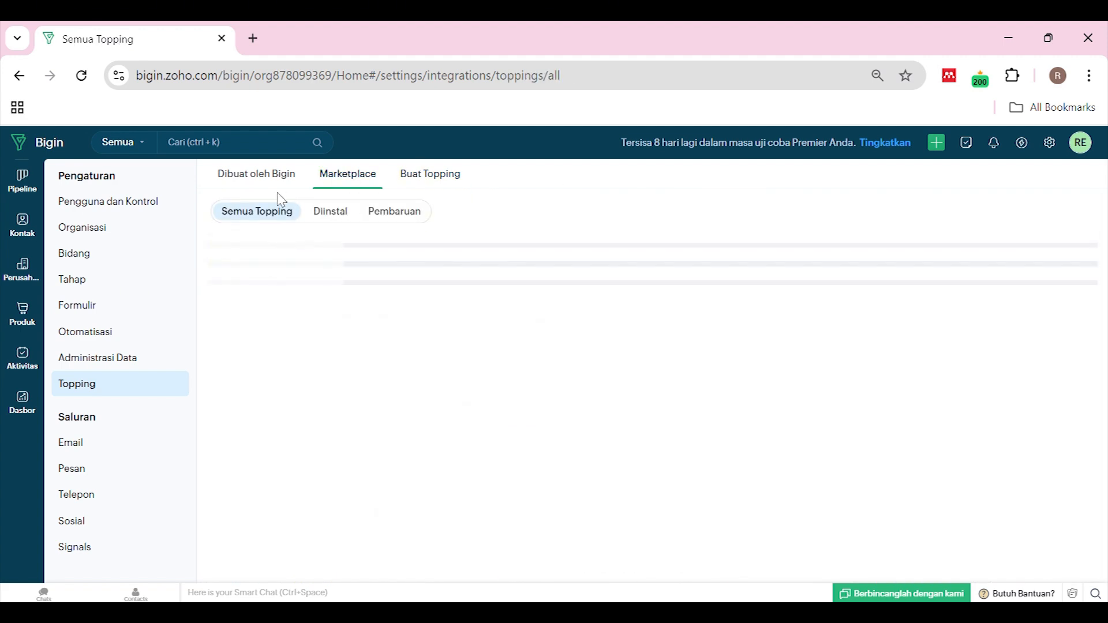
# Return to the Dibuat oleh Bigin toppings and scroll through them again
pyautogui.click(272, 179)
pyautogui.scroll(-10, 484, 357)
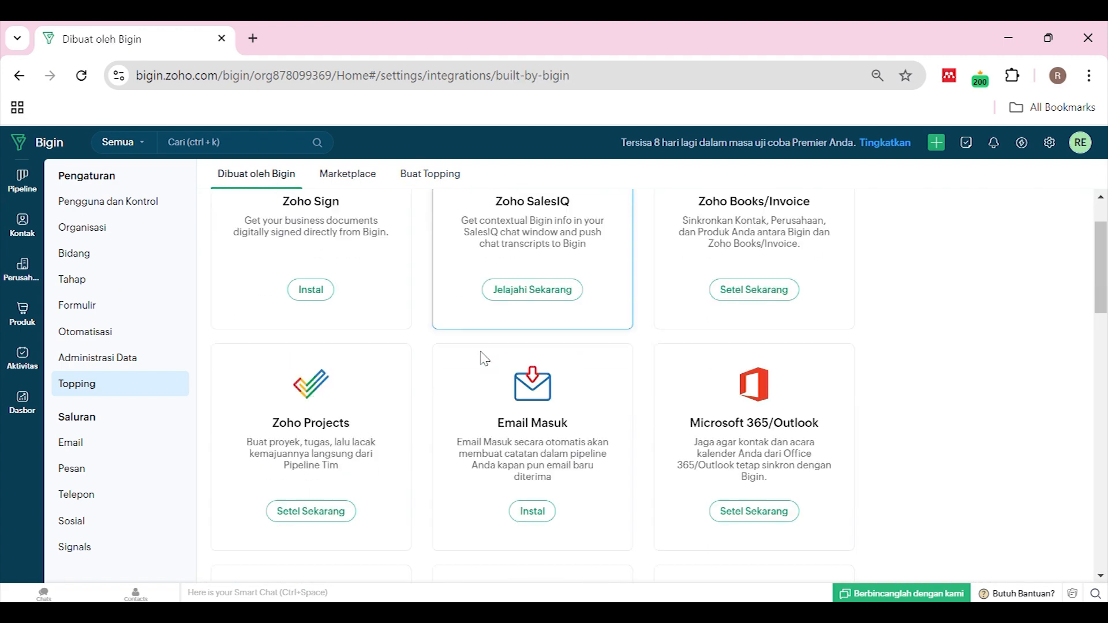
pyautogui.scroll(-6, 477, 364)
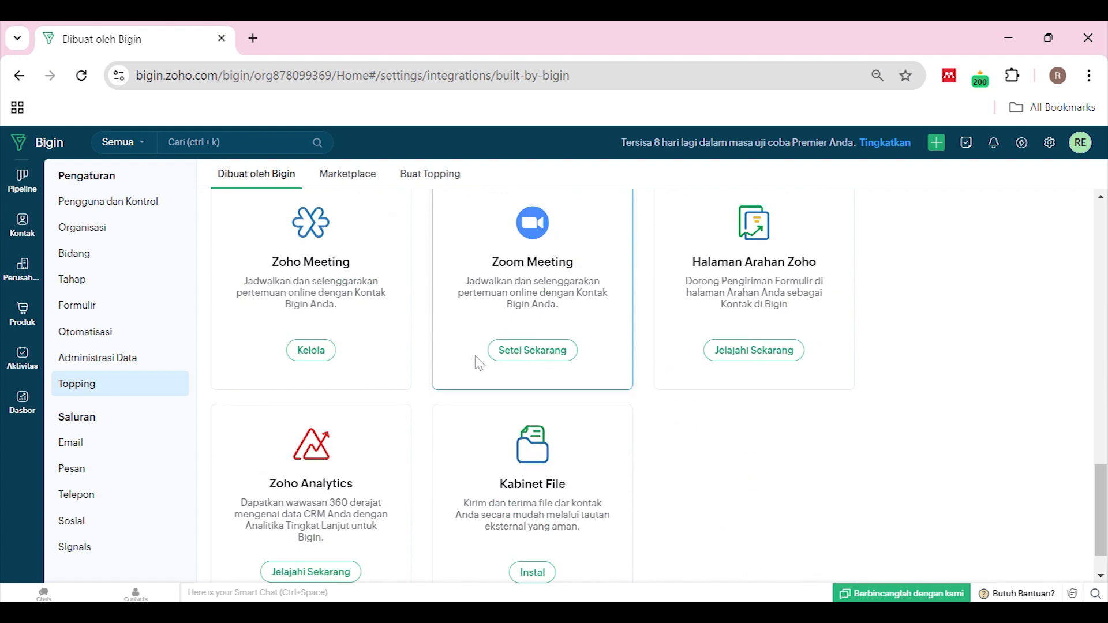
pyautogui.scroll(4, 477, 364)
pyautogui.scroll(10, 479, 363)
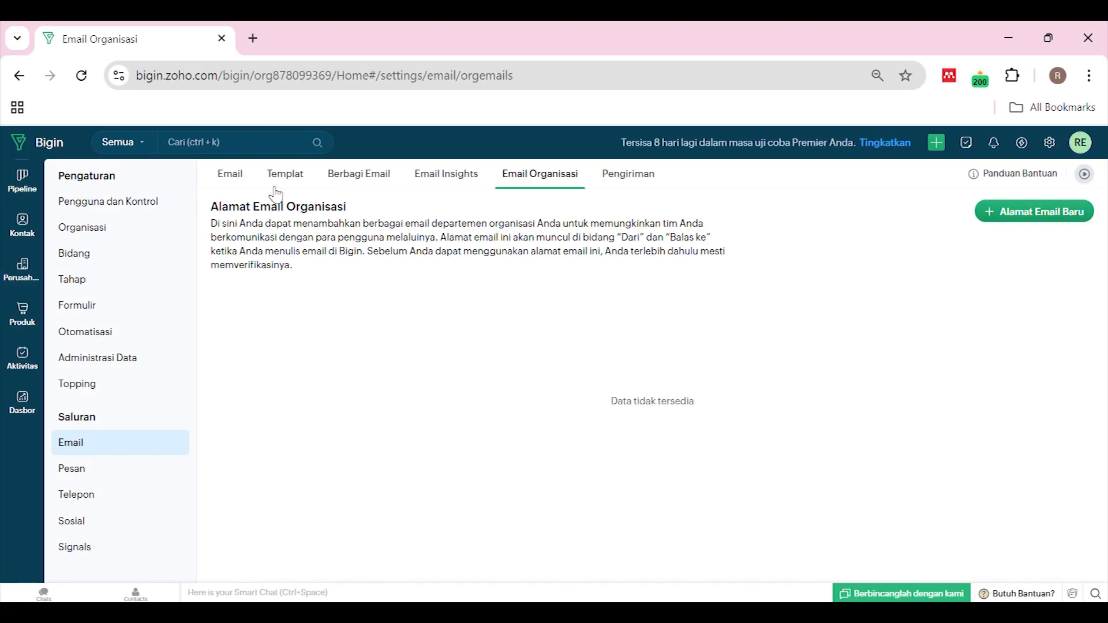
# Show the Email settings listing Zoho Mail, Gmail and Microsoft 365, after briefly checking Pengiriman
pyautogui.click(251, 182)
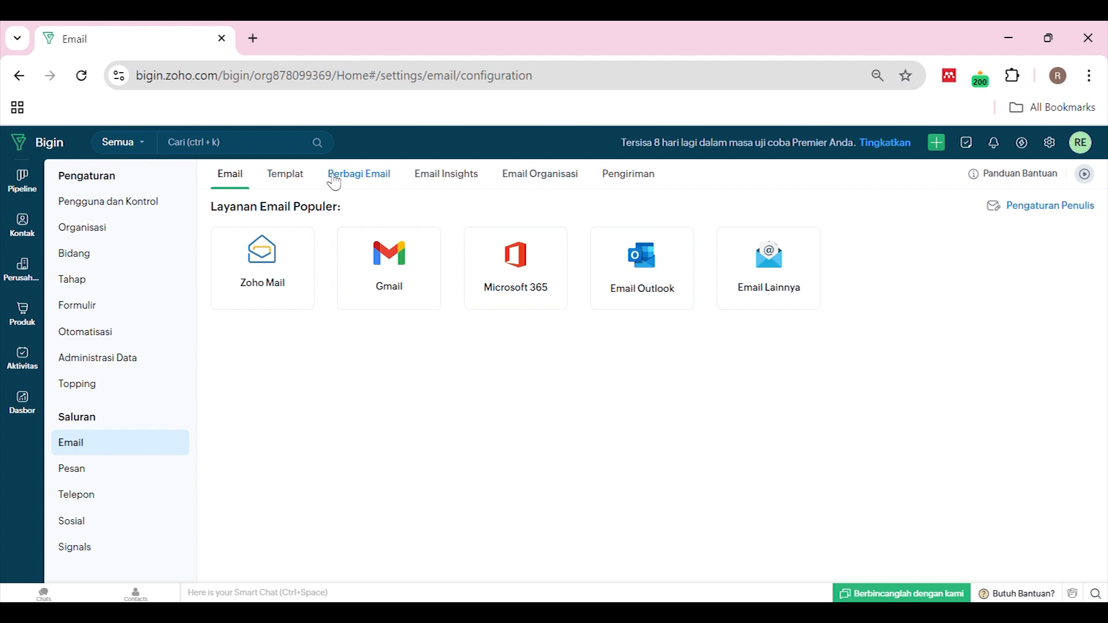
pyautogui.click(616, 177)
pyautogui.click(248, 180)
# Open the Pesan channel settings for connecting a WhatsApp Business account
pyautogui.click(74, 469)
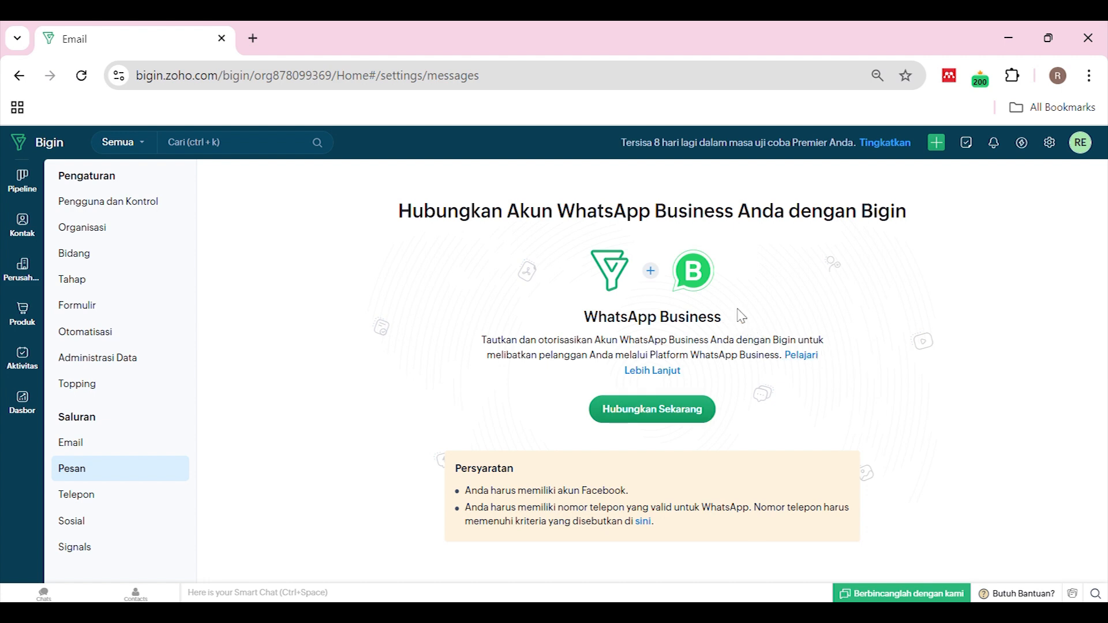
# Open the Telepon channel settings for the built-in Twilio-powered phone system
pyautogui.click(98, 498)
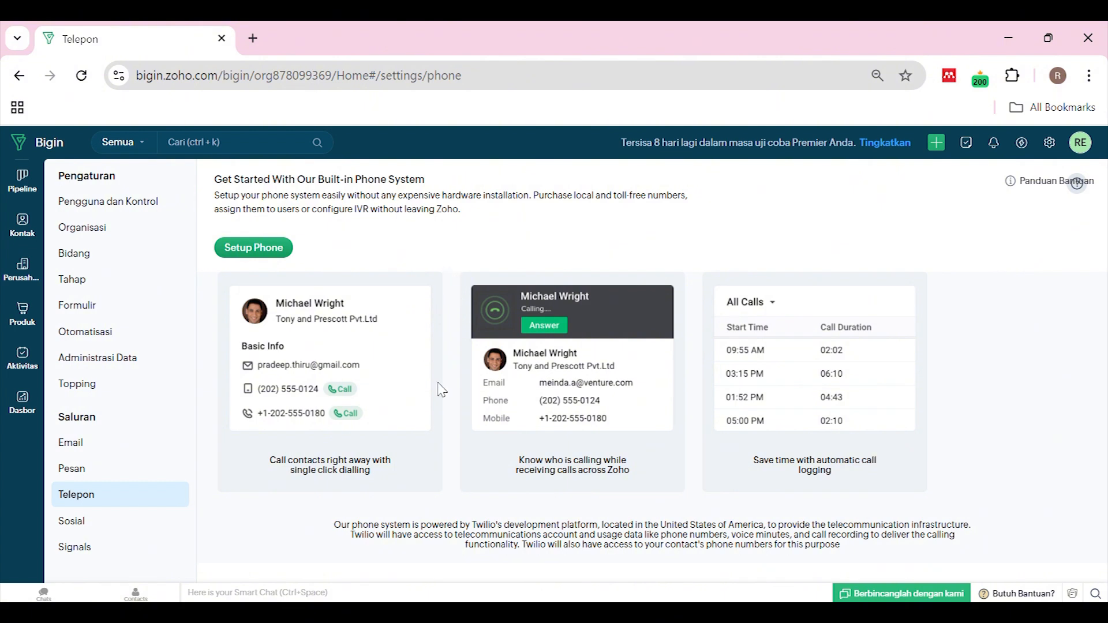
# Open the Sosial channel settings for syncing Facebook, LinkedIn and TikTok ad leads via LeadChain
pyautogui.click(126, 528)
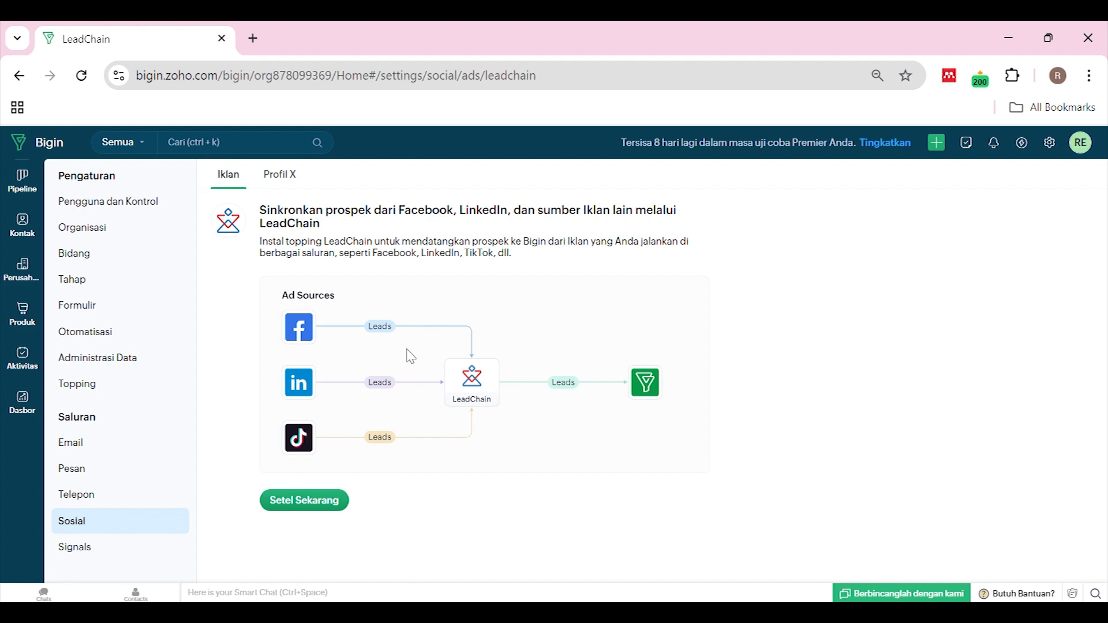
# Open the Signals notification preferences
pyautogui.click(102, 553)
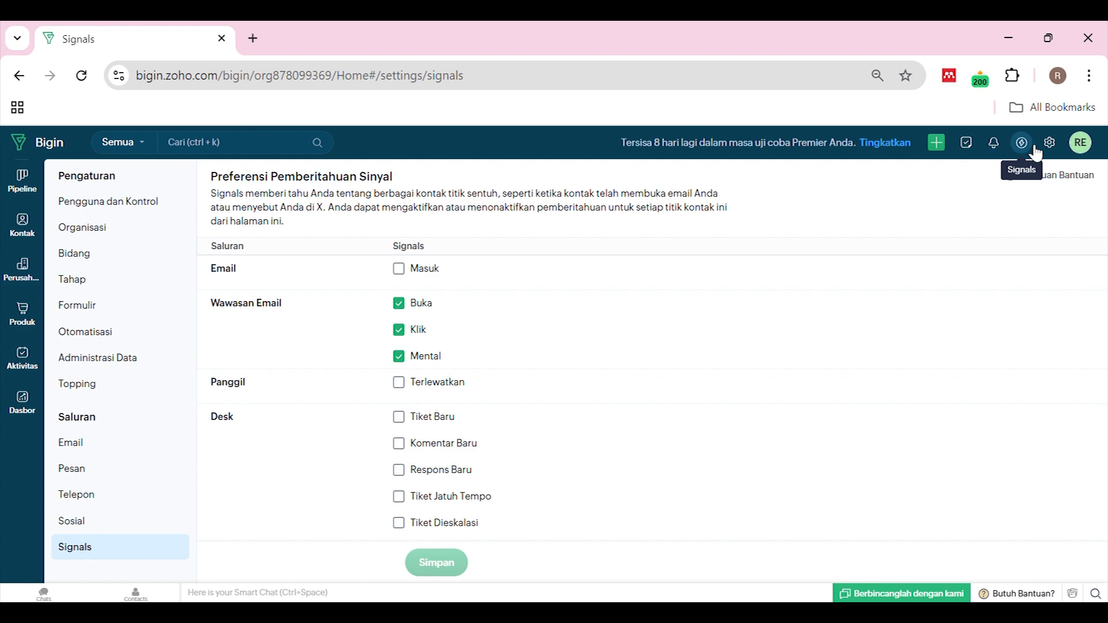
# Scroll through the Signals checkboxes to review the email, call, Desk and X signals
pyautogui.scroll(-2, 514, 358)
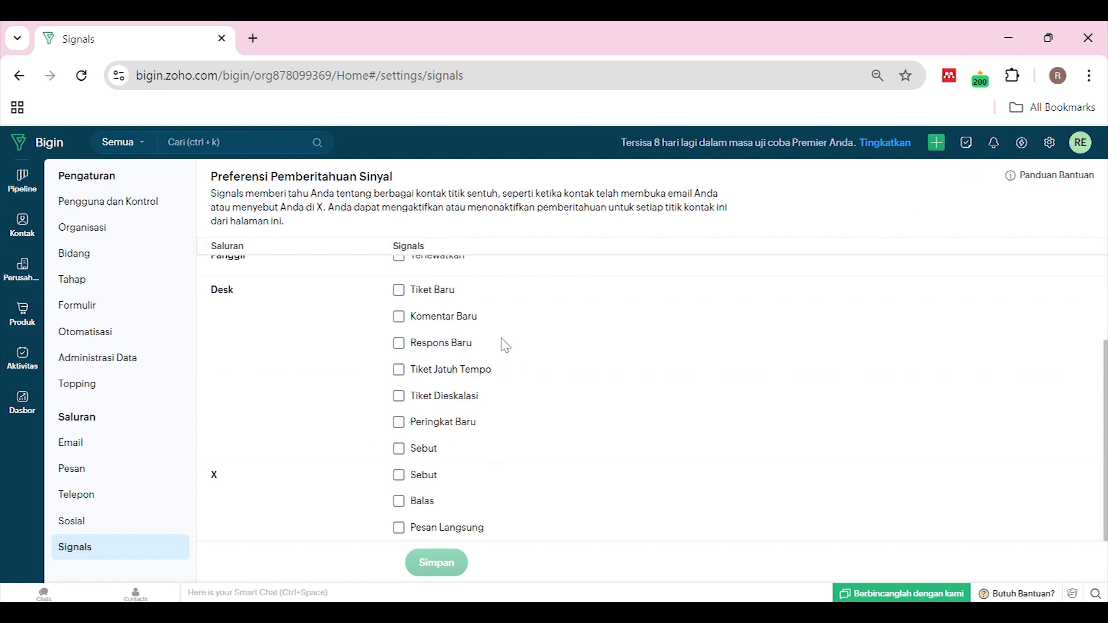
pyautogui.scroll(2, 506, 345)
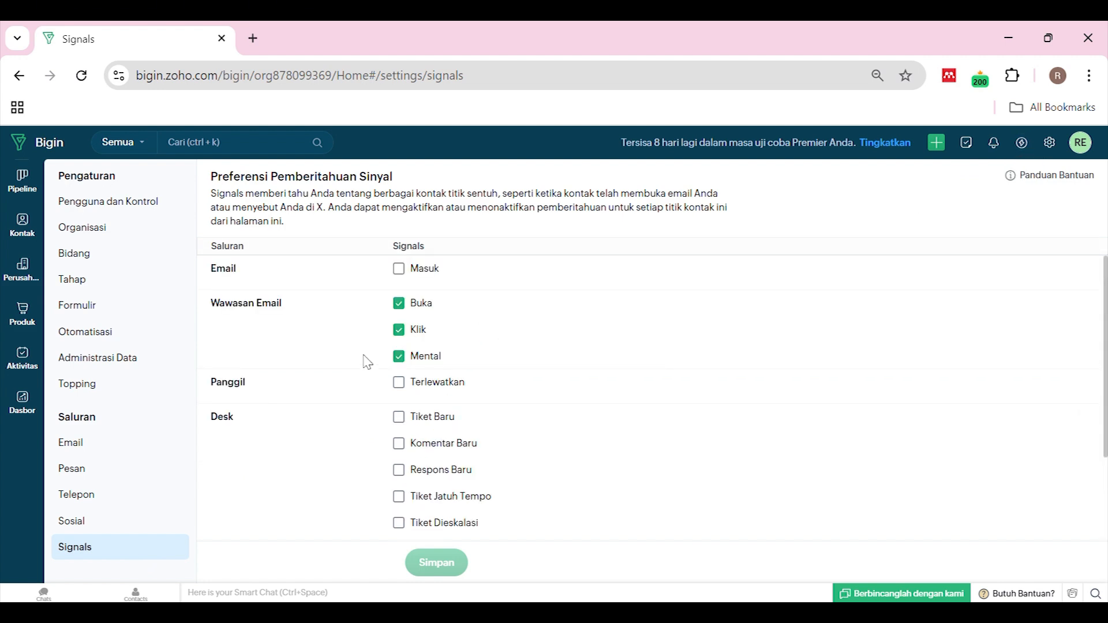
pyautogui.scroll(-2, 396, 323)
pyautogui.scroll(2, 427, 358)
pyautogui.scroll(-2, 404, 421)
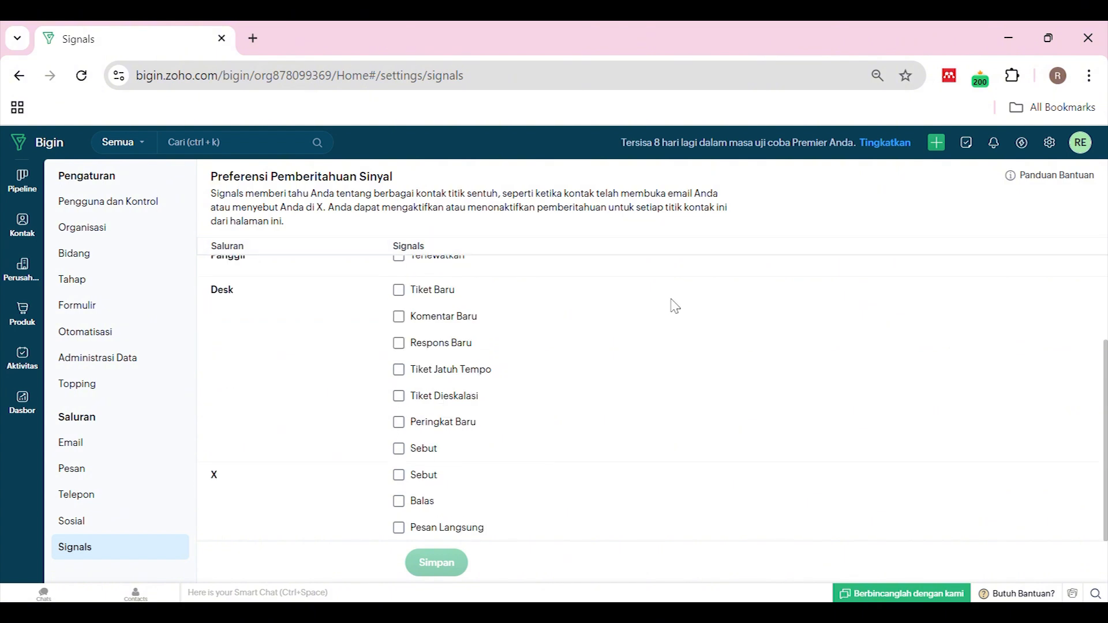
pyautogui.scroll(2, 671, 303)
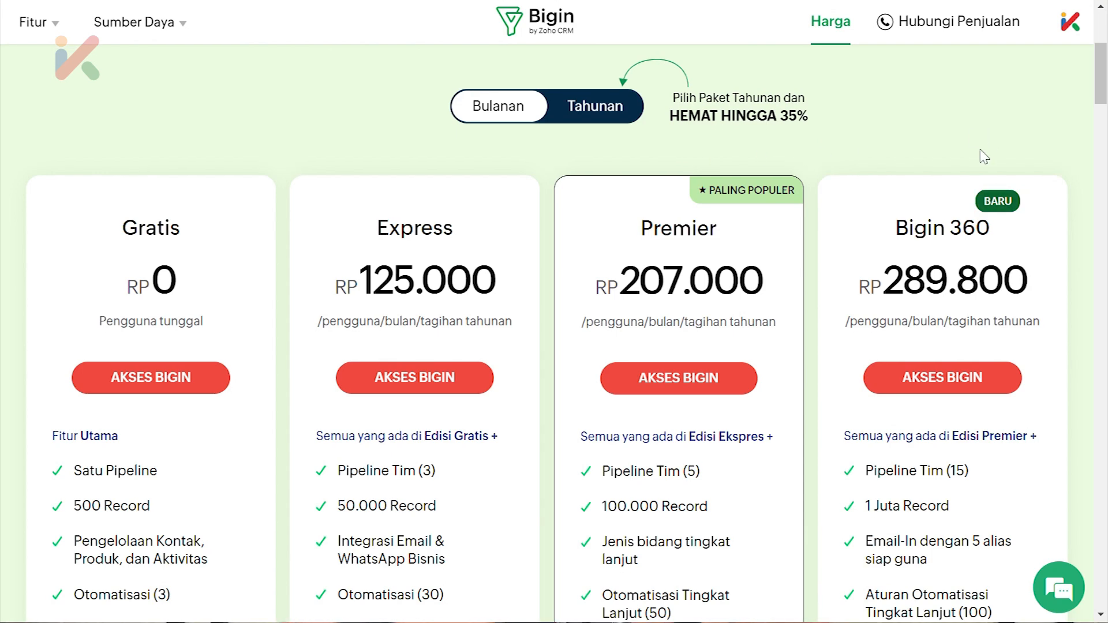
# Switch the plan prices to Tahunan billing, showing Express RP 96.666,67 and Premier RP 165.666,67
pyautogui.click(594, 116)
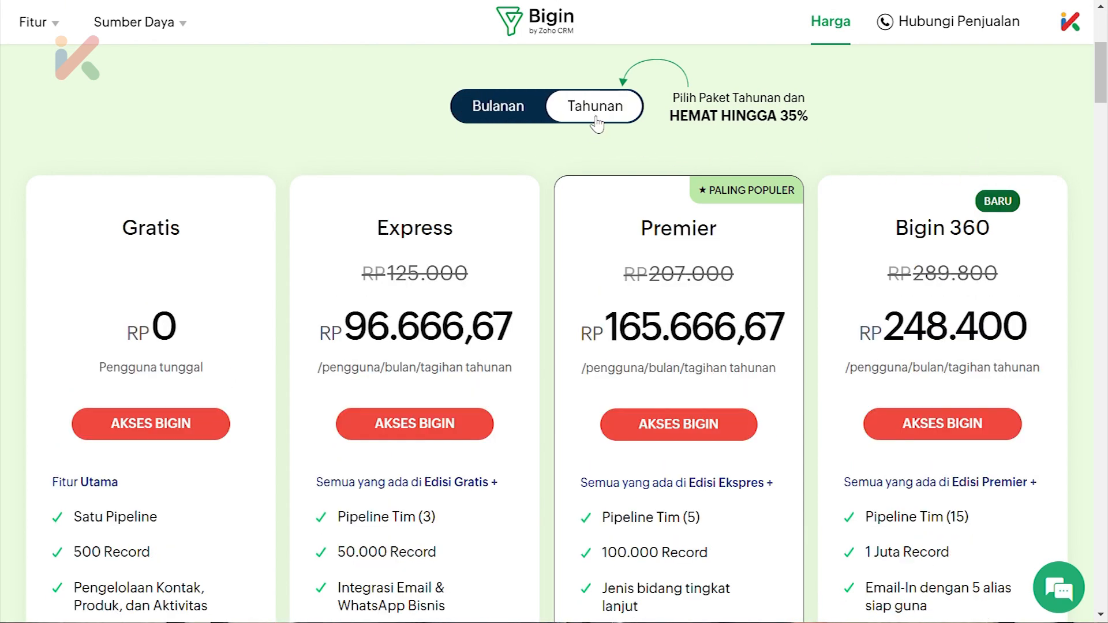